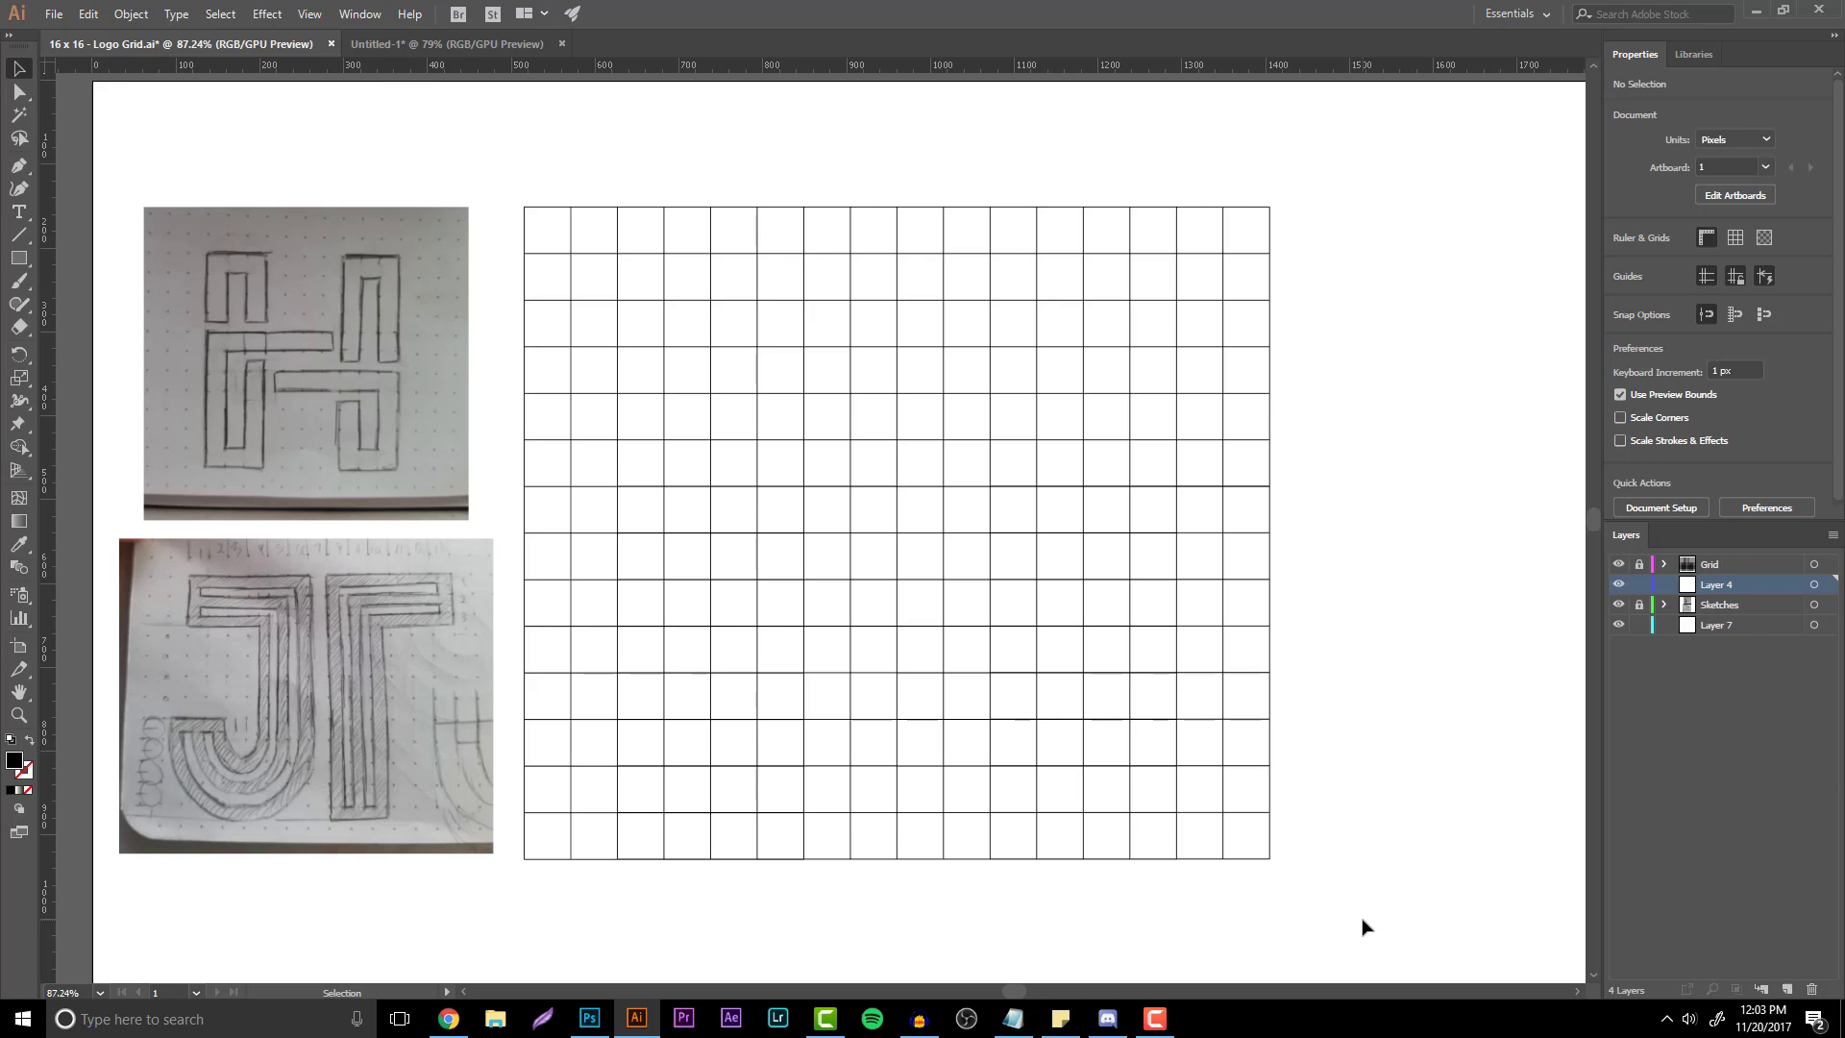
- Examine the H sketch and the JT sketch placed beside the logo grid
left_click(19, 715)
left_click_drag(232, 354, 308, 371)
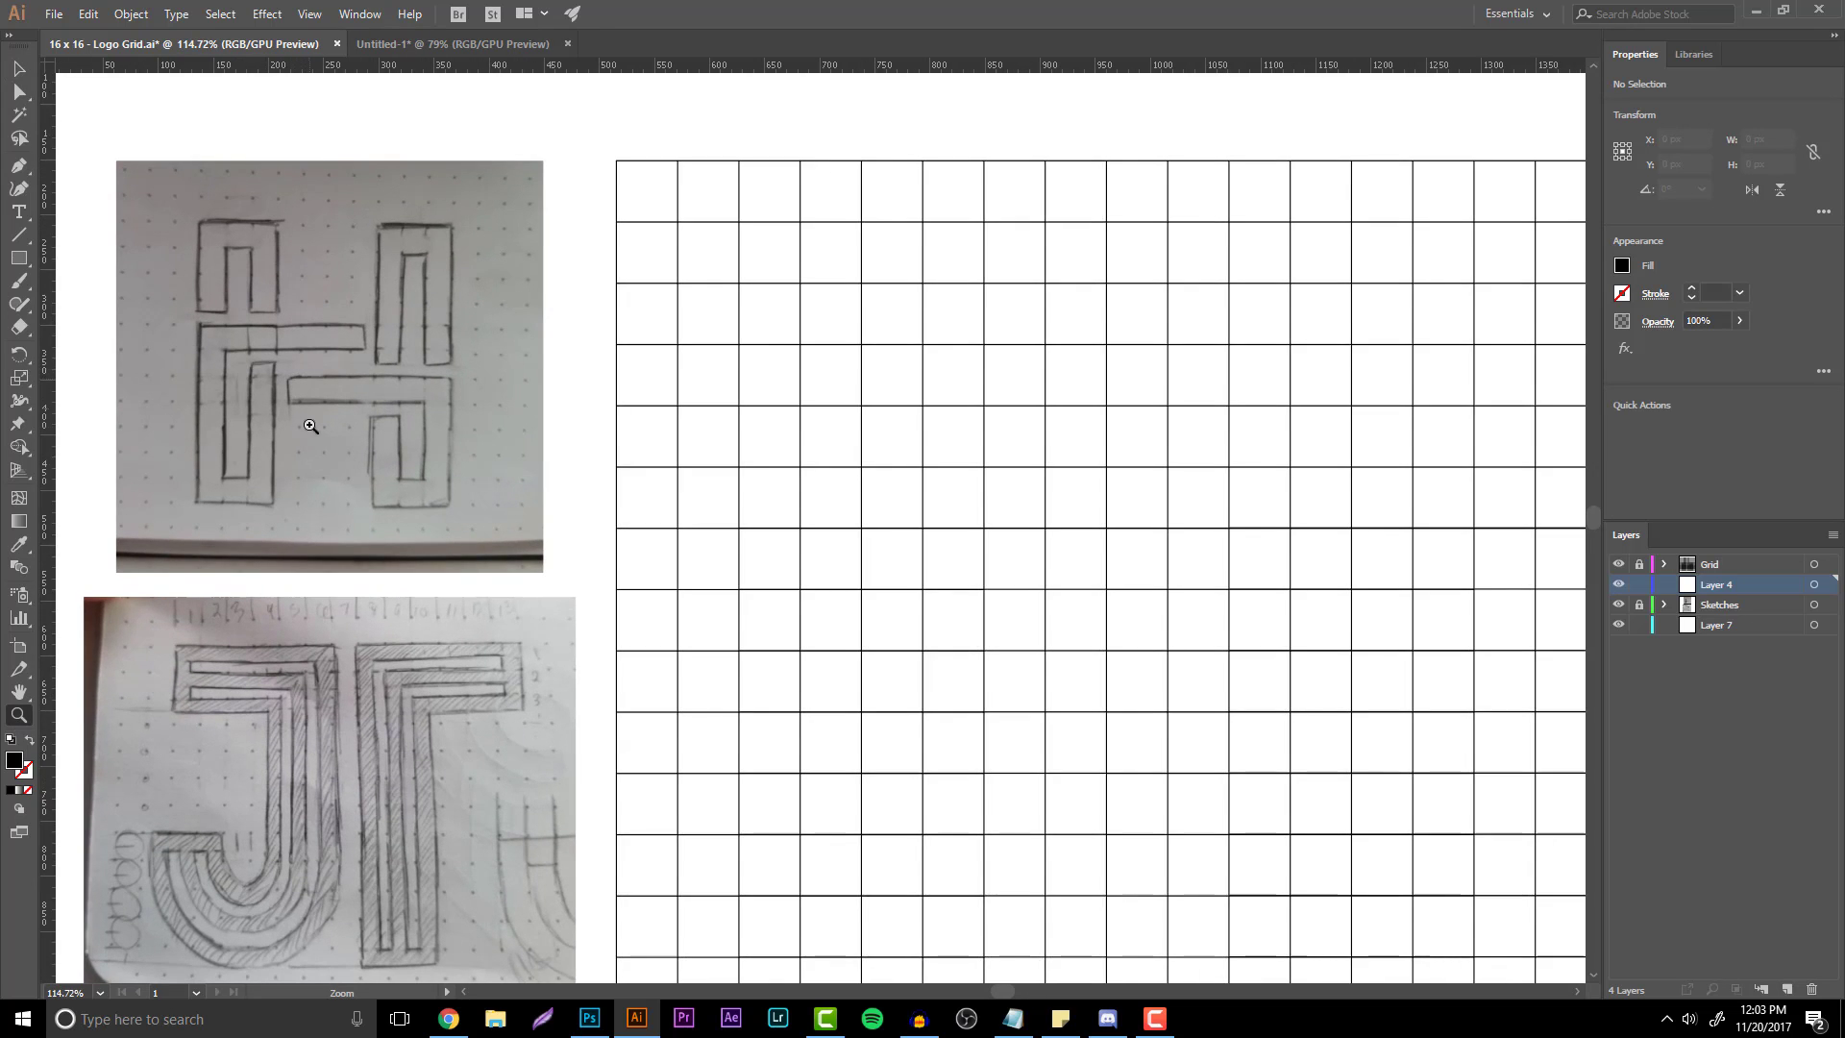
scroll(315, 438, "down", 1)
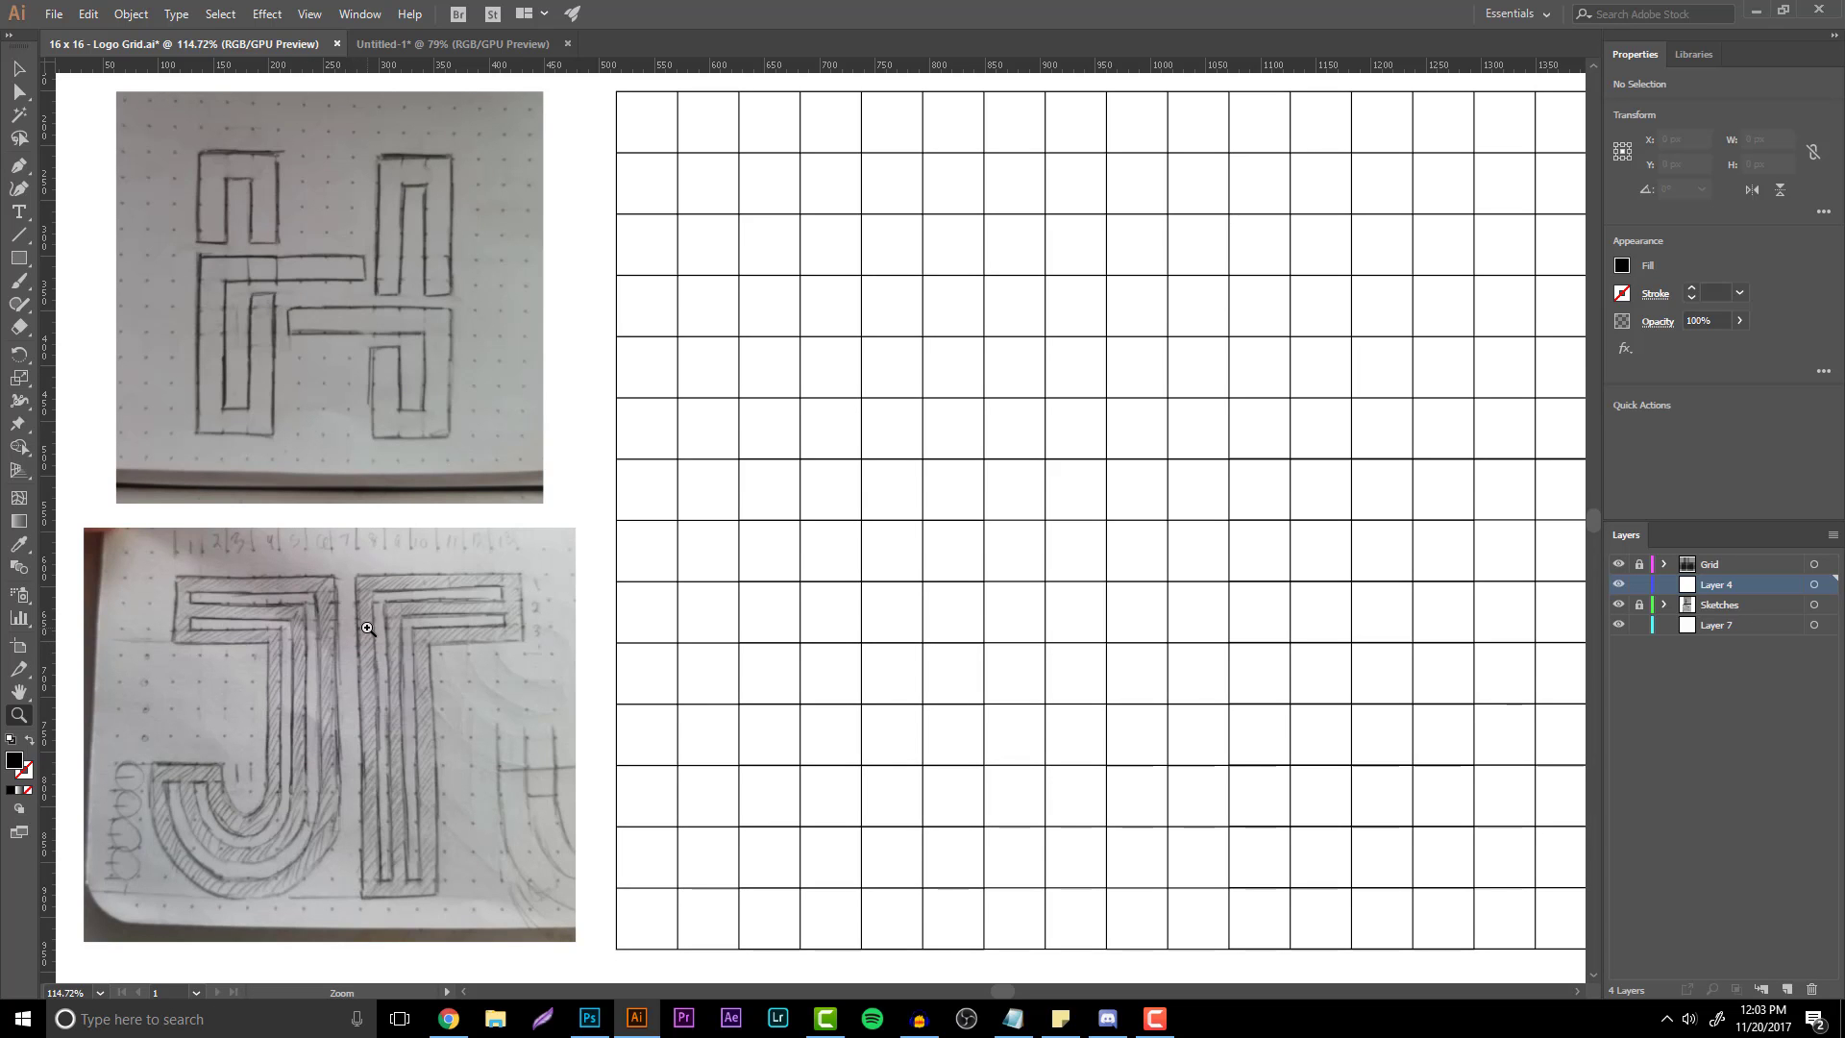
scroll(356, 604, "up", 7)
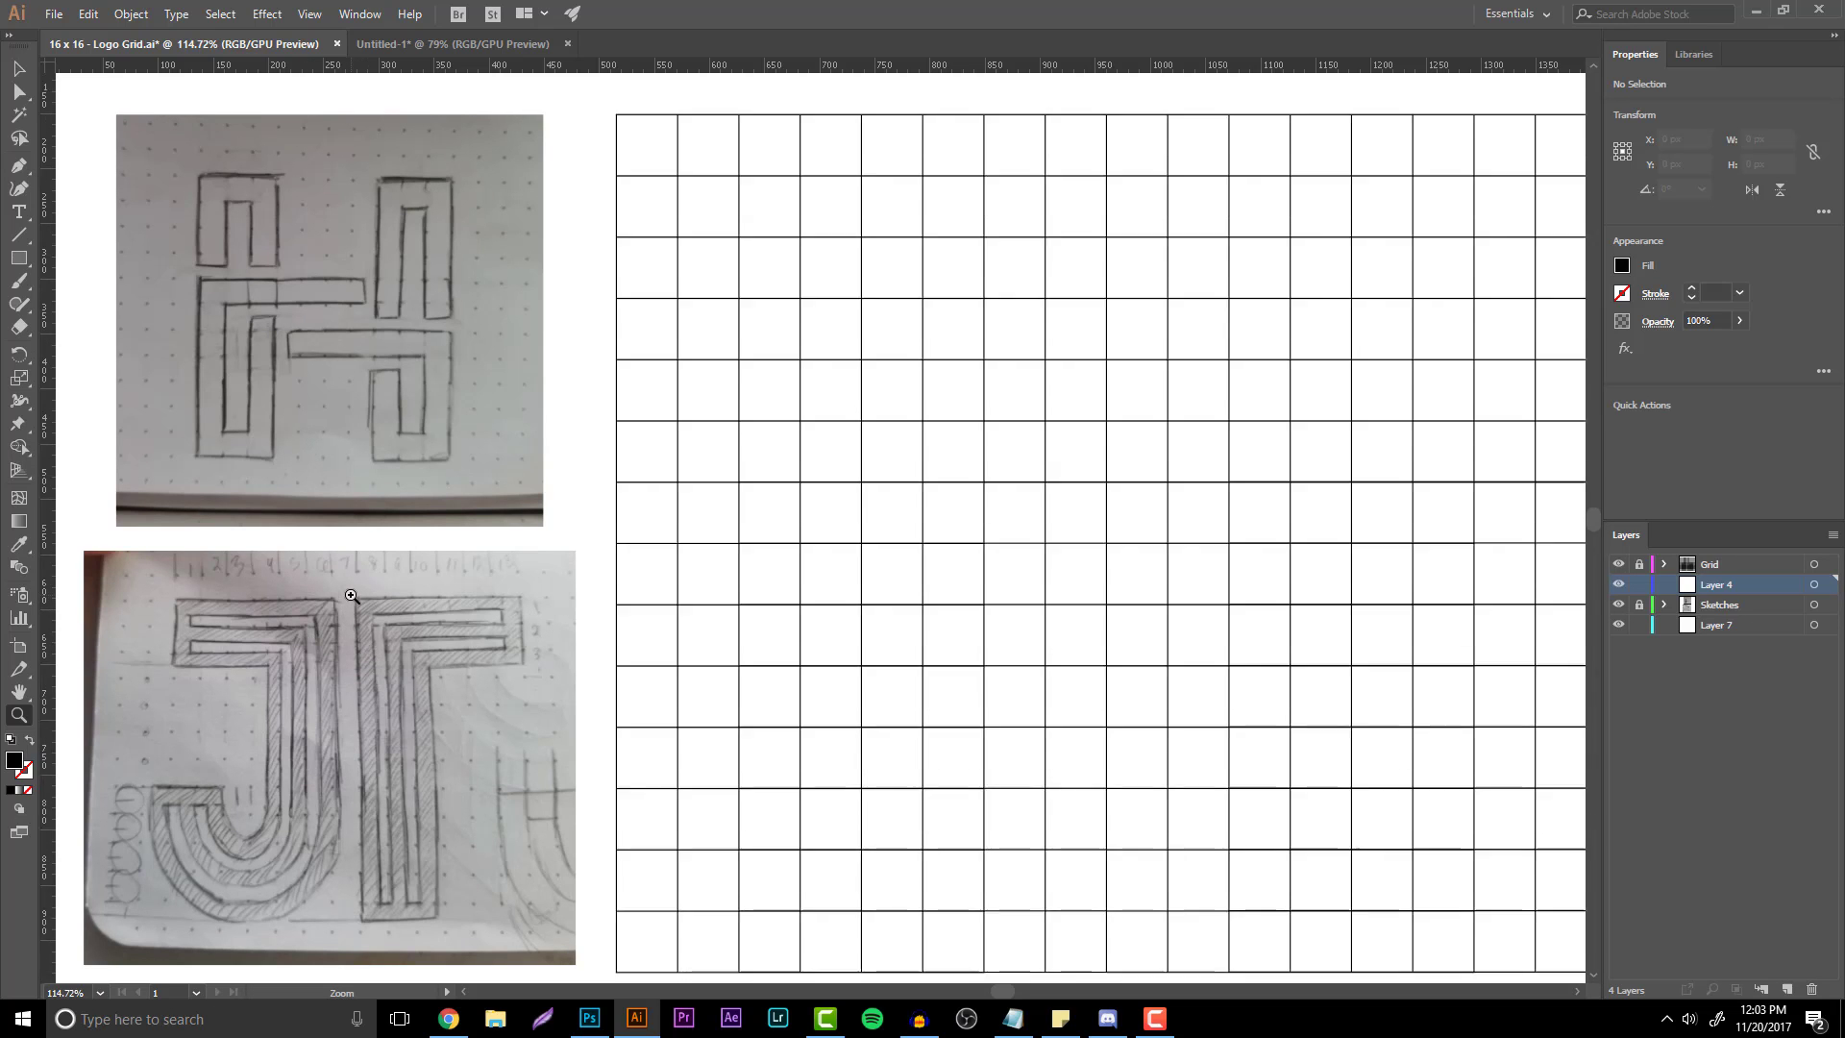
scroll(291, 430, "up", 2)
left_click(135, 435)
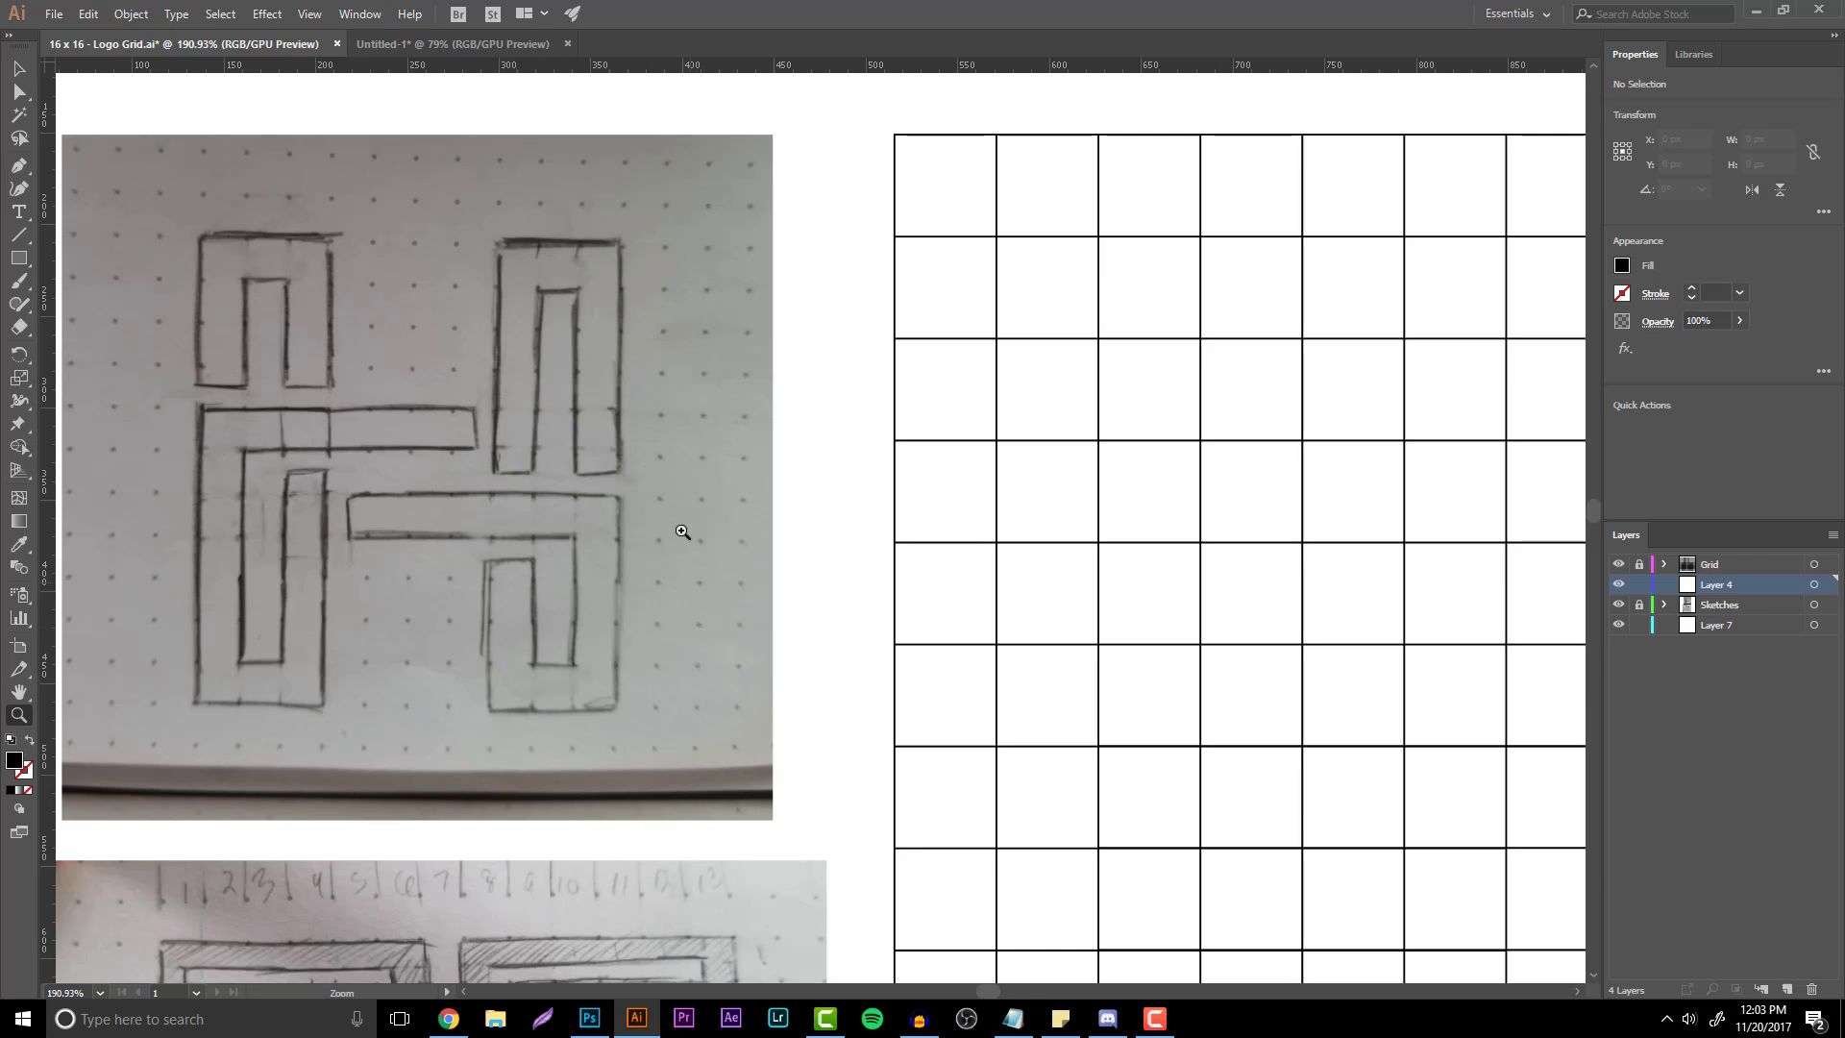
left_click(702, 636, "alt")
left_click(701, 636, "alt")
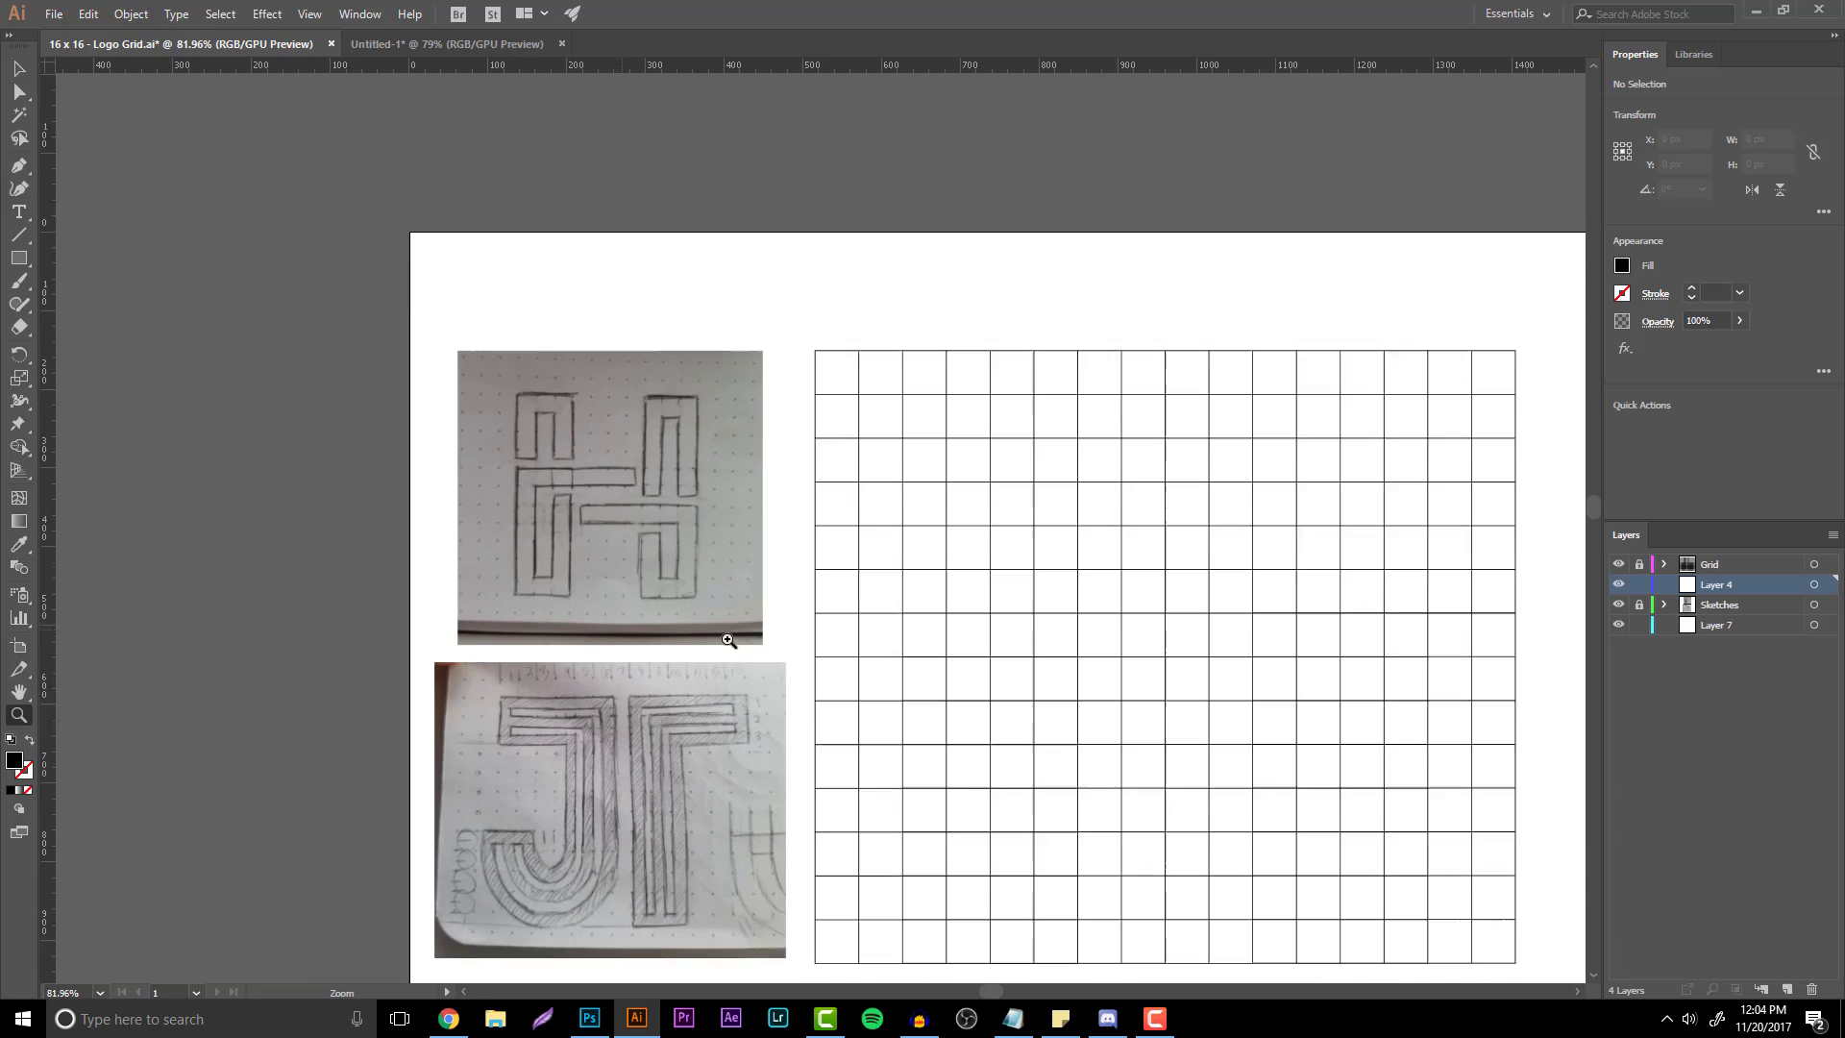
- Switch to Chrome and look through the merchandise on the Field Notes website
left_click(450, 1027)
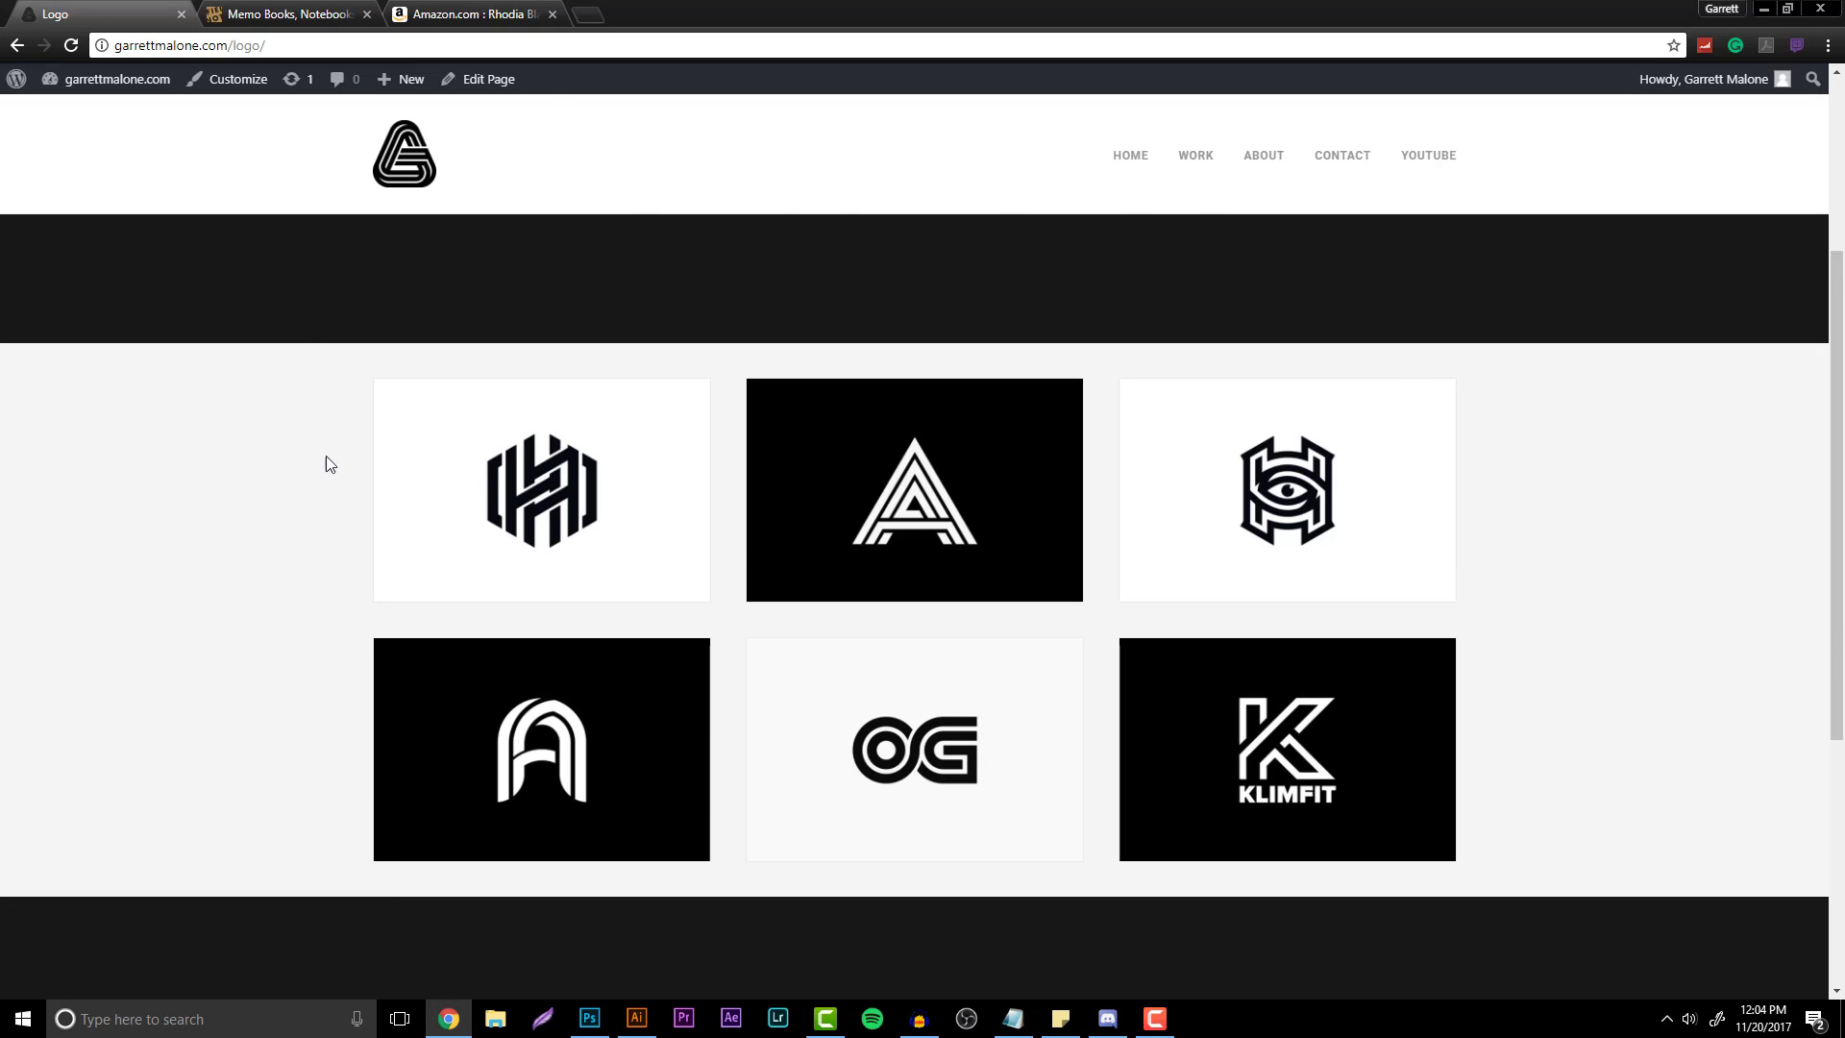
left_click(327, 14)
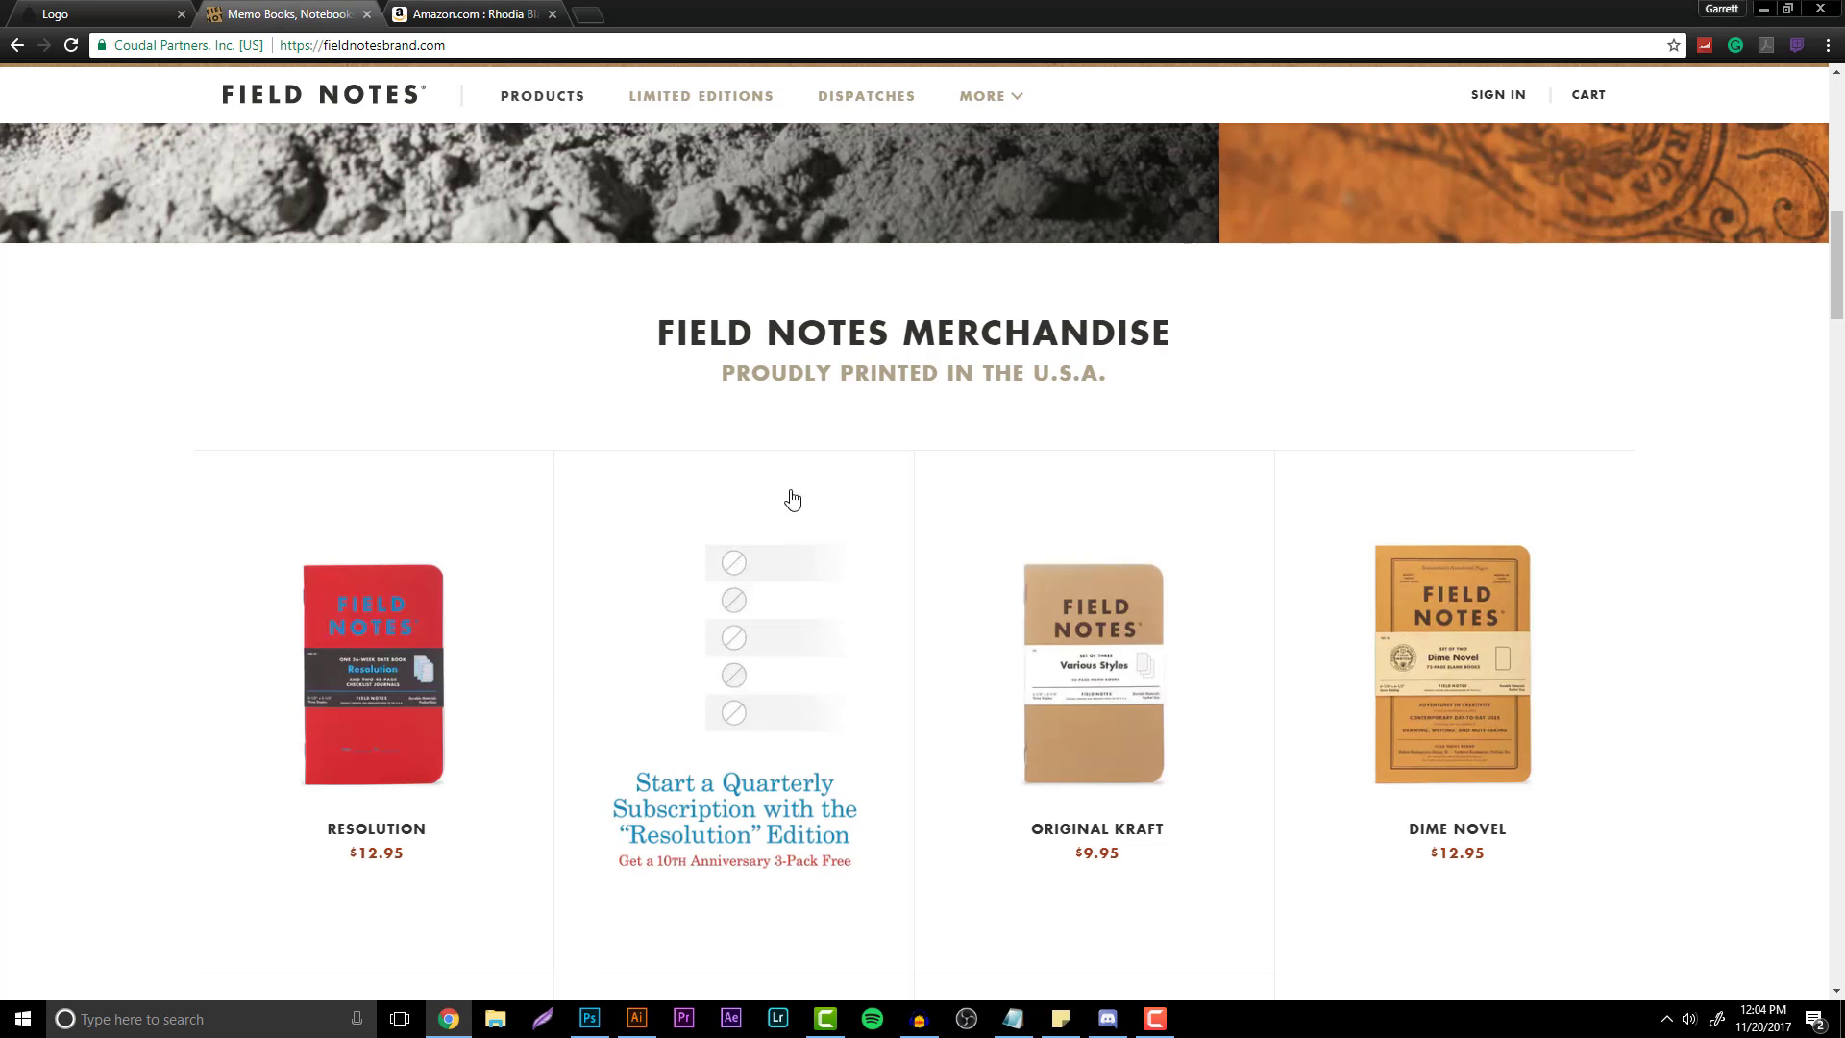
mouse_move(400, 681)
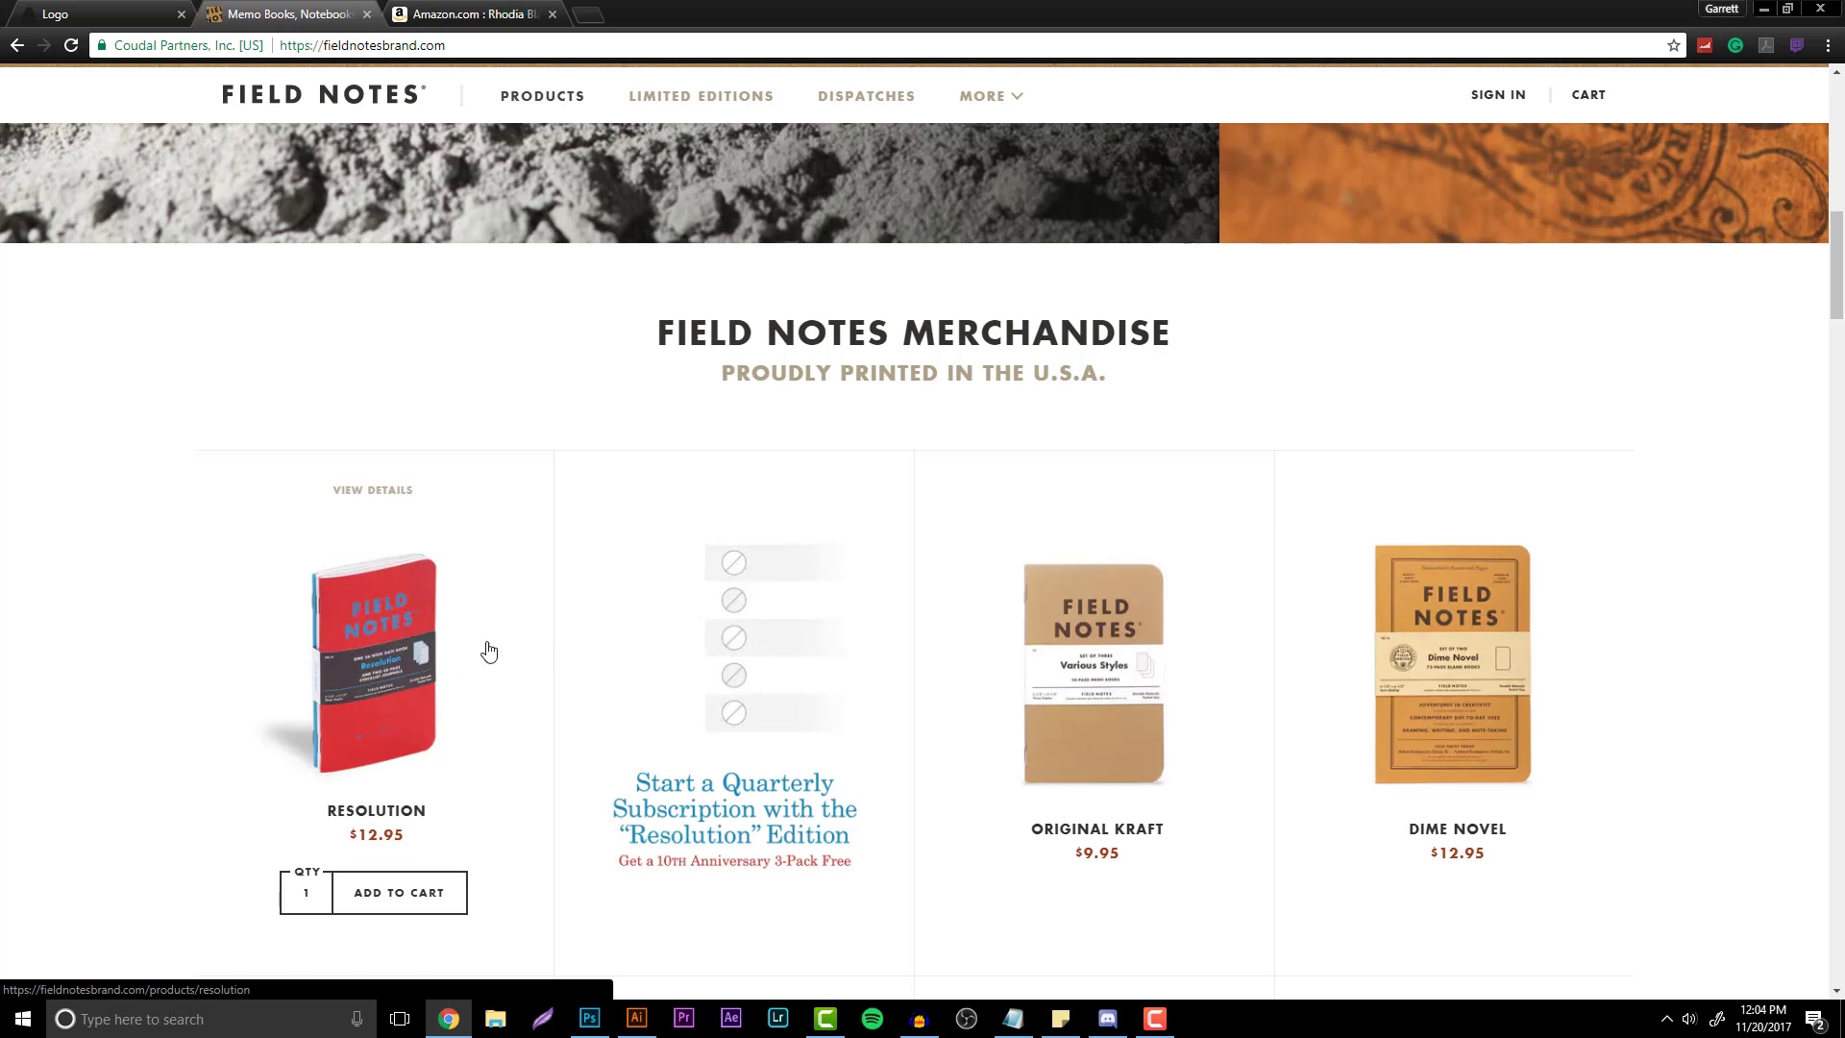
scroll(1225, 690, "up", 7)
scroll(1191, 702, "down", 11)
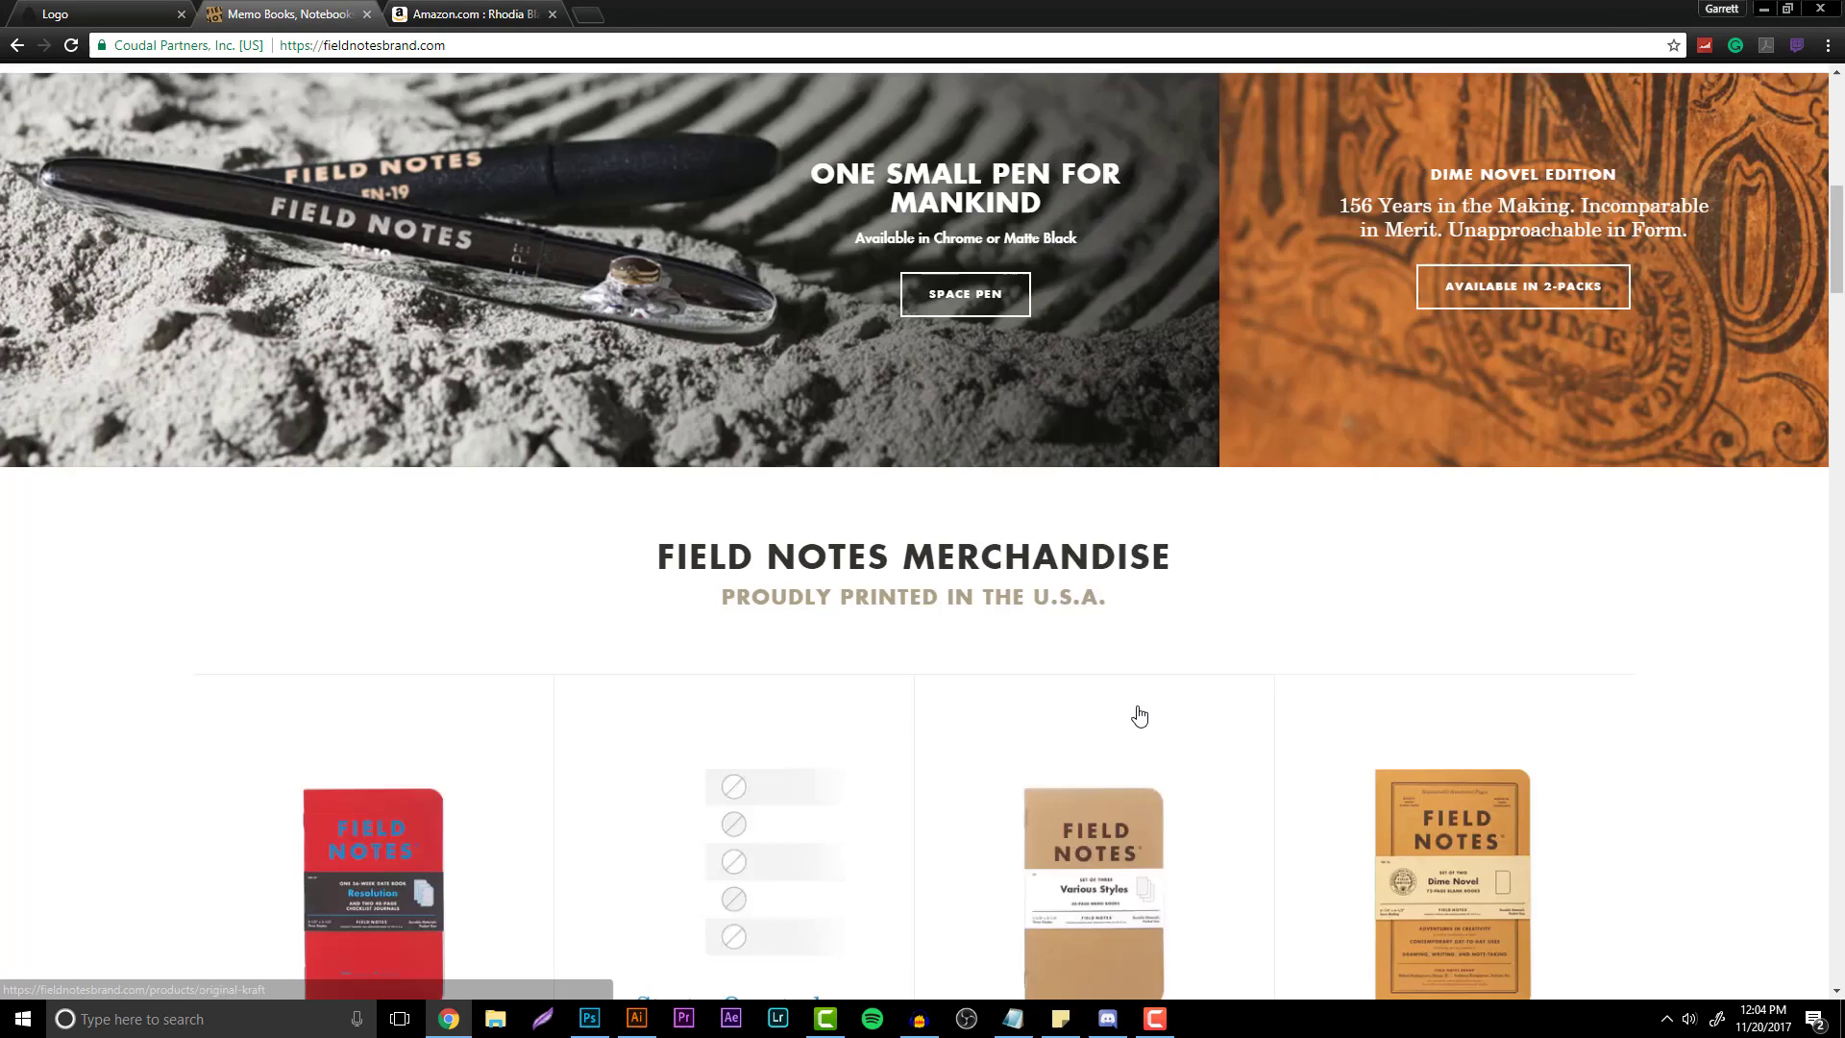
scroll(144, 533, "down", 4)
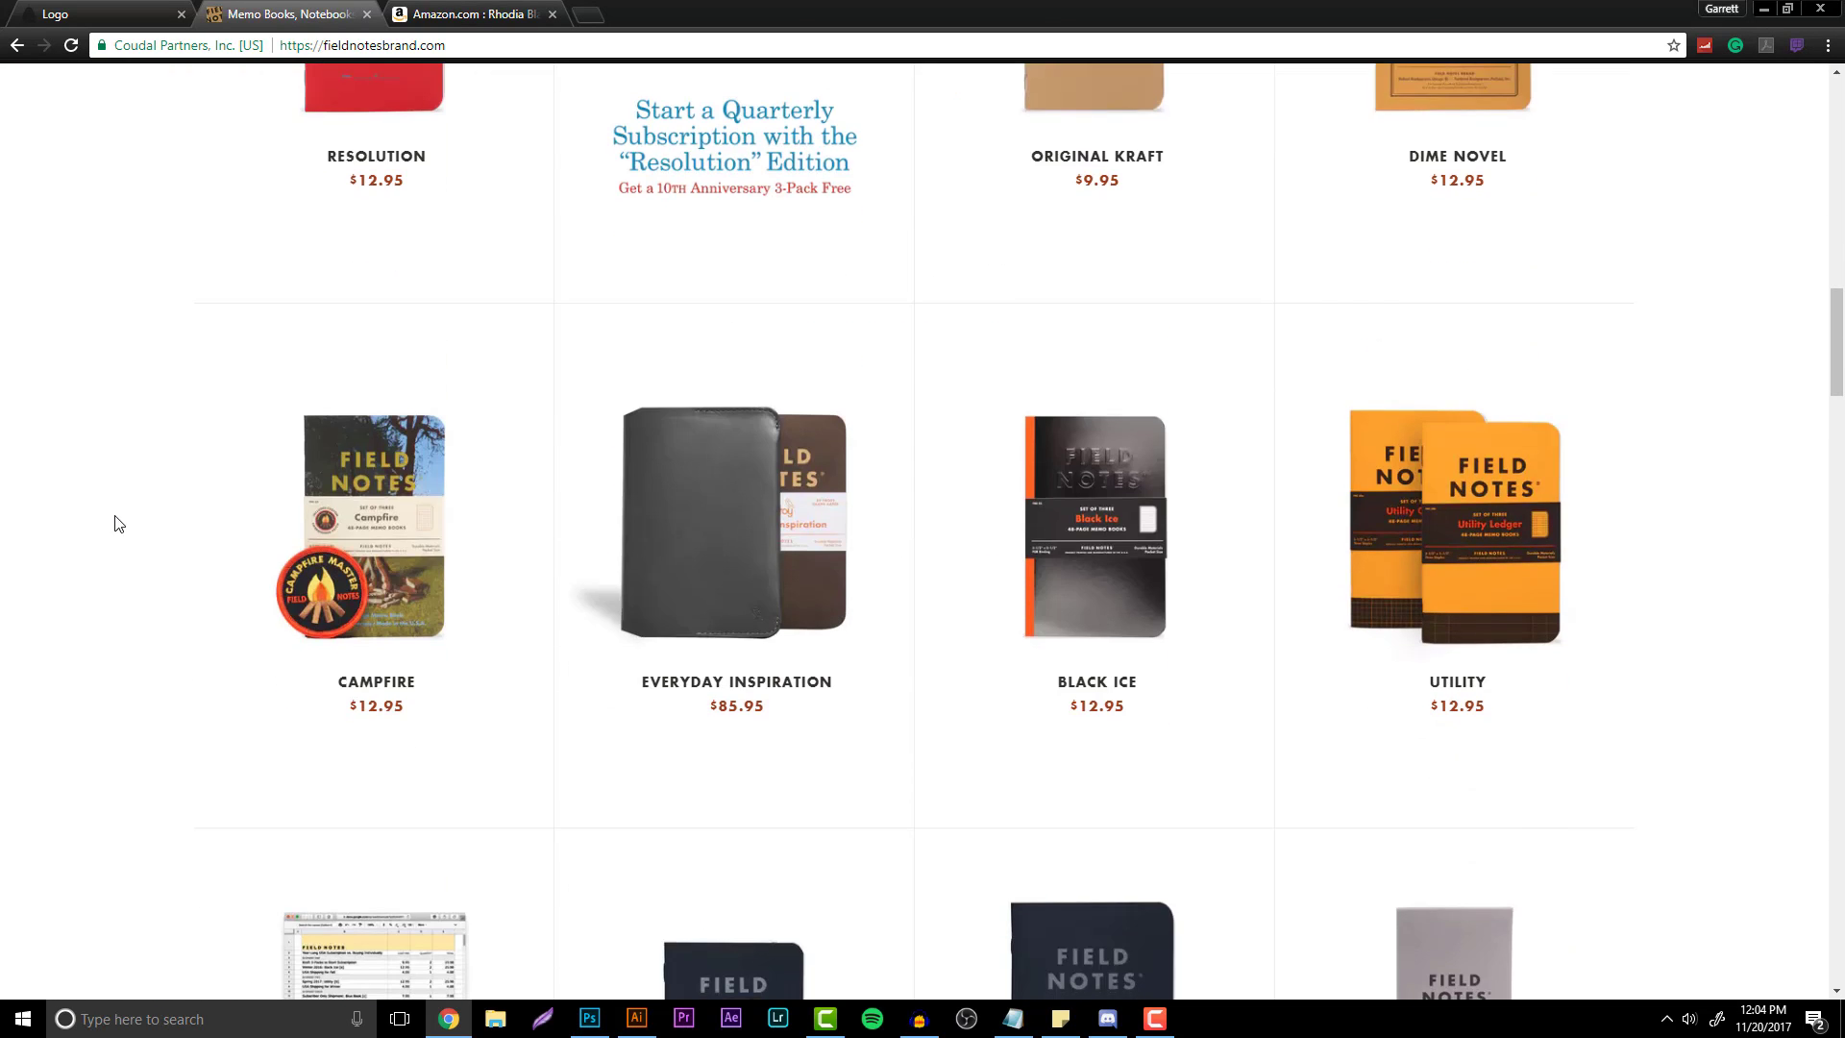
scroll(117, 524, "down", 10)
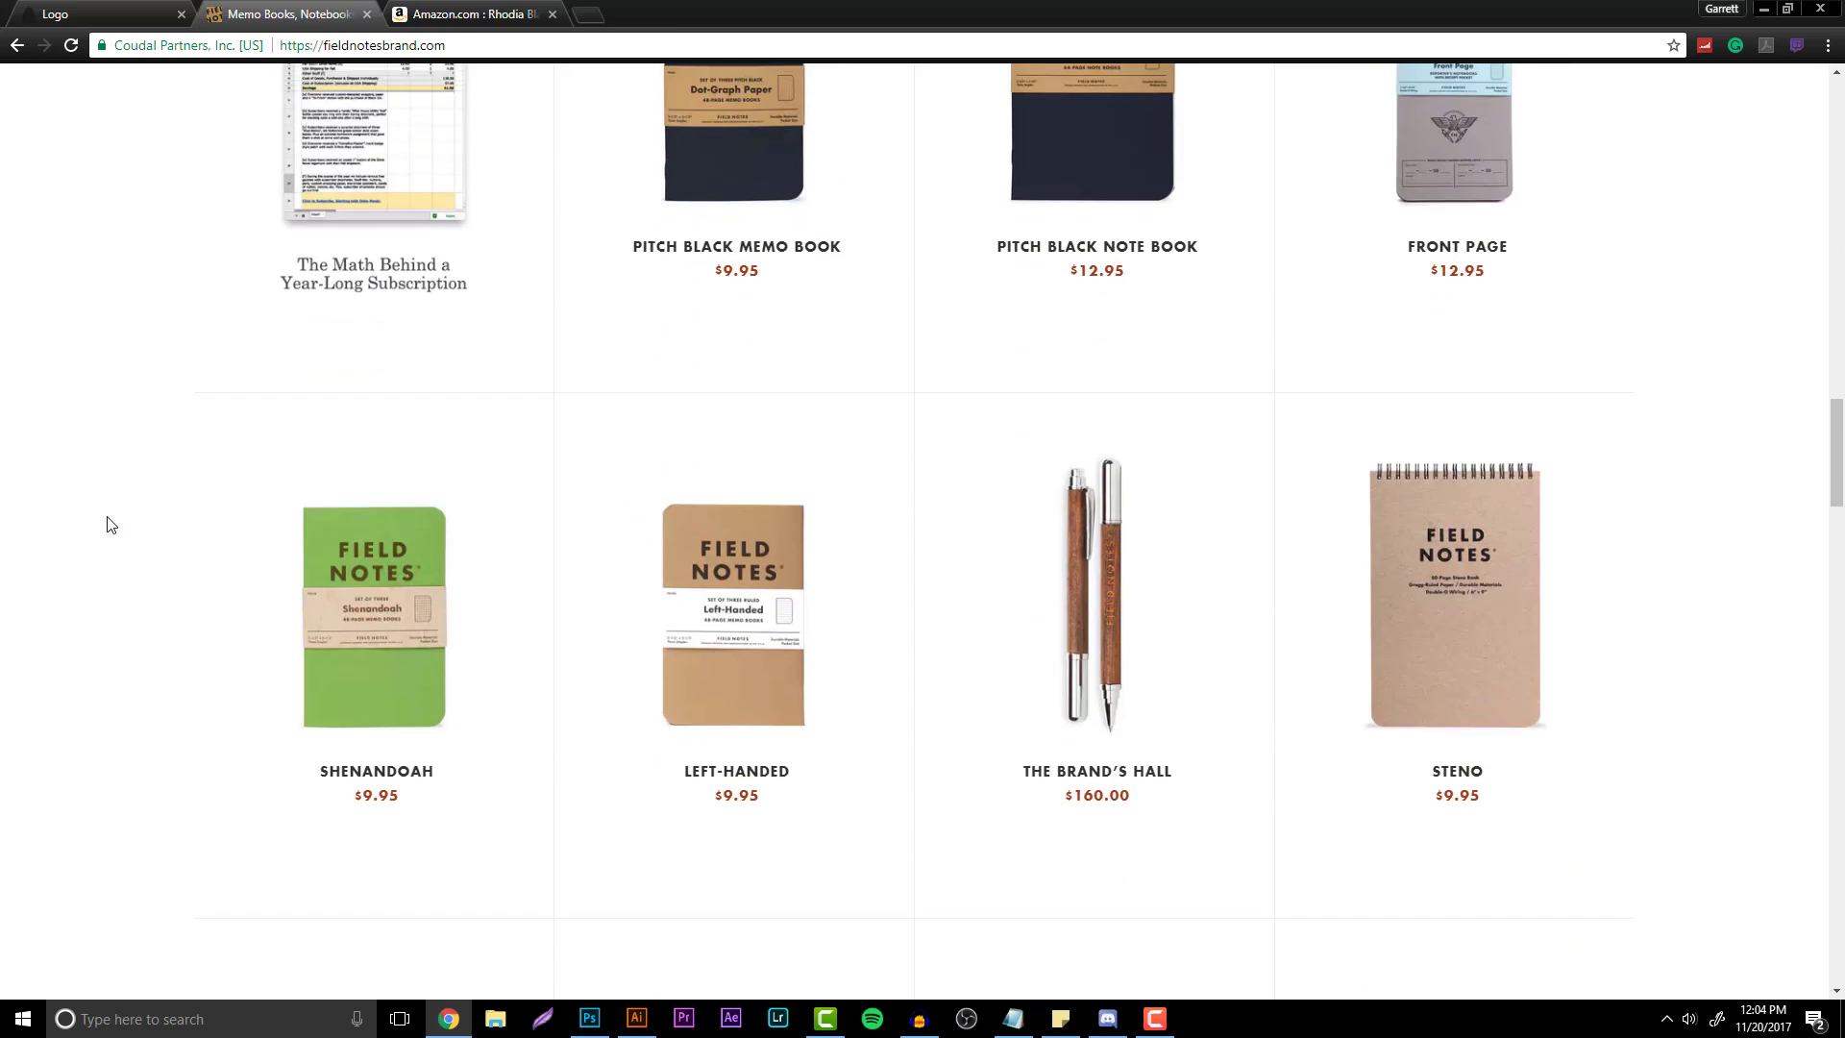
scroll(108, 524, "down", 2)
scroll(615, 596, "down", 4)
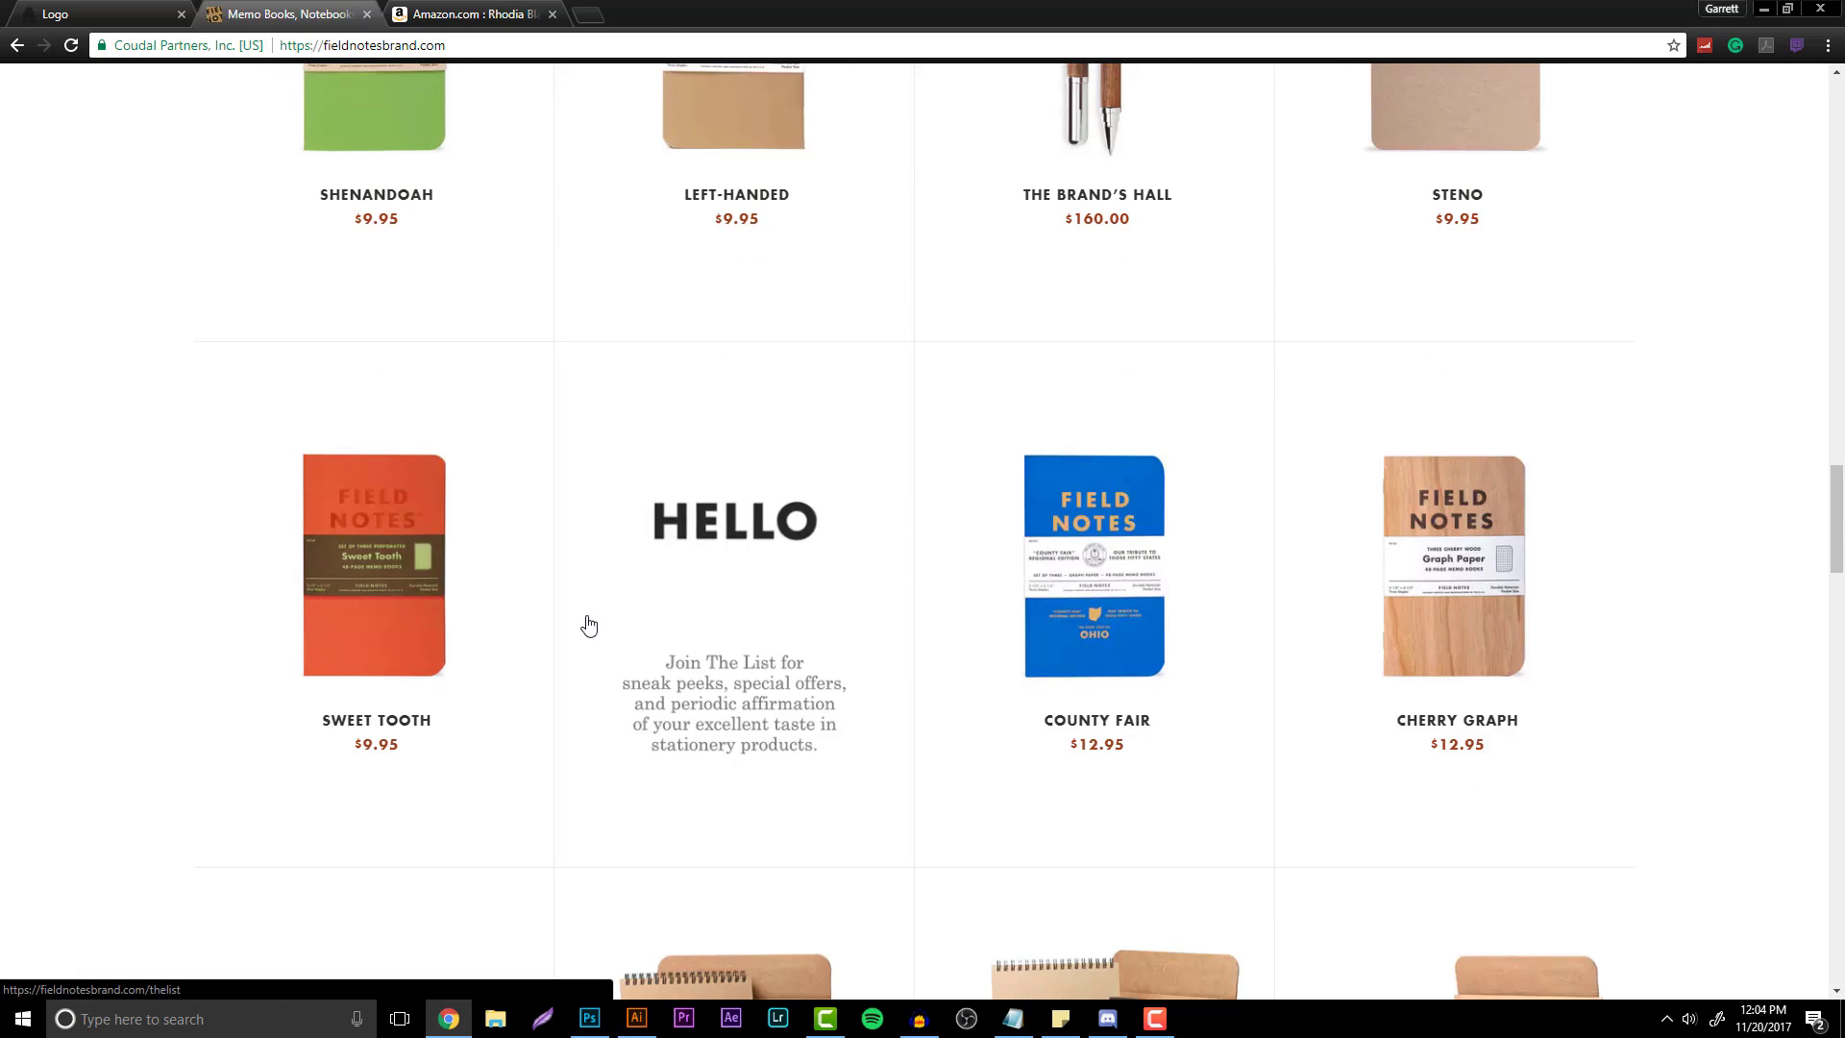
scroll(1310, 651, "down", 4)
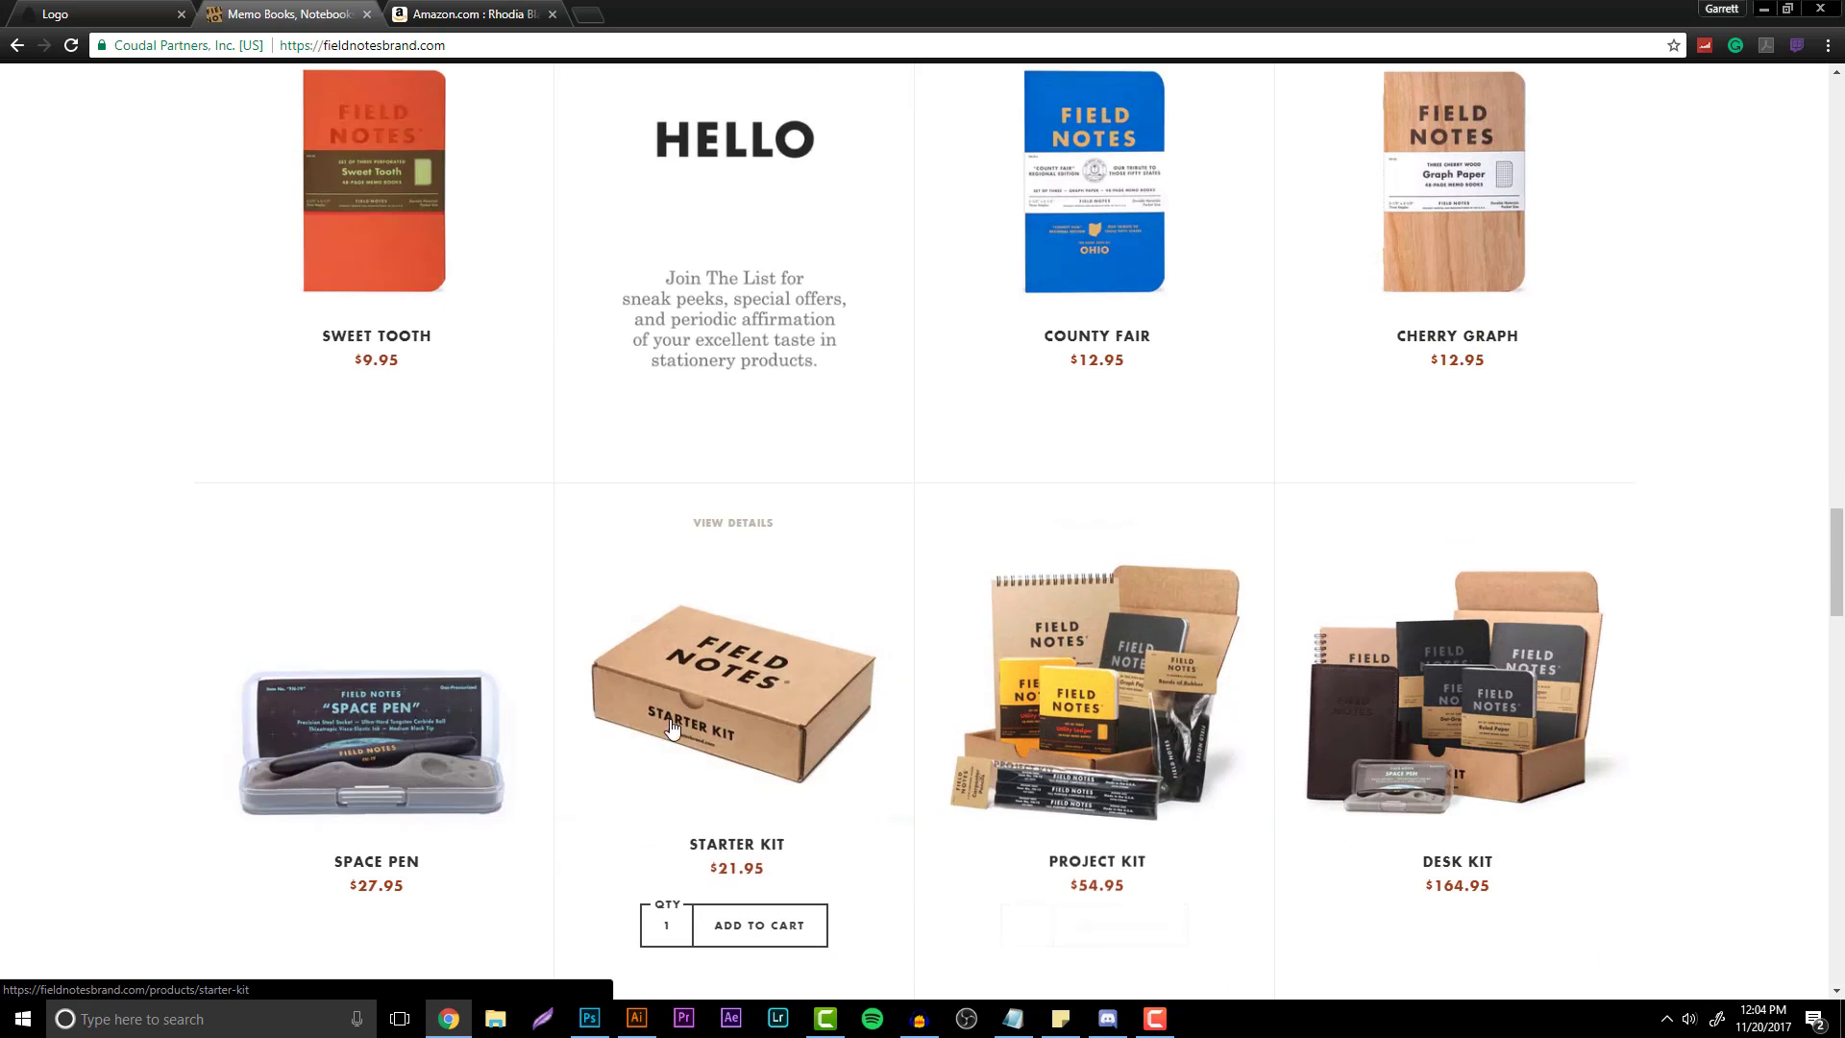
scroll(140, 478, "down", 6)
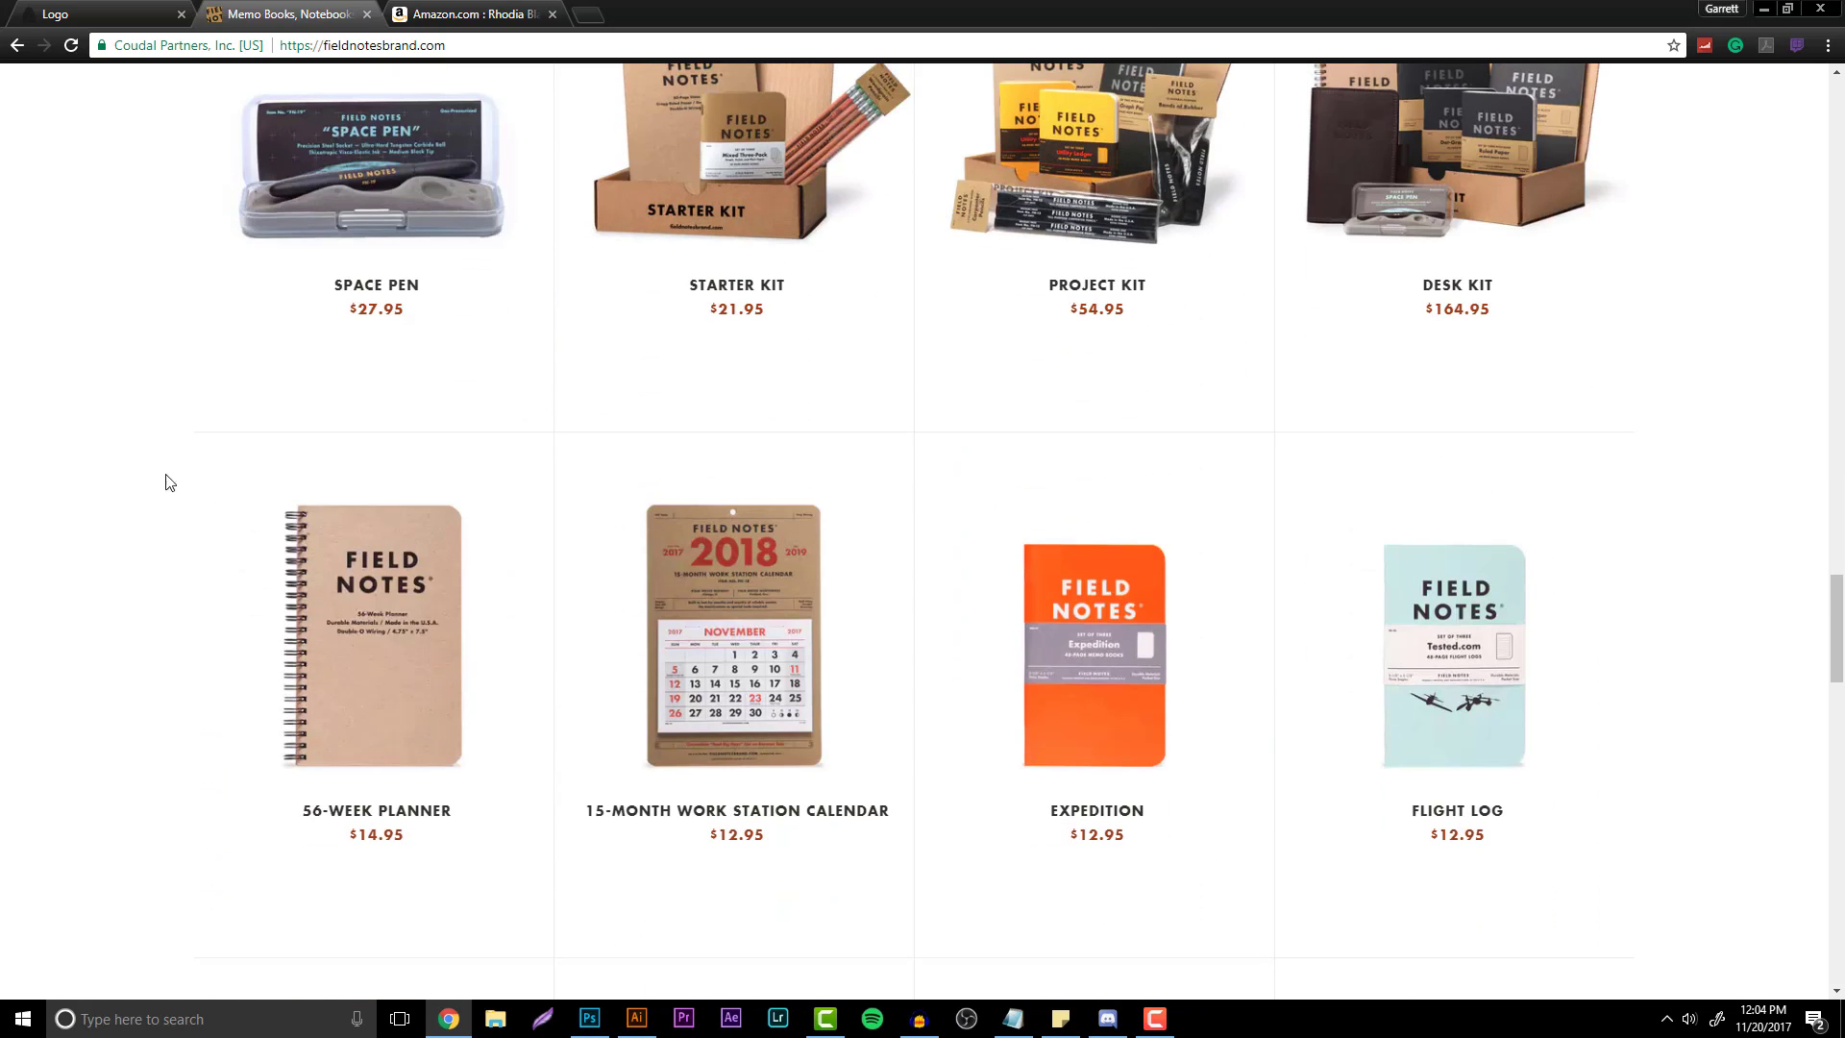
scroll(1499, 654, "up", 3)
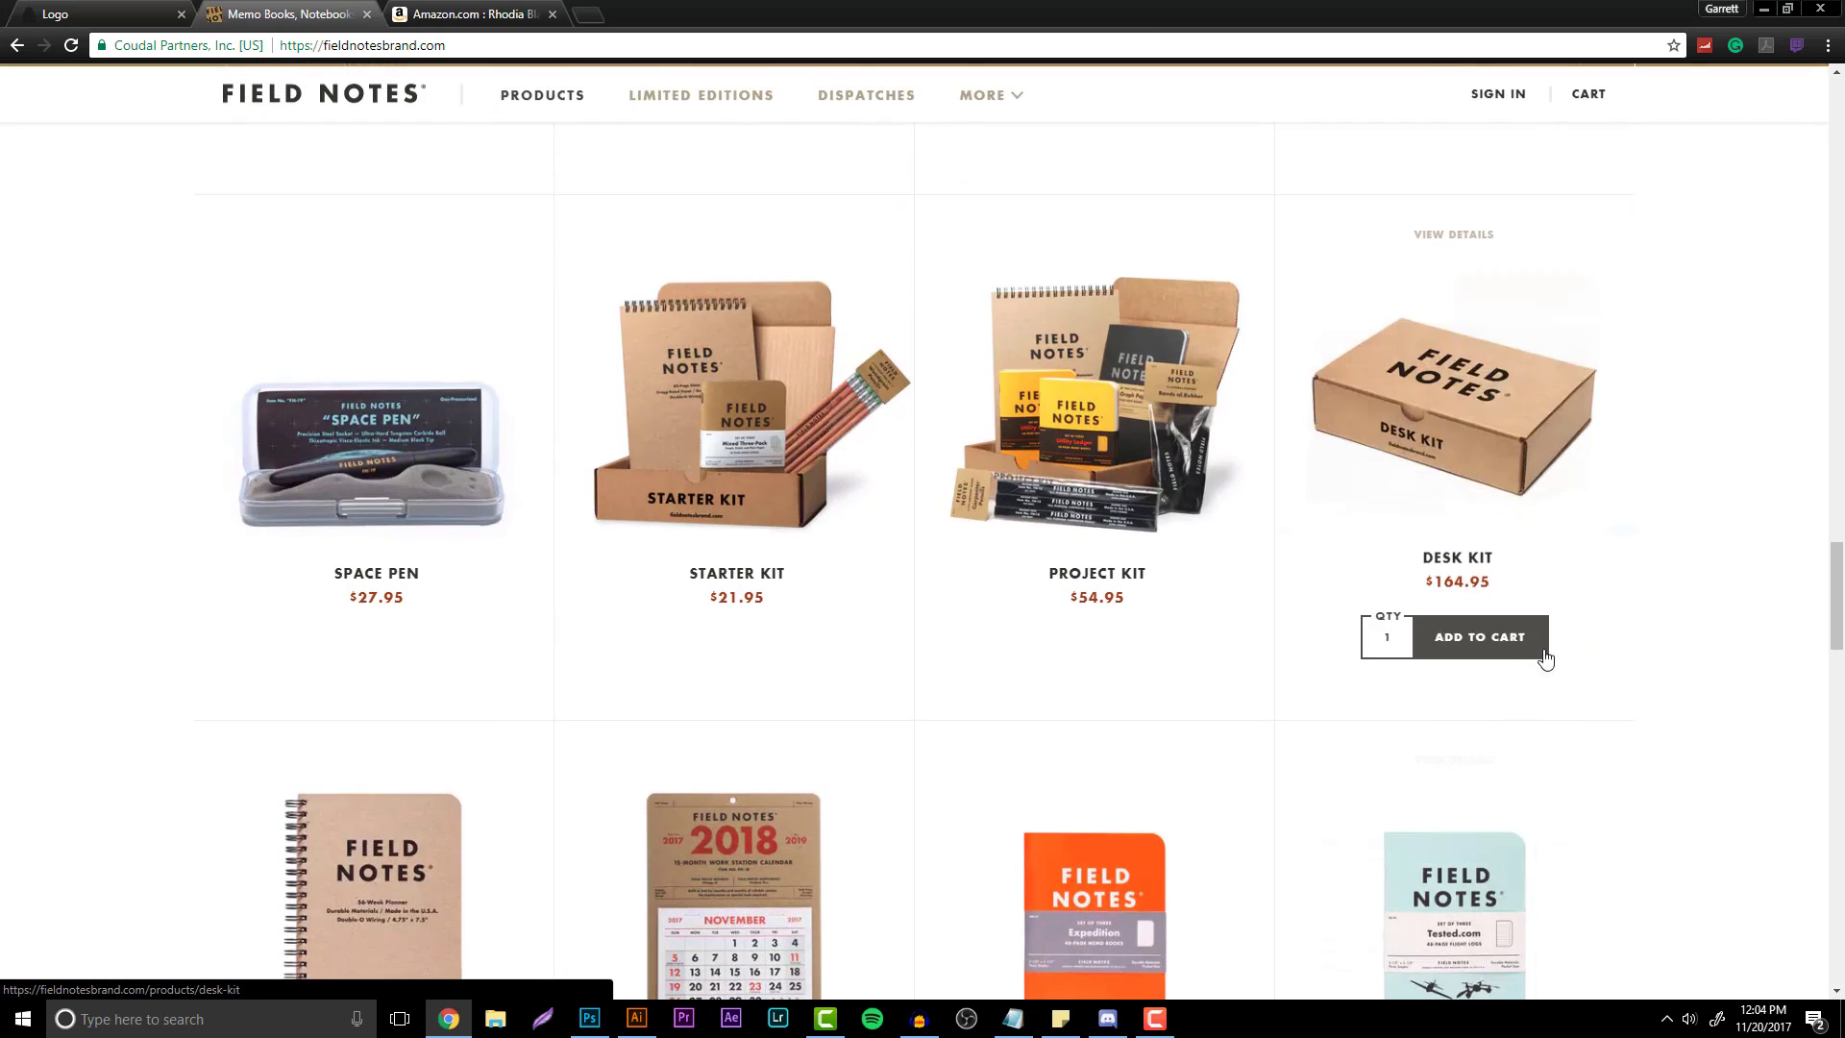
scroll(1545, 658, "down", 2)
left_click_drag(1836, 598, 1839, 537)
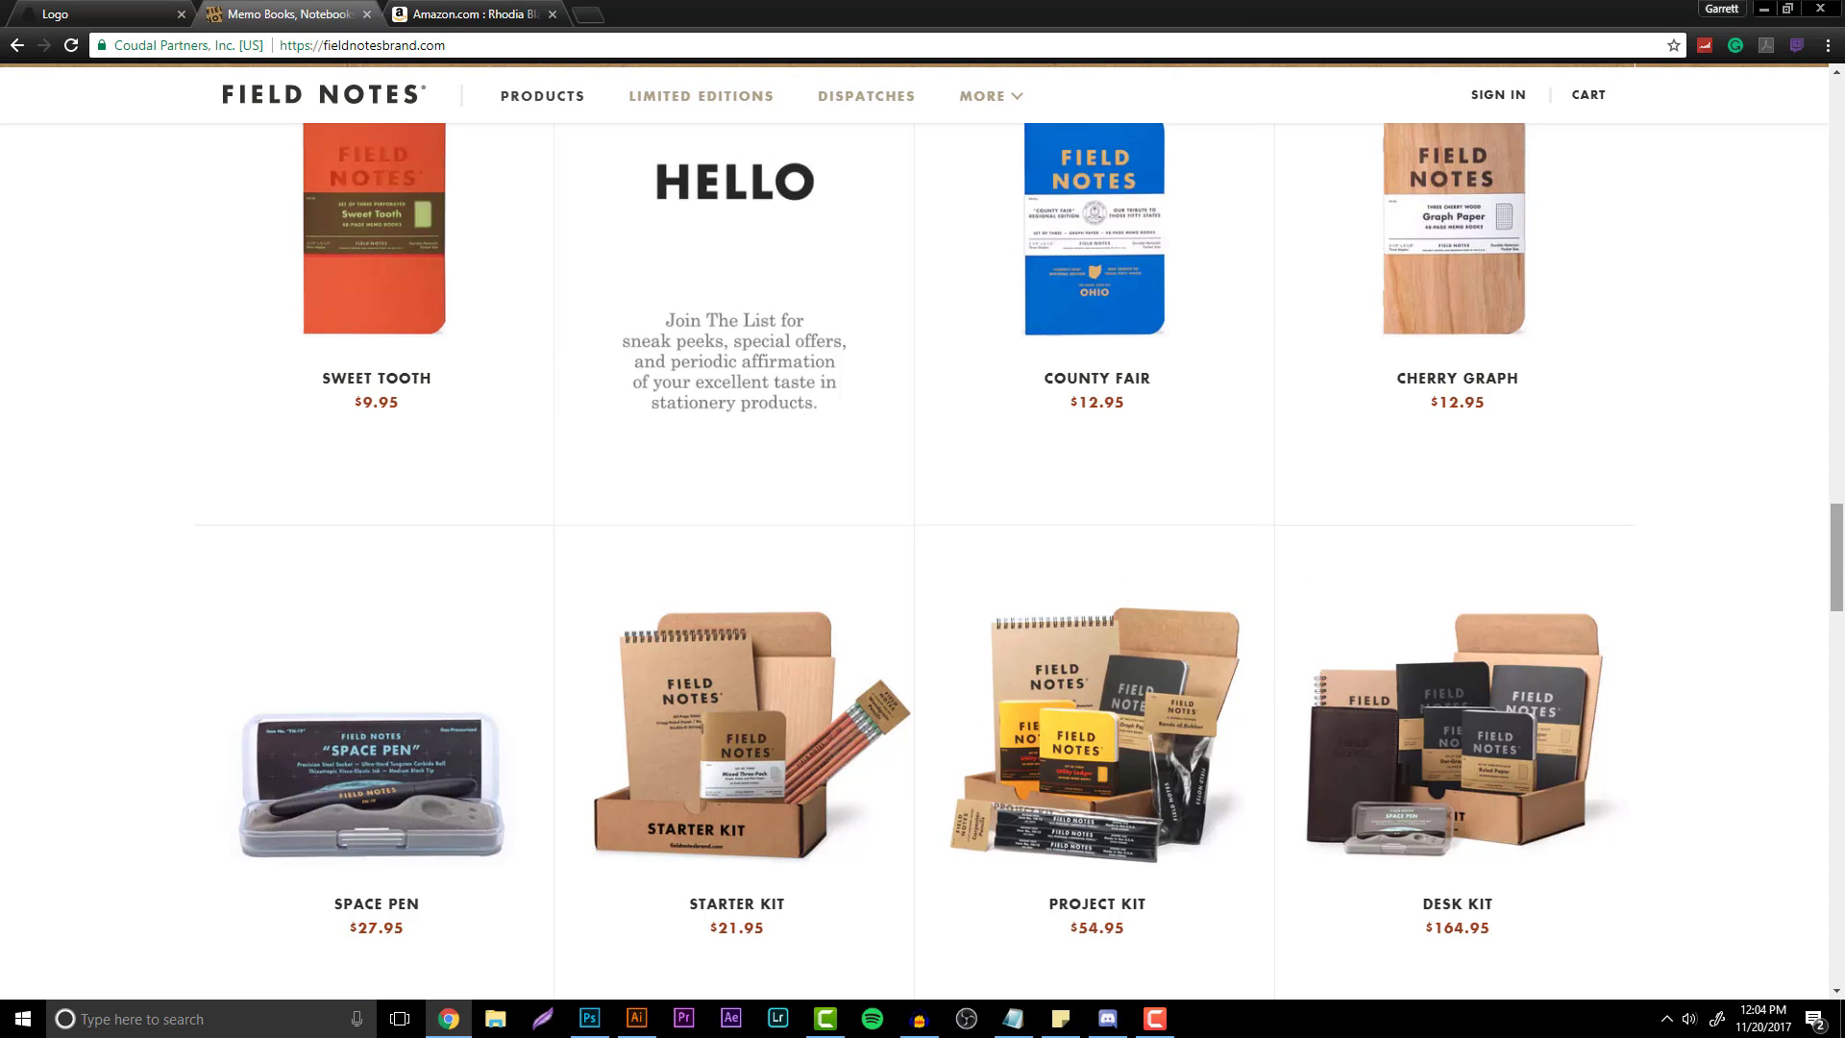
left_click_drag(1836, 559, 1832, 125)
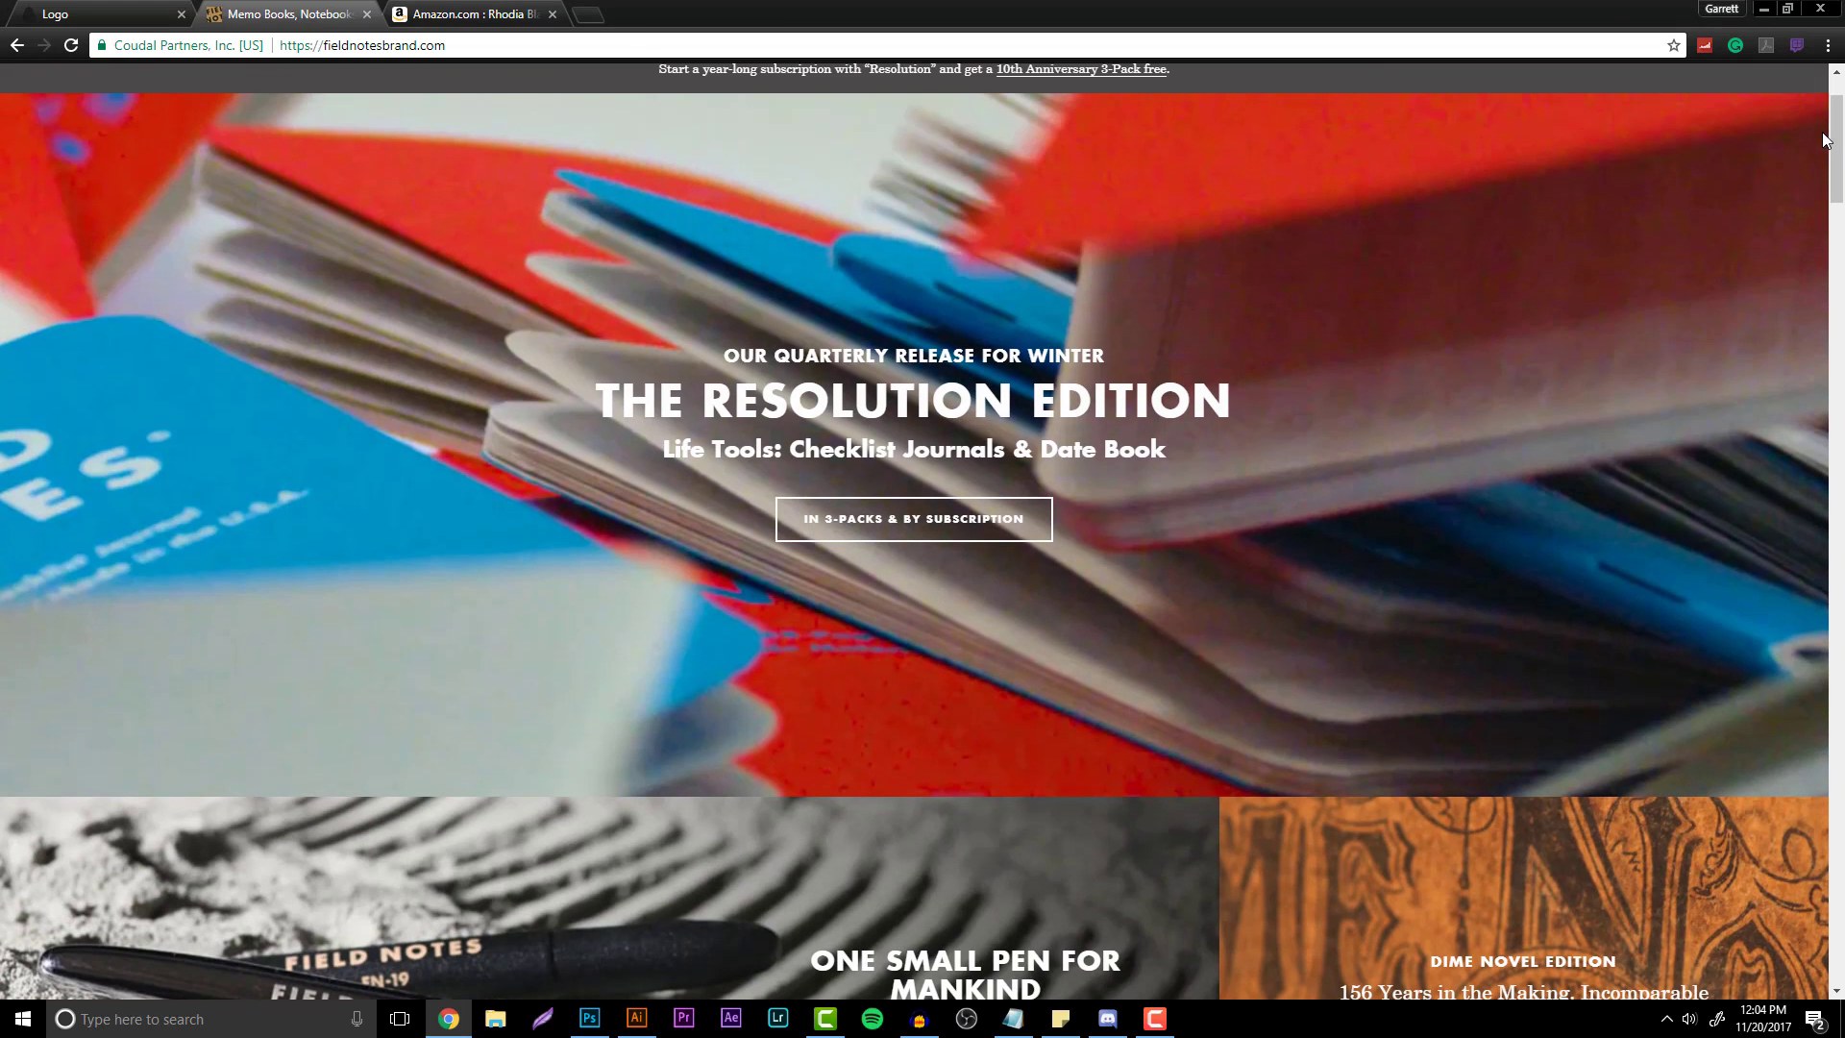
- View the Rhodia Black Dot Pad product page on Amazon, and return to the Field Notes site
left_click(471, 12)
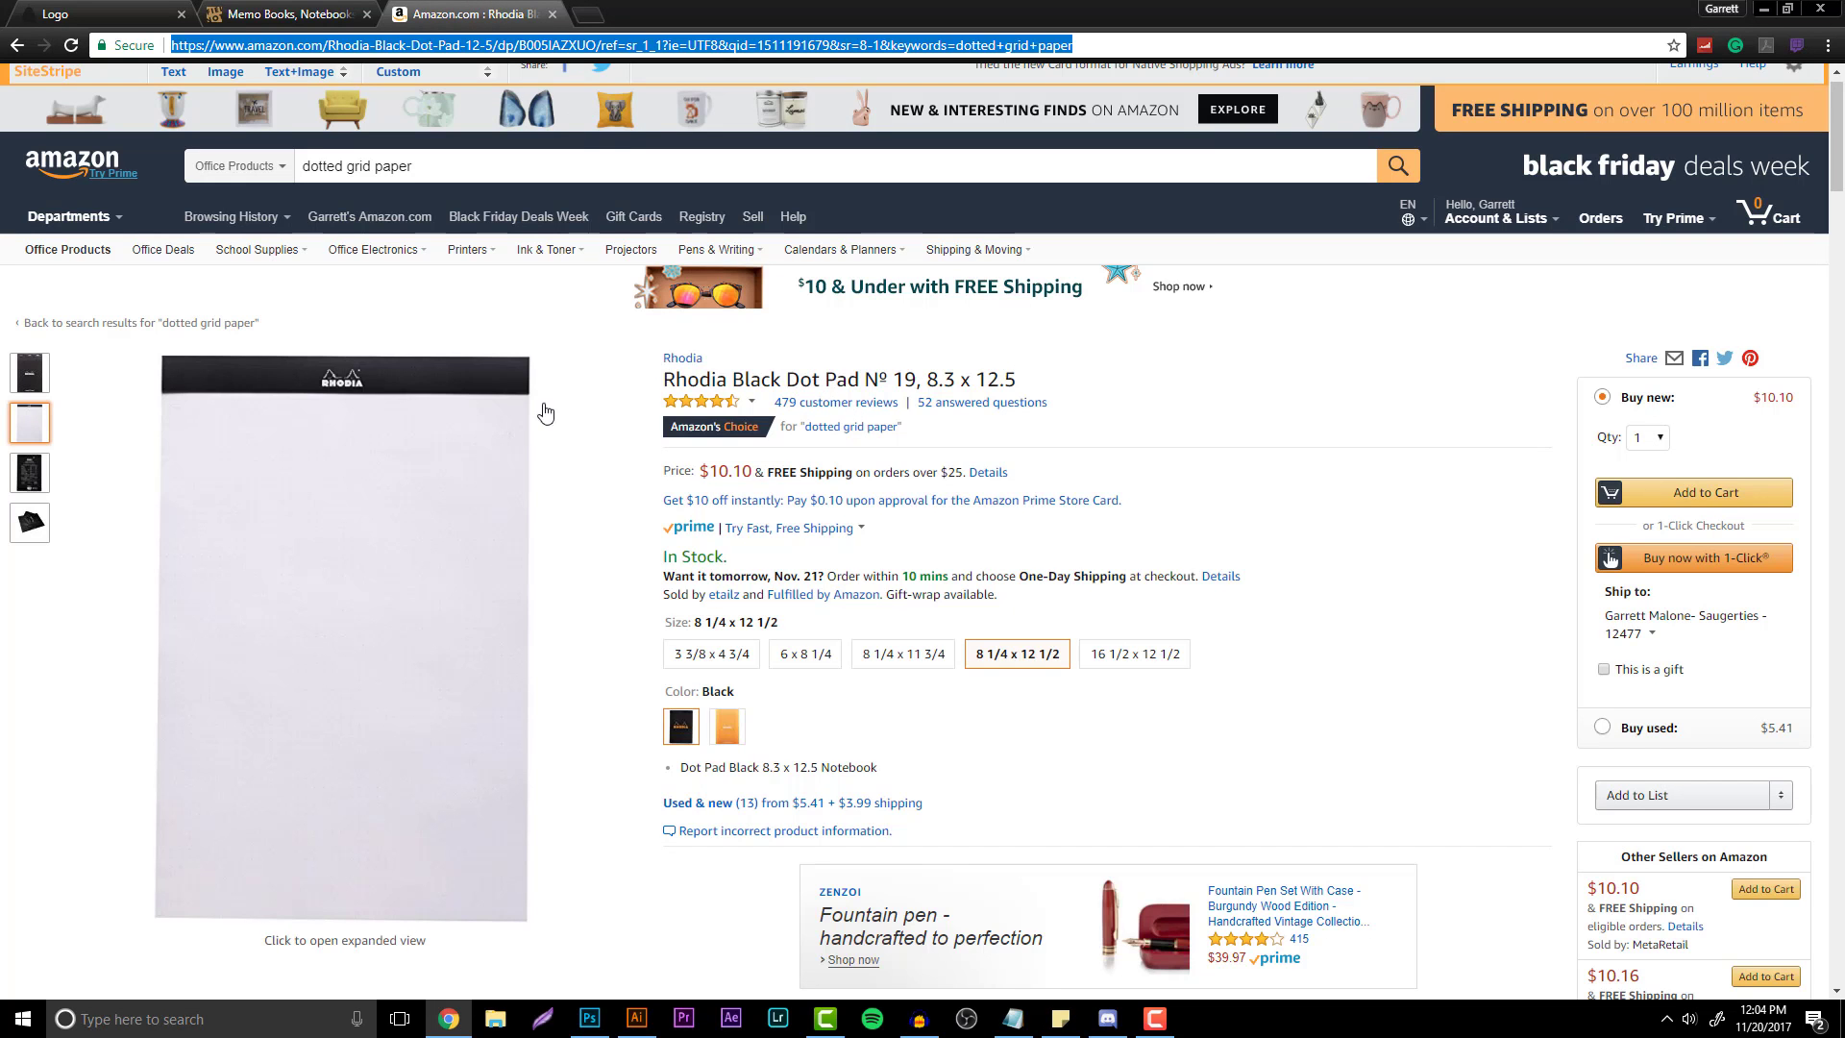
mouse_move(356, 505)
mouse_move(393, 615)
left_click(289, 13)
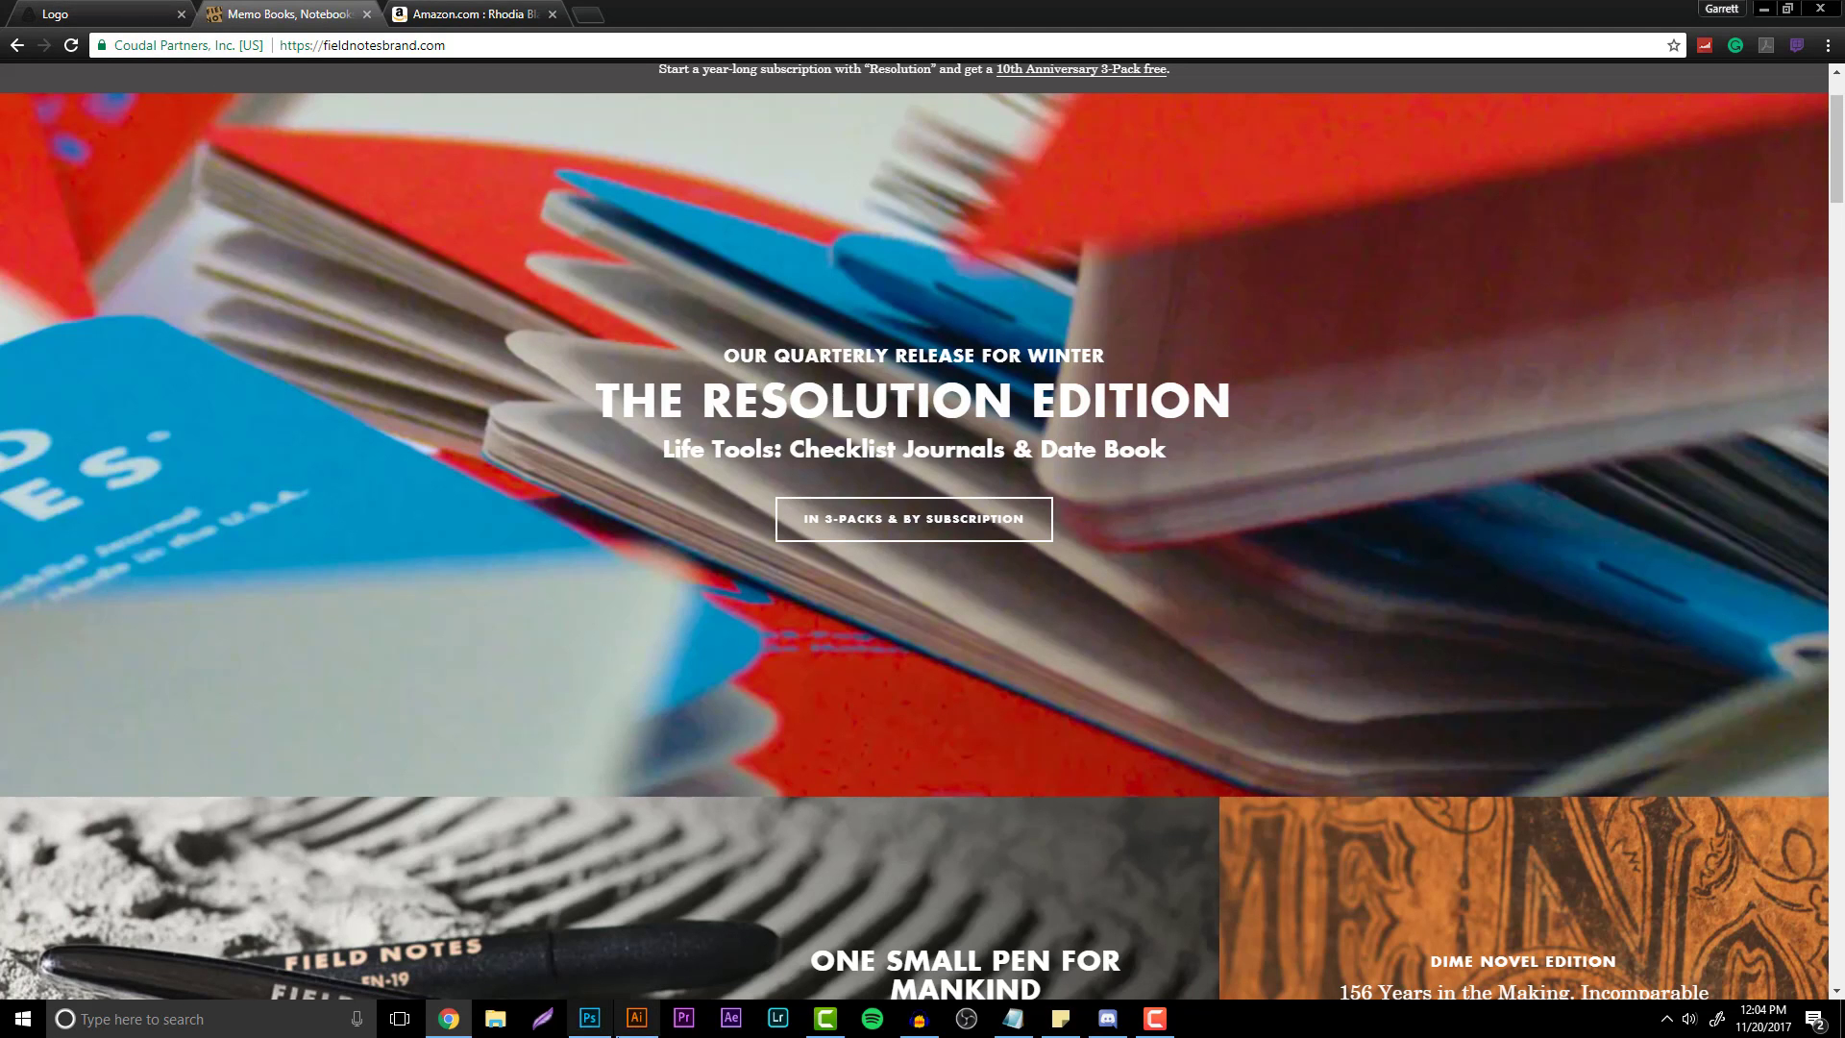
- Switch back to Illustrator and compare the dot spacing of the H sketch with the cells of the grid
left_click(636, 1017)
scroll(828, 855, "down", 2)
left_click_drag(989, 992, 1016, 997)
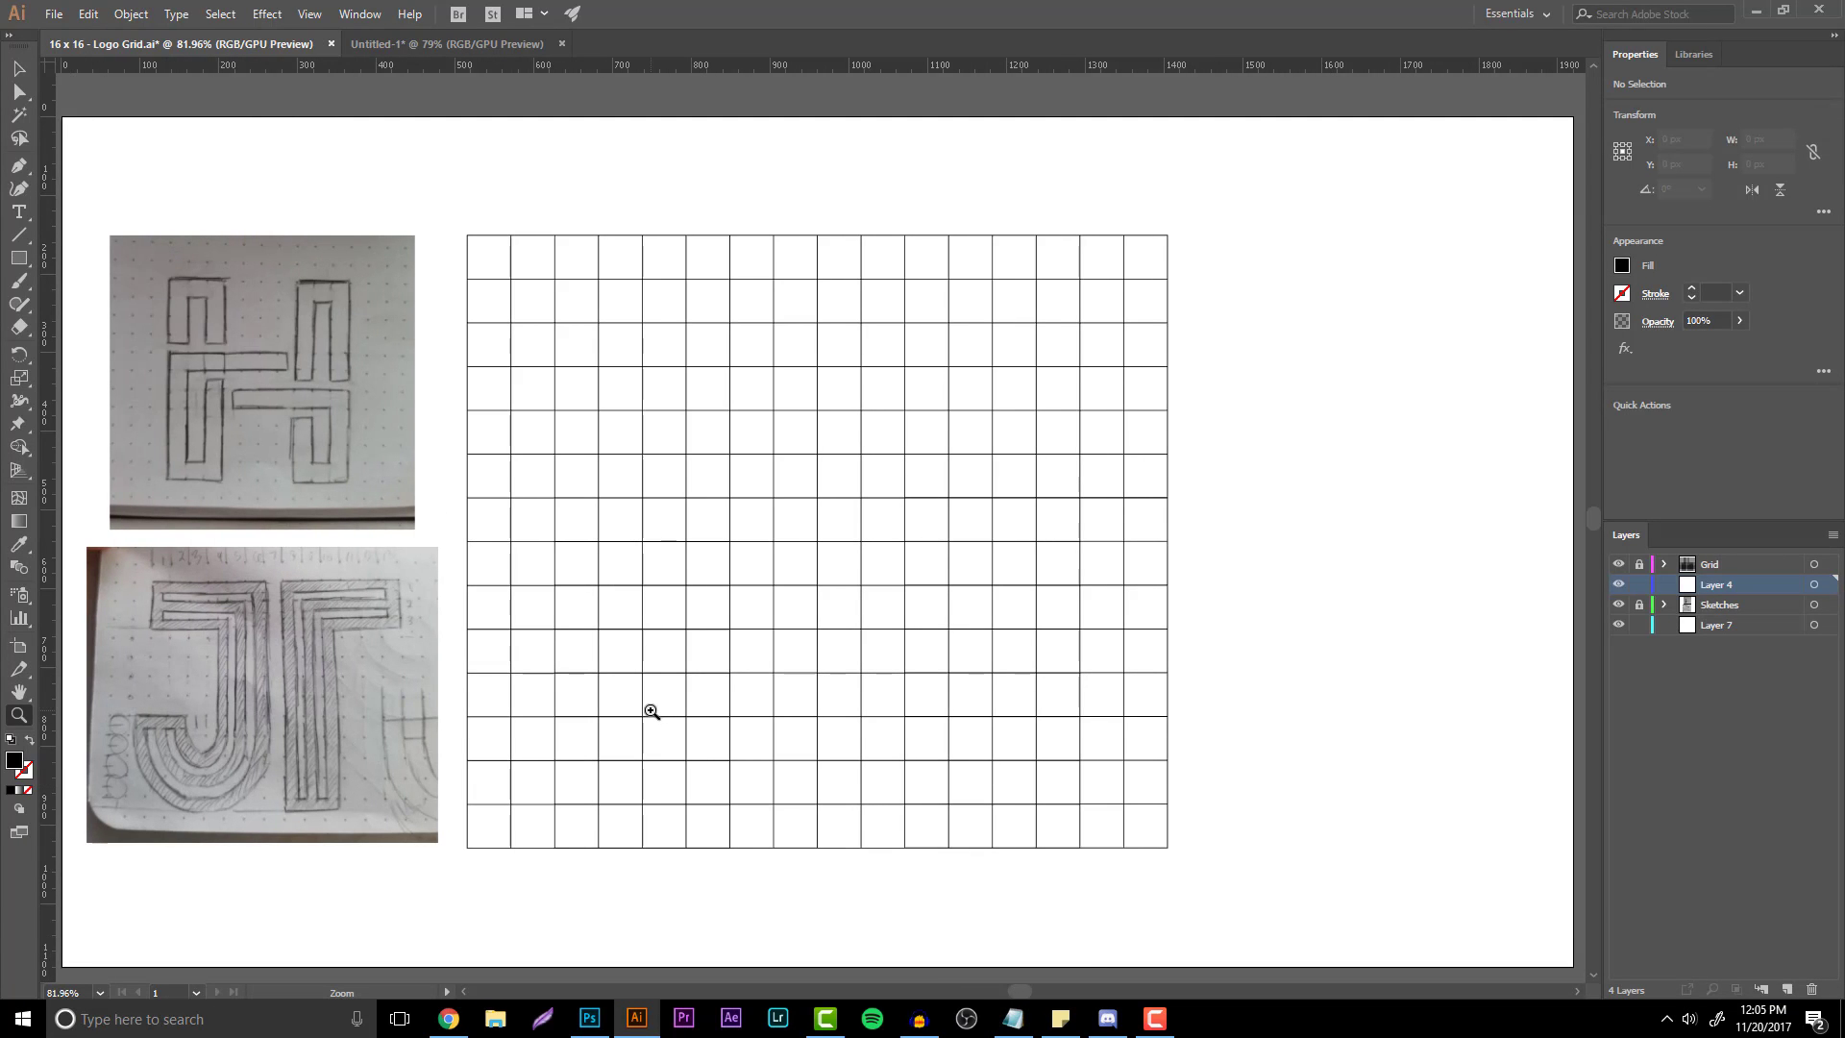
left_click(337, 359)
left_click_drag(136, 371, 300, 390)
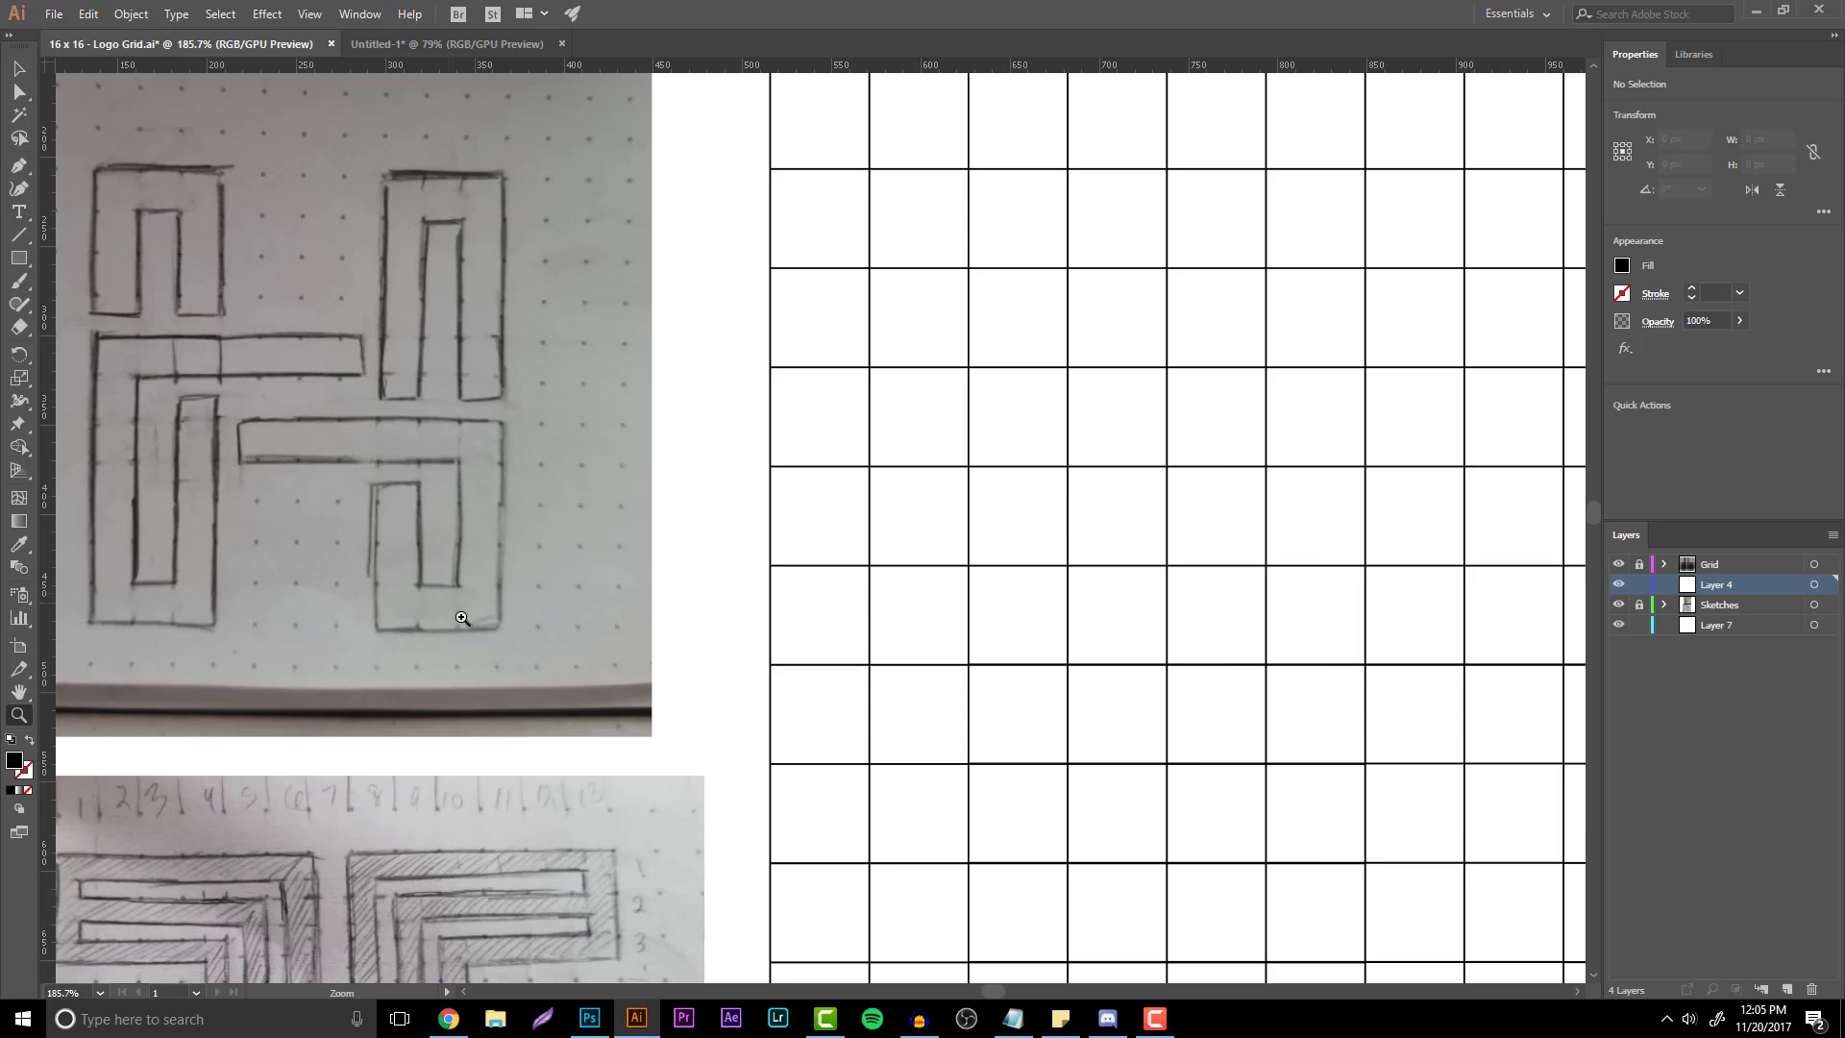
left_click_drag(520, 617, 279, 624)
left_click_drag(742, 652, 639, 661)
left_click_drag(1070, 688, 1111, 690)
scroll(1000, 671, "down", 1)
left_click_drag(892, 629, 938, 605)
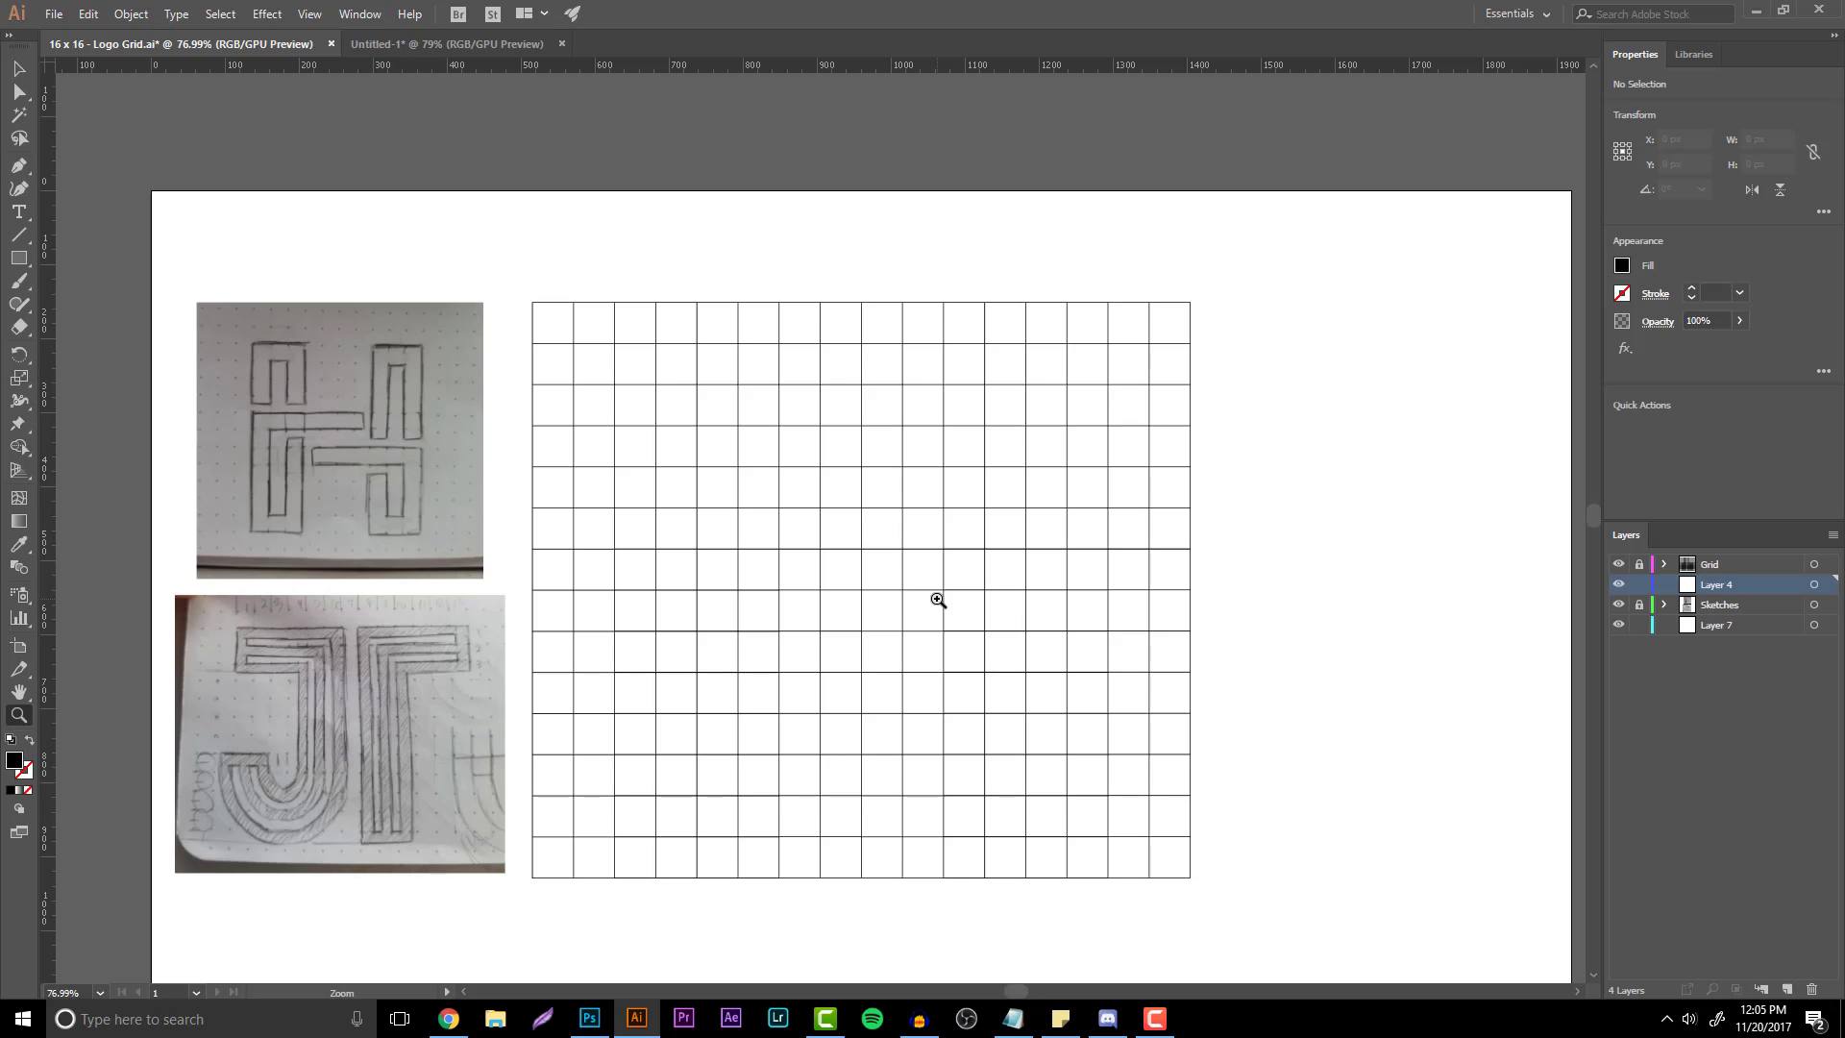
left_click_drag(919, 566, 947, 573)
scroll(917, 563, "down", 4)
- Unlock the Sketches layer, try an enlarged duplicate of the H sketch under the grid, about 664 × 641 px, and remove it
key("v")
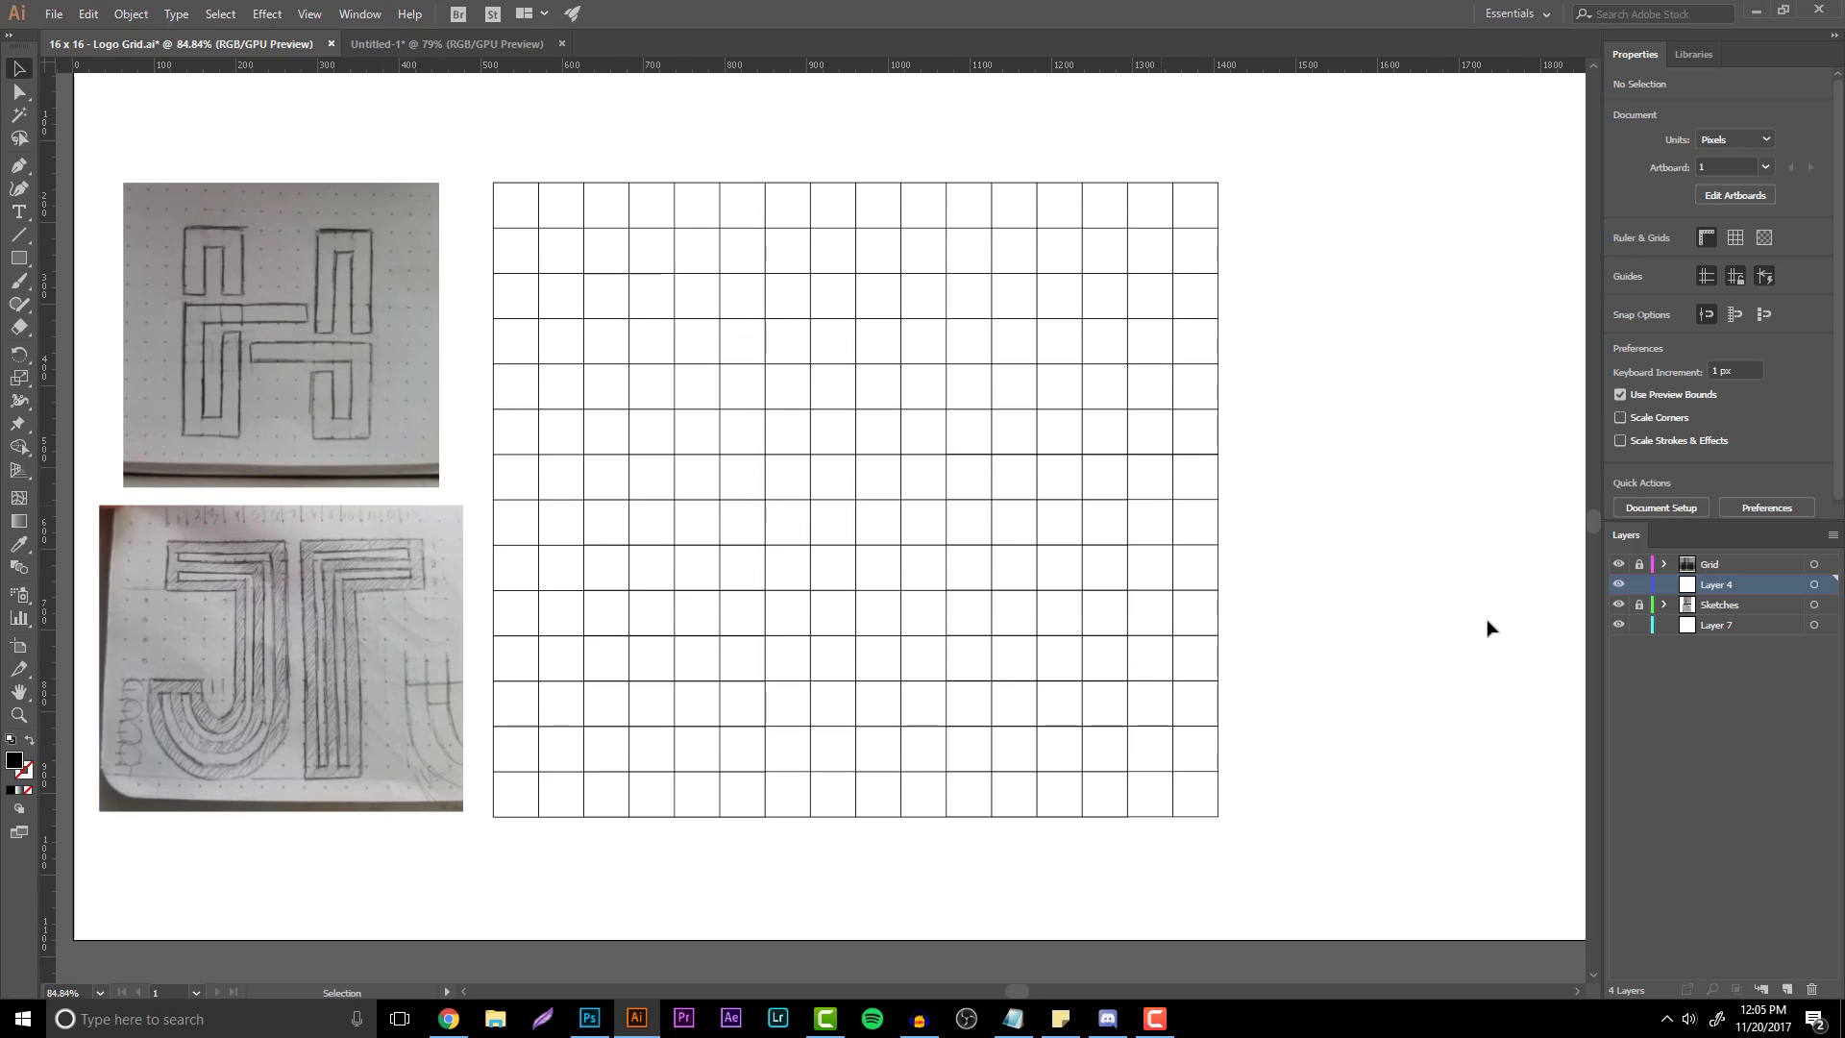
left_click(1683, 608)
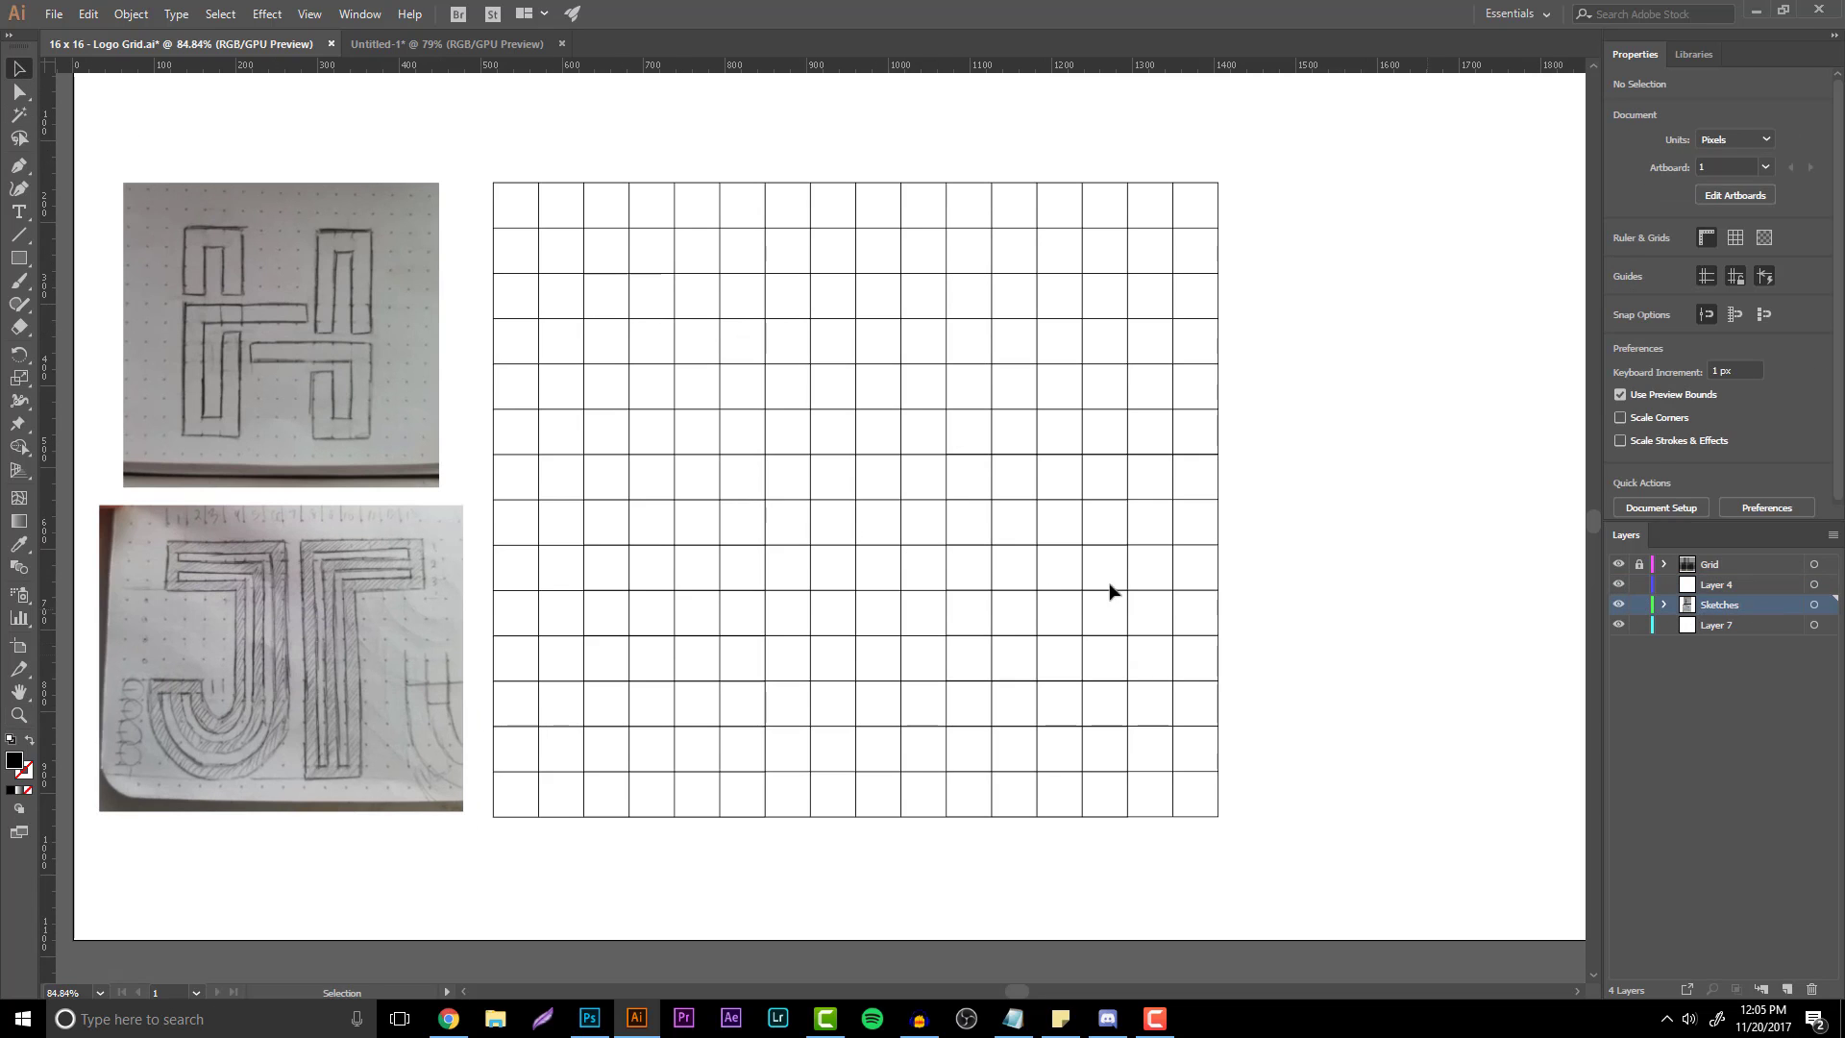
left_click(354, 423)
mouse_move(354, 423)
left_mouse_down()
mouse_move(838, 510)
mouse_move(849, 484)
mouse_move(827, 424)
left_mouse_up()
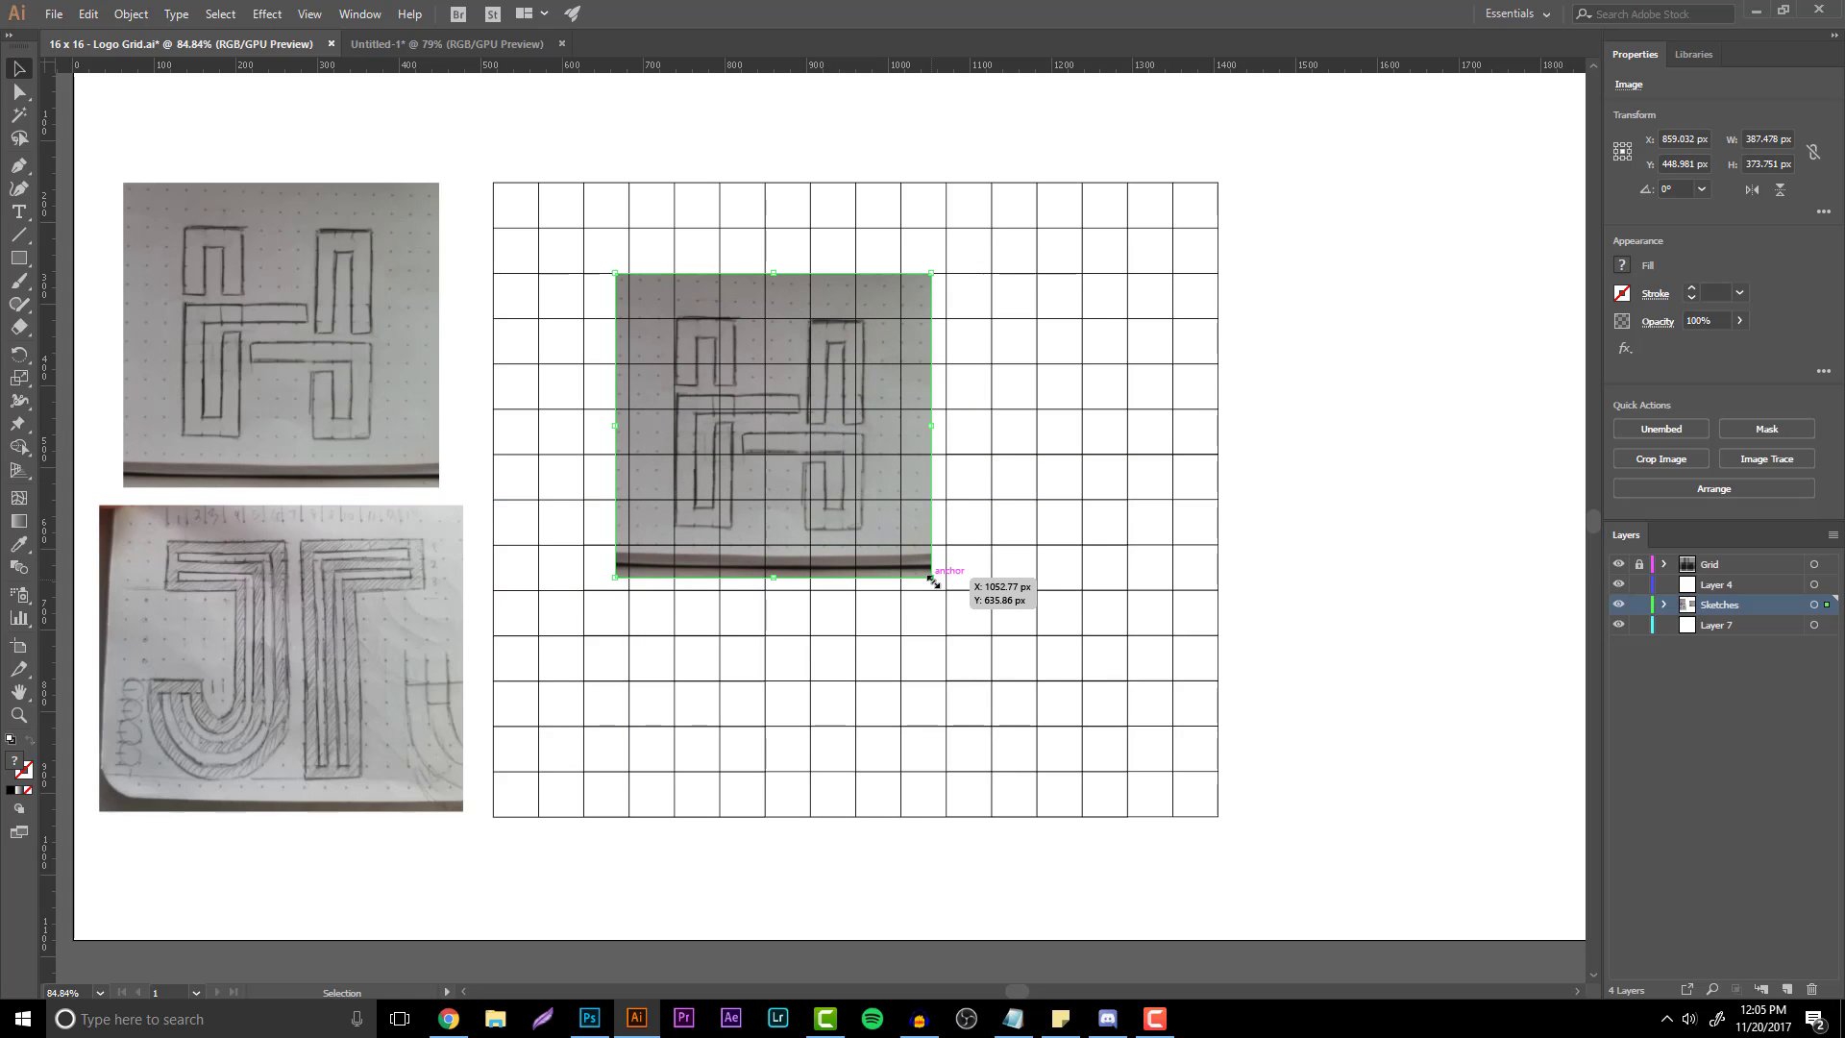
left_click_drag(932, 582, 1157, 775)
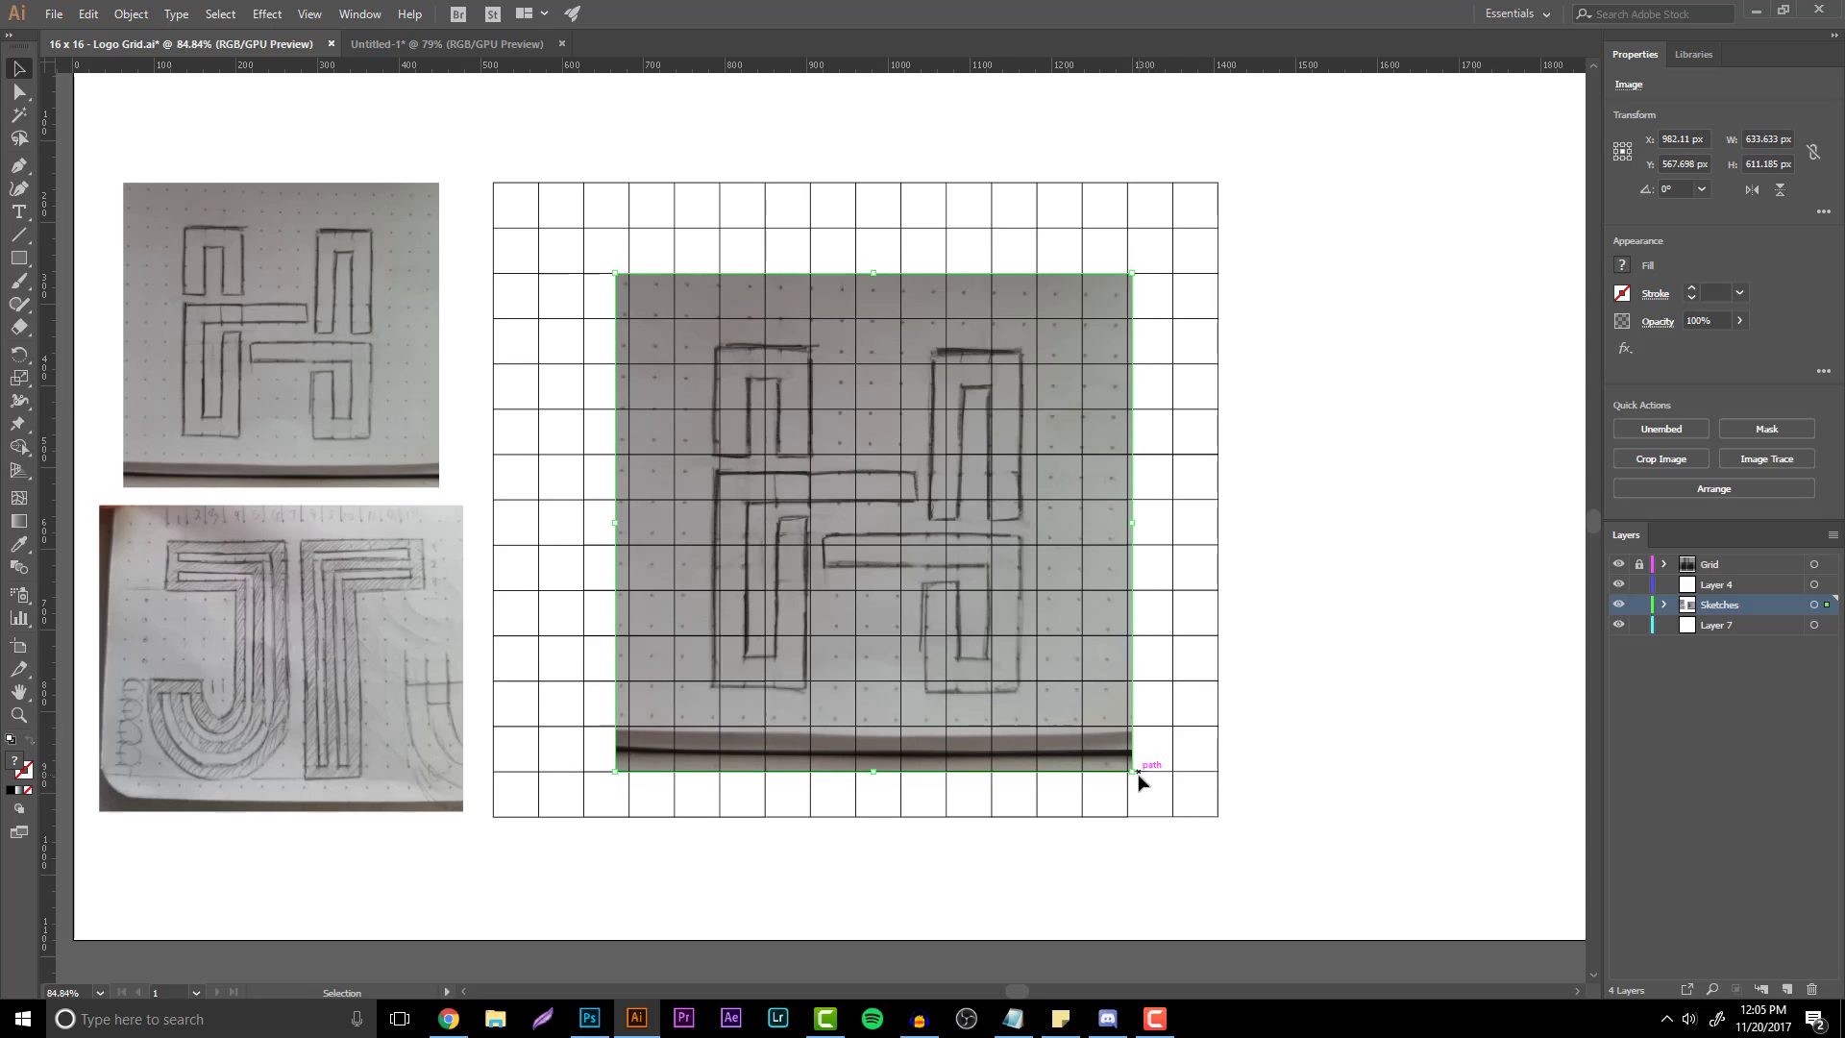
left_click_drag(1112, 711, 1112, 721)
key("ctrl+shift+a")
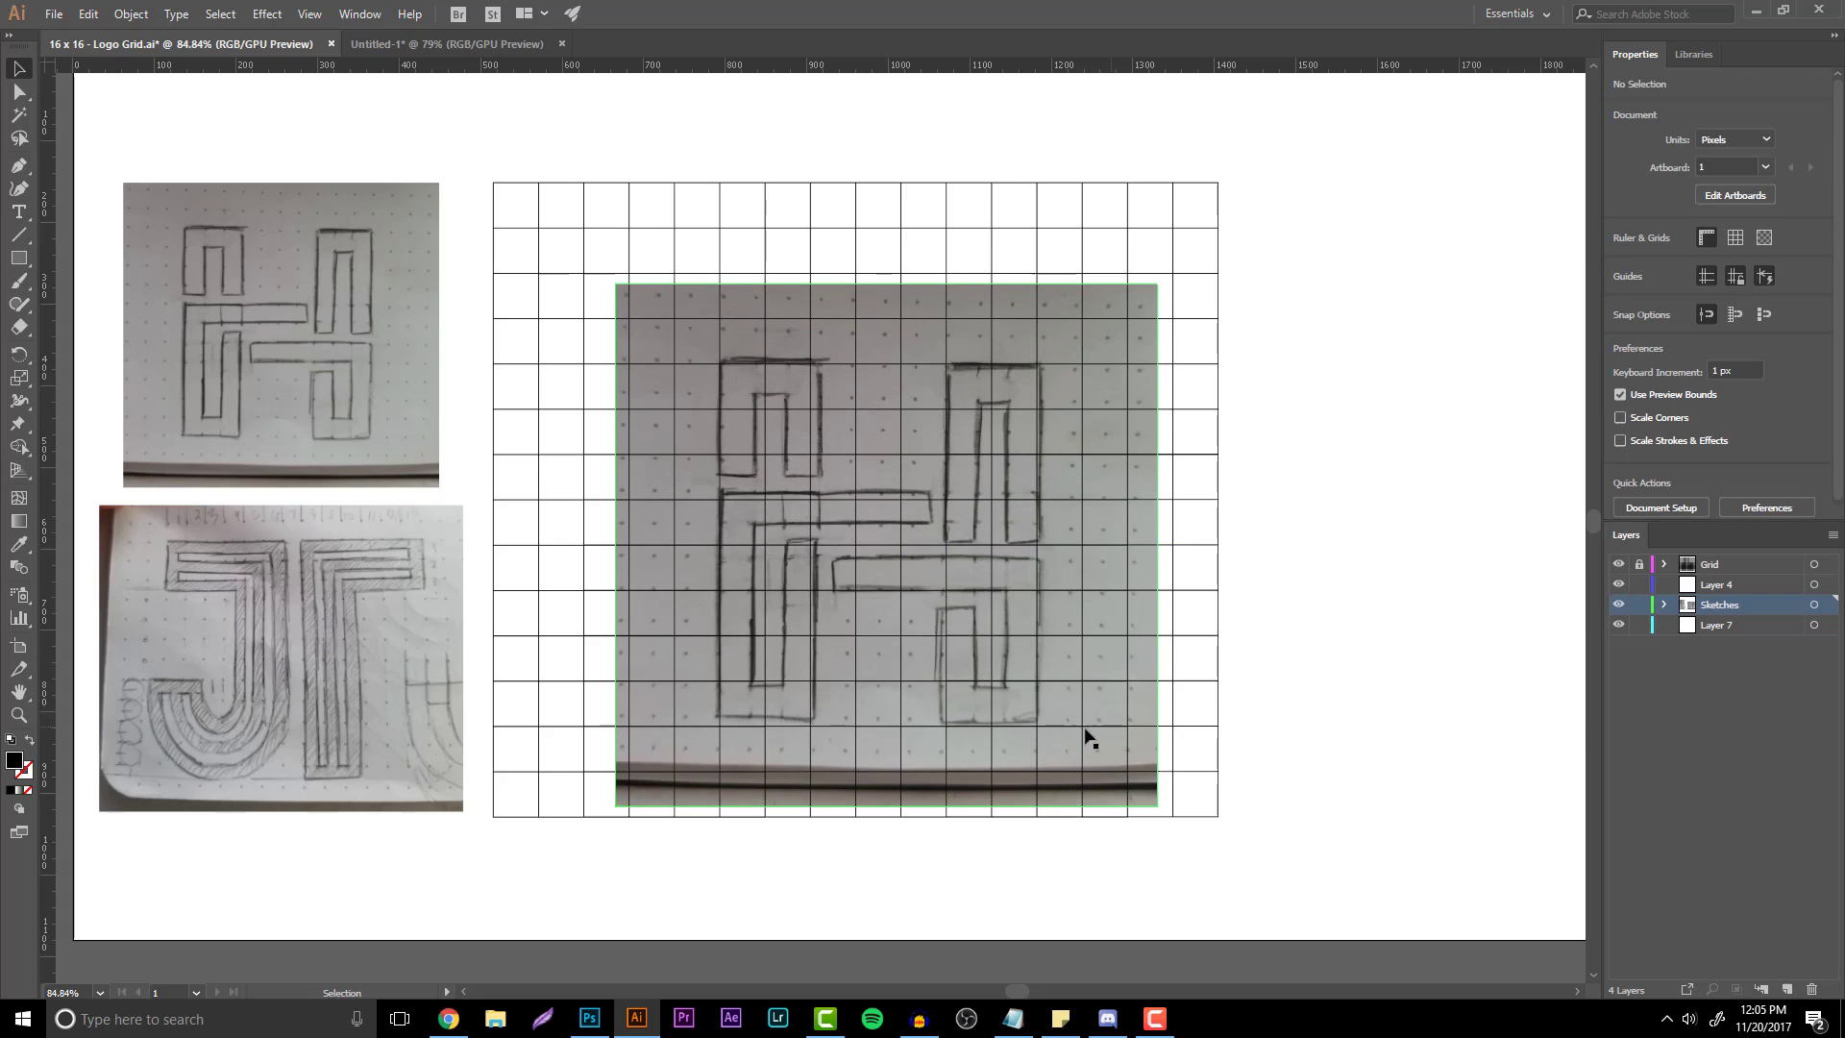
left_click(1132, 708)
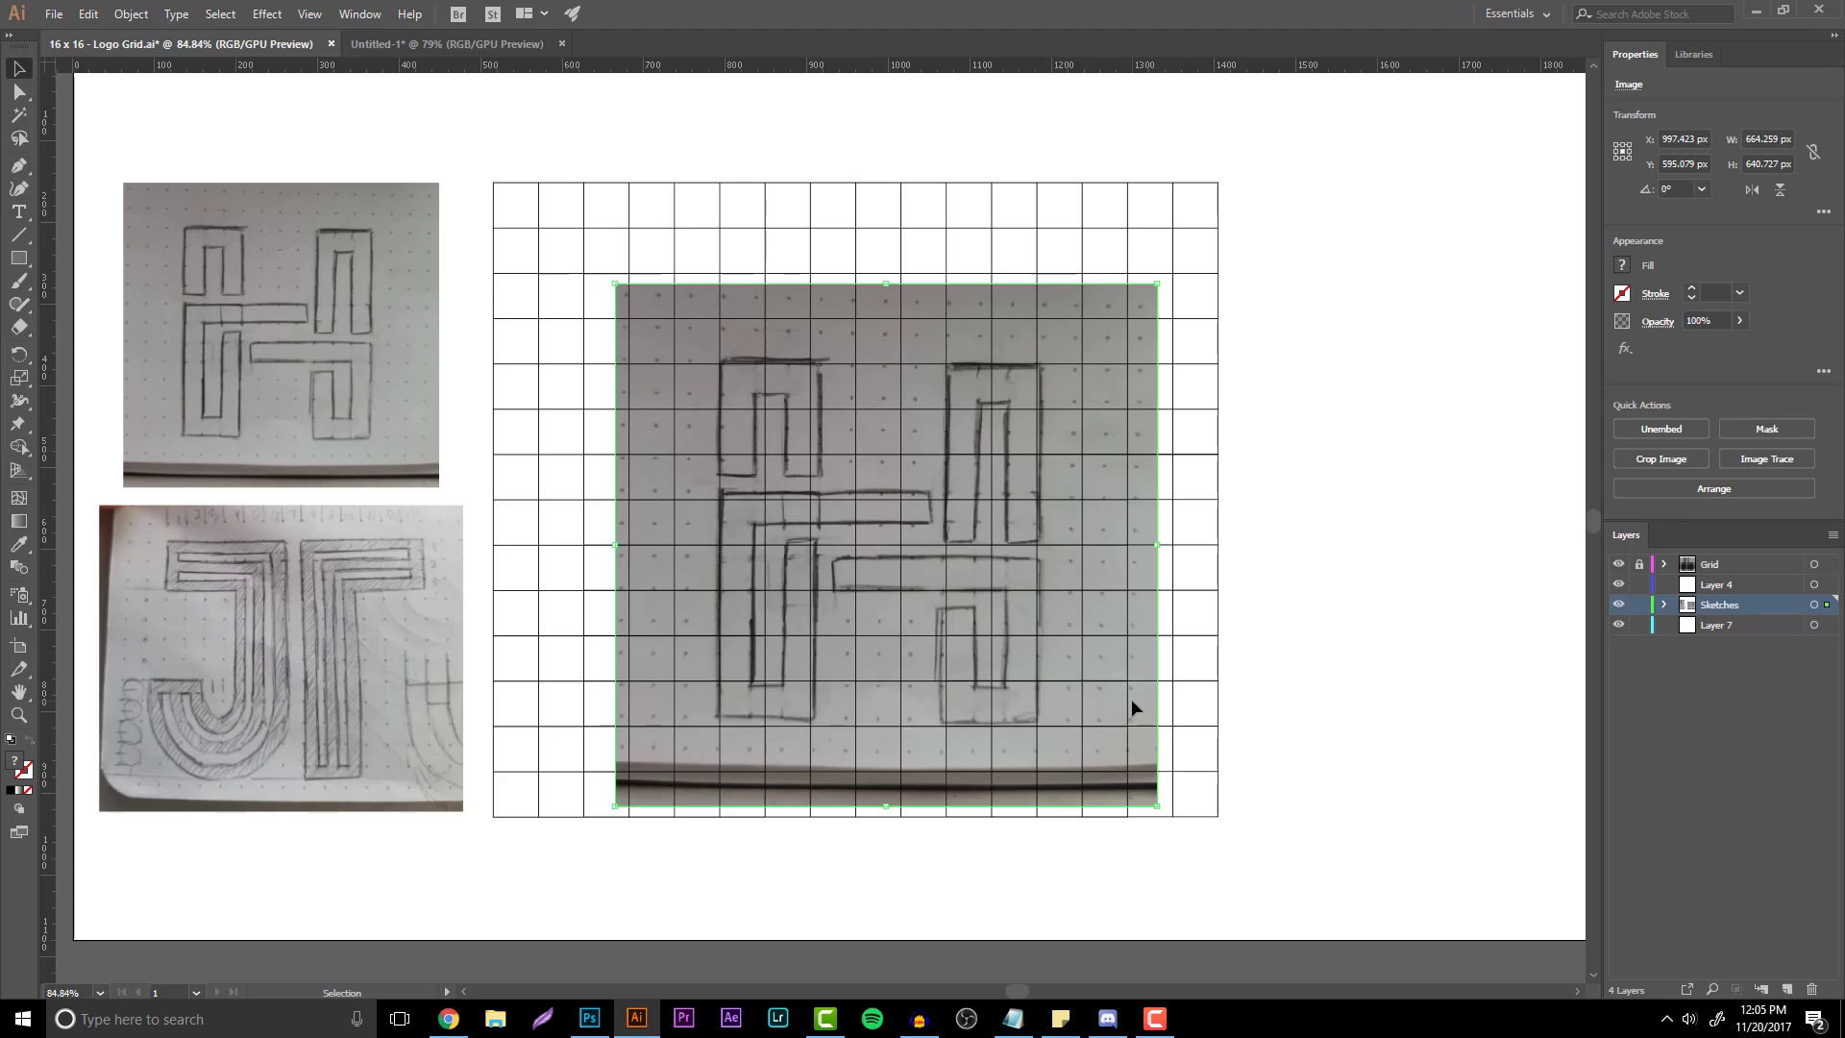
key("ctrl+x")
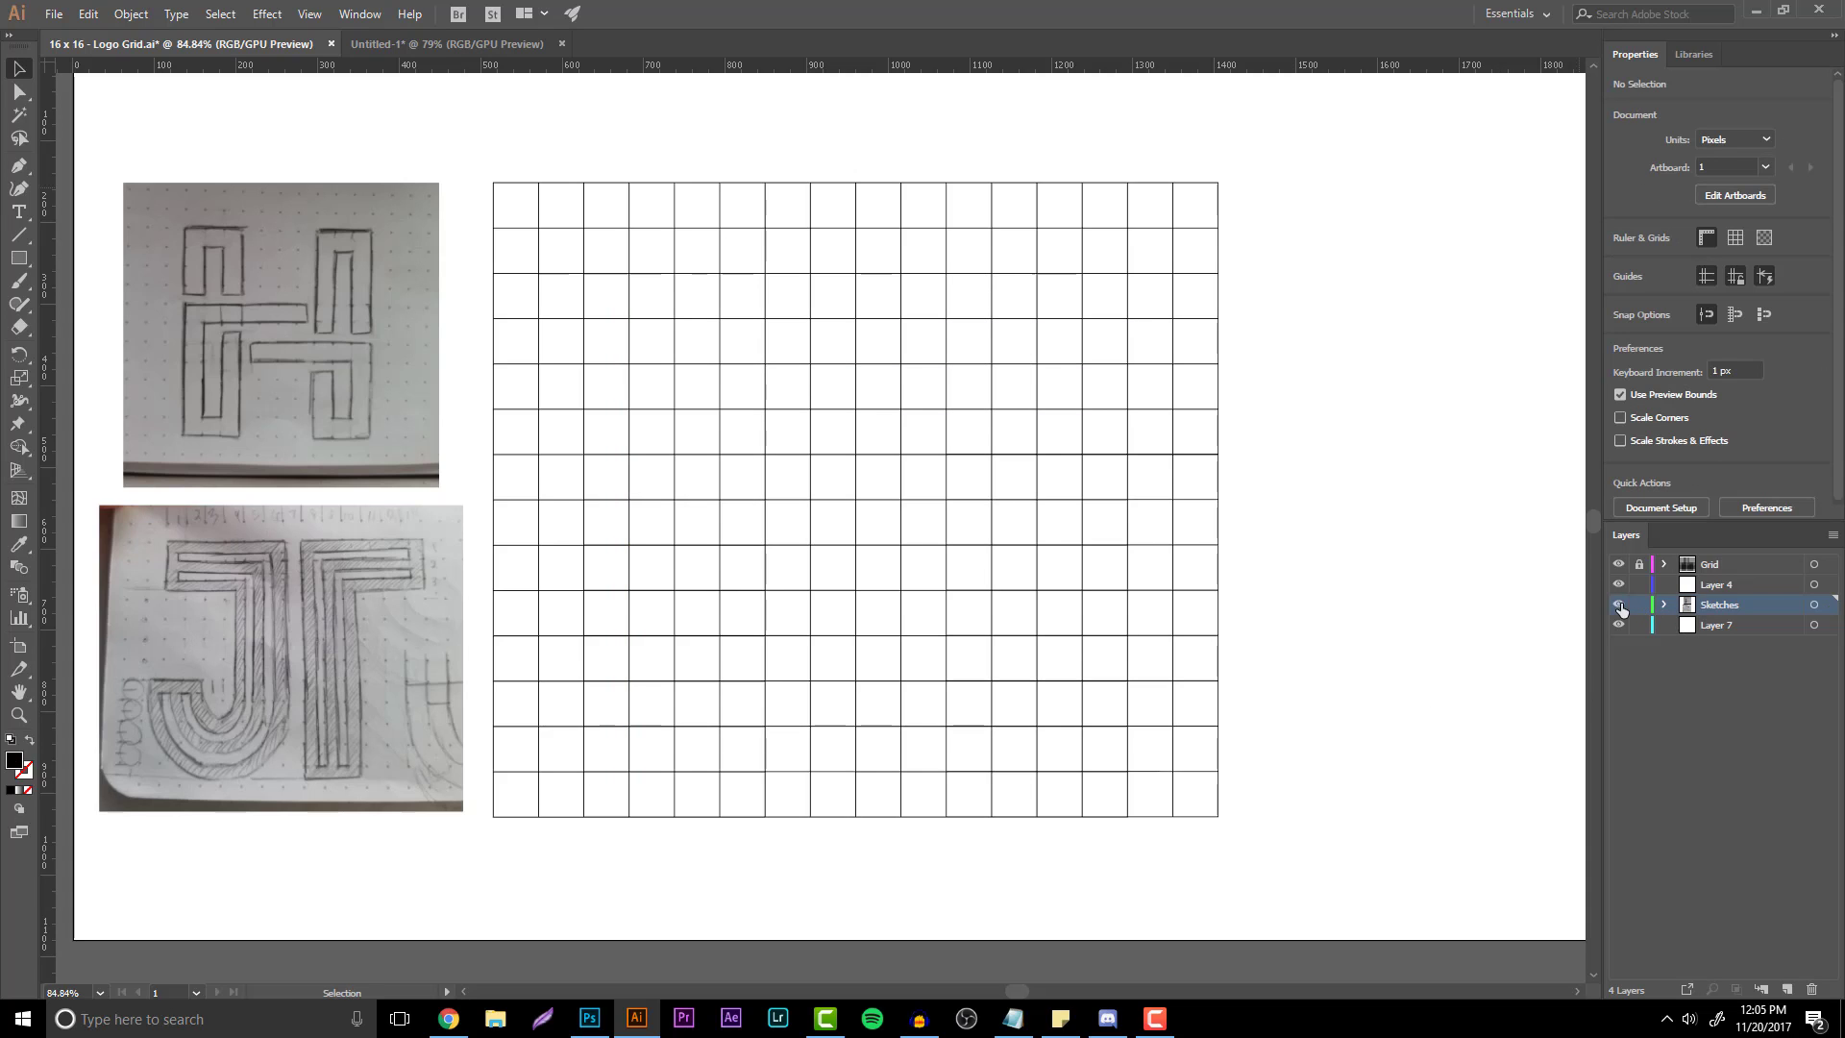
- Inspect the H sketch's bars and gaps up close, counting their widths in dots
left_click(17, 716)
mouse_move(223, 358)
left_mouse_down()
mouse_move(622, 497)
mouse_move(574, 696)
left_mouse_up()
left_click(24, 71)
left_click(19, 69)
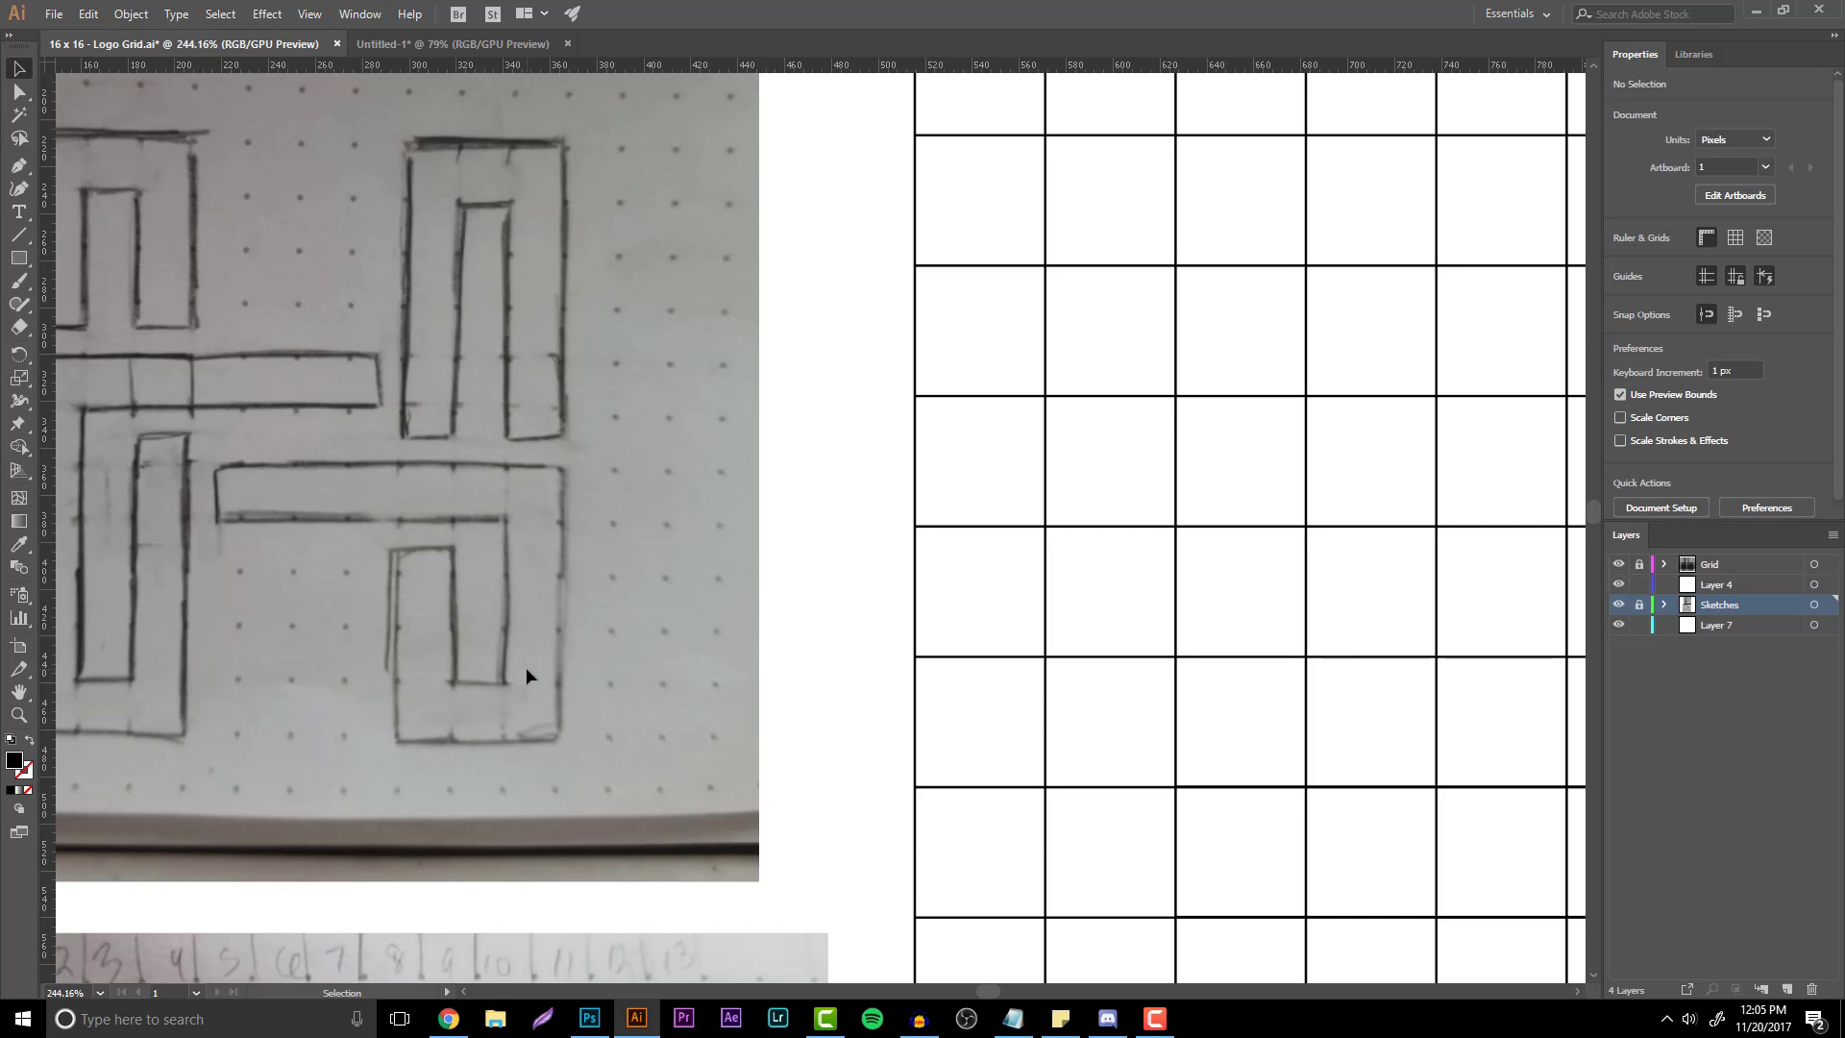
left_click_drag(536, 618, 240, 622)
left_click_drag(734, 654, 408, 614)
left_click_drag(993, 604, 1082, 554)
left_click_drag(860, 607, 987, 569)
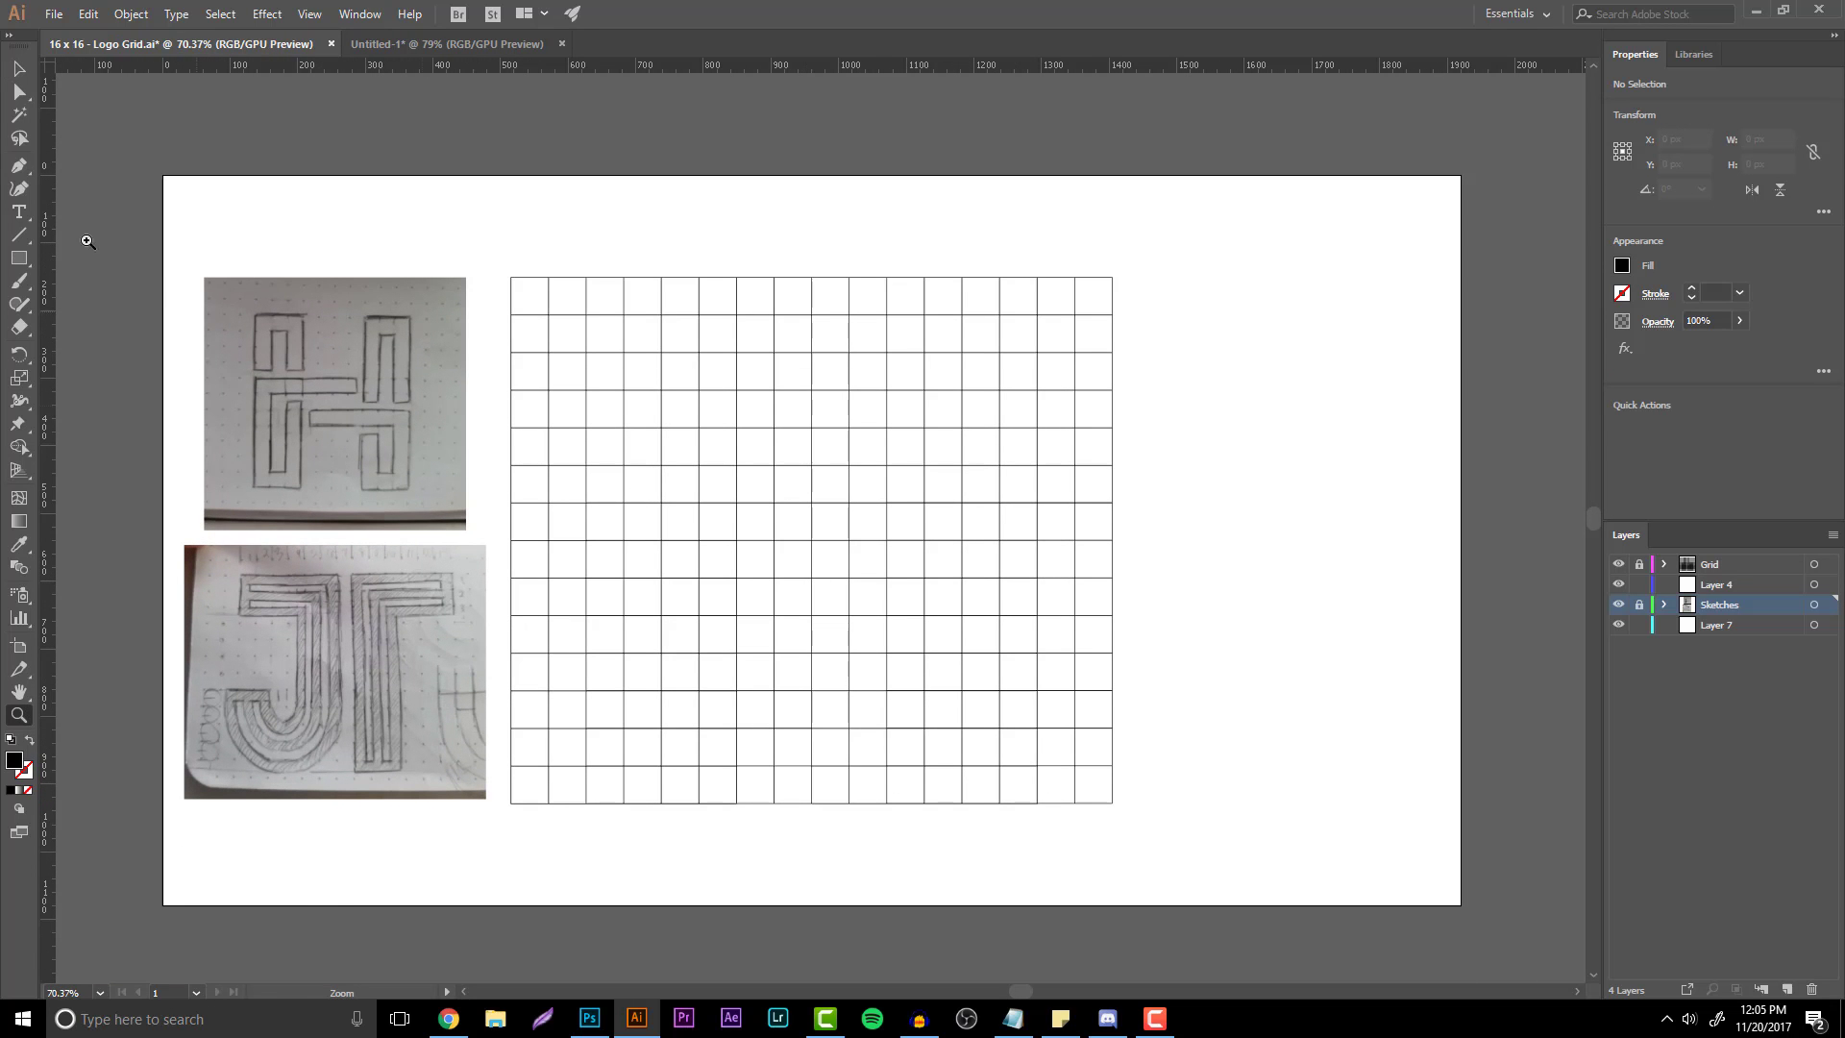
- On Layer 4, draw a black vertical rectangle one grid cell wide and eleven cells high, about 56 × 611 px
left_click(19, 257)
left_click(1710, 586)
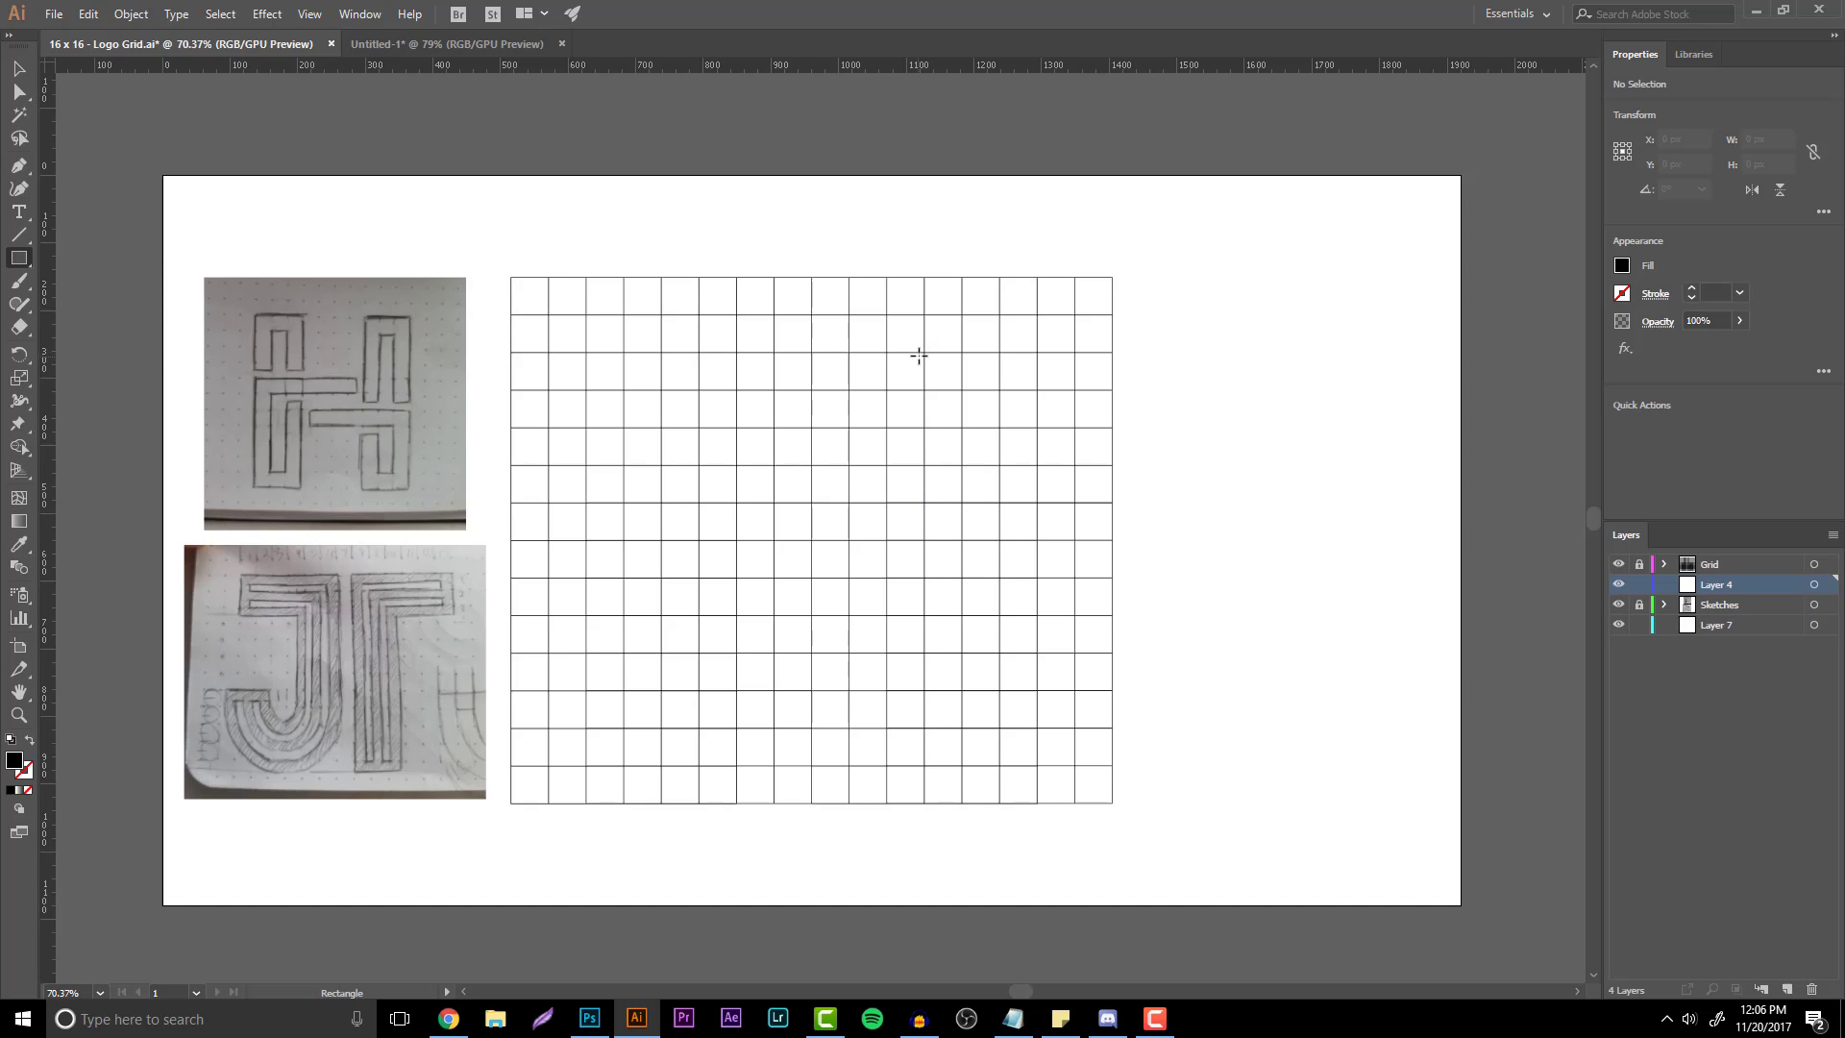
left_click_drag(924, 353, 888, 765)
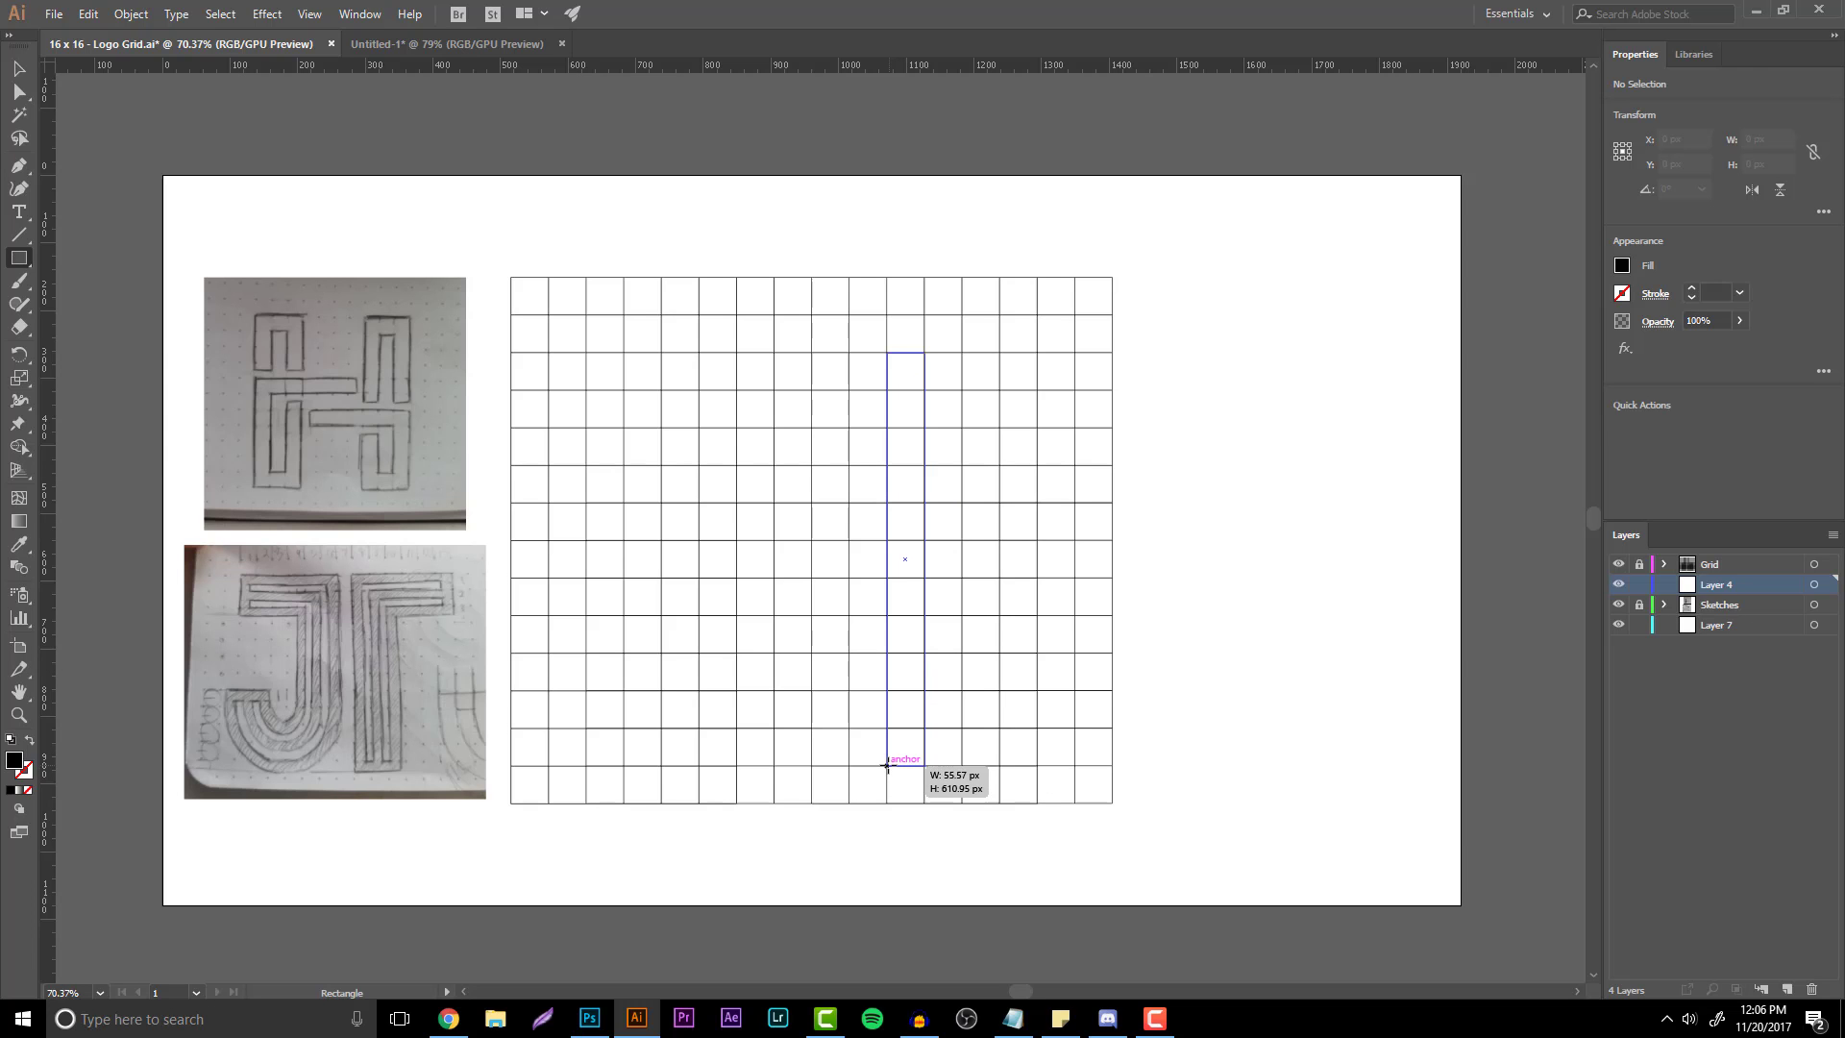
left_click_drag(888, 765, 888, 765)
- Duplicate the black vertical bar two grid columns to its left, leaving one empty column between the bars
left_click(19, 715)
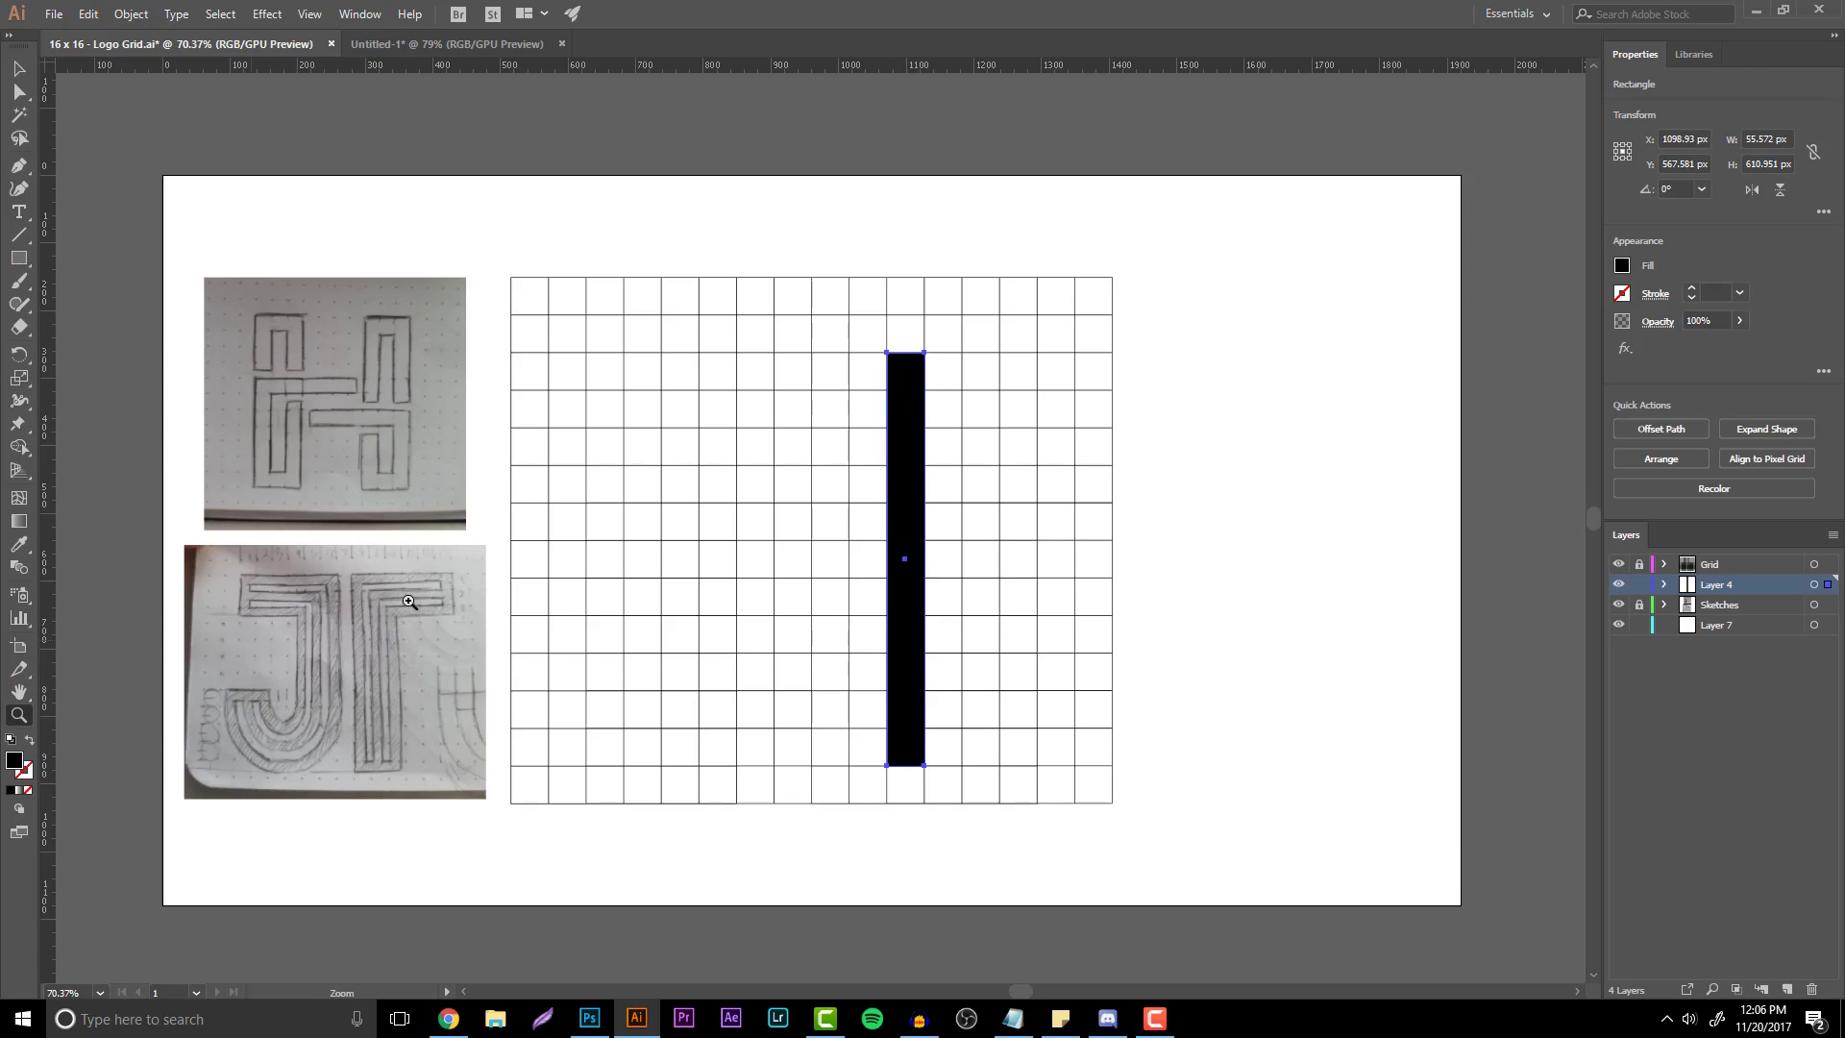
left_click_drag(754, 519, 830, 450)
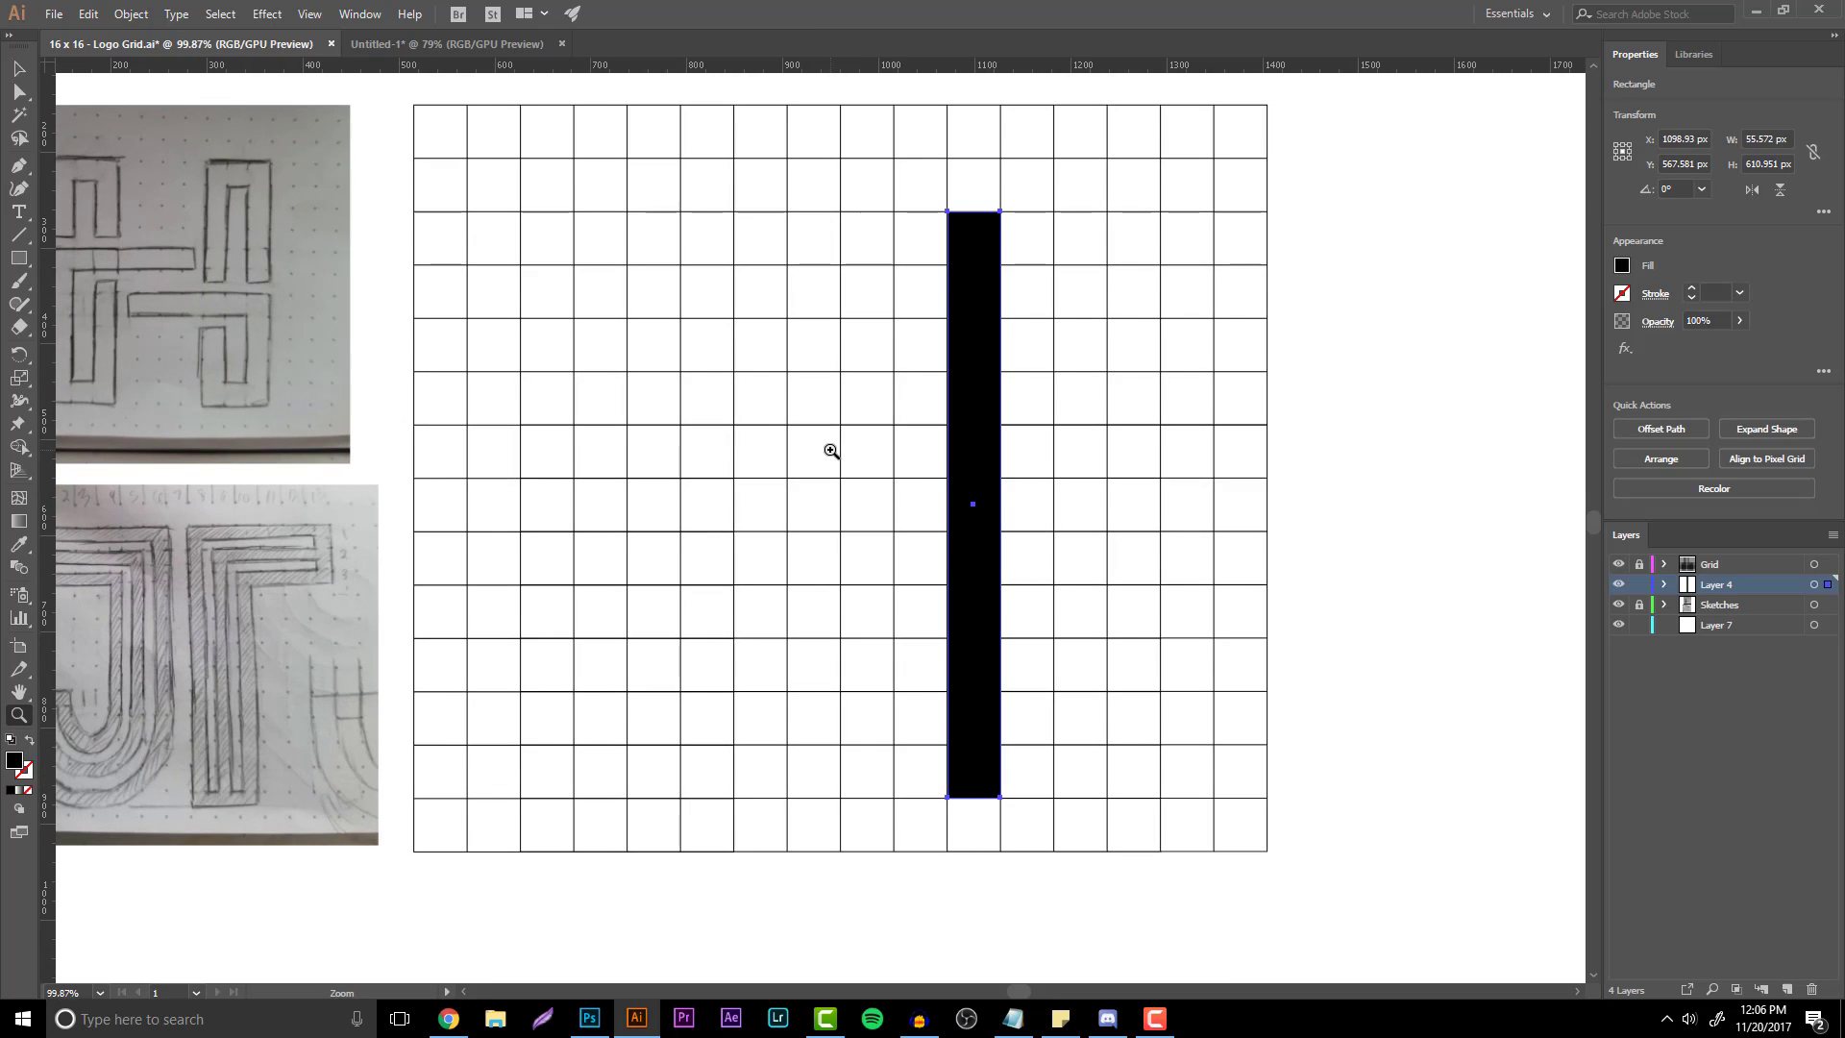
left_click(28, 71)
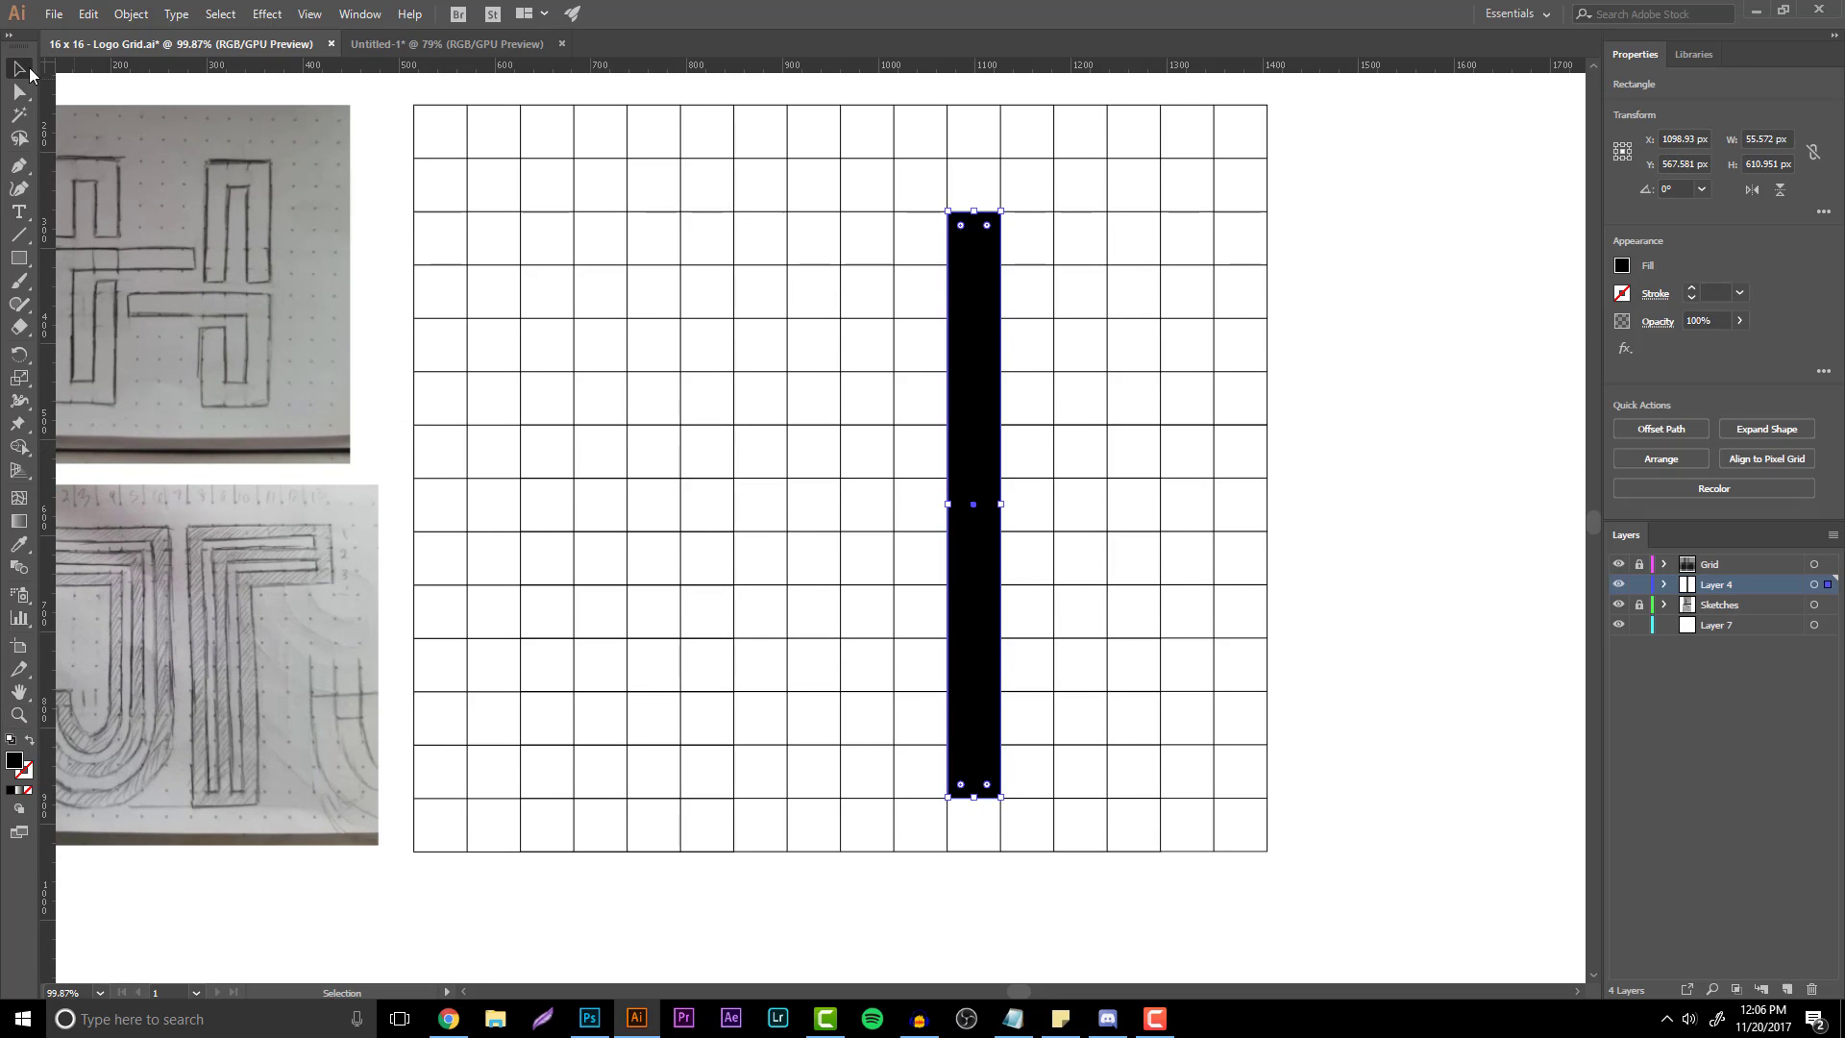
left_click(452, 228)
left_click(982, 434)
key("a")
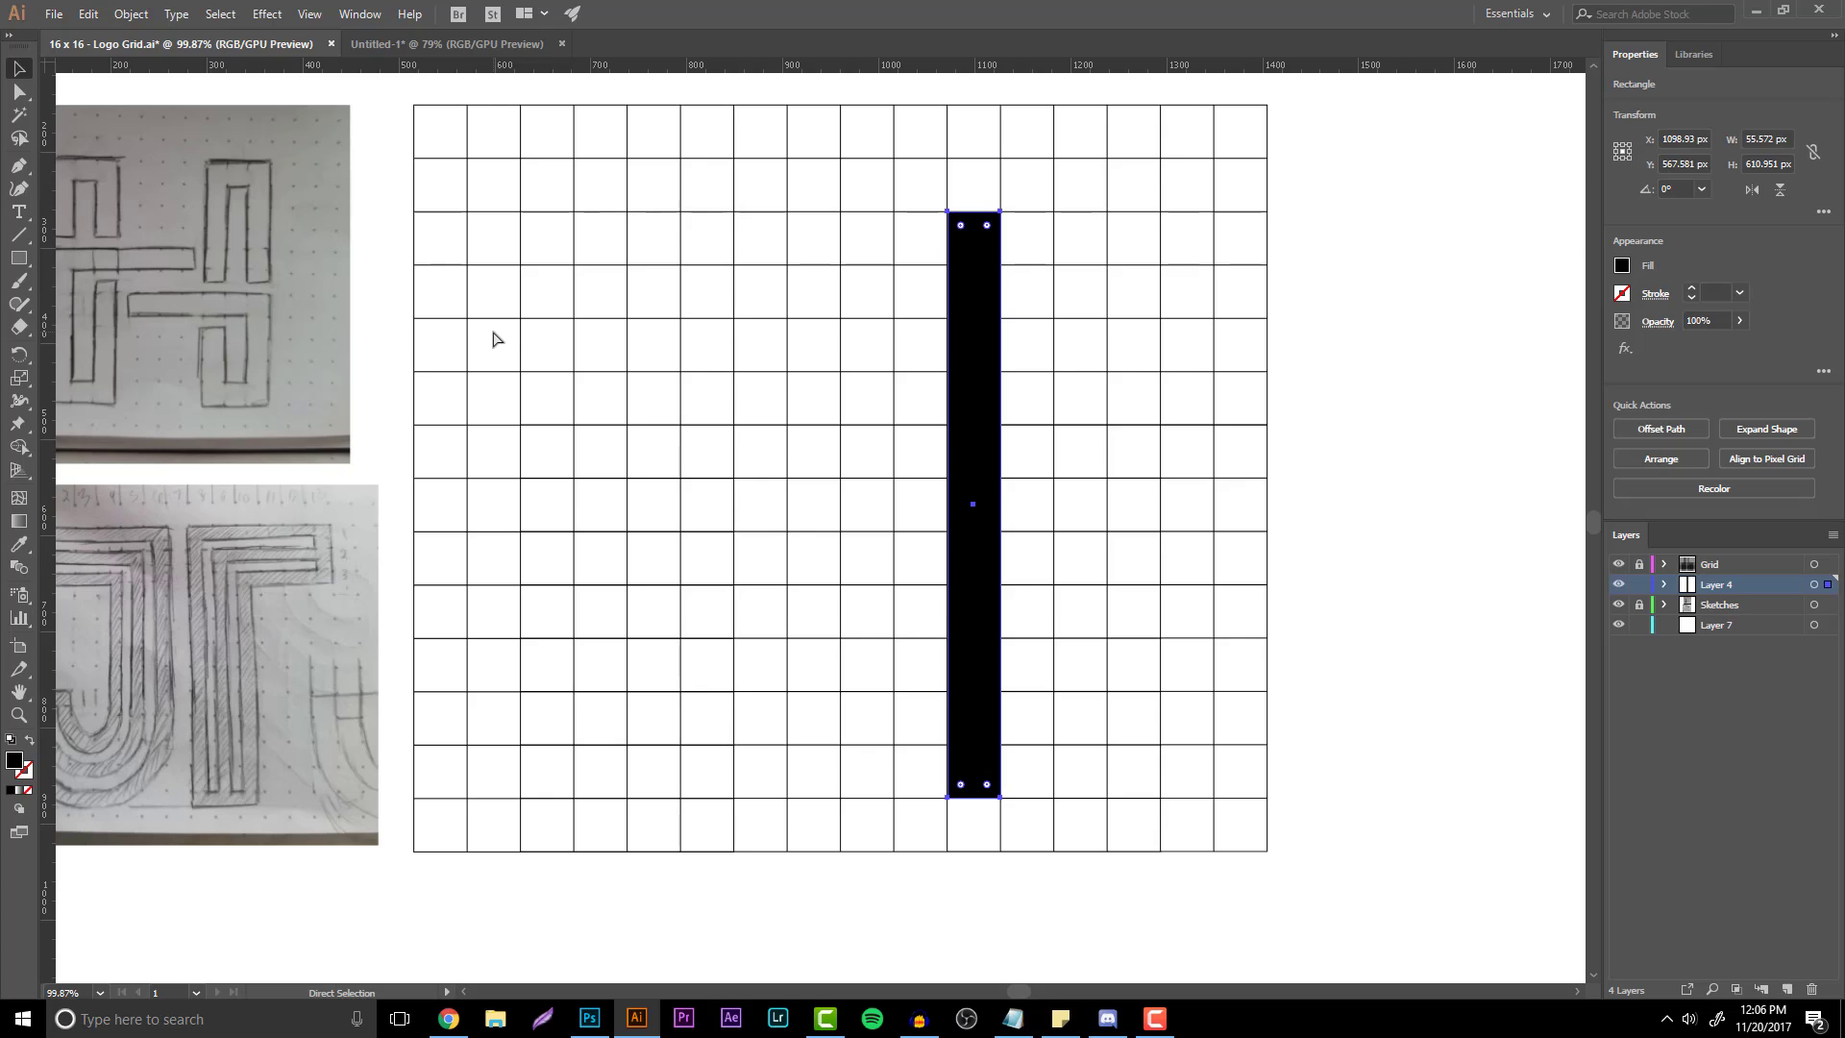
key("v")
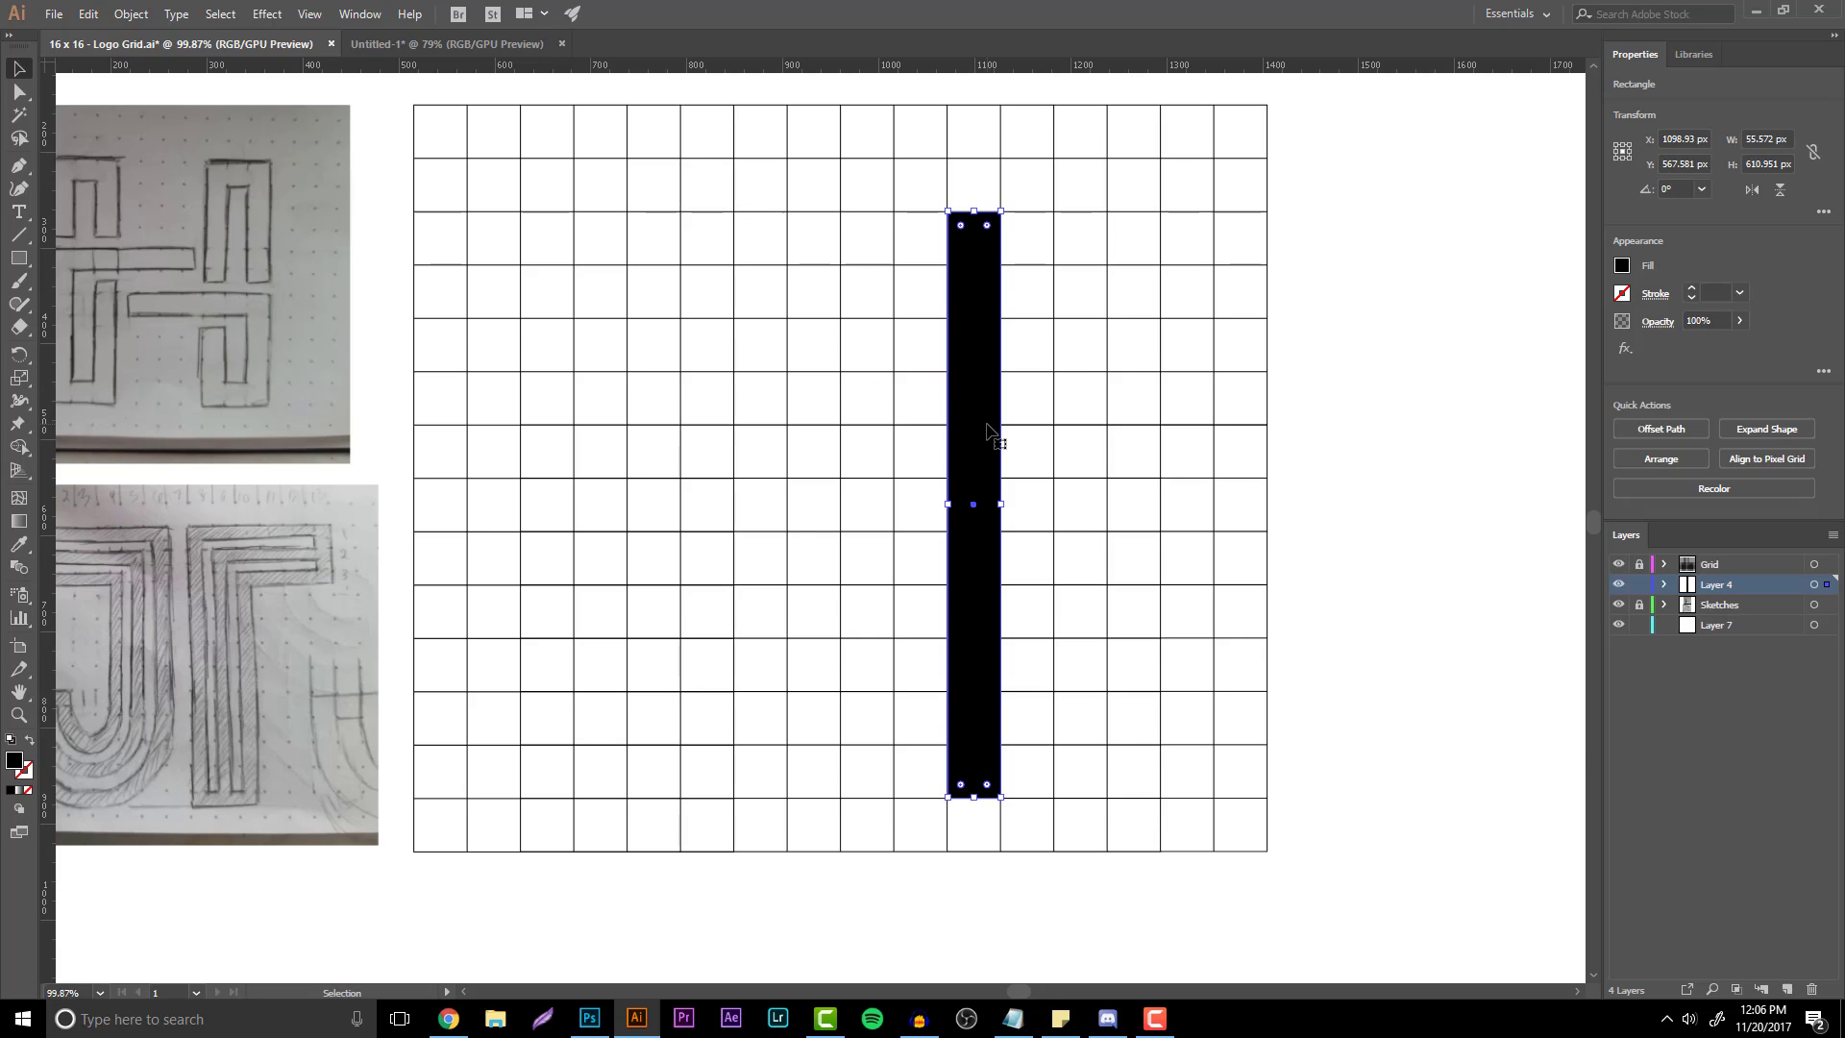
left_click_drag(986, 428, 880, 414)
left_click(942, 385)
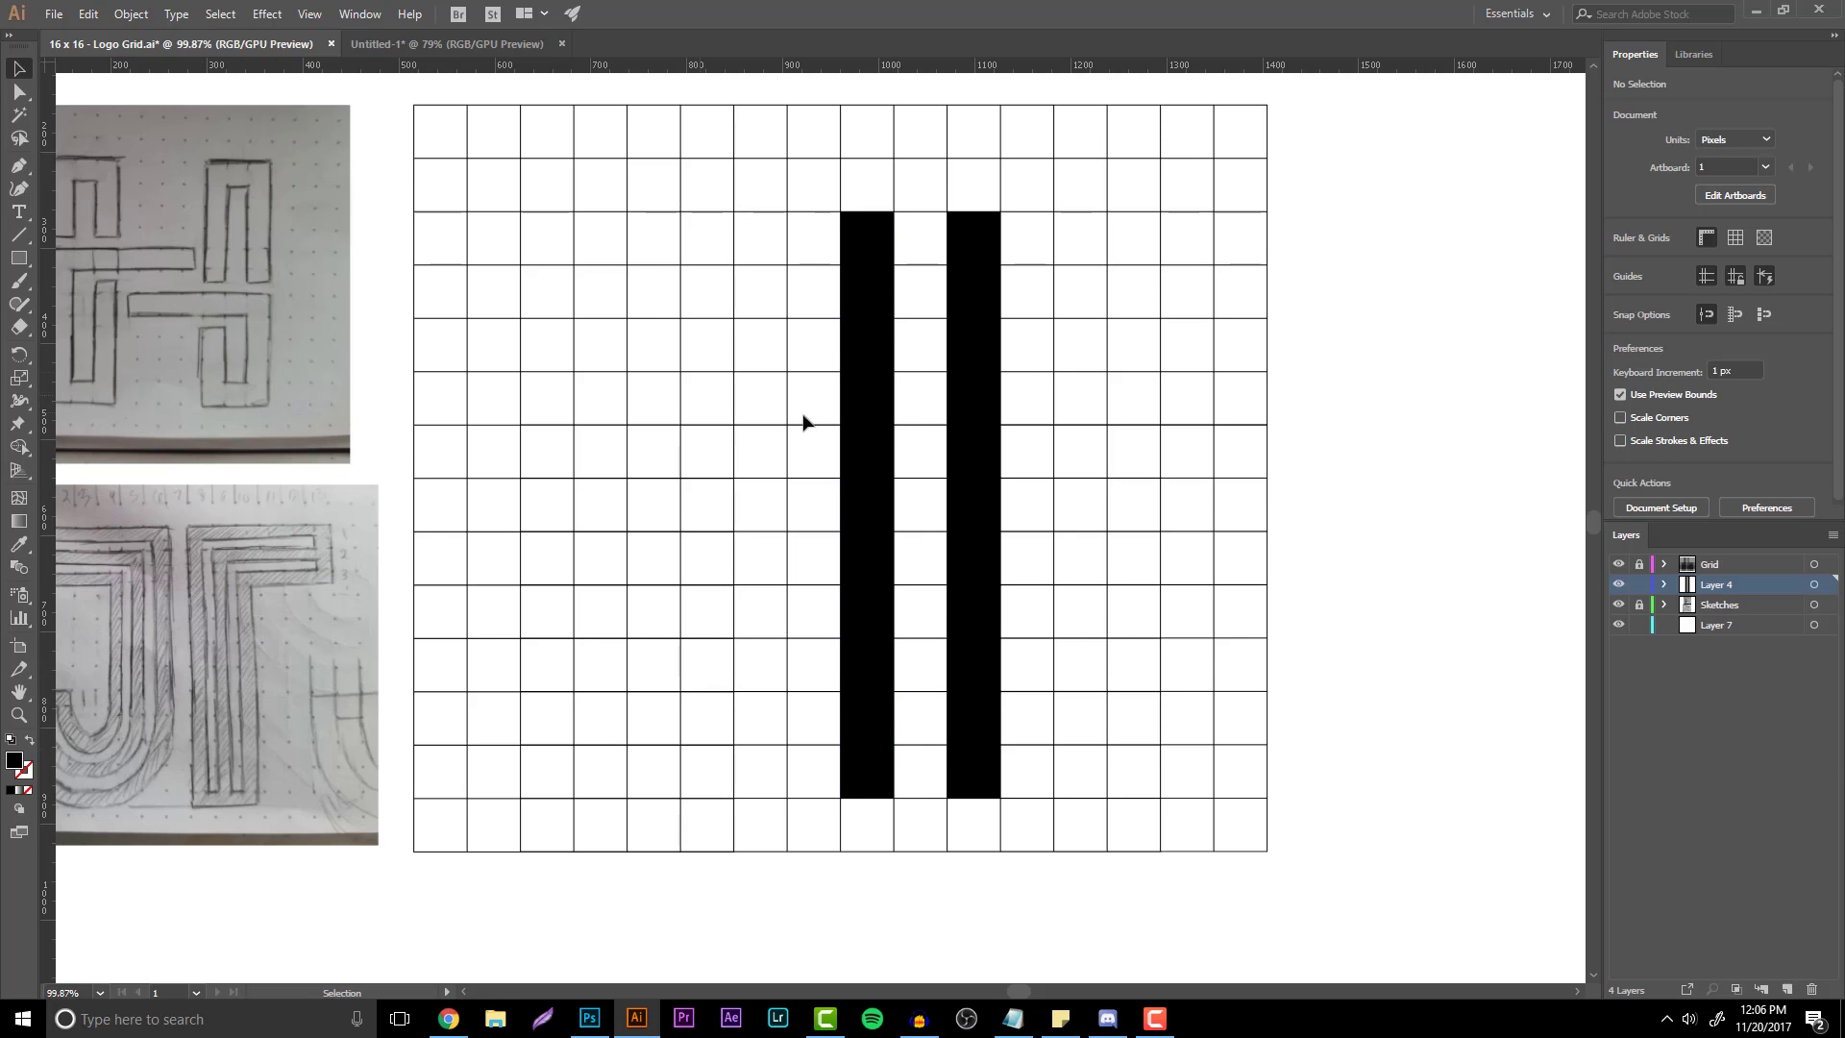
- Close the gap between the two vertical bars with black horizontal pieces one grid cell high at their upper and lower ends
left_click(879, 419)
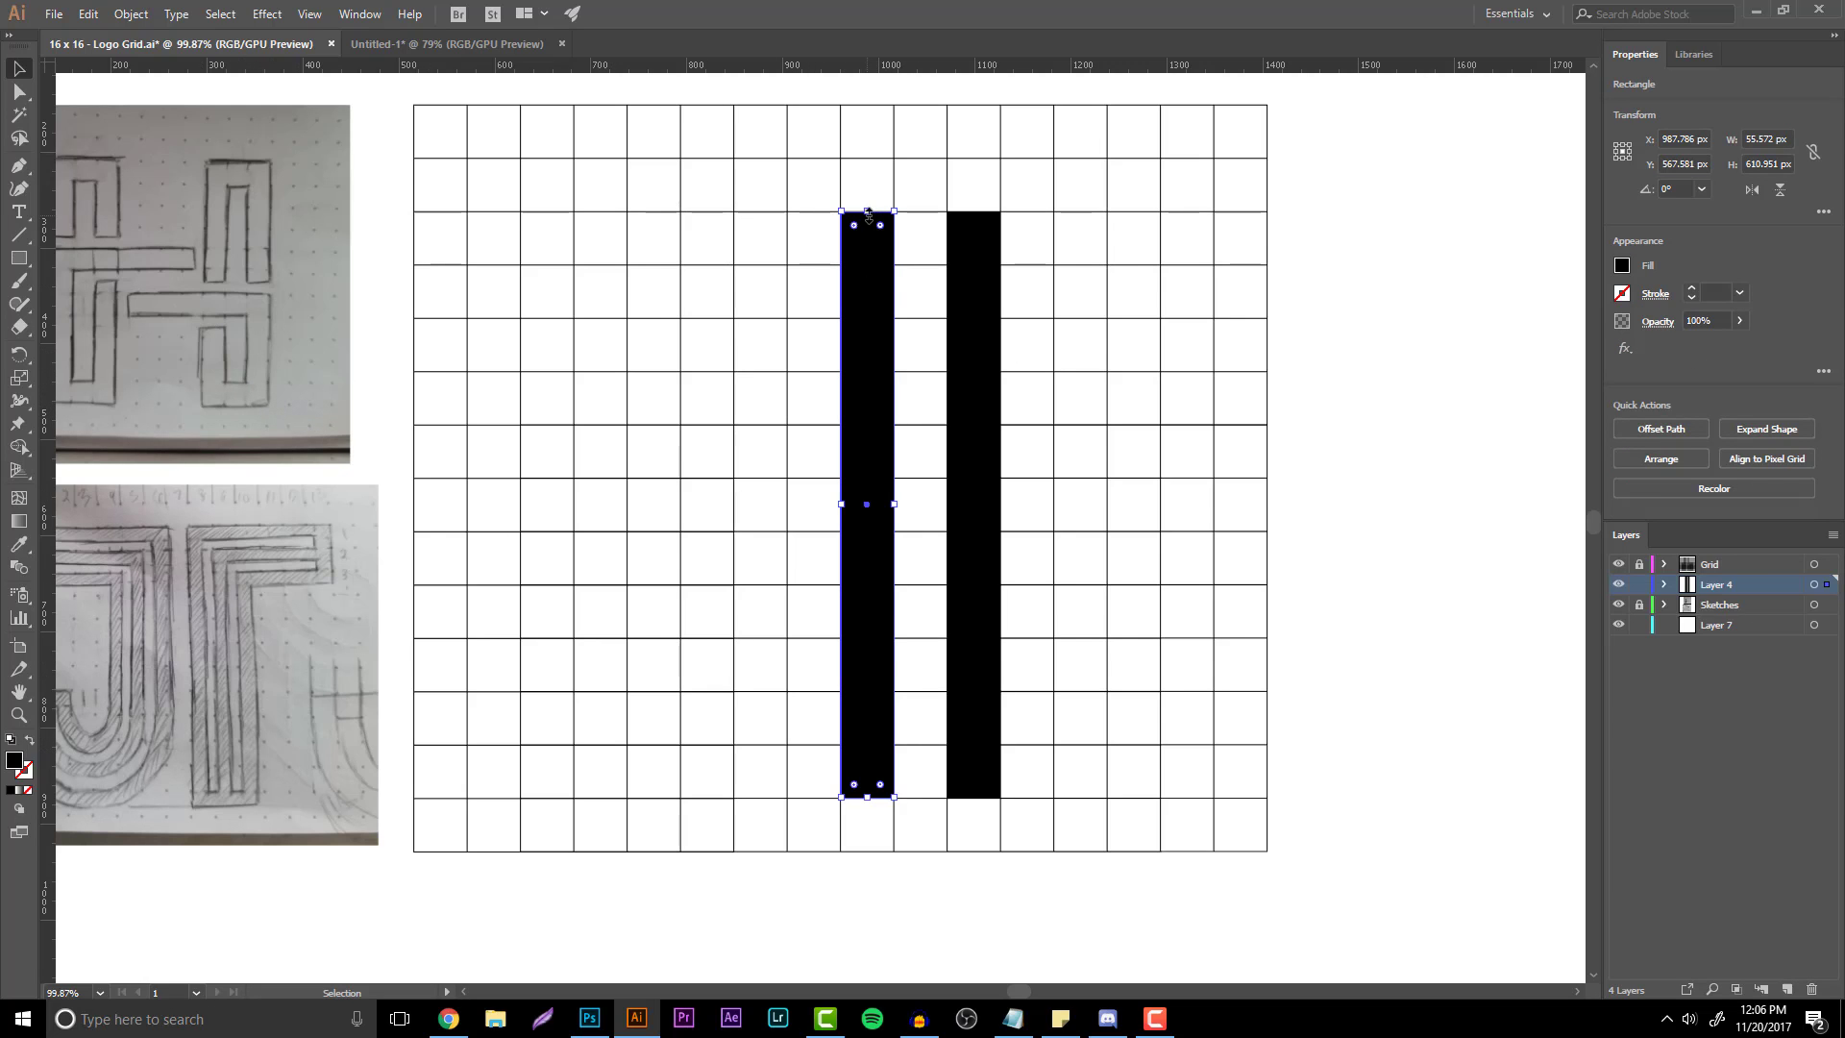
left_click_drag(869, 213, 915, 252)
left_click(1048, 764)
left_click(921, 775)
key("a")
left_click(1058, 317)
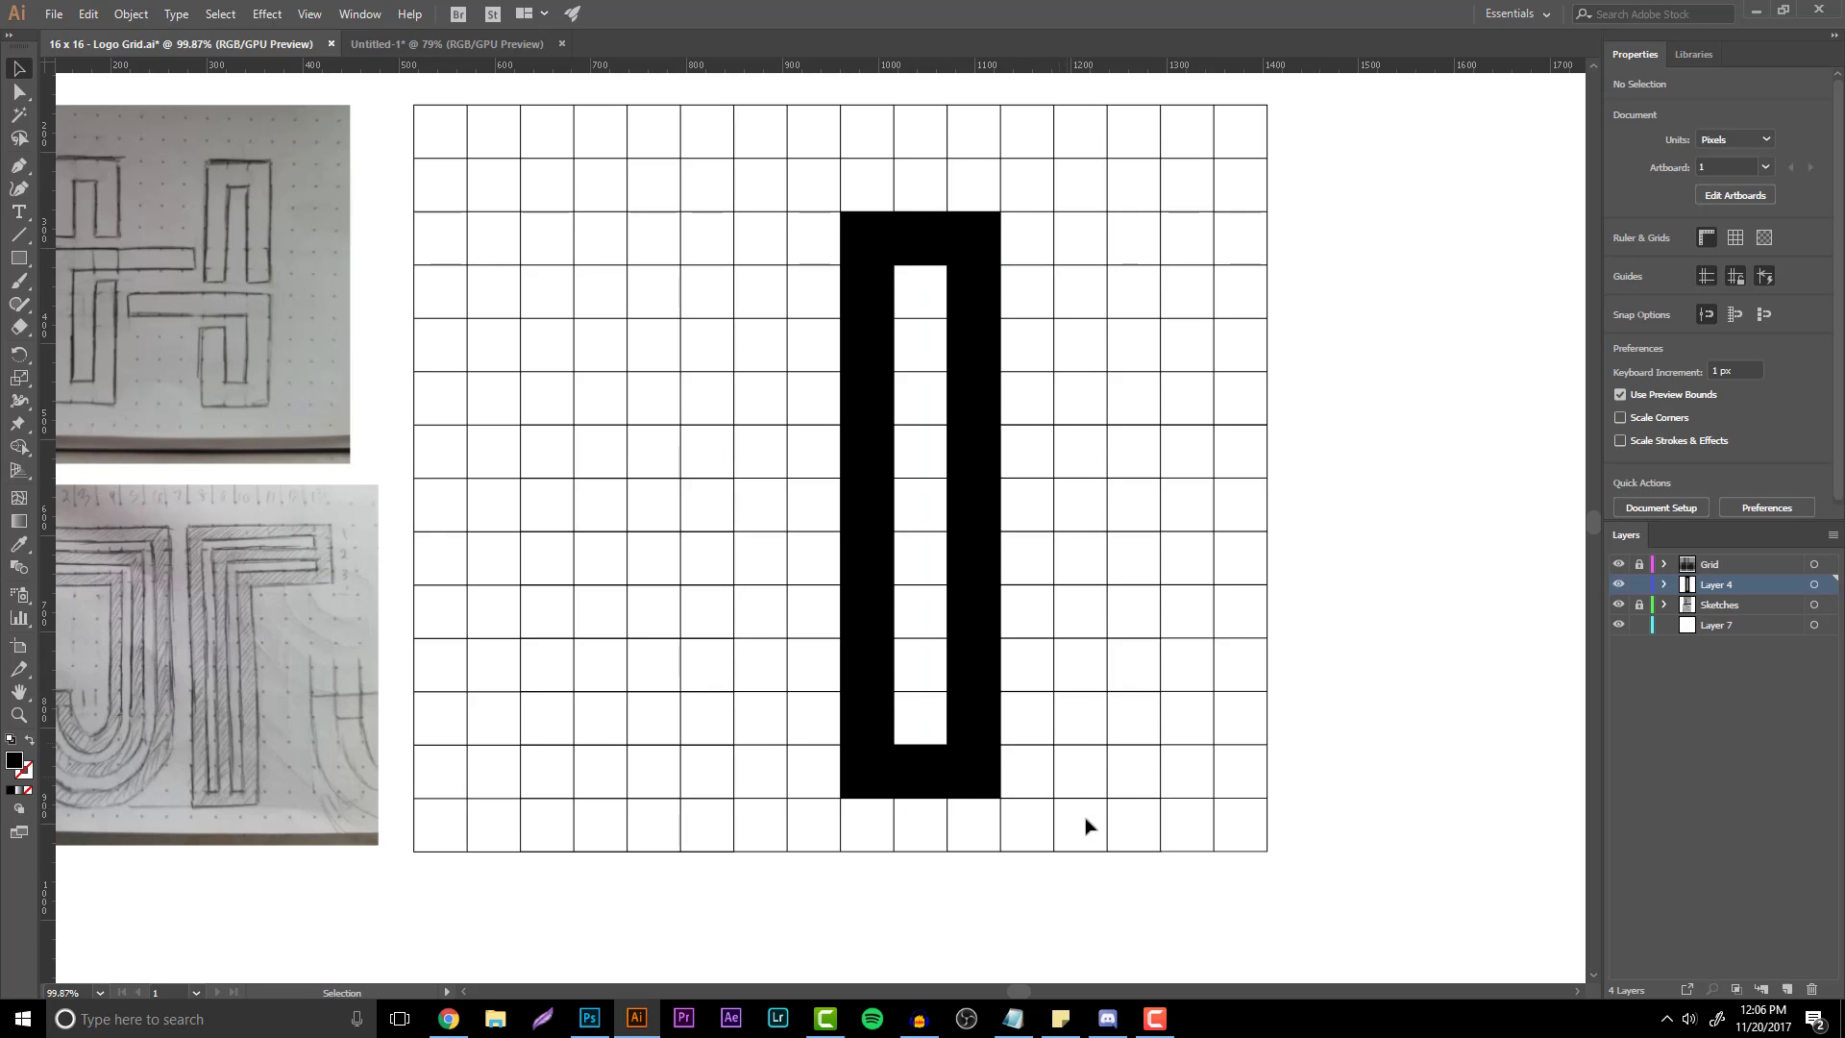
- Duplicate the whole black frame seven grid columns to its left, leaving four empty columns between the two stems
left_click_drag(734, 124, 1076, 214)
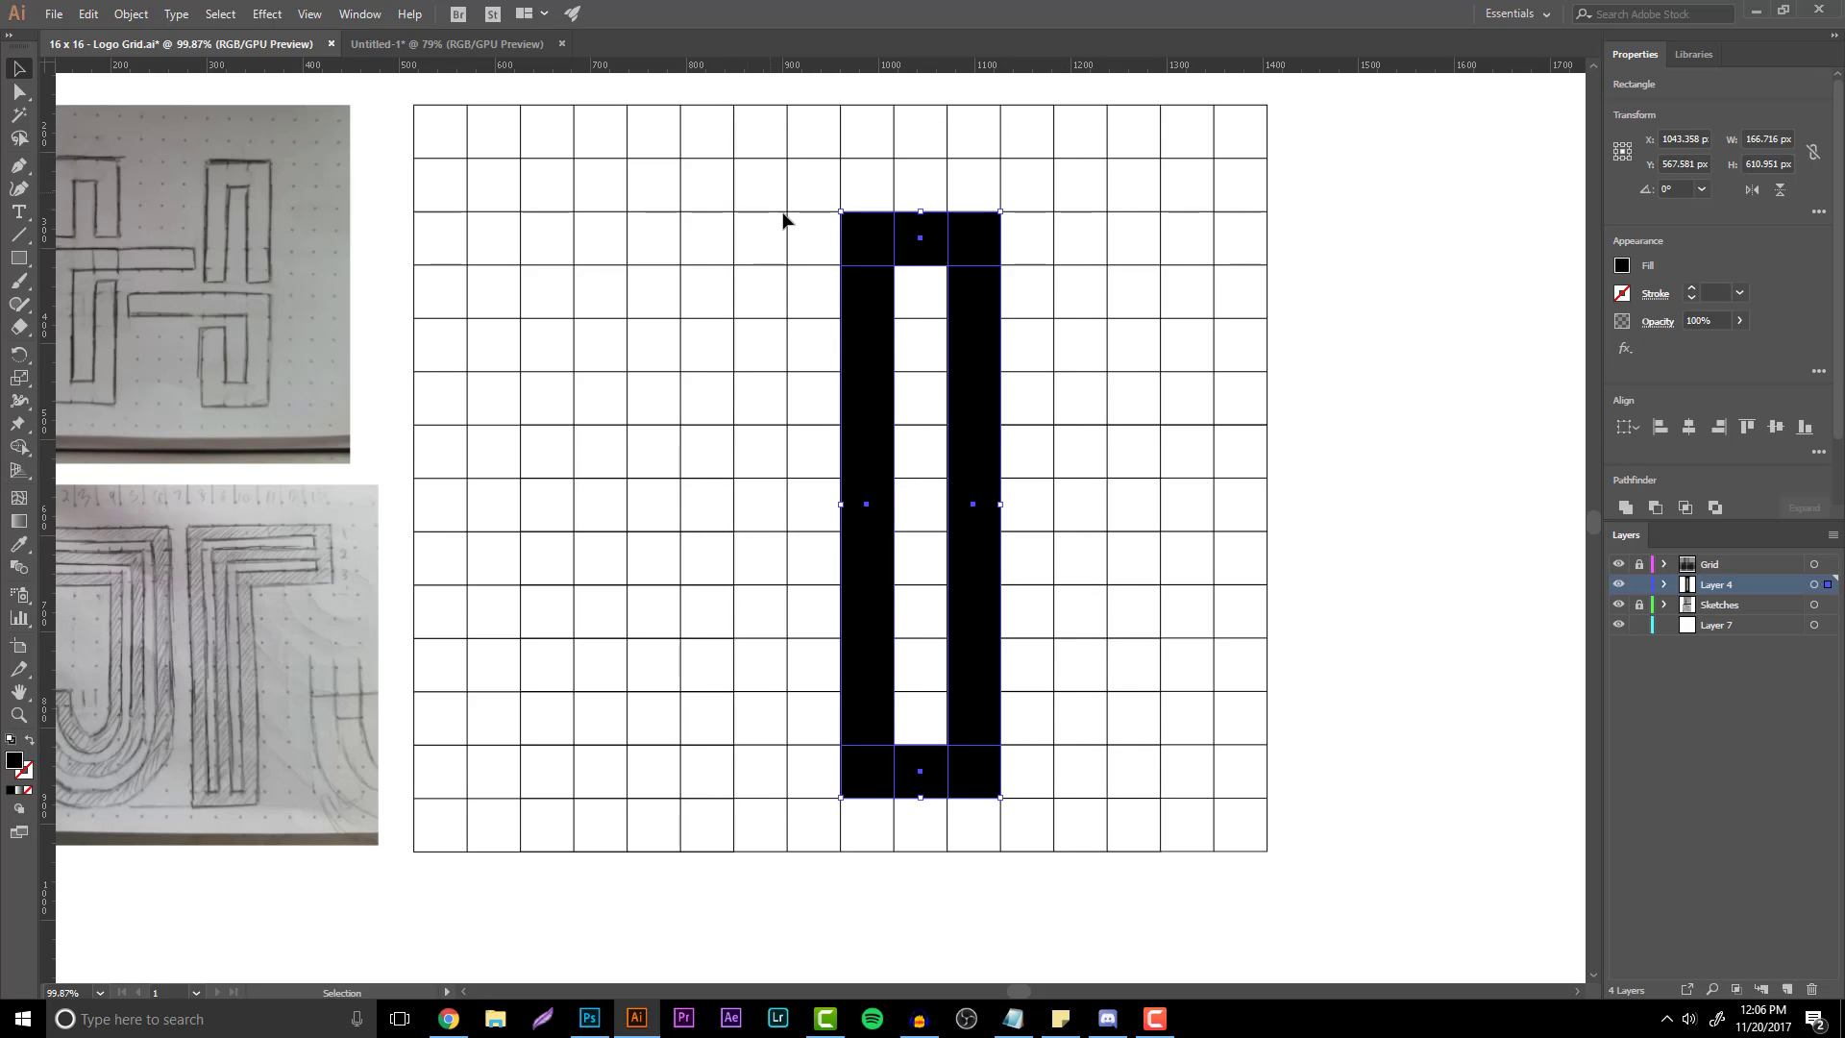
key("ctrl+c")
key("ctrl+f")
left_click_drag(1021, 990, 1013, 991)
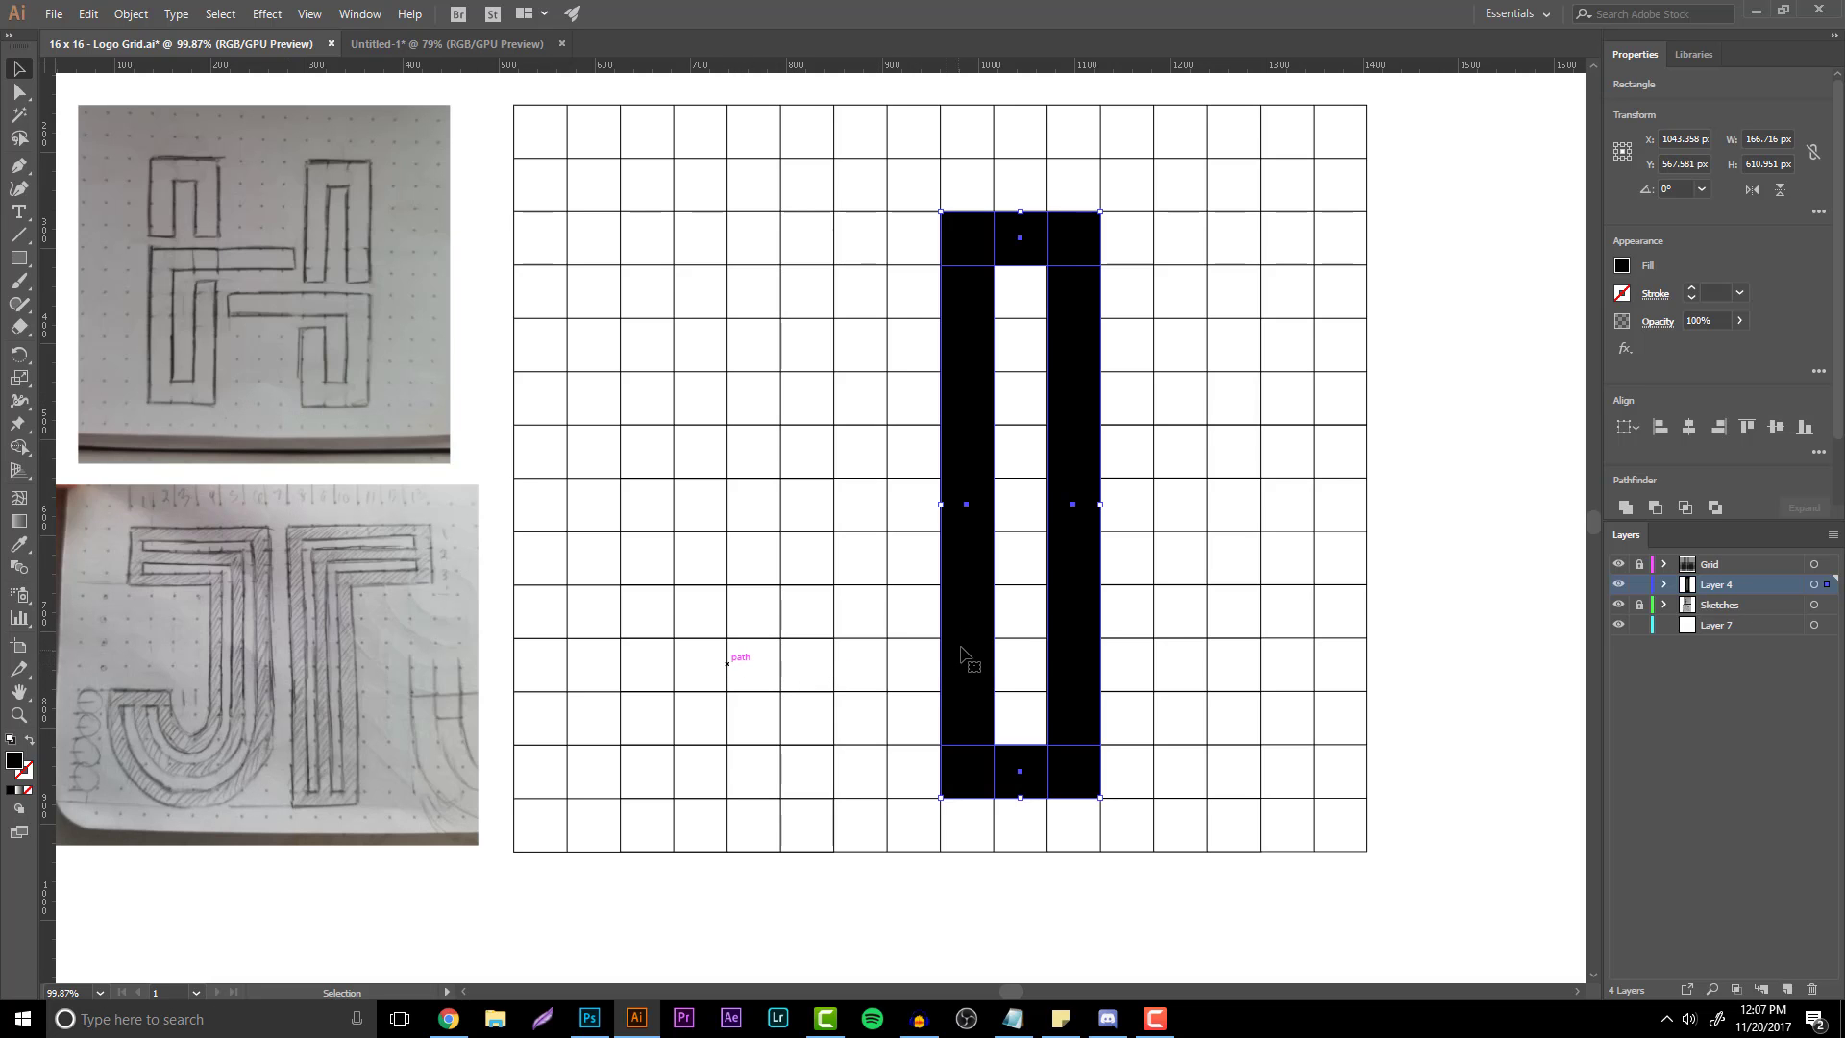
left_click_drag(1068, 661, 690, 663)
left_click(827, 684)
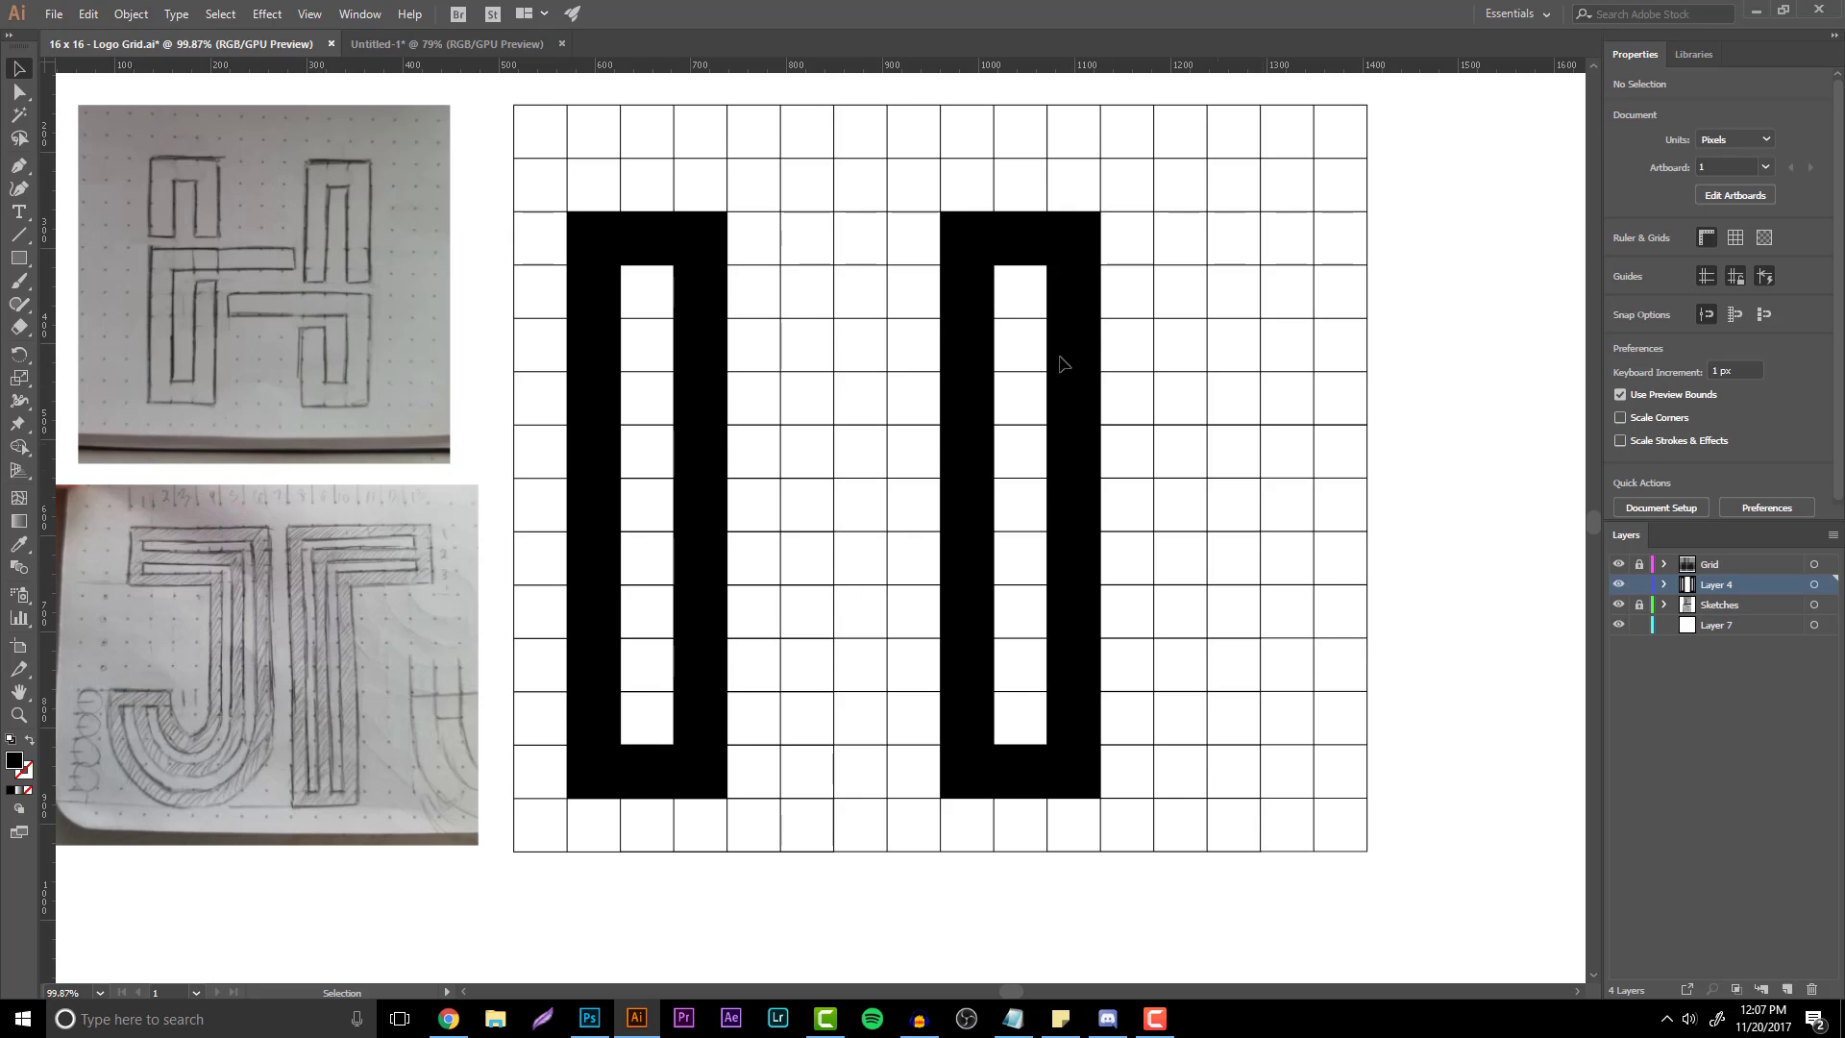
- Draw a black crossbar about 556 × 56 px across both stems and duplicate it two grid rows lower
left_click(18, 259)
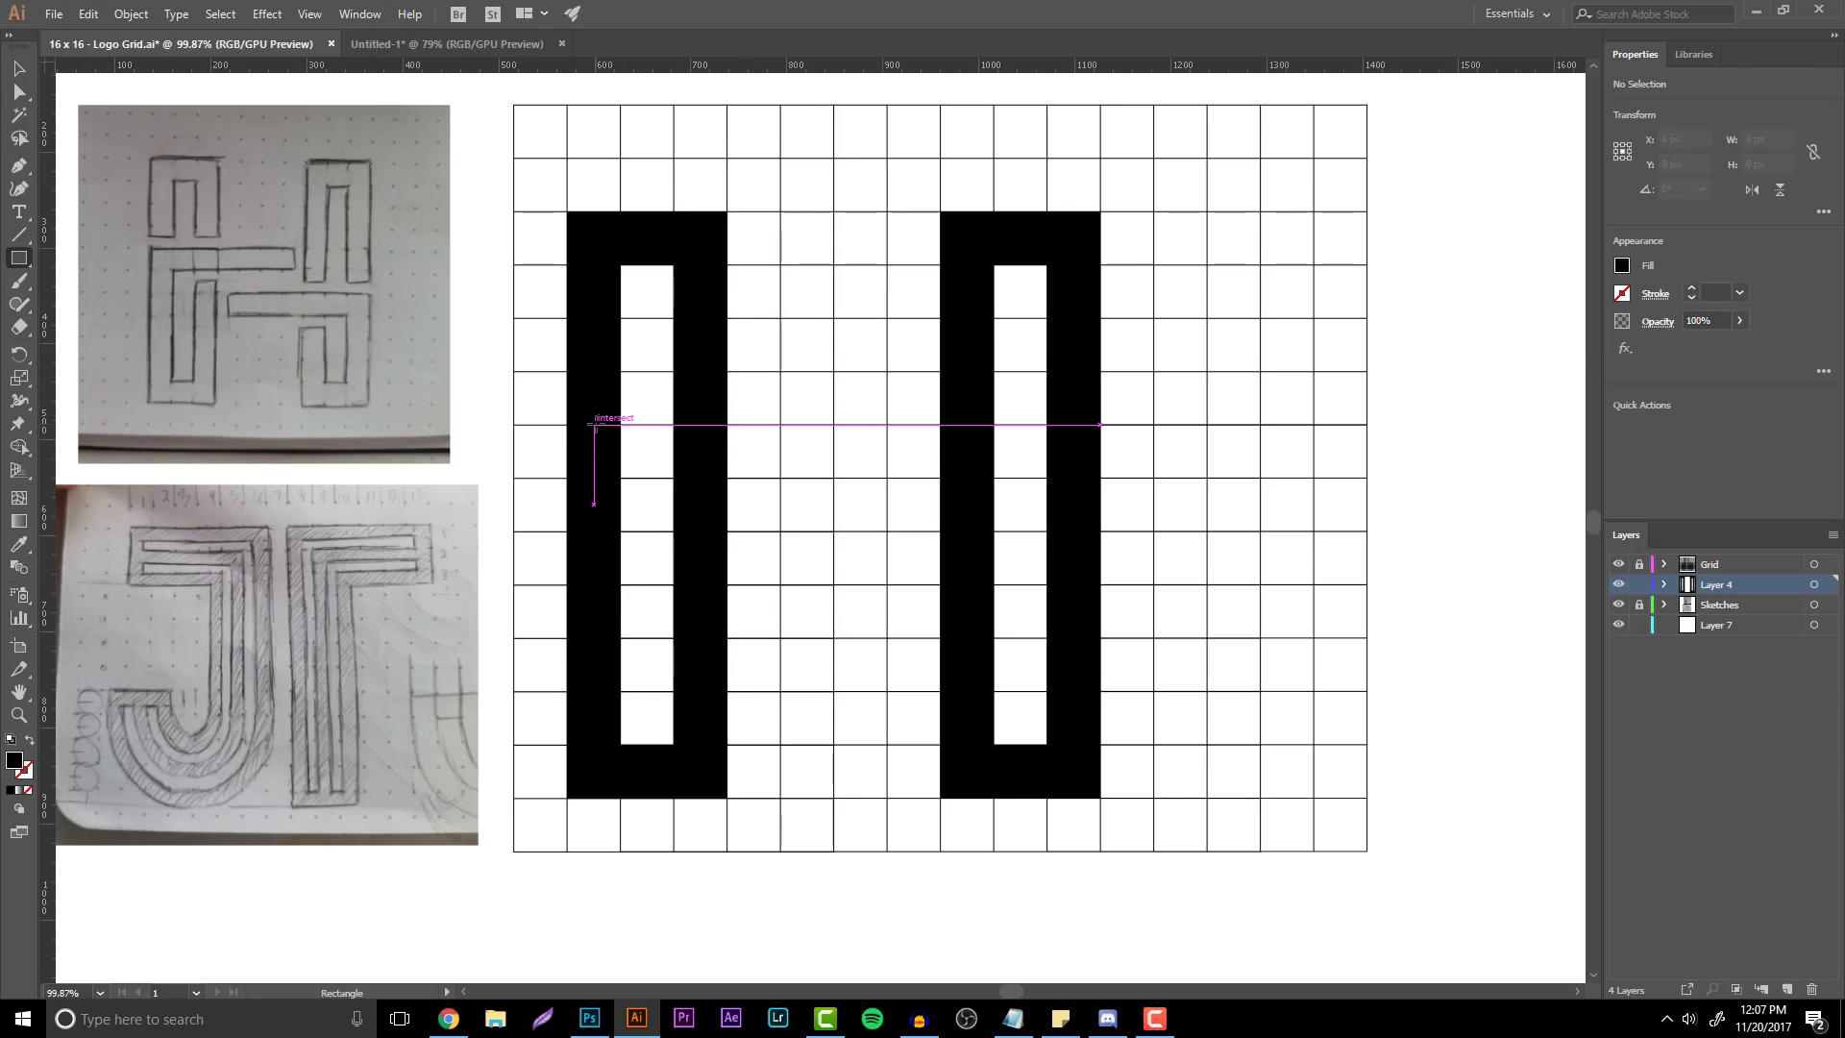
left_click_drag(567, 424, 1100, 477)
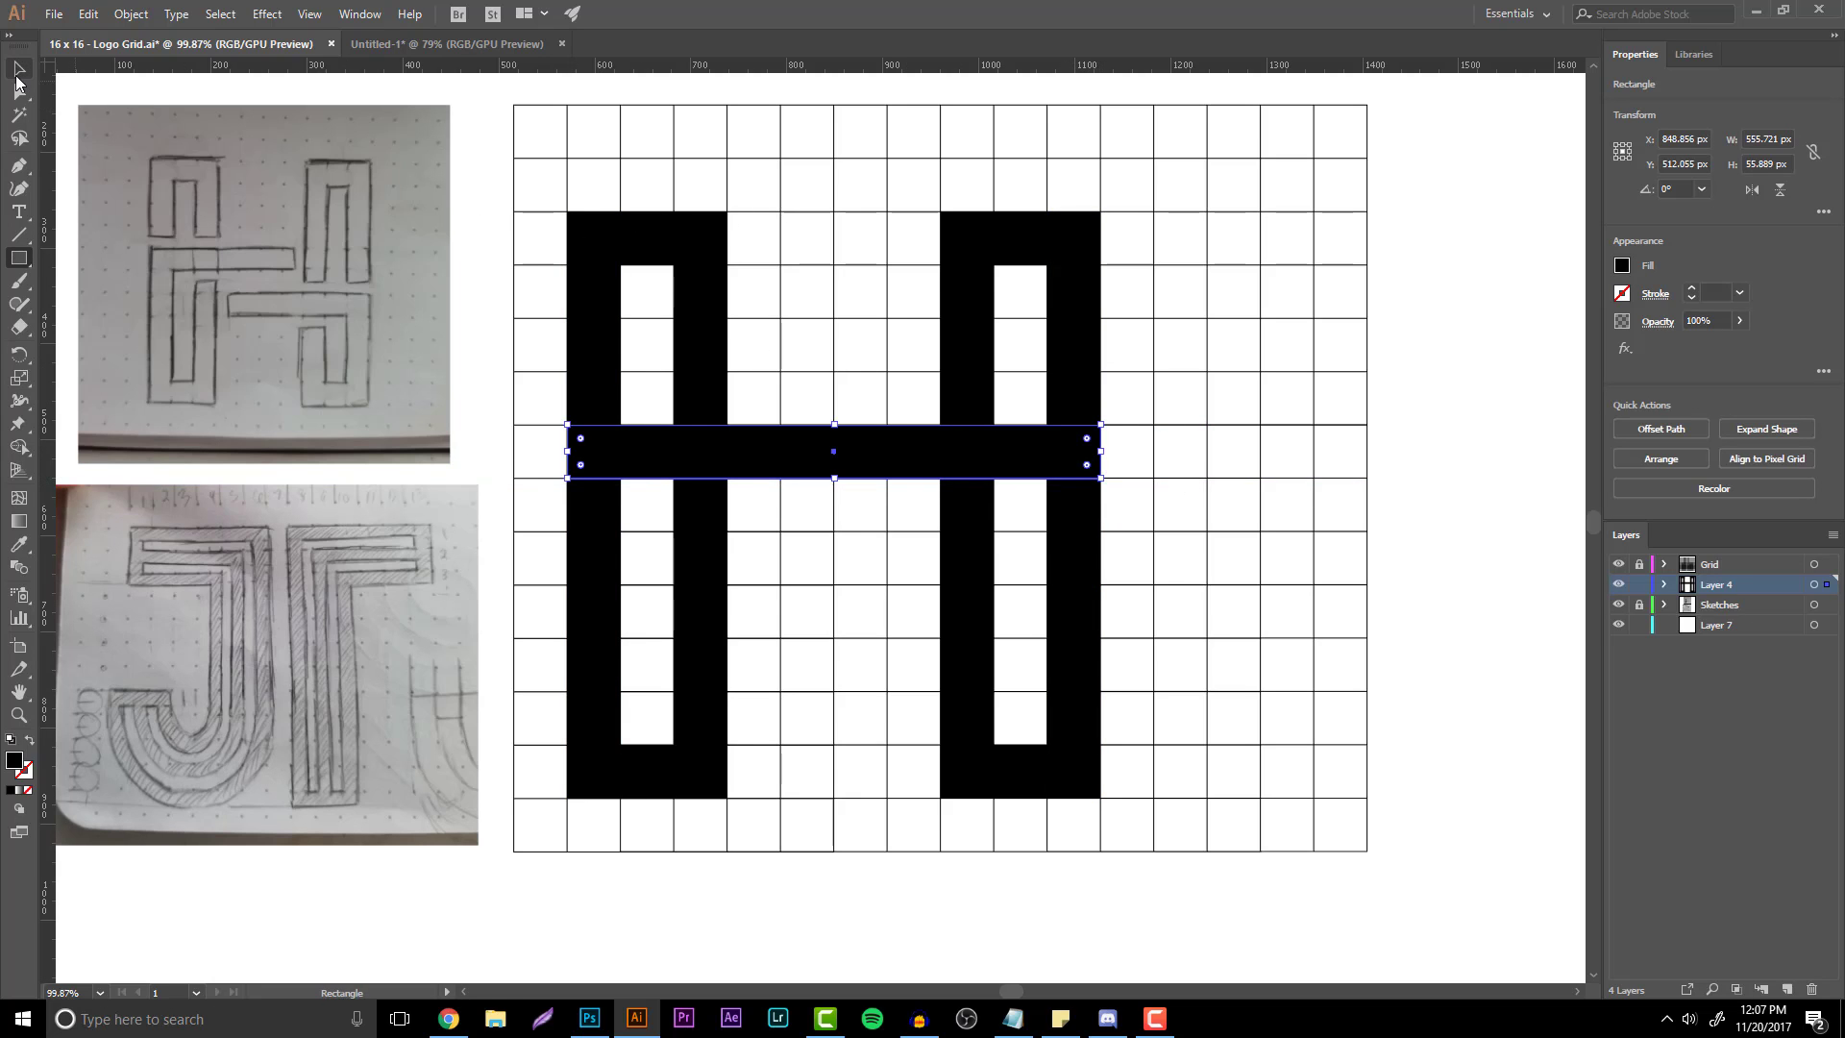
key("v")
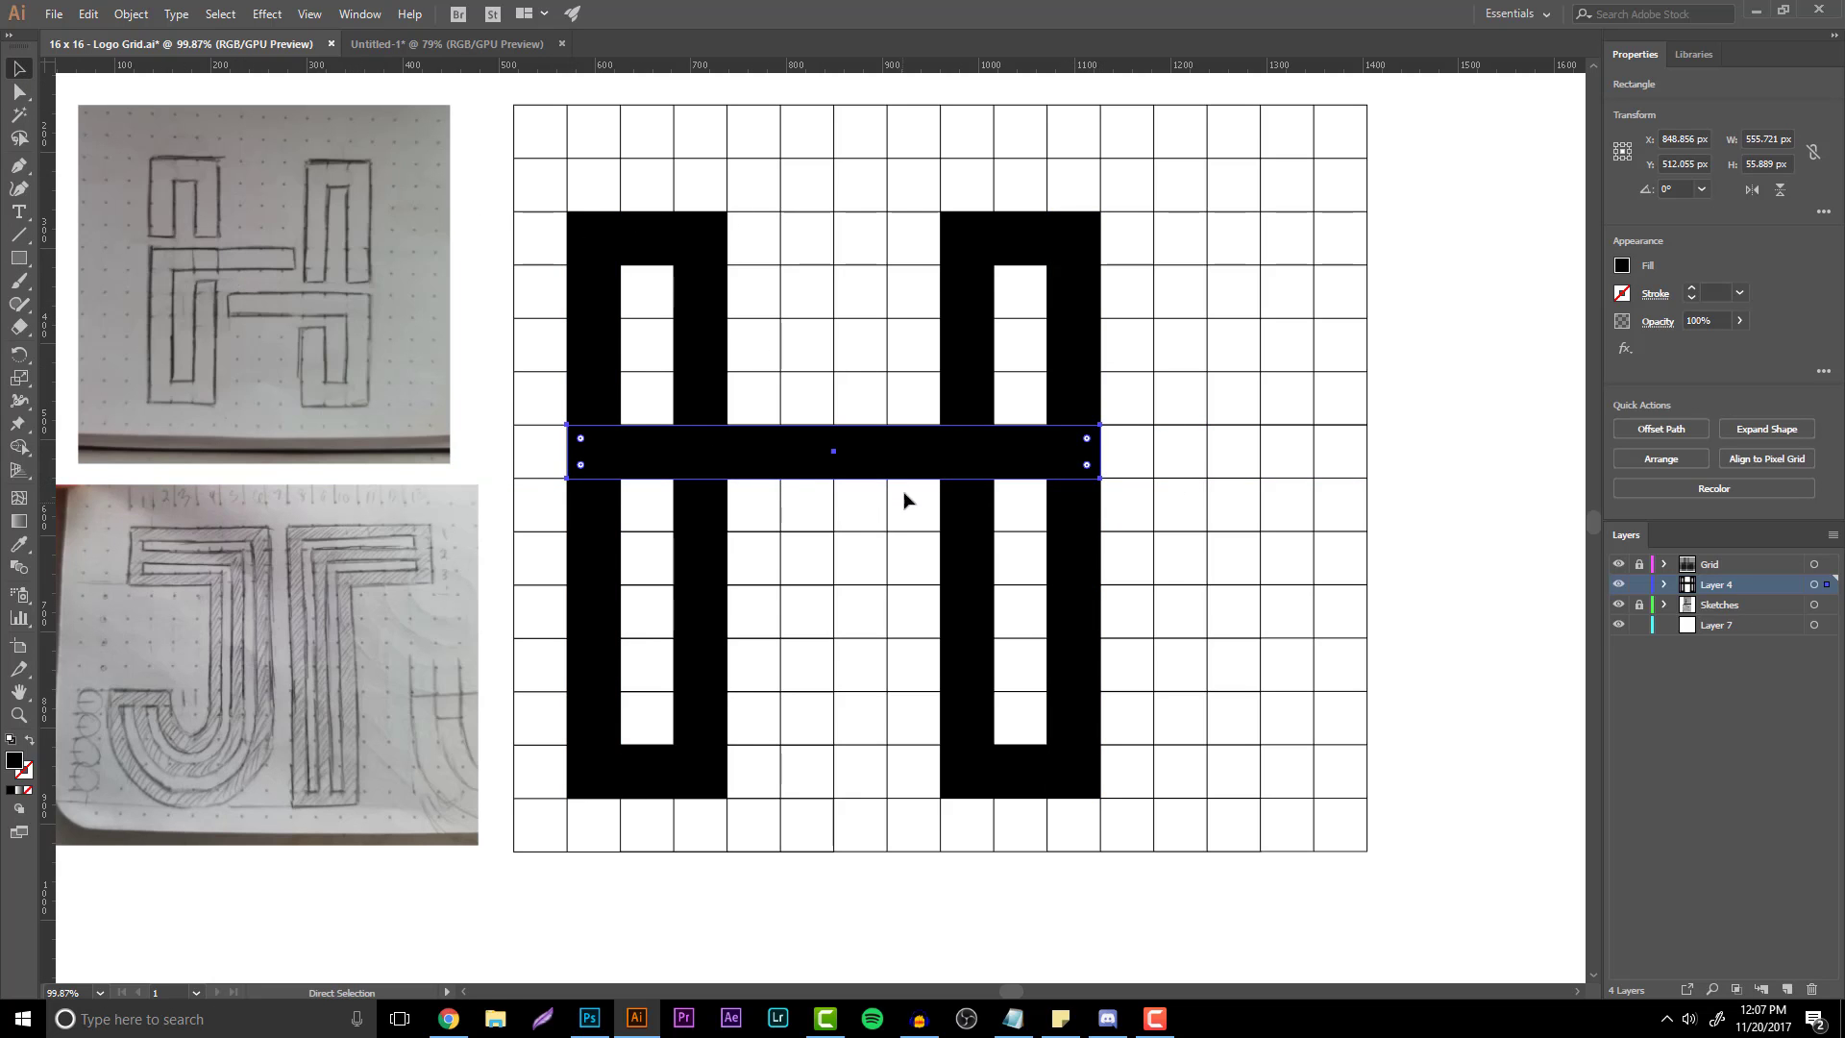
left_click_drag(918, 458, 925, 565)
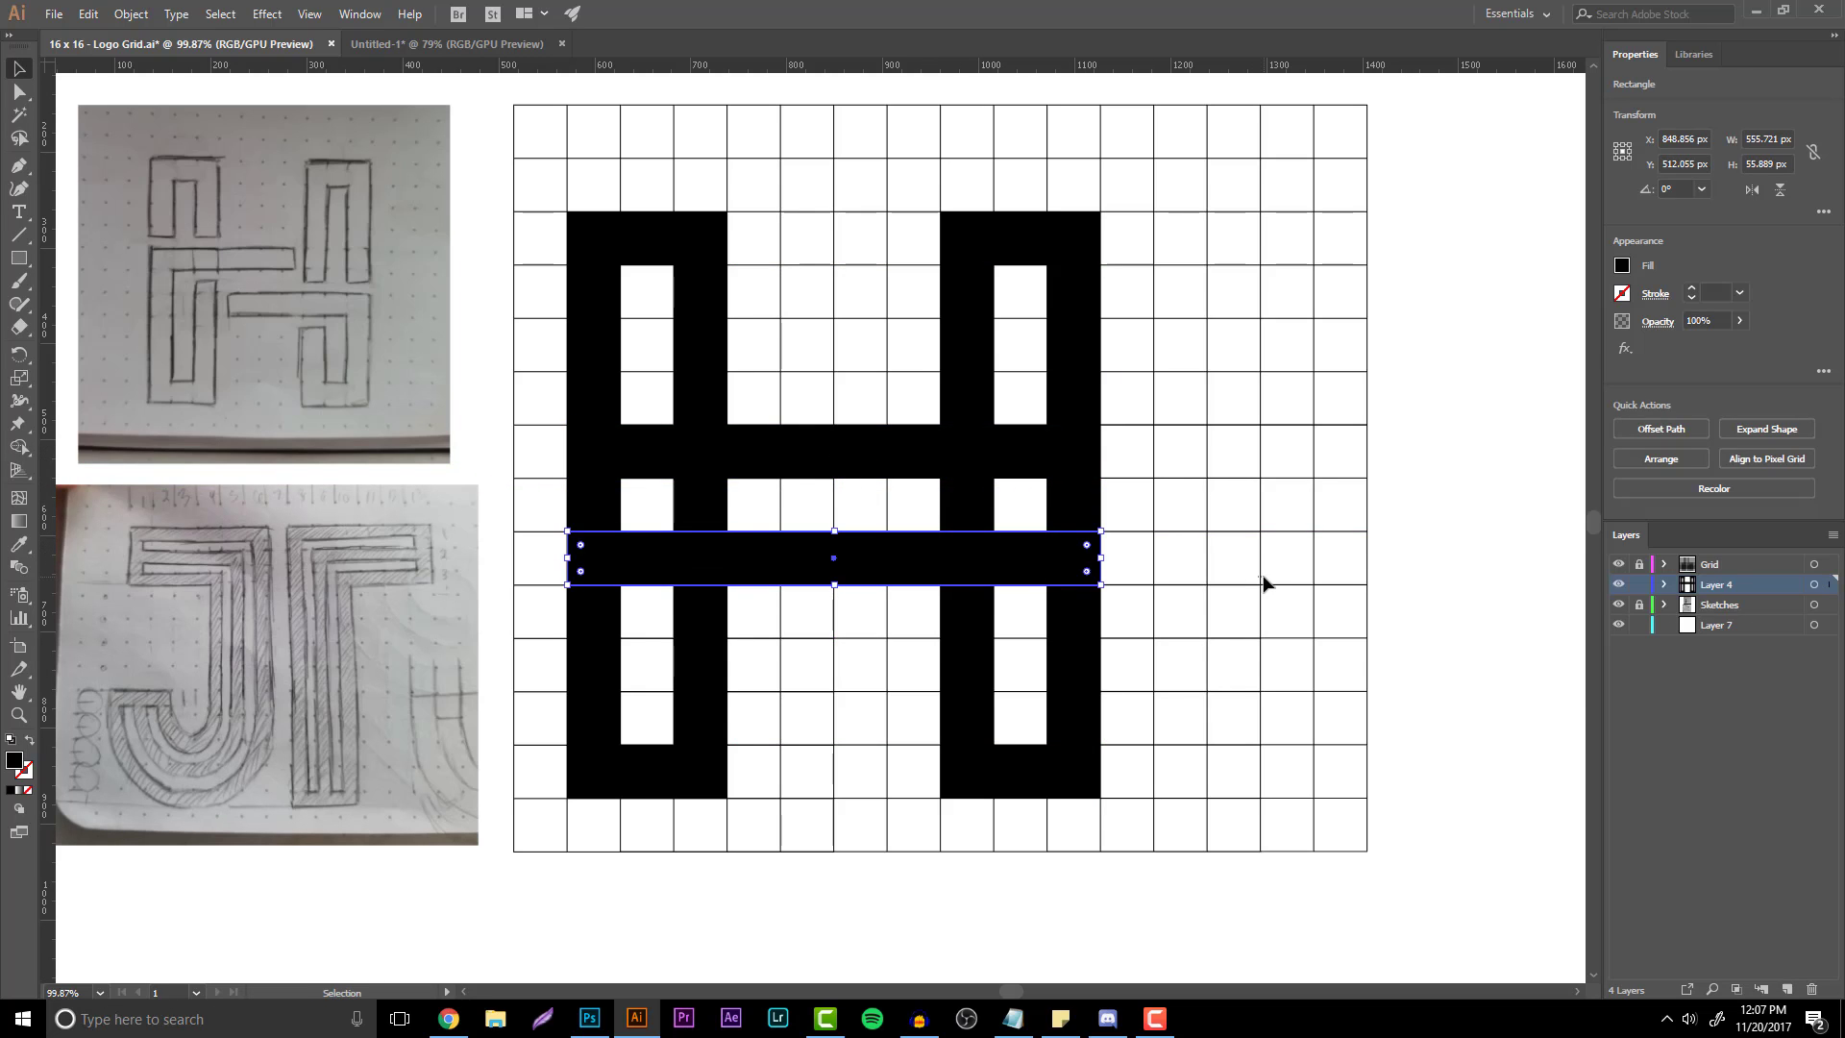
left_click(1262, 579)
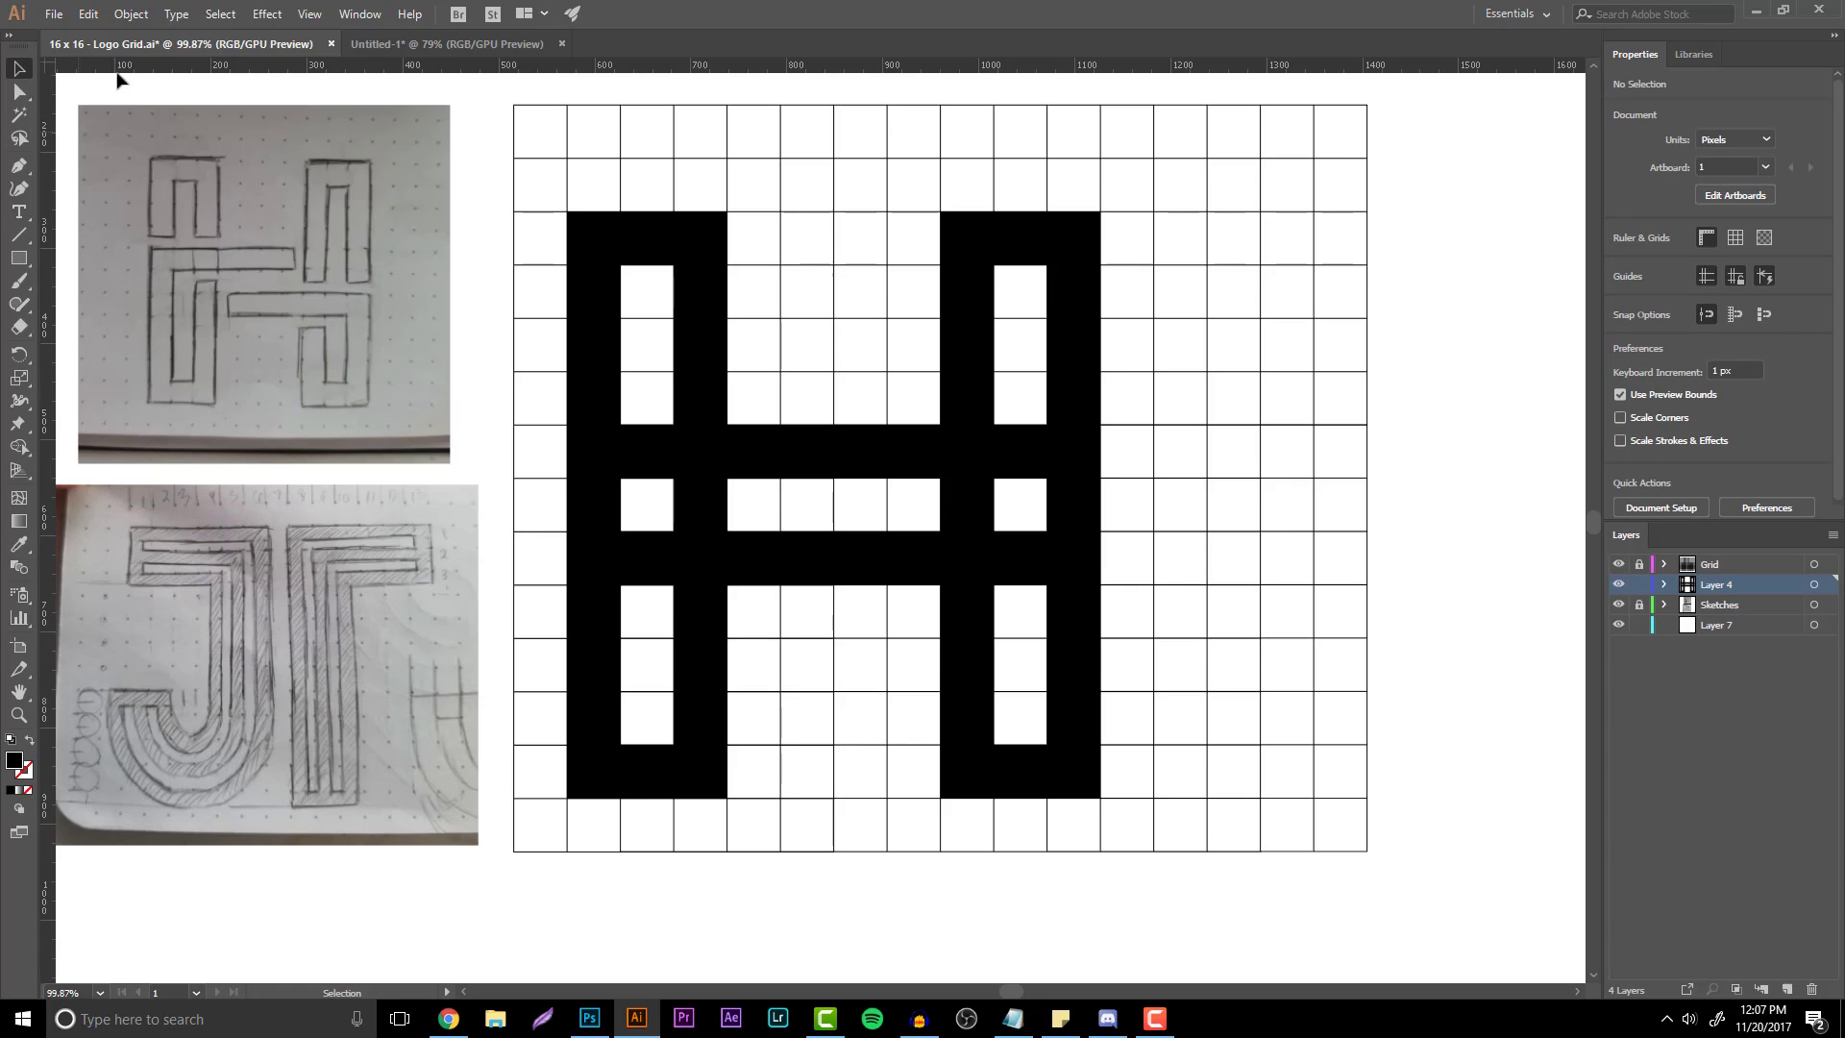
- Examine the H sketch's gaps between stems and crossbars up close and compare them with the black H
right_click(796, 290)
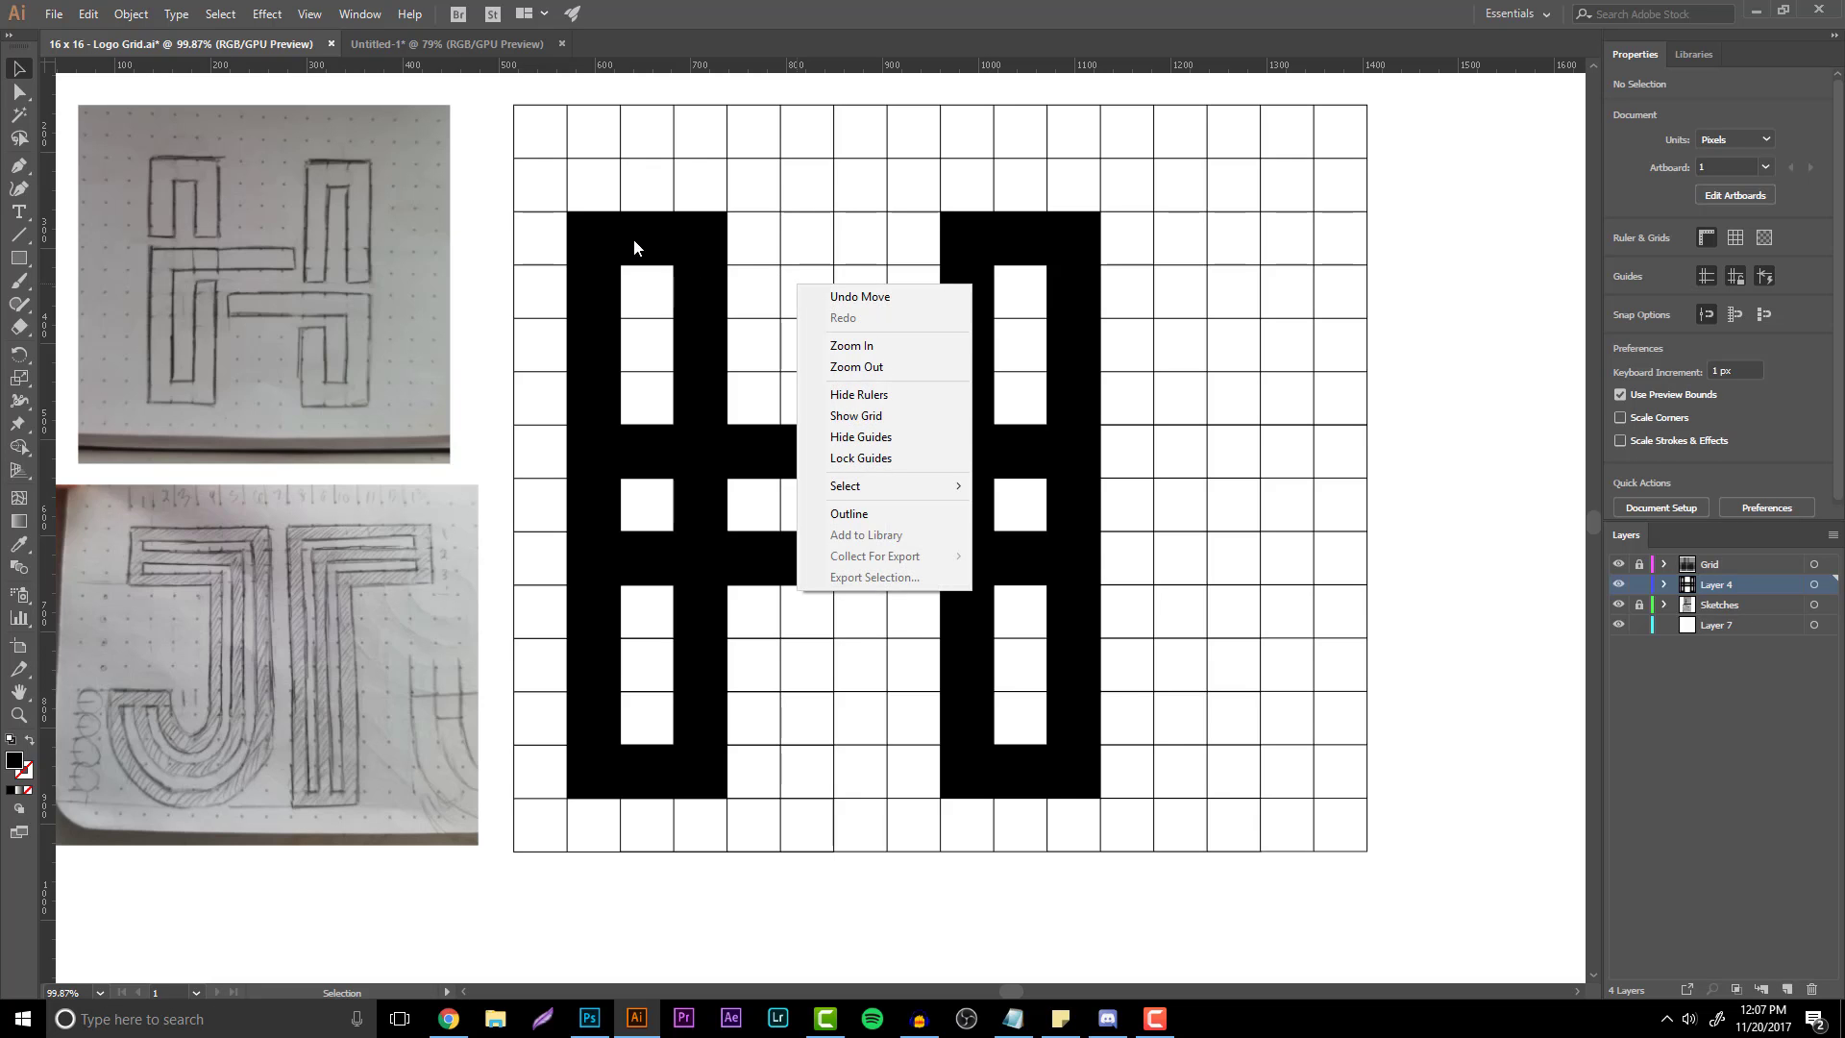
left_click(599, 186)
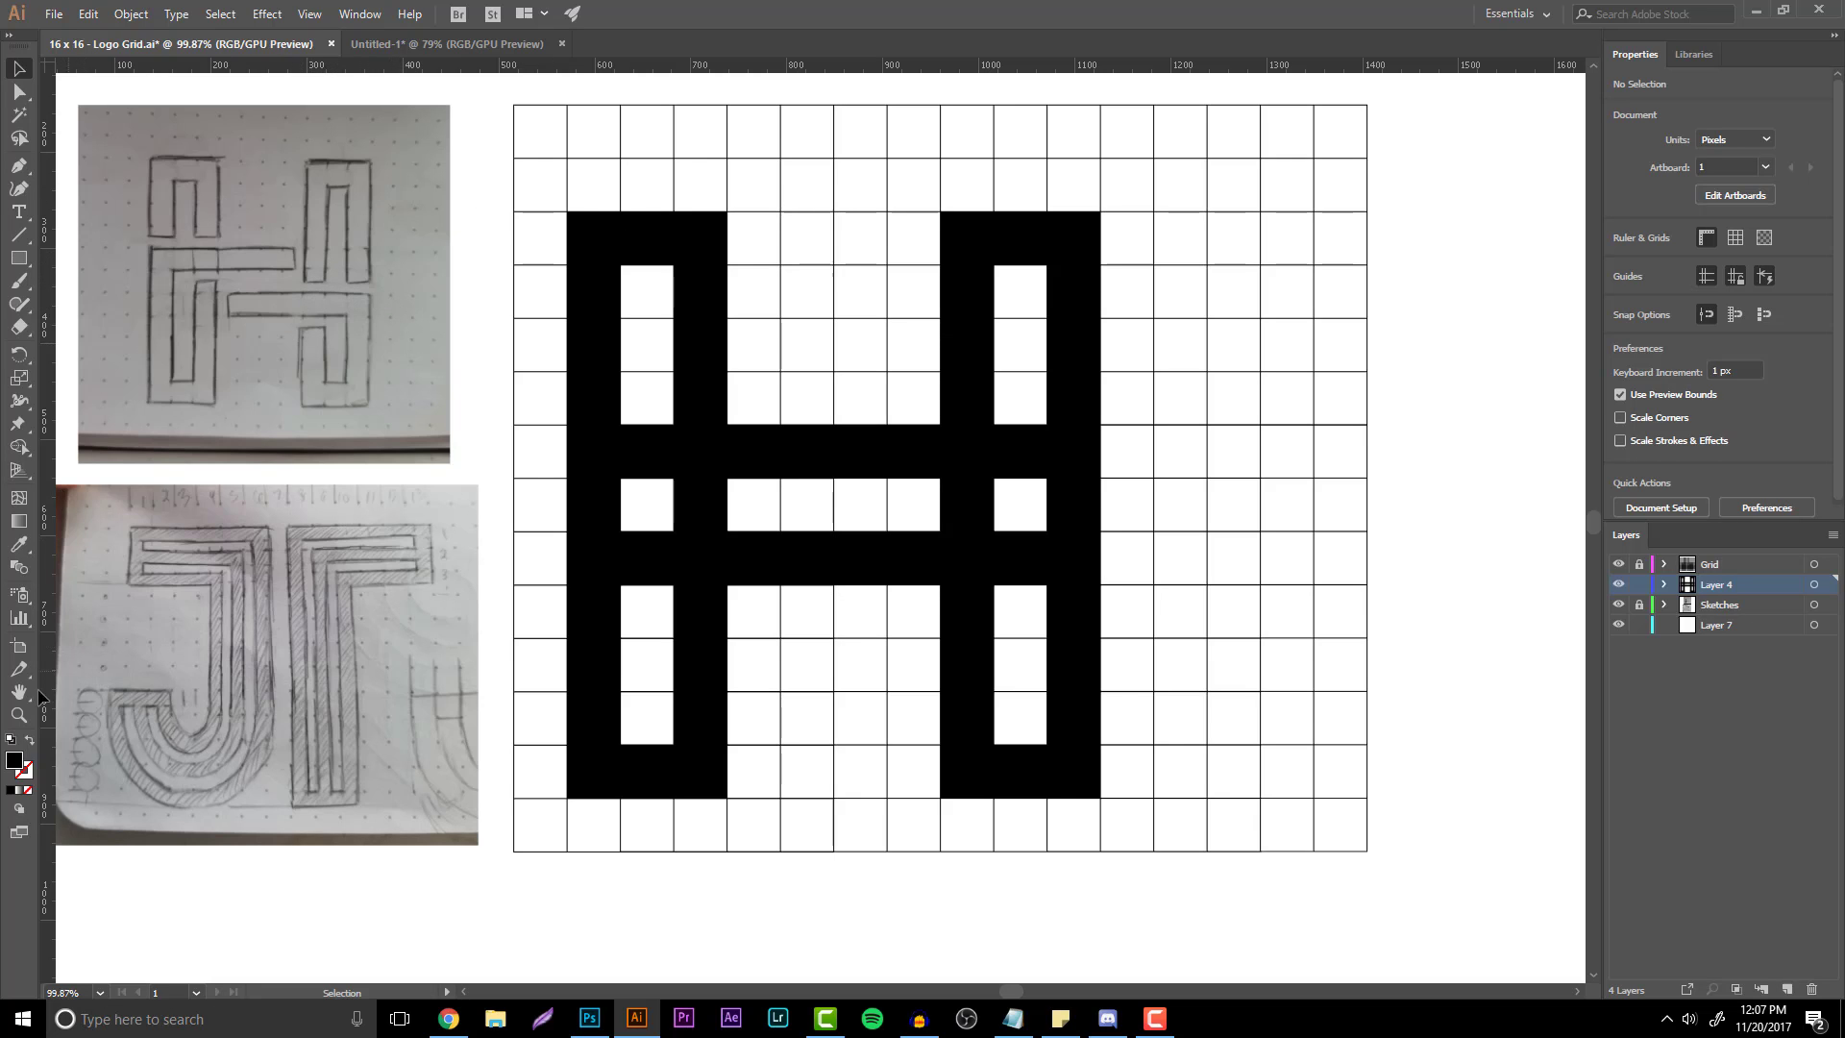
left_click(18, 715)
mouse_move(305, 323)
left_mouse_down()
mouse_move(442, 298)
mouse_move(442, 331)
mouse_move(154, 352)
left_mouse_up()
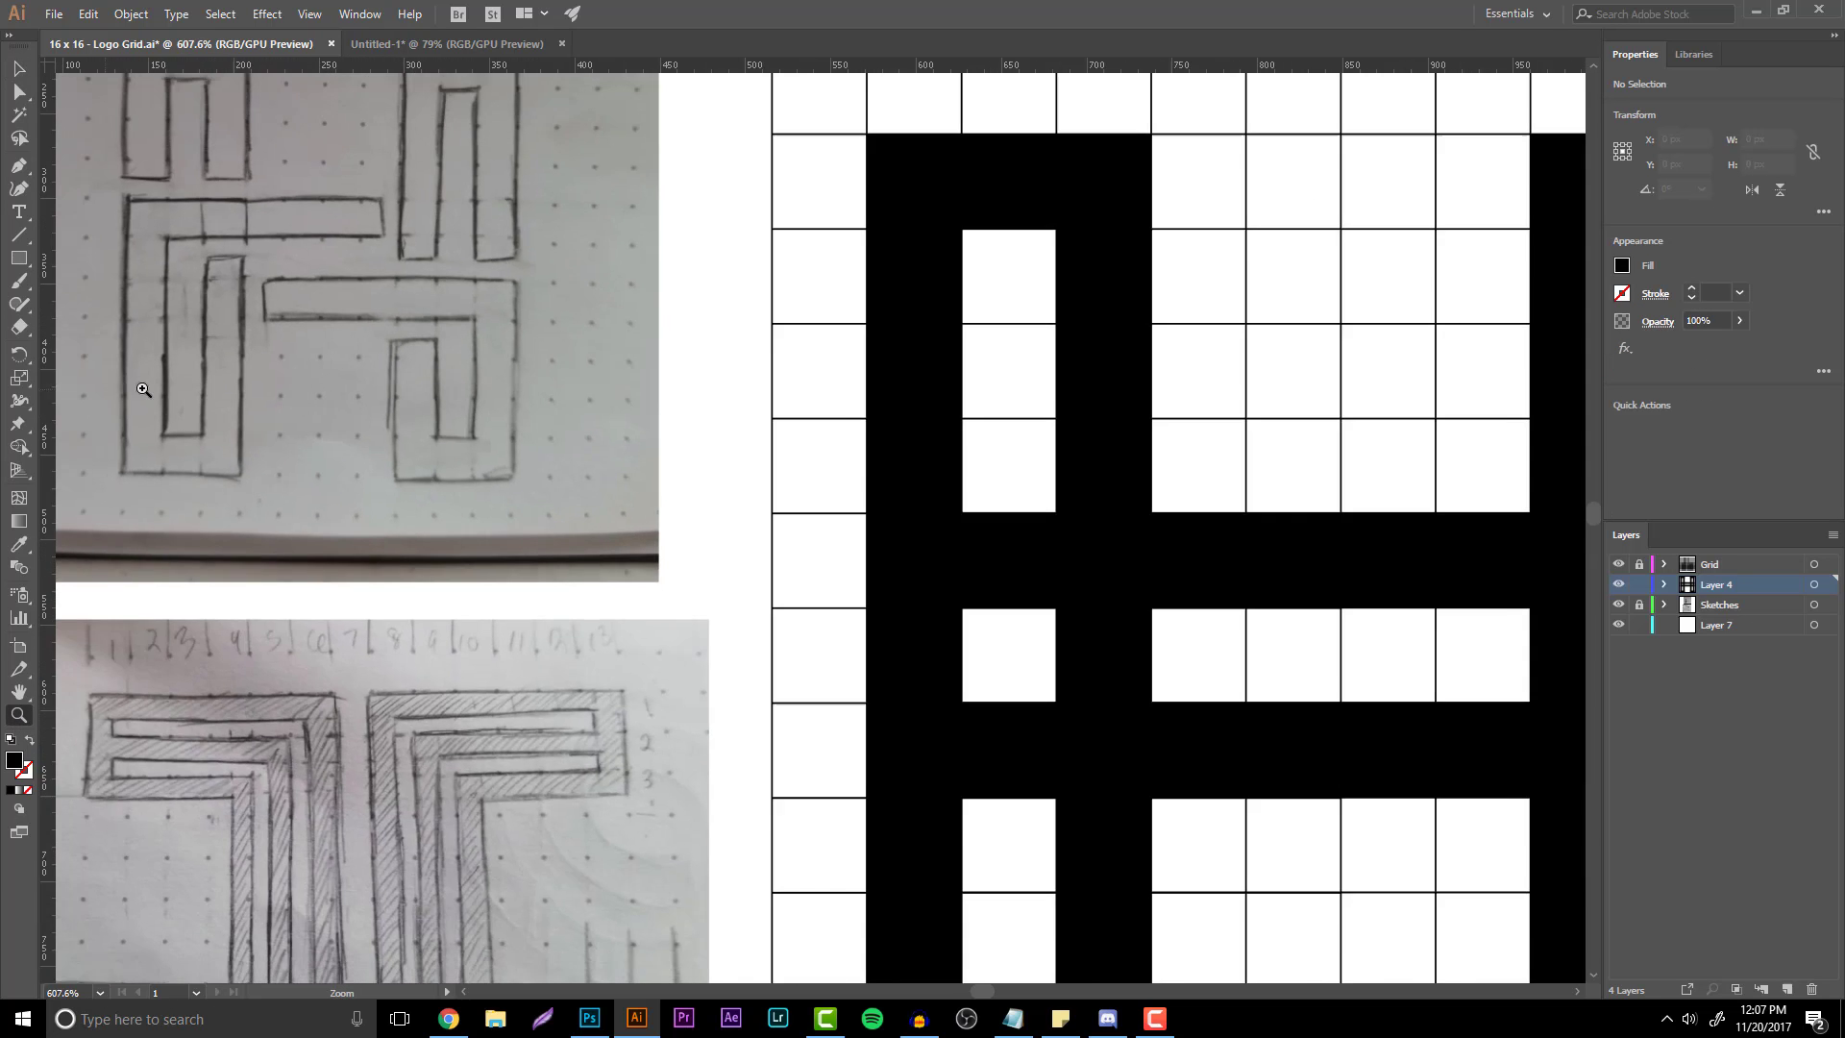
left_click_drag(627, 415, 333, 416)
left_click_drag(865, 460, 1037, 455)
key("v")
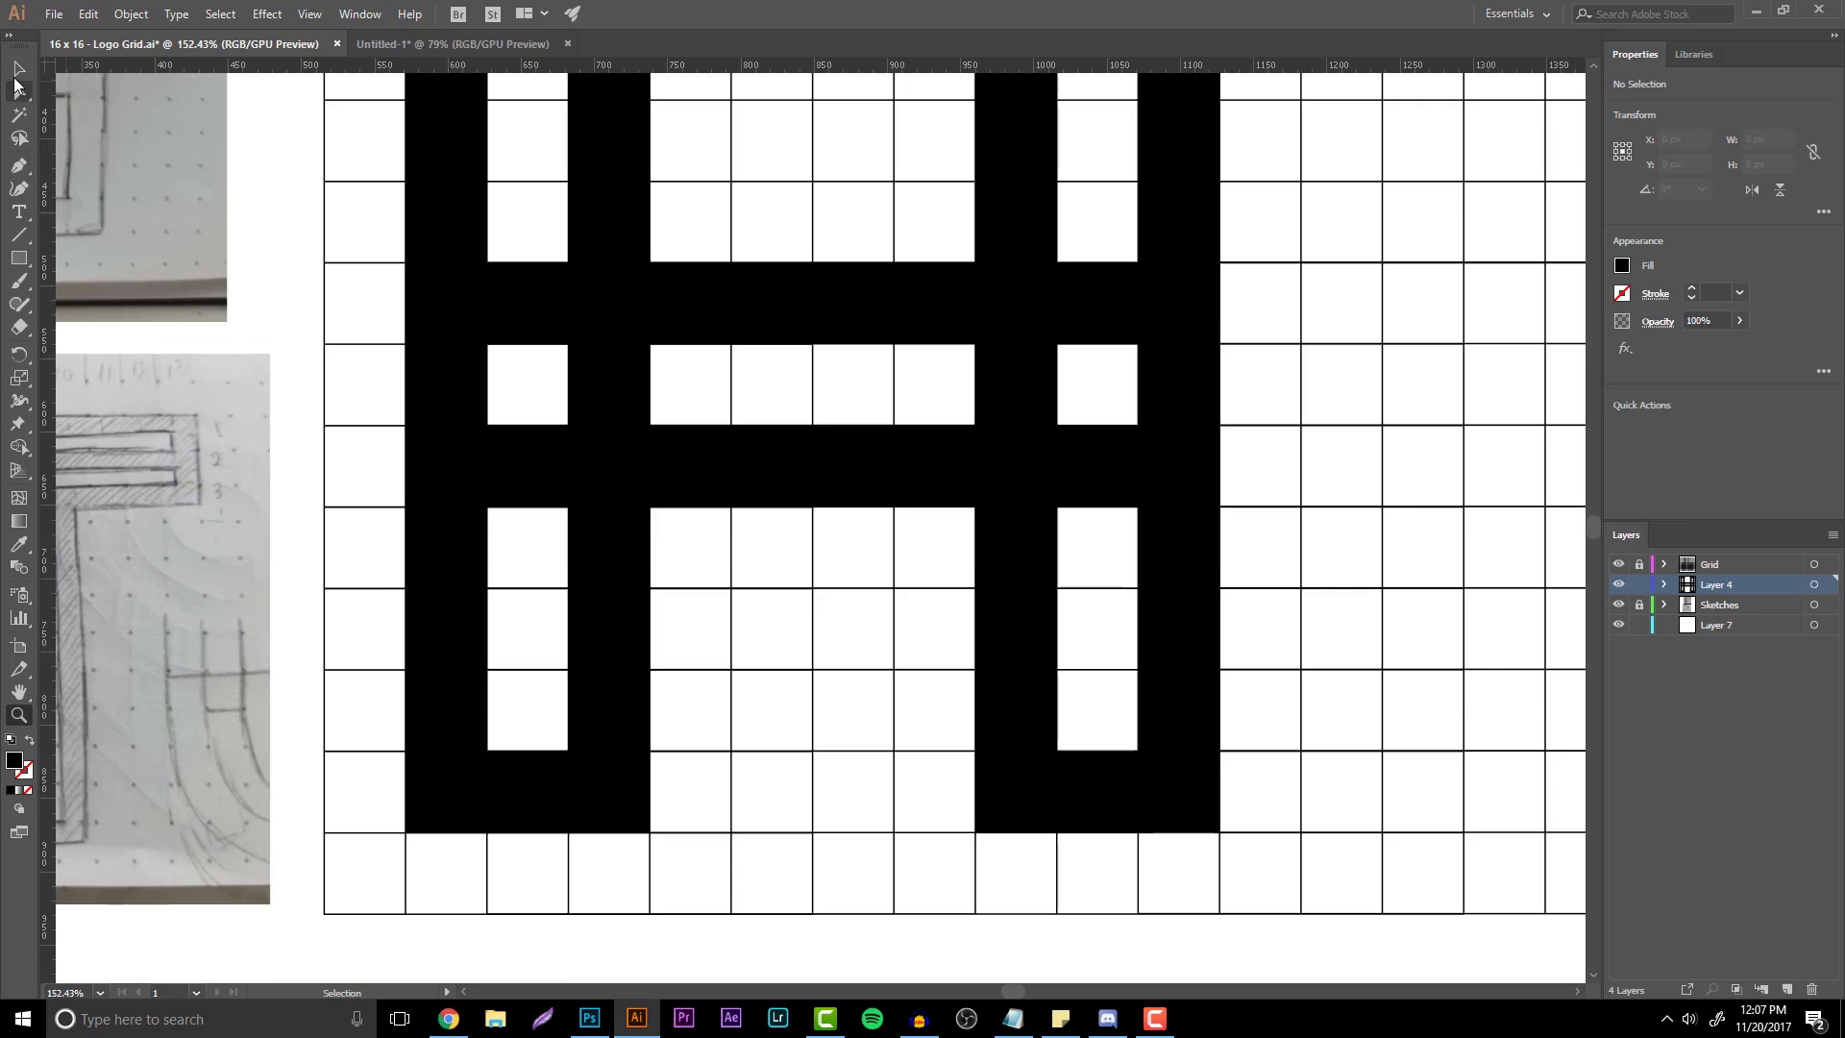
scroll(267, 350, "up", 2)
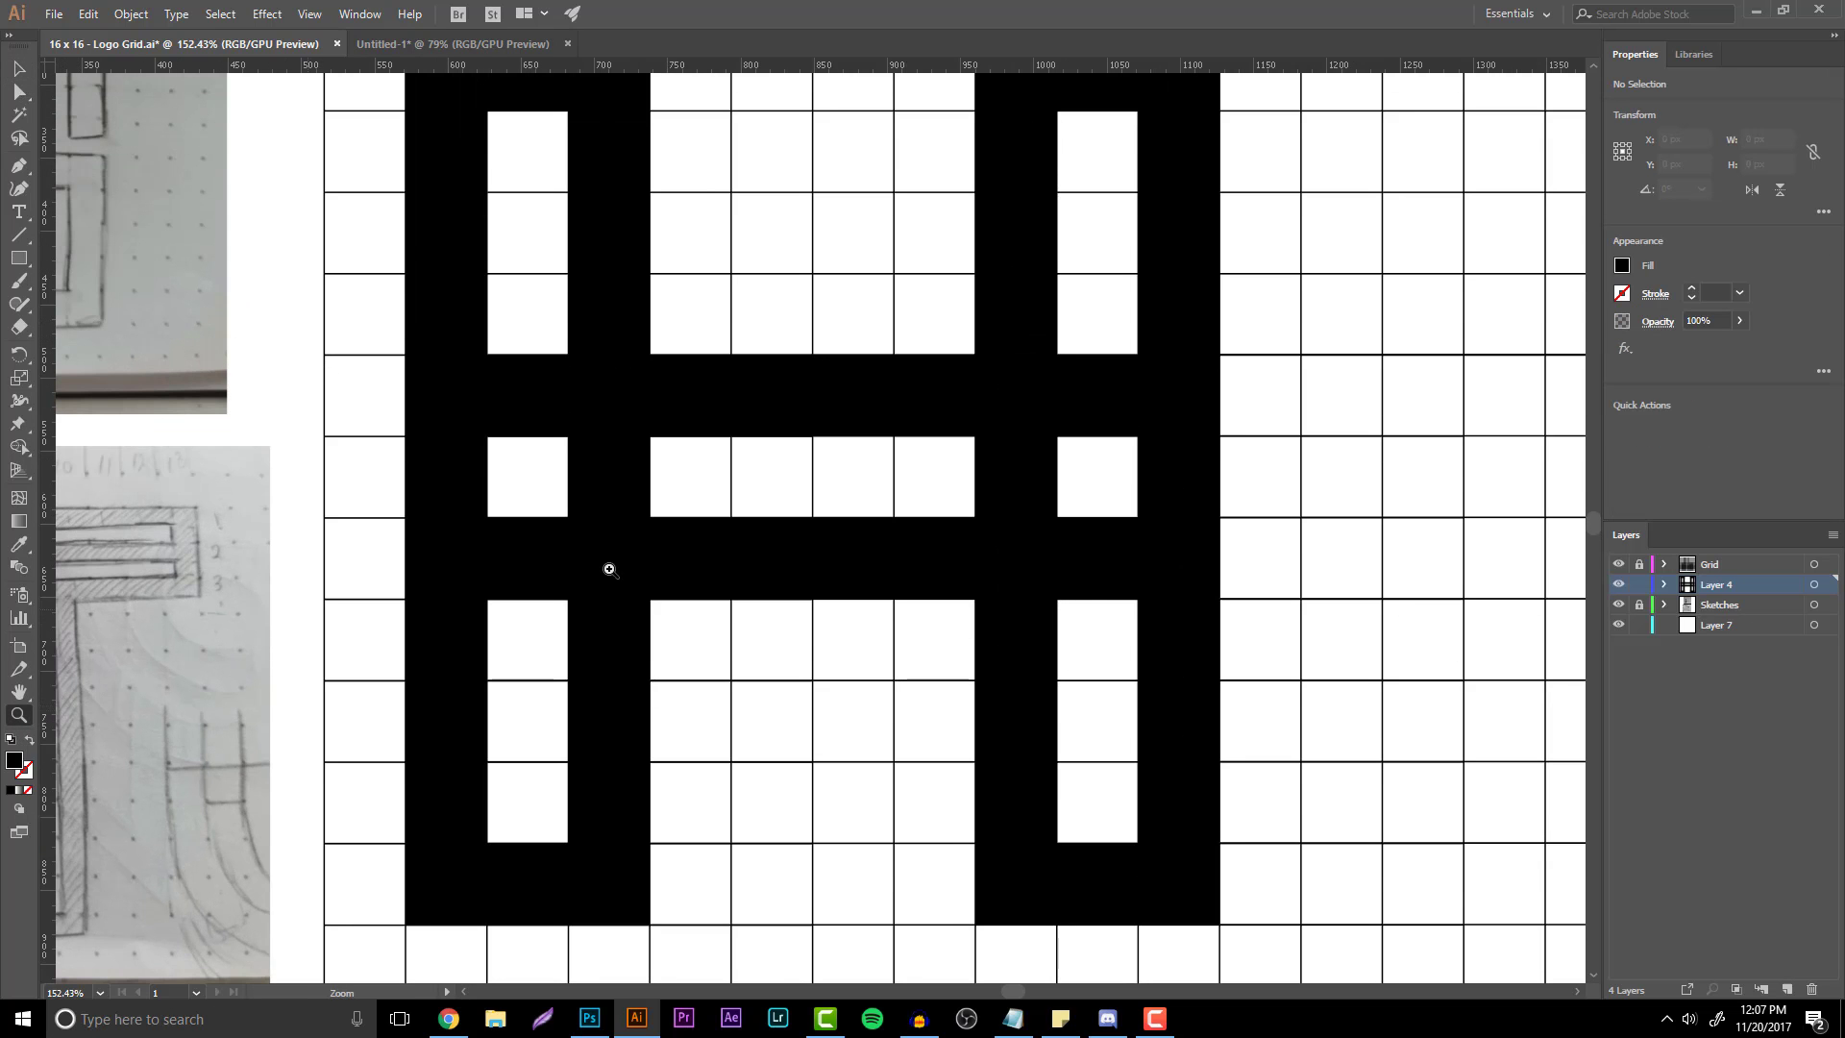
scroll(492, 545, "down", 2)
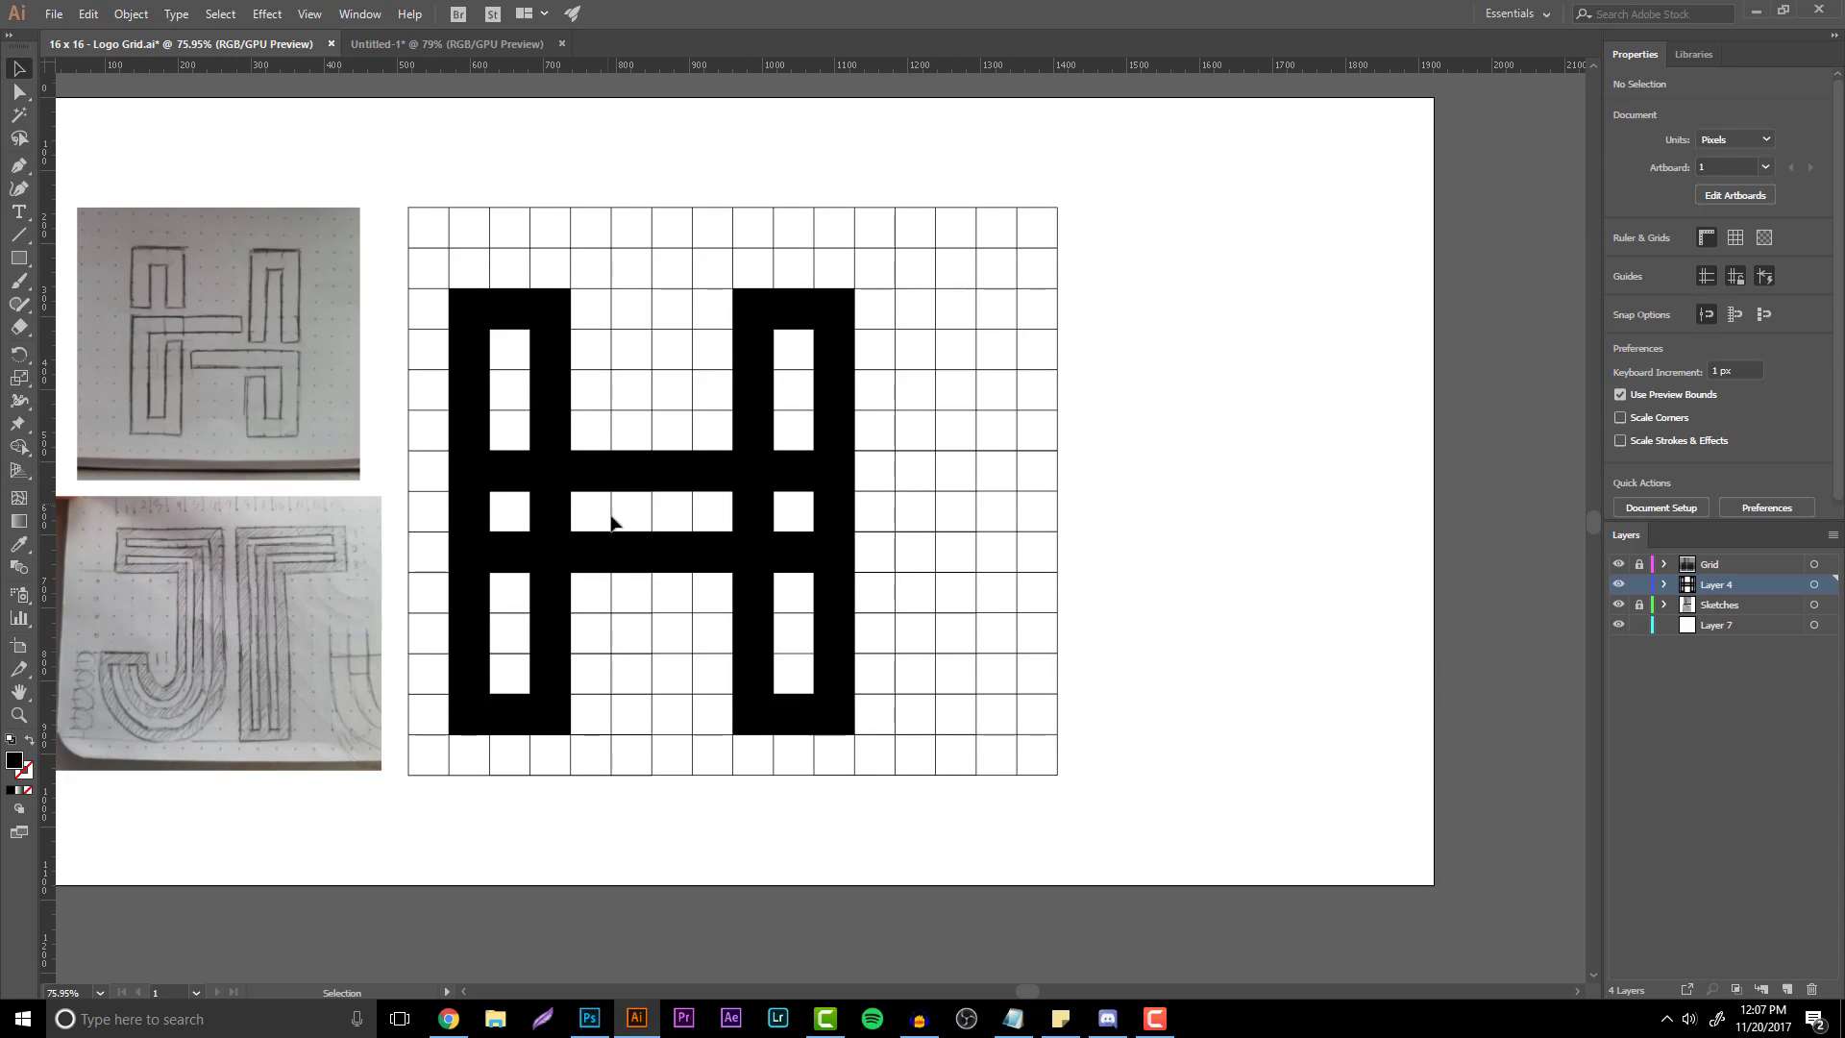
- Copy the lower crossbar to the empty area above the grid and add a half-height copy, about 28 px high, beneath it
left_click(634, 567)
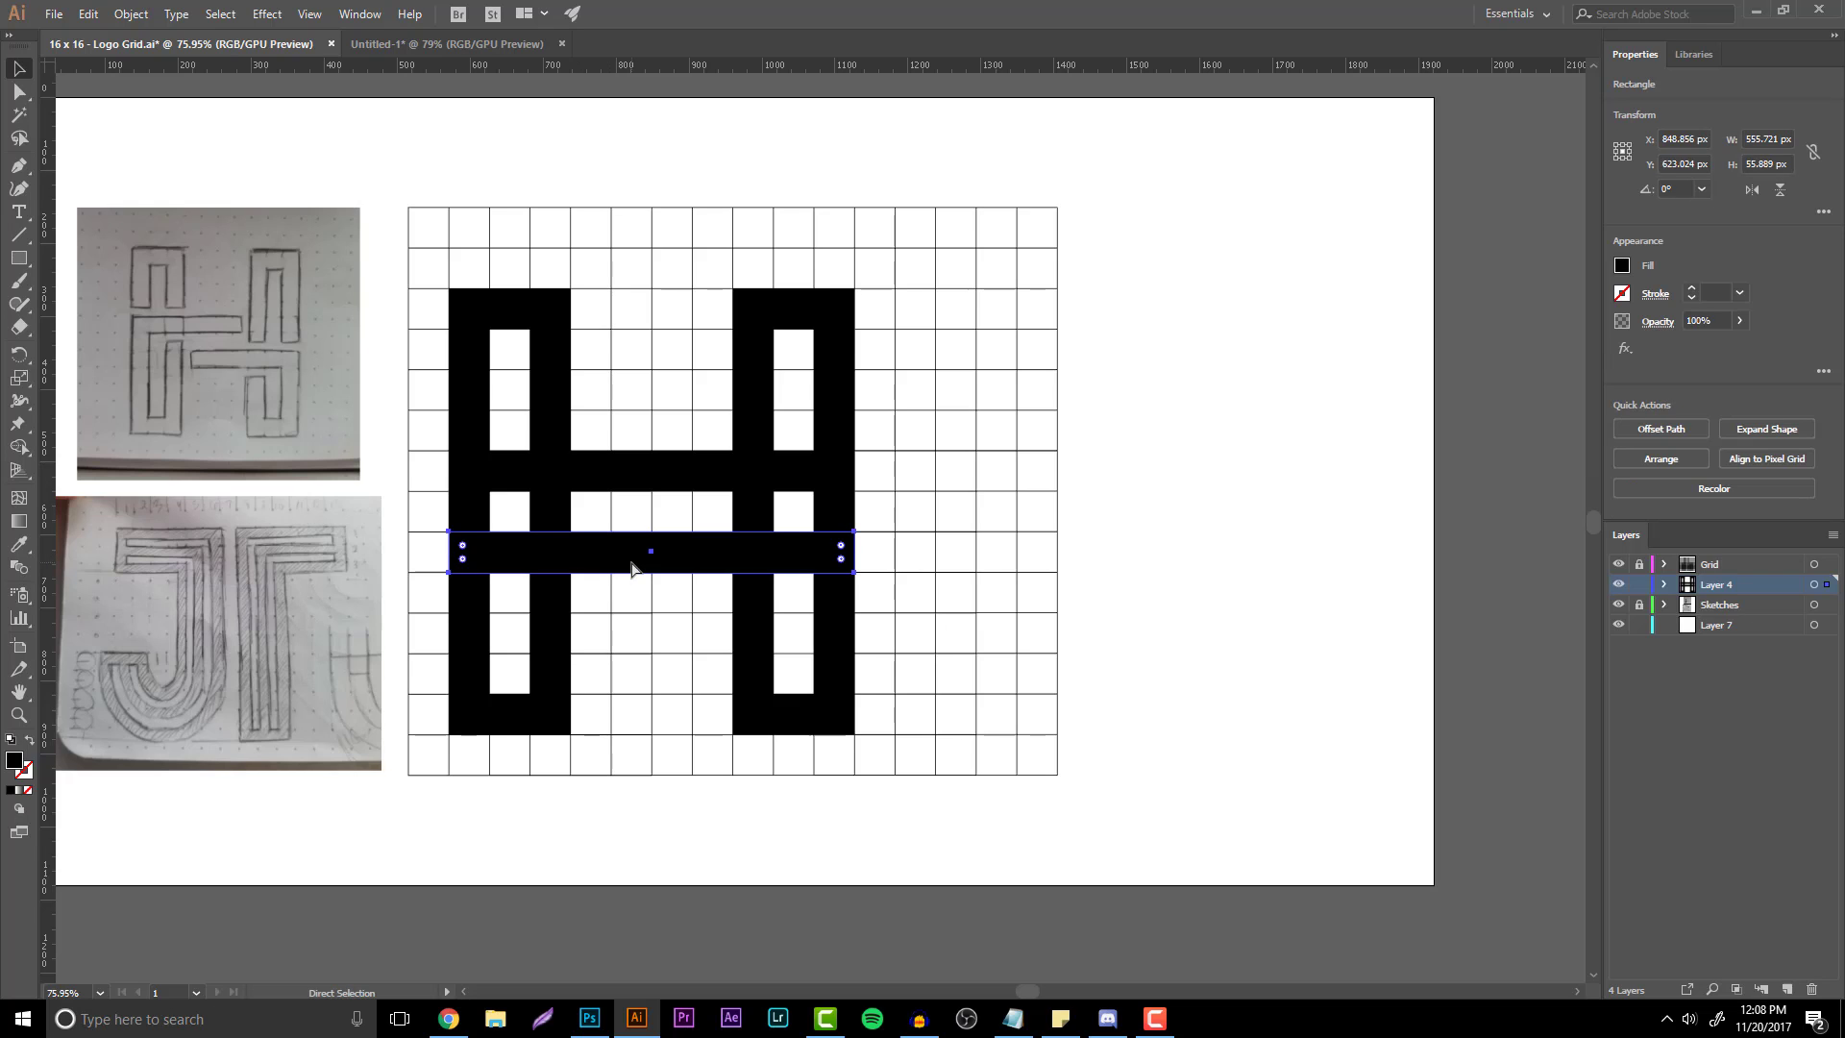
left_click_drag(610, 548, 1095, 151)
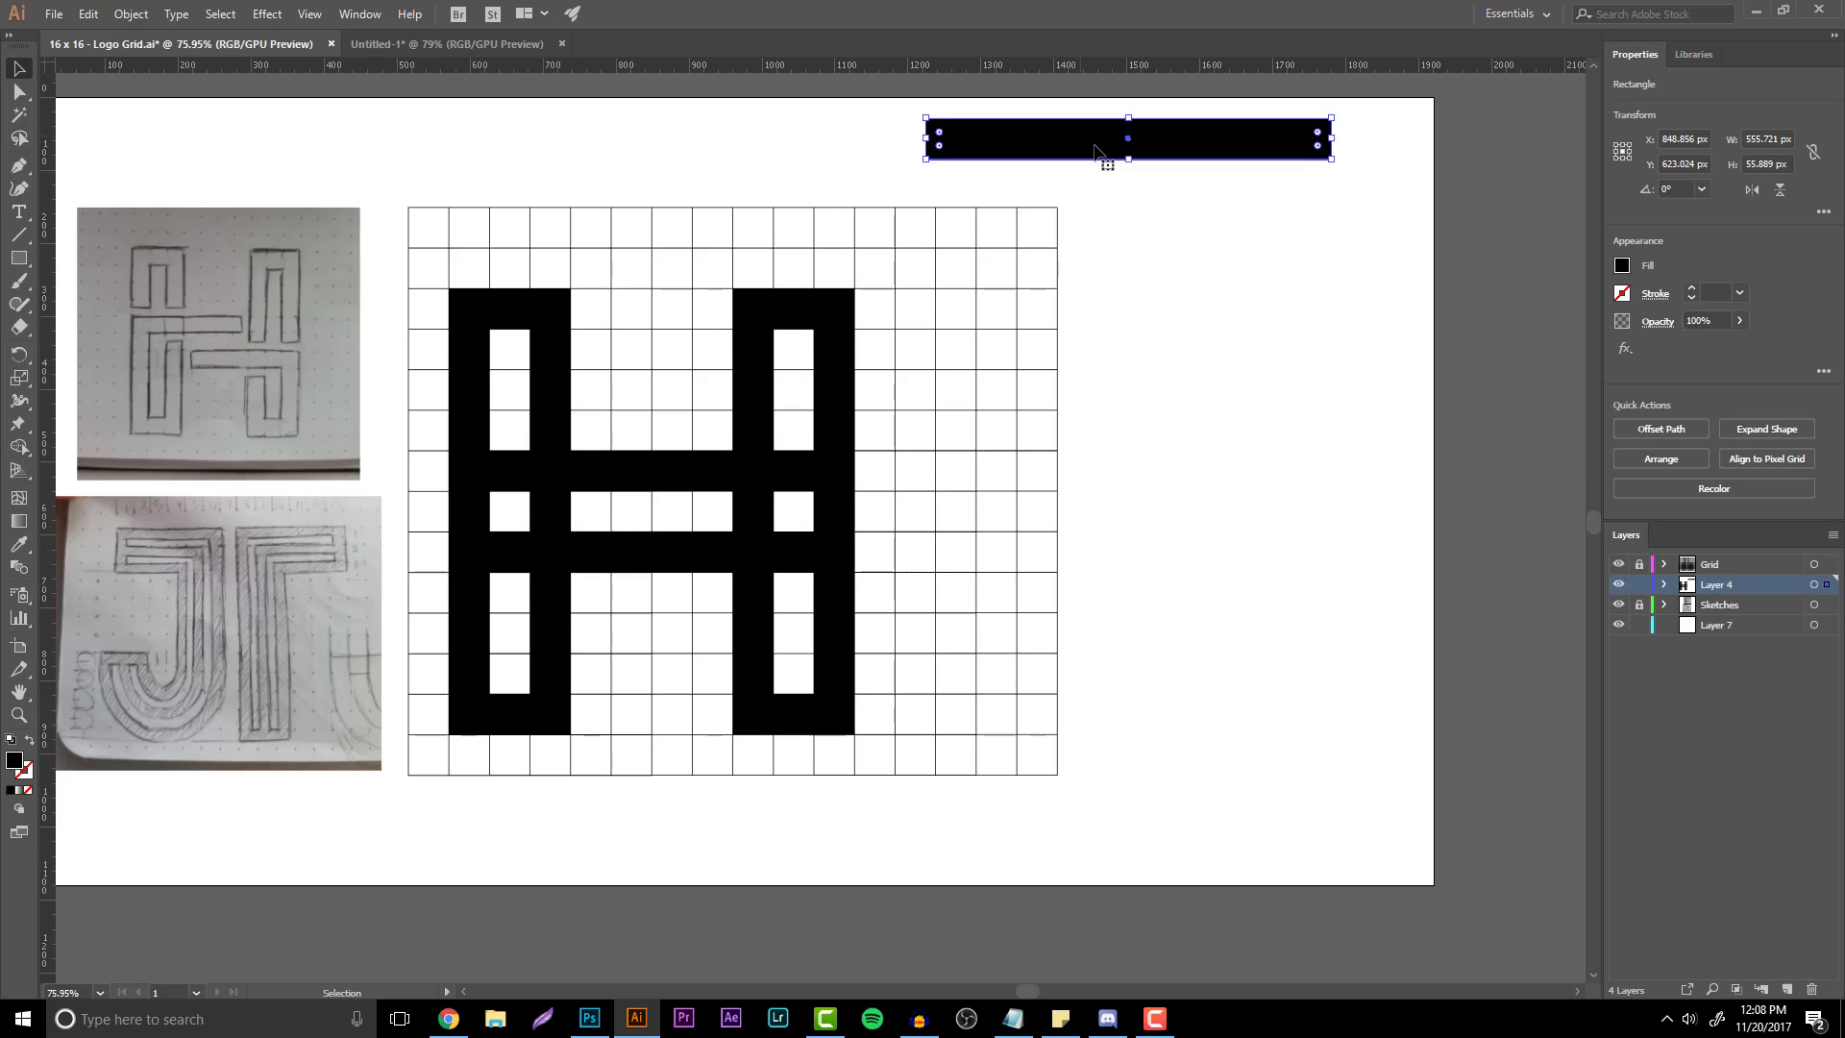
key("a")
key("v")
left_click_drag(1131, 161, 1182, 227)
left_click(1223, 358)
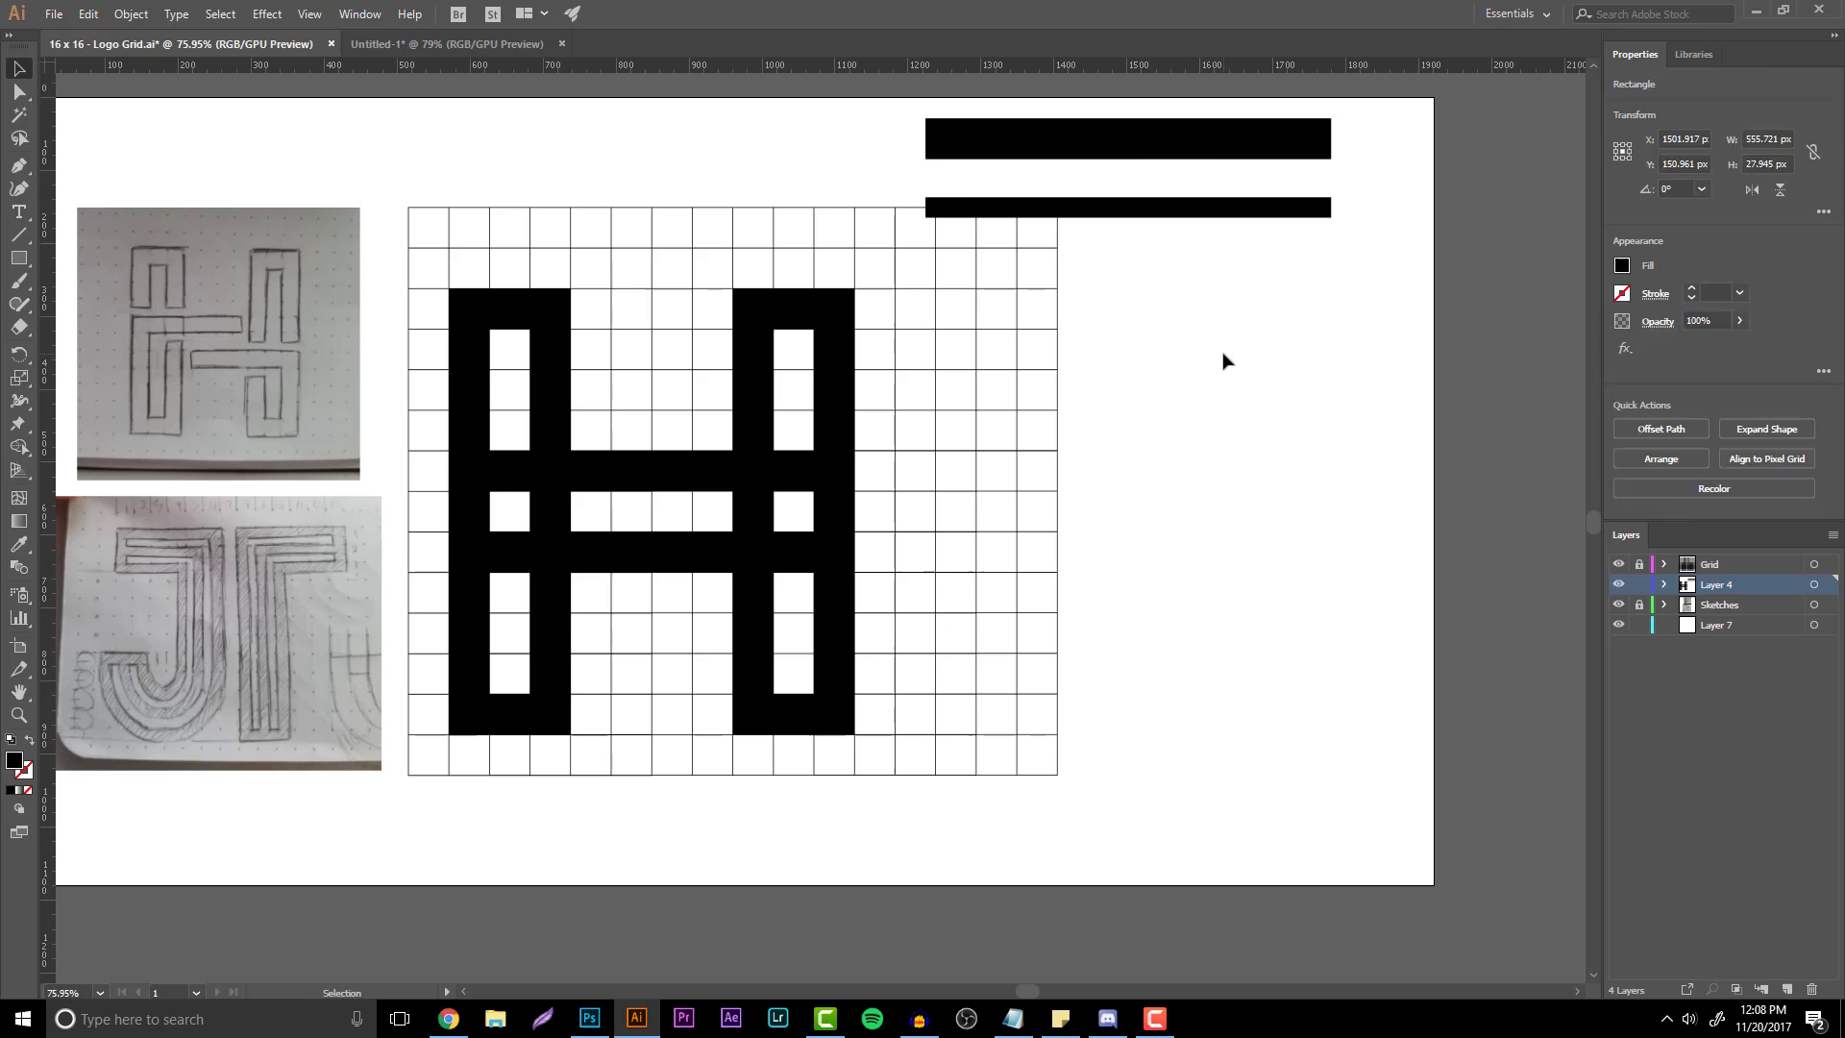
- Fill the thin half-height bar with red
left_click(1183, 208)
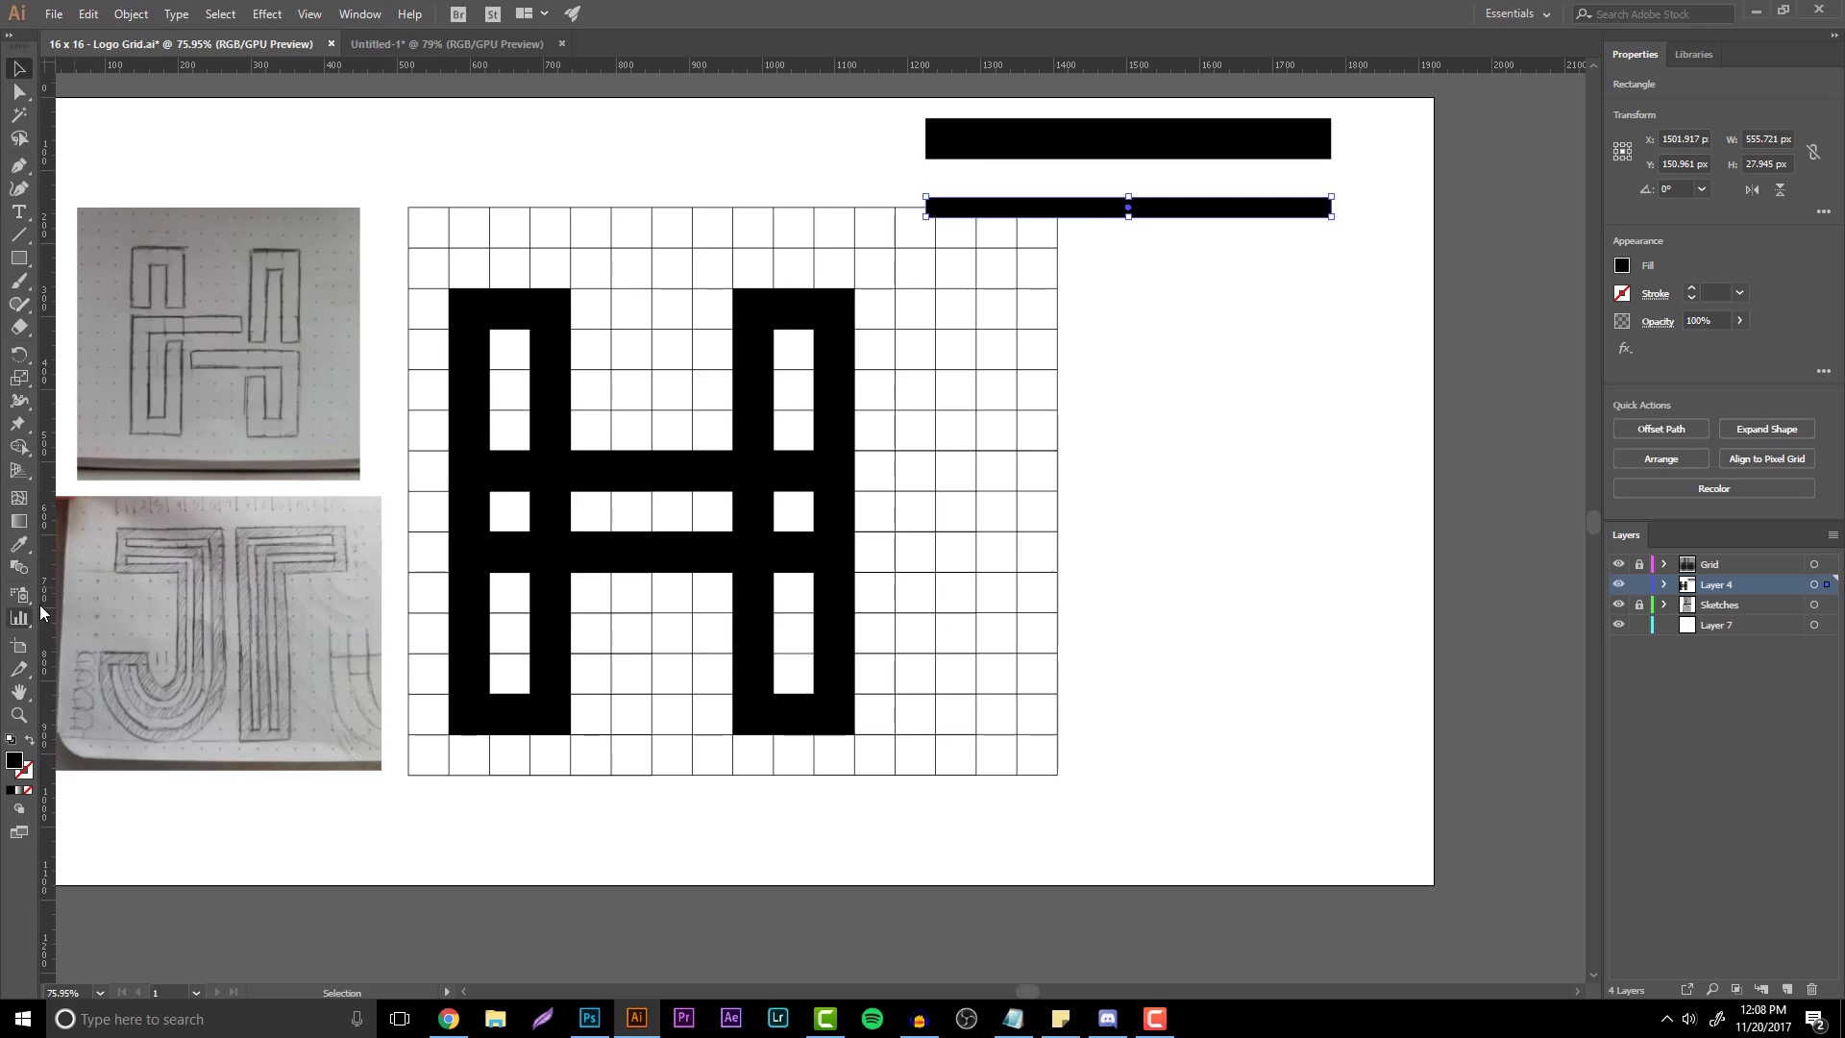
left_click(1630, 263)
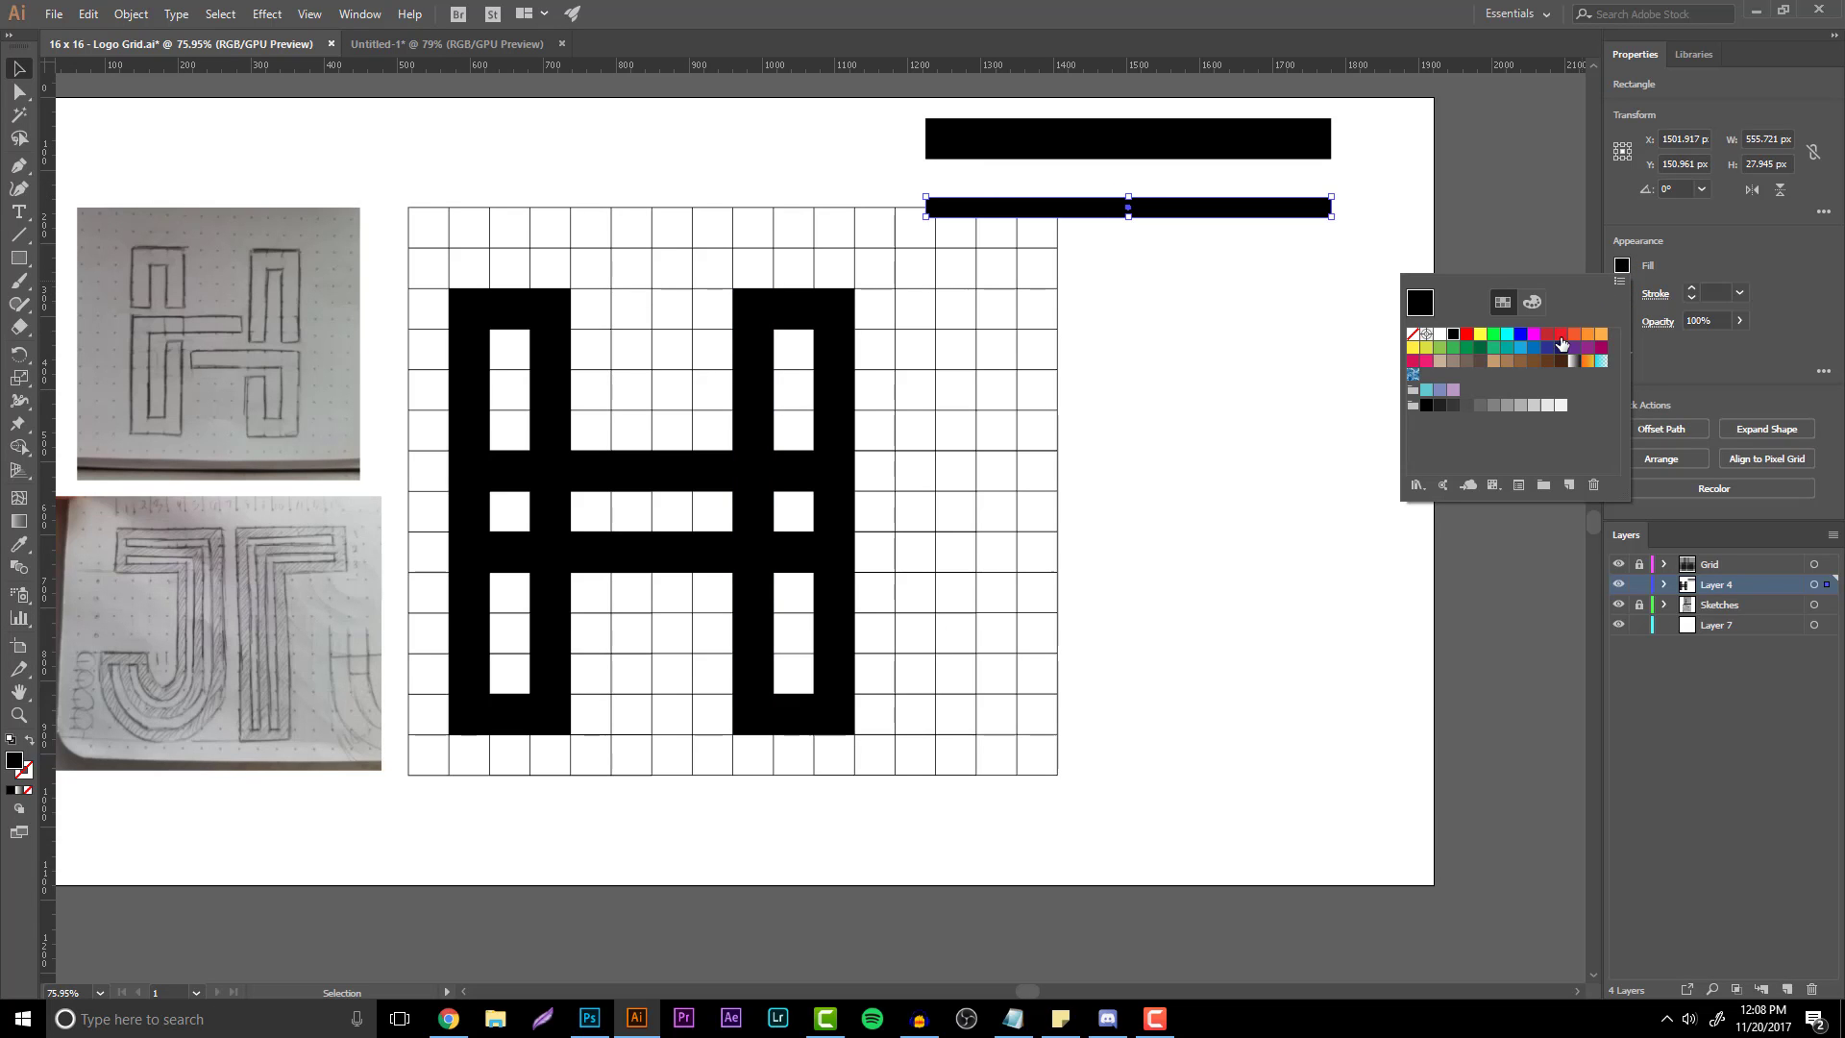
left_click(1419, 303)
left_click(1283, 315)
- Place the red bar on the upper crossbar's top edge, crossing the left stem and ending just short of the right stem
left_click_drag(1198, 205, 659, 431)
left_click(18, 715)
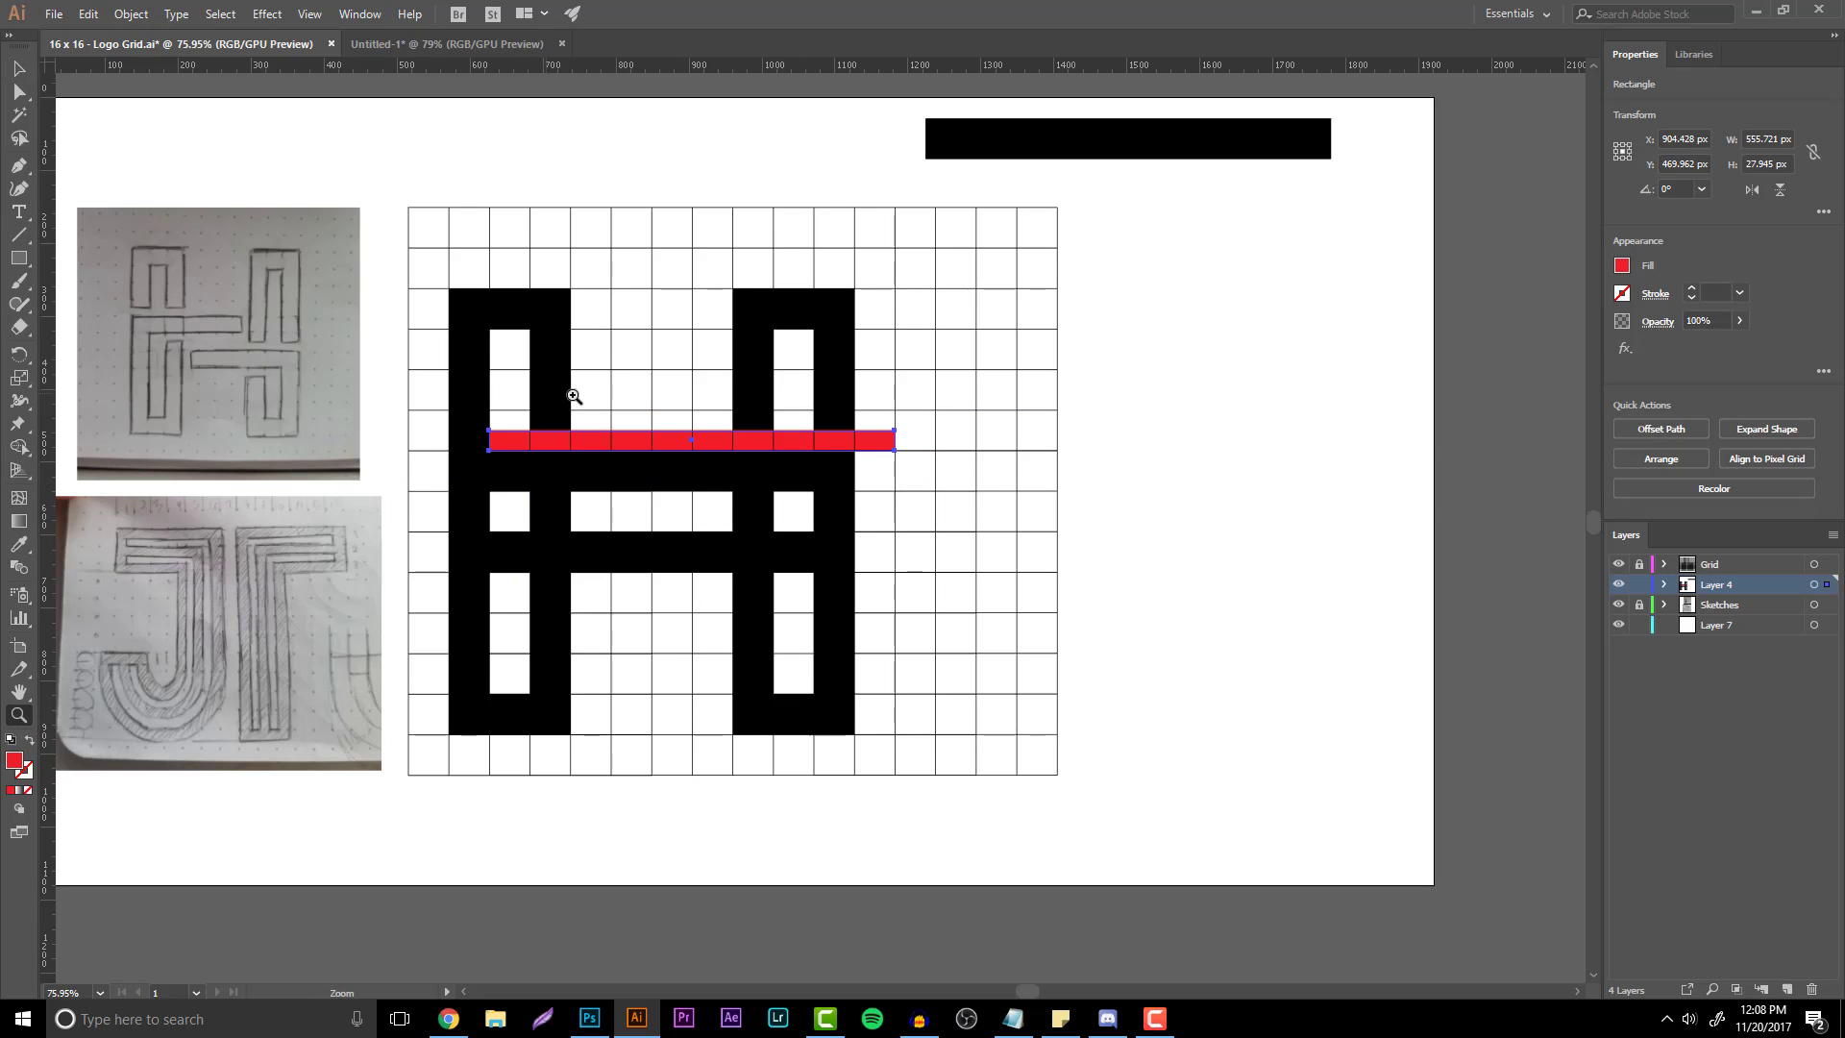
left_click(562, 395)
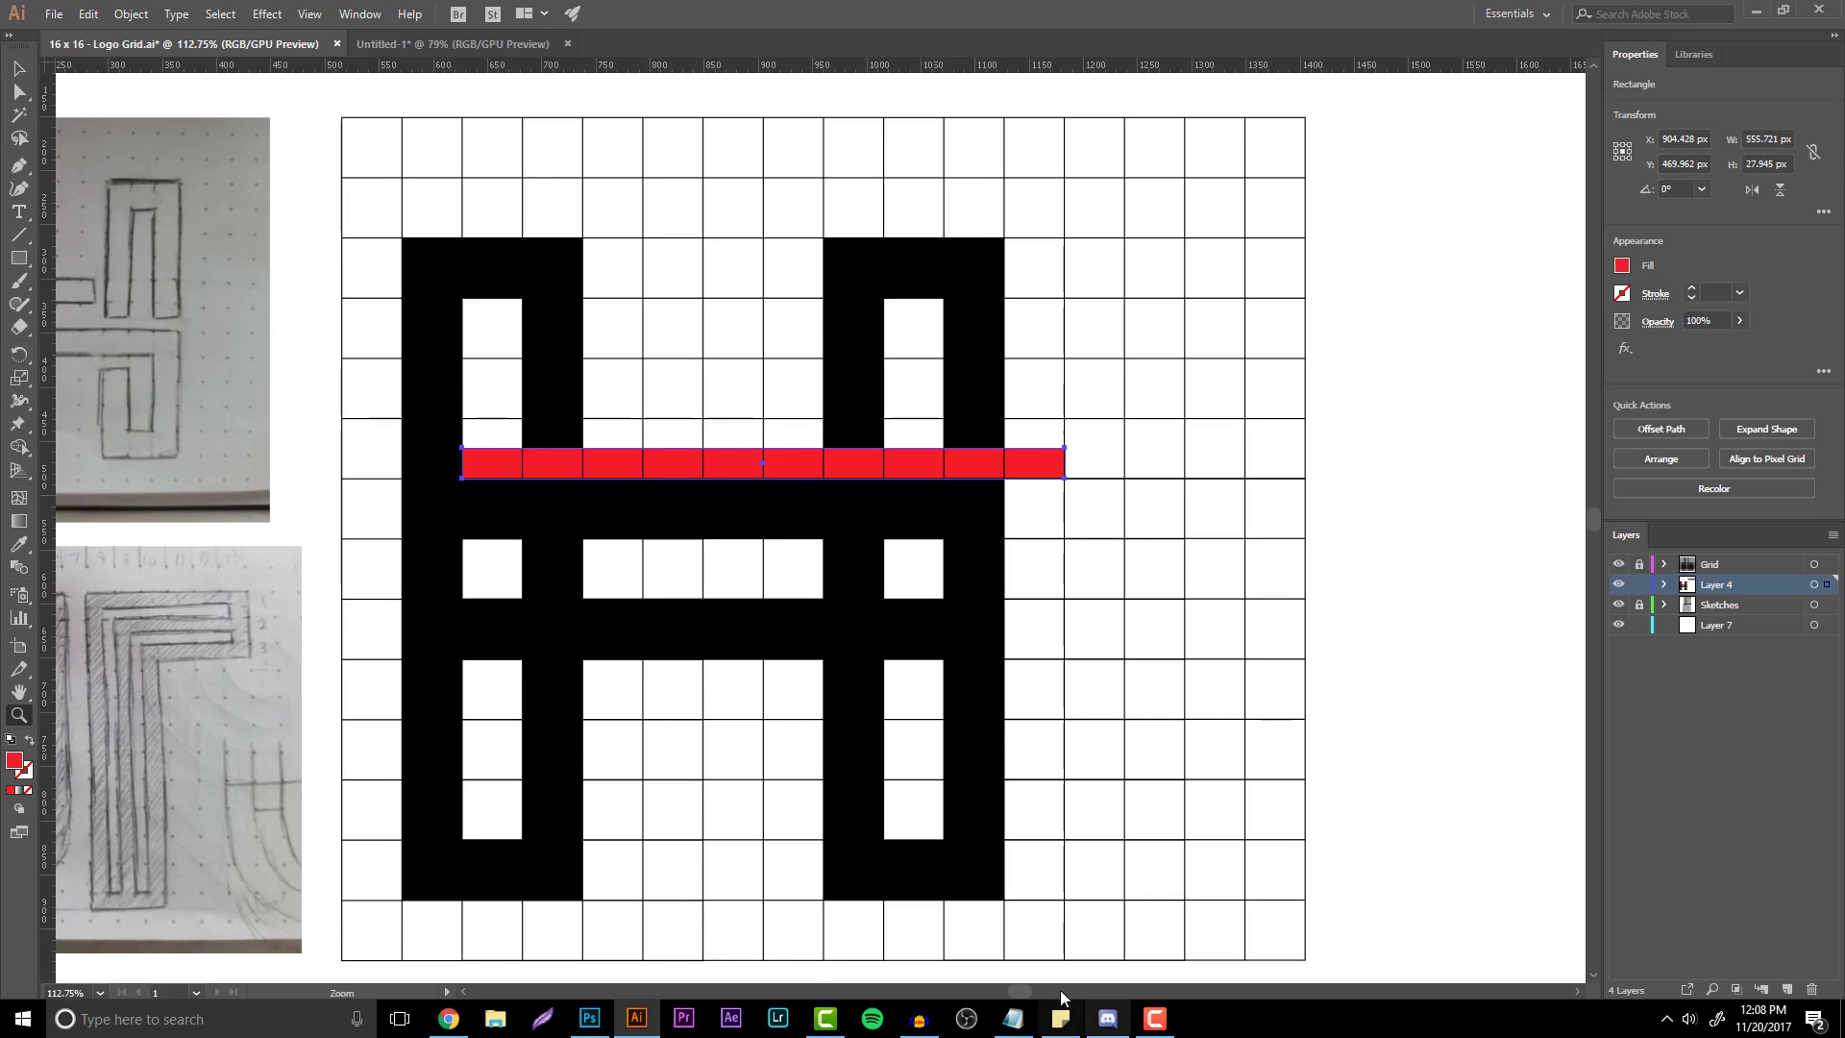
left_click_drag(1059, 990, 1009, 990)
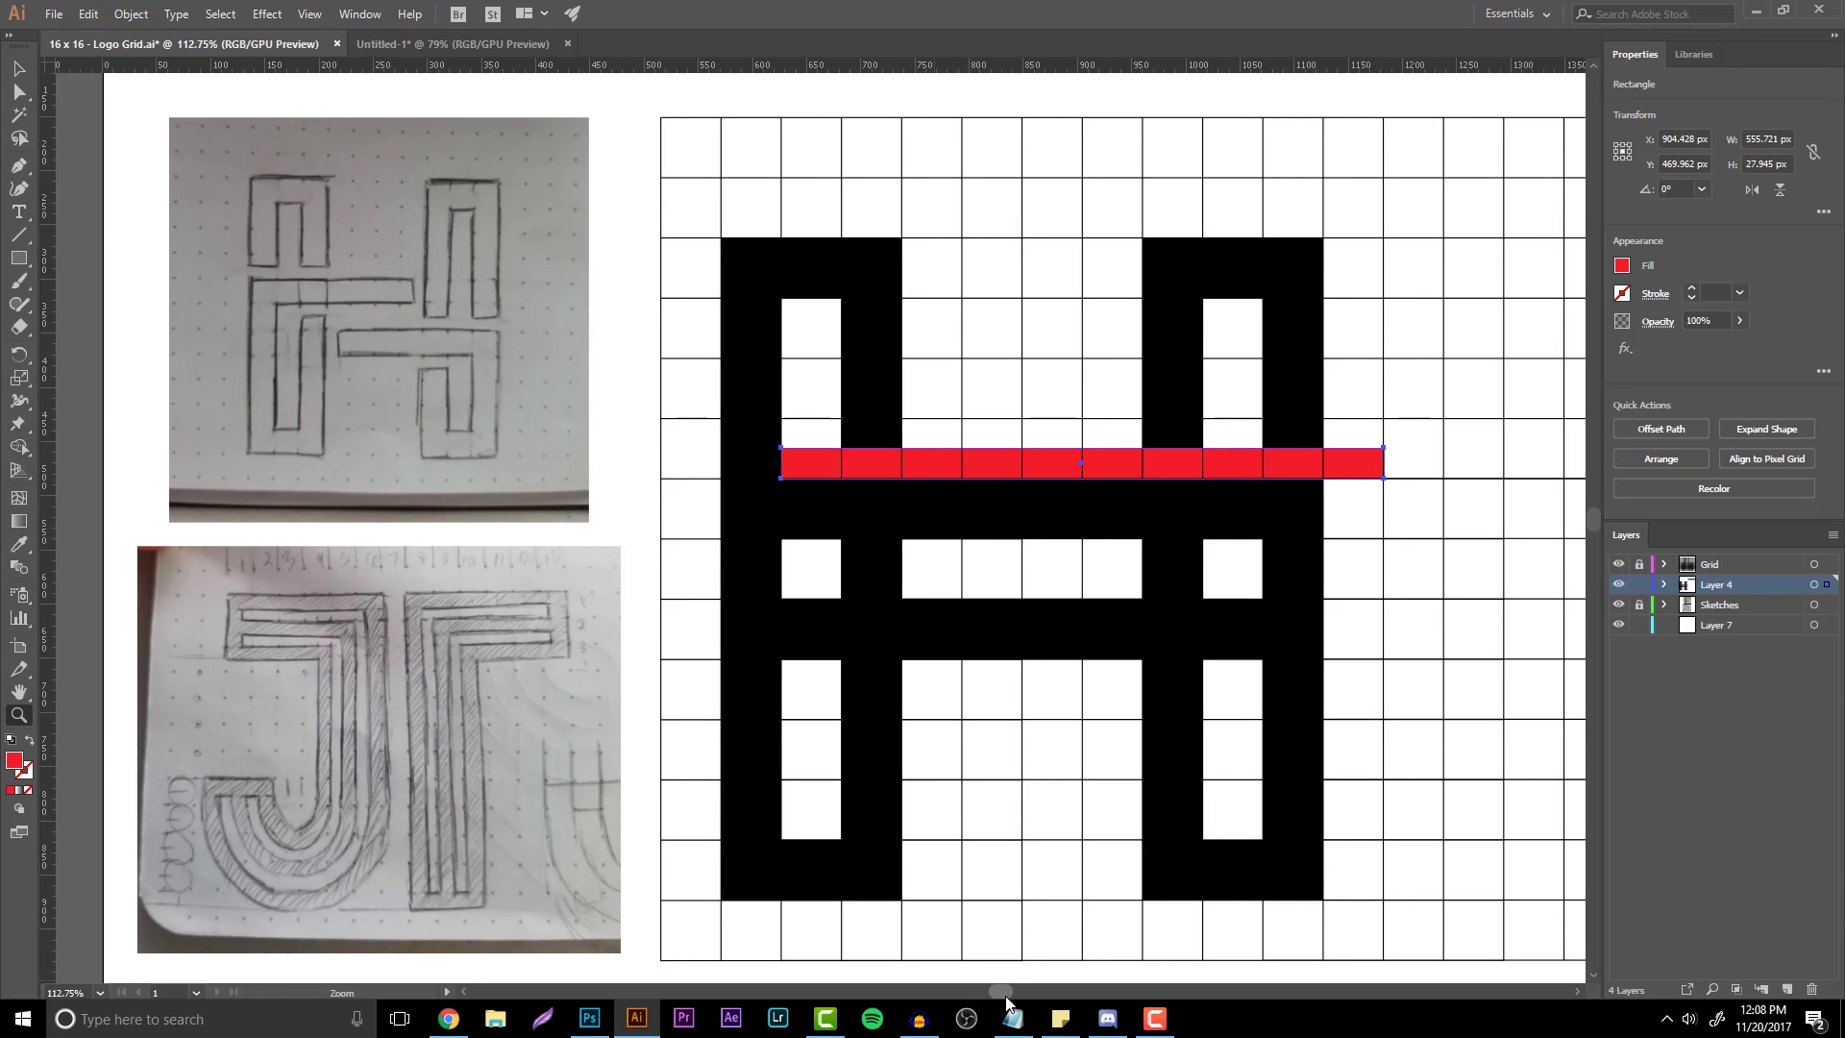
key("v")
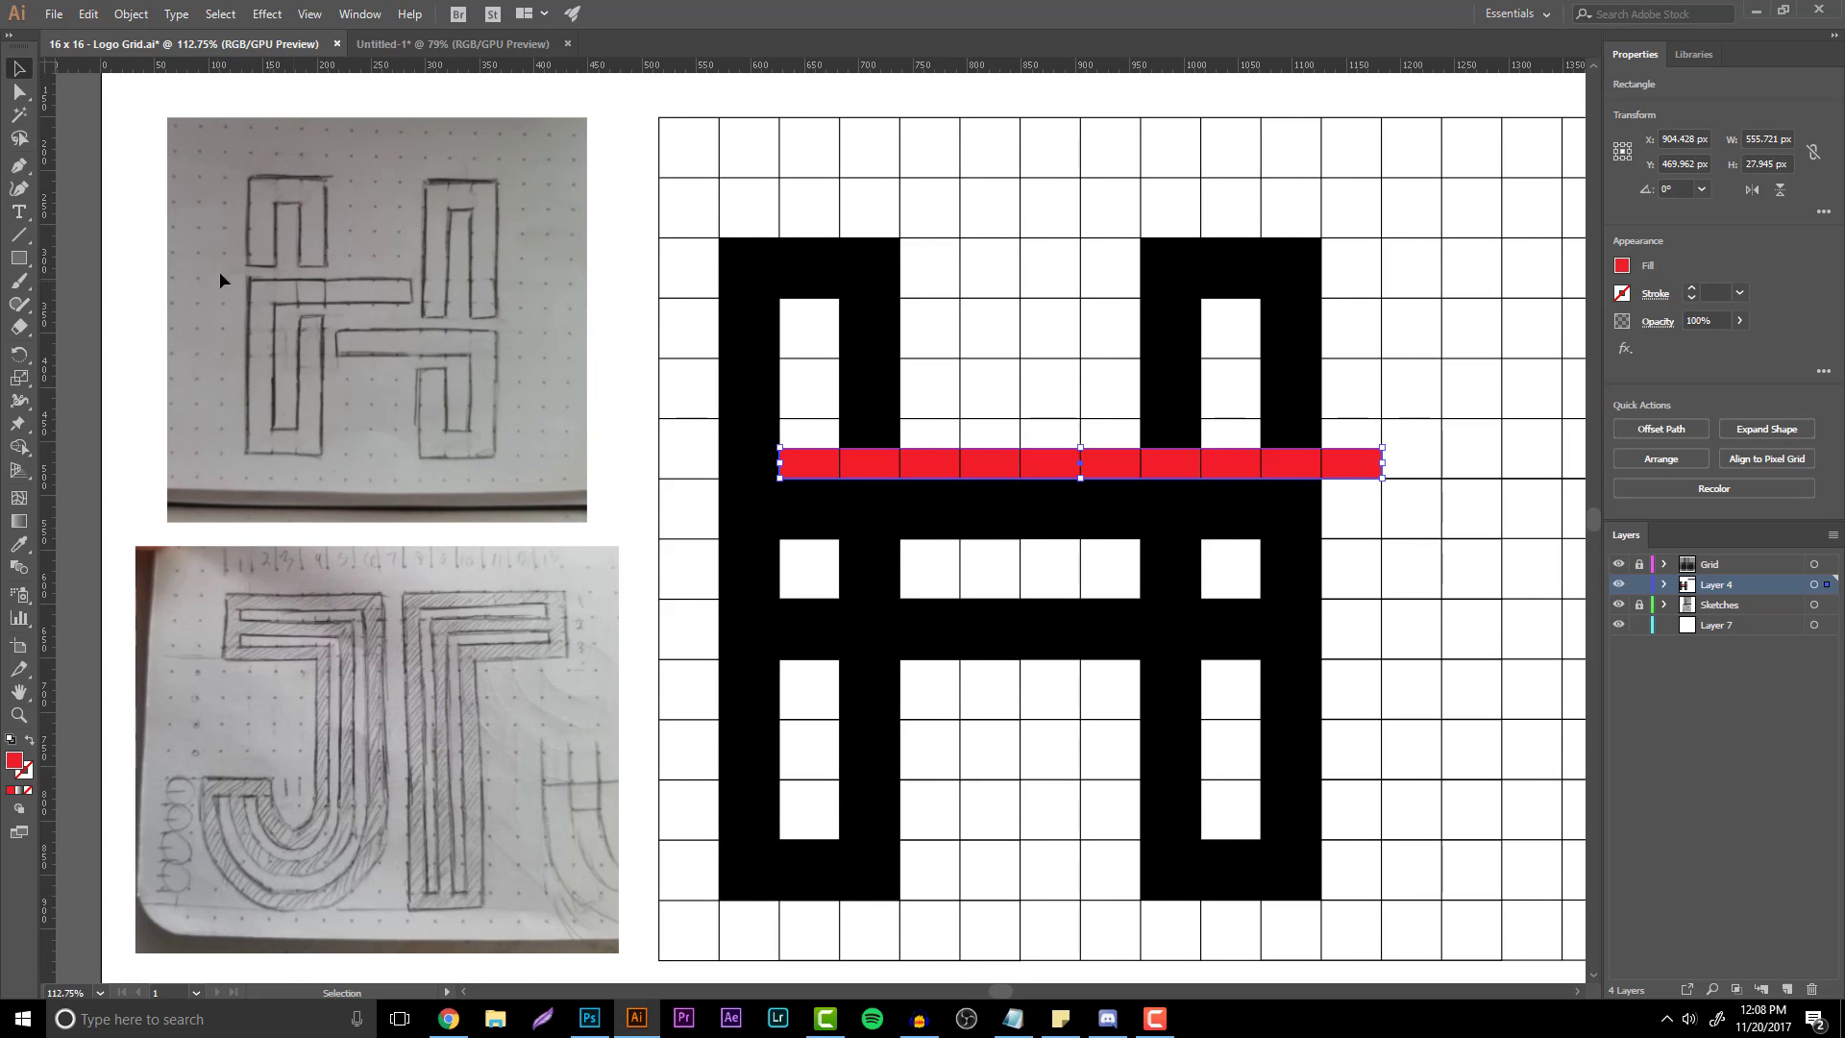
left_click_drag(990, 465, 714, 468)
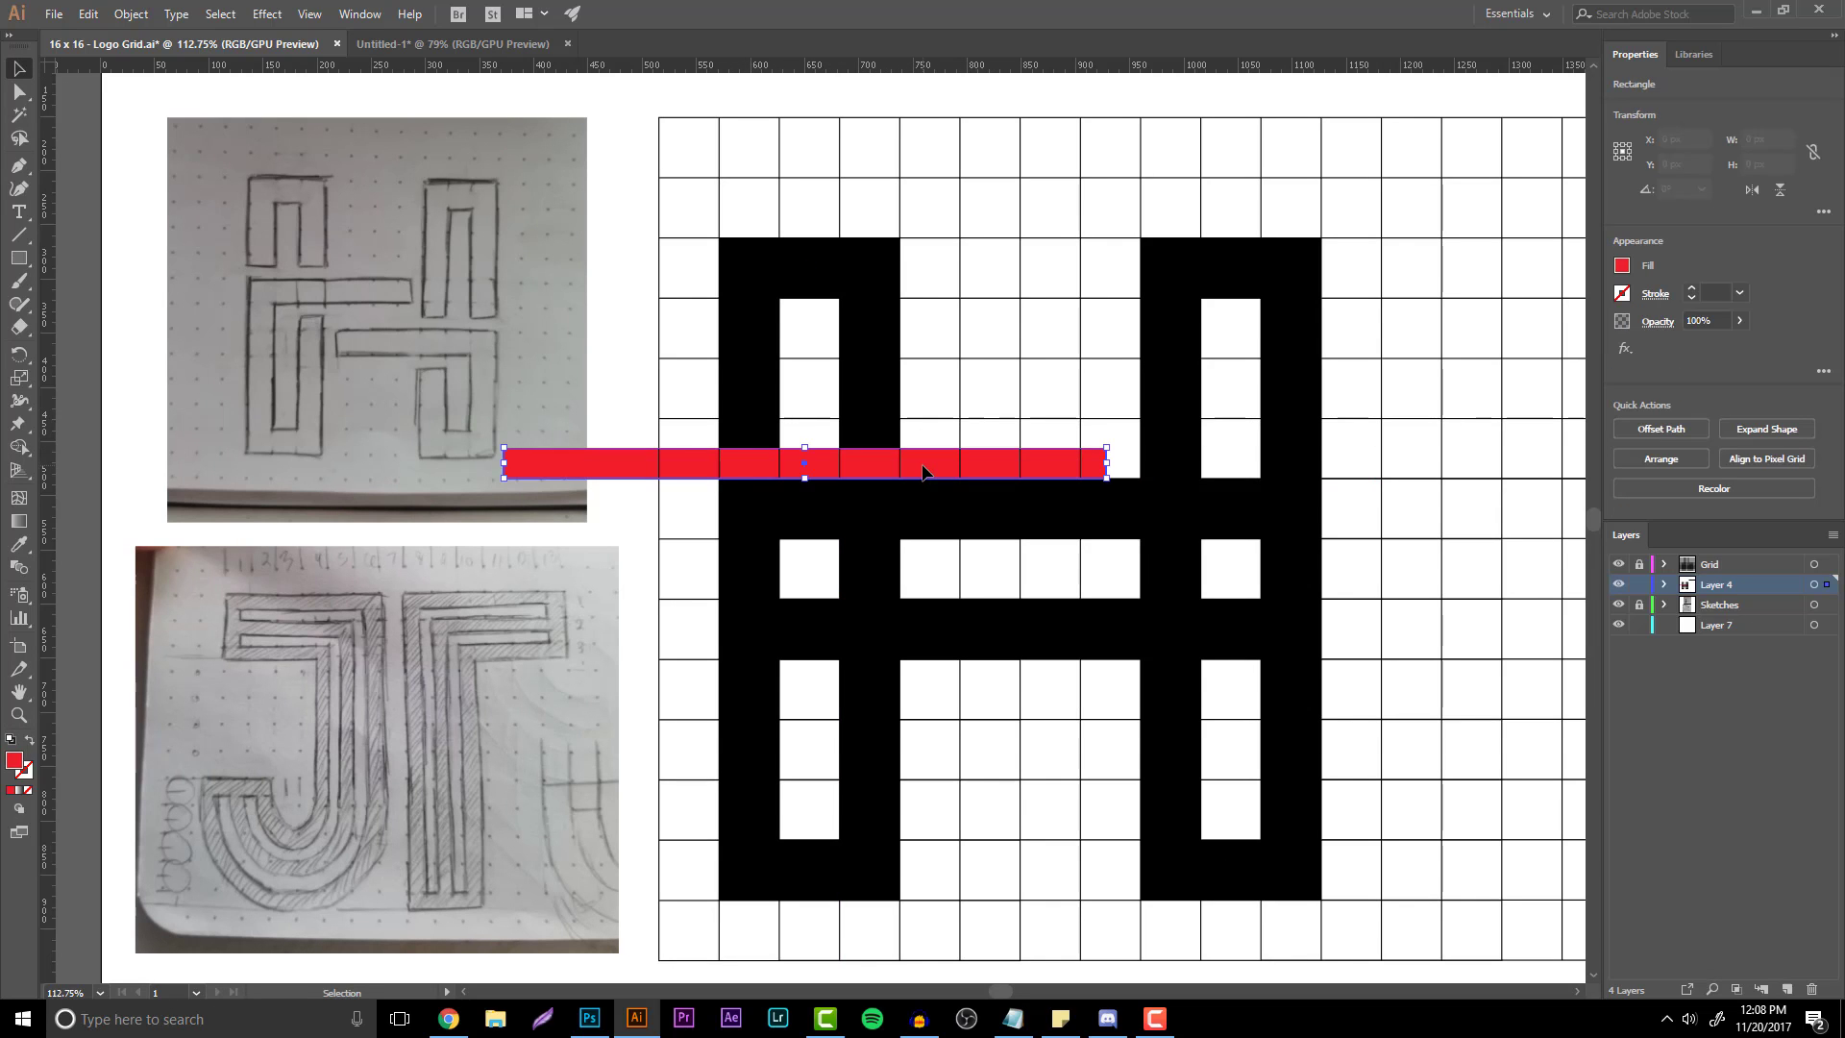
- Duplicate the red bar onto the lower crossbar's top edge, extending past the right stem, and hide the Grid layer
key("v")
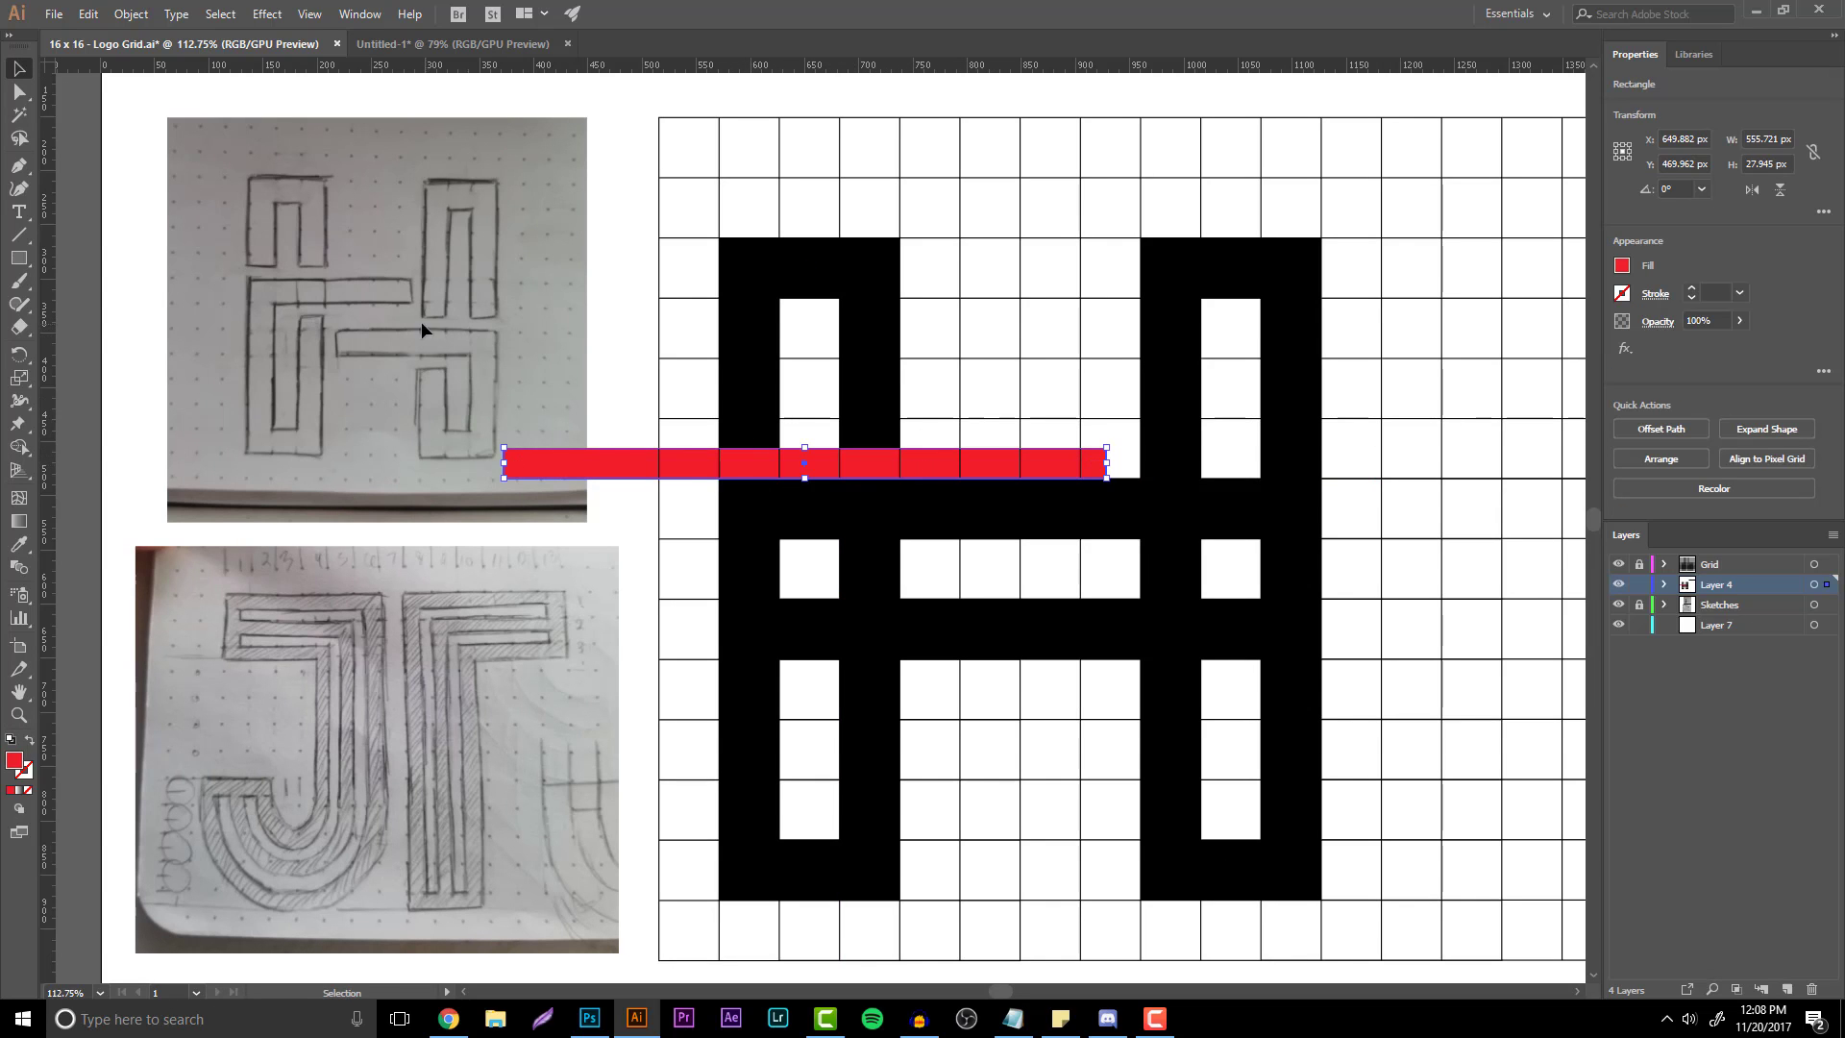
left_click_drag(945, 469, 1400, 581)
left_click(1494, 483)
left_click(1618, 564)
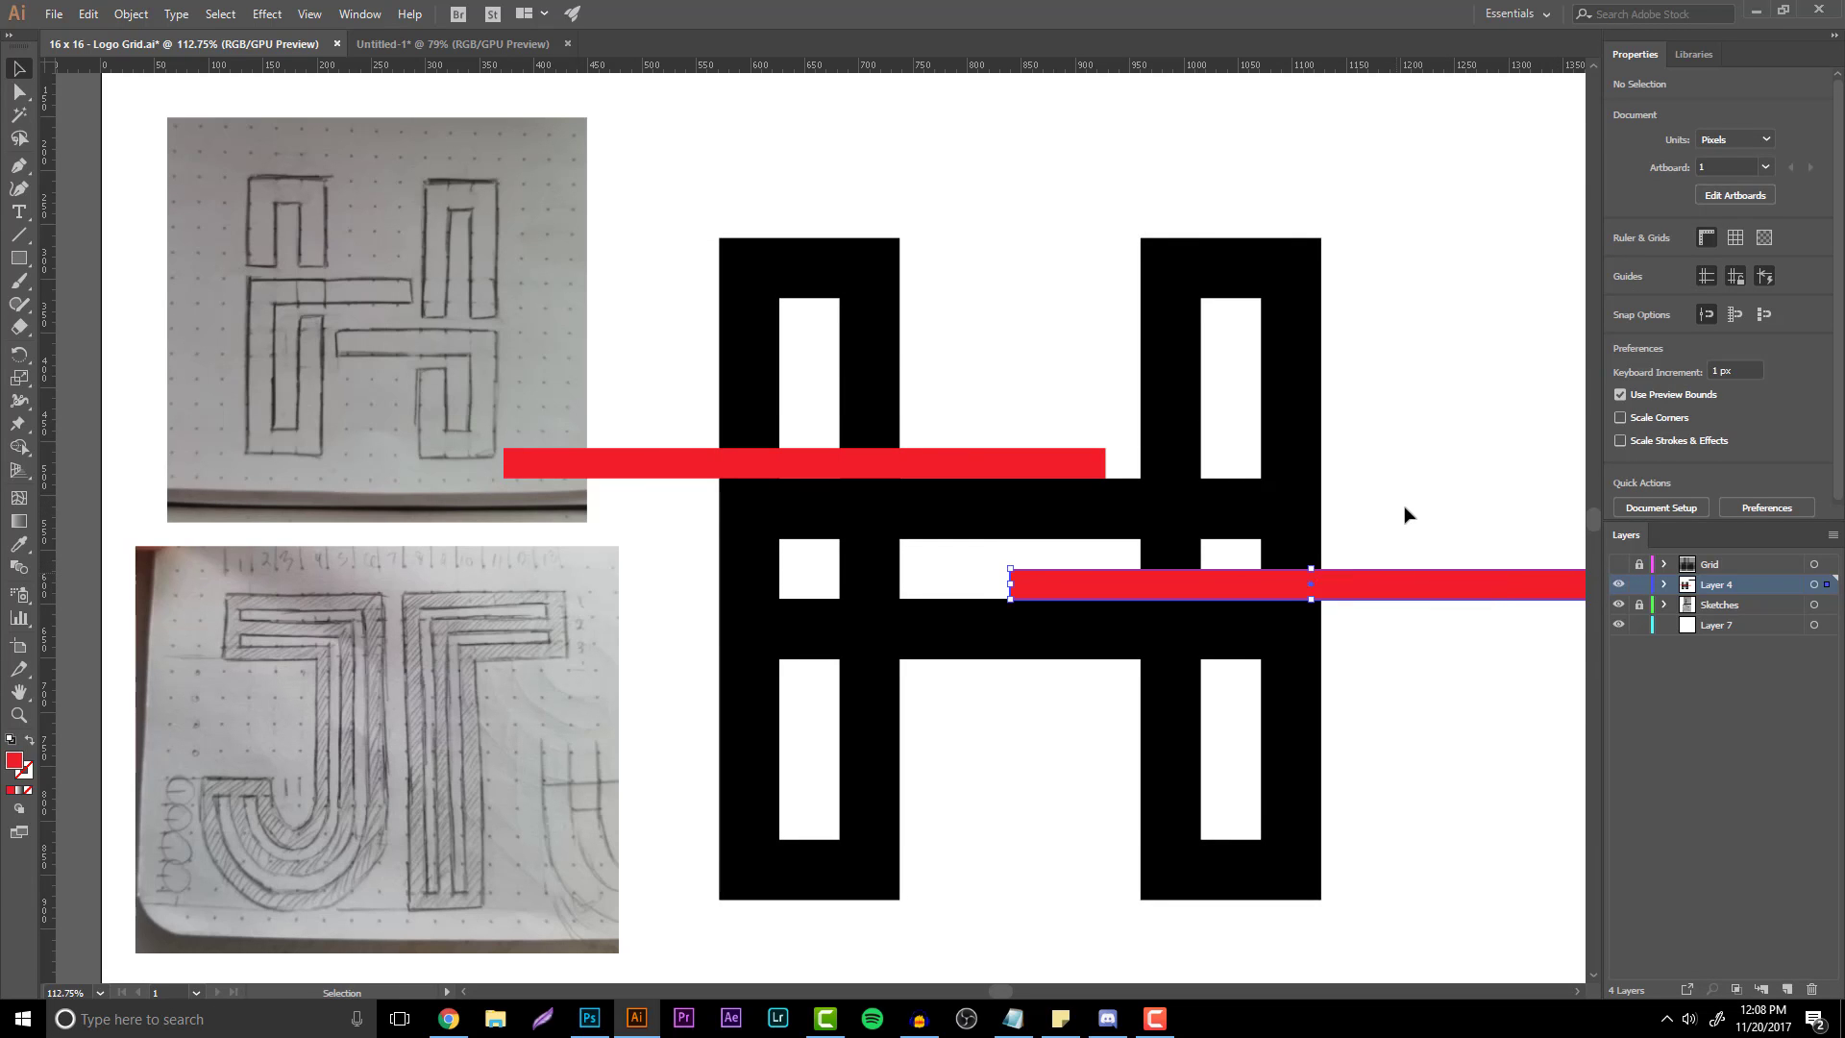
left_click(1620, 564)
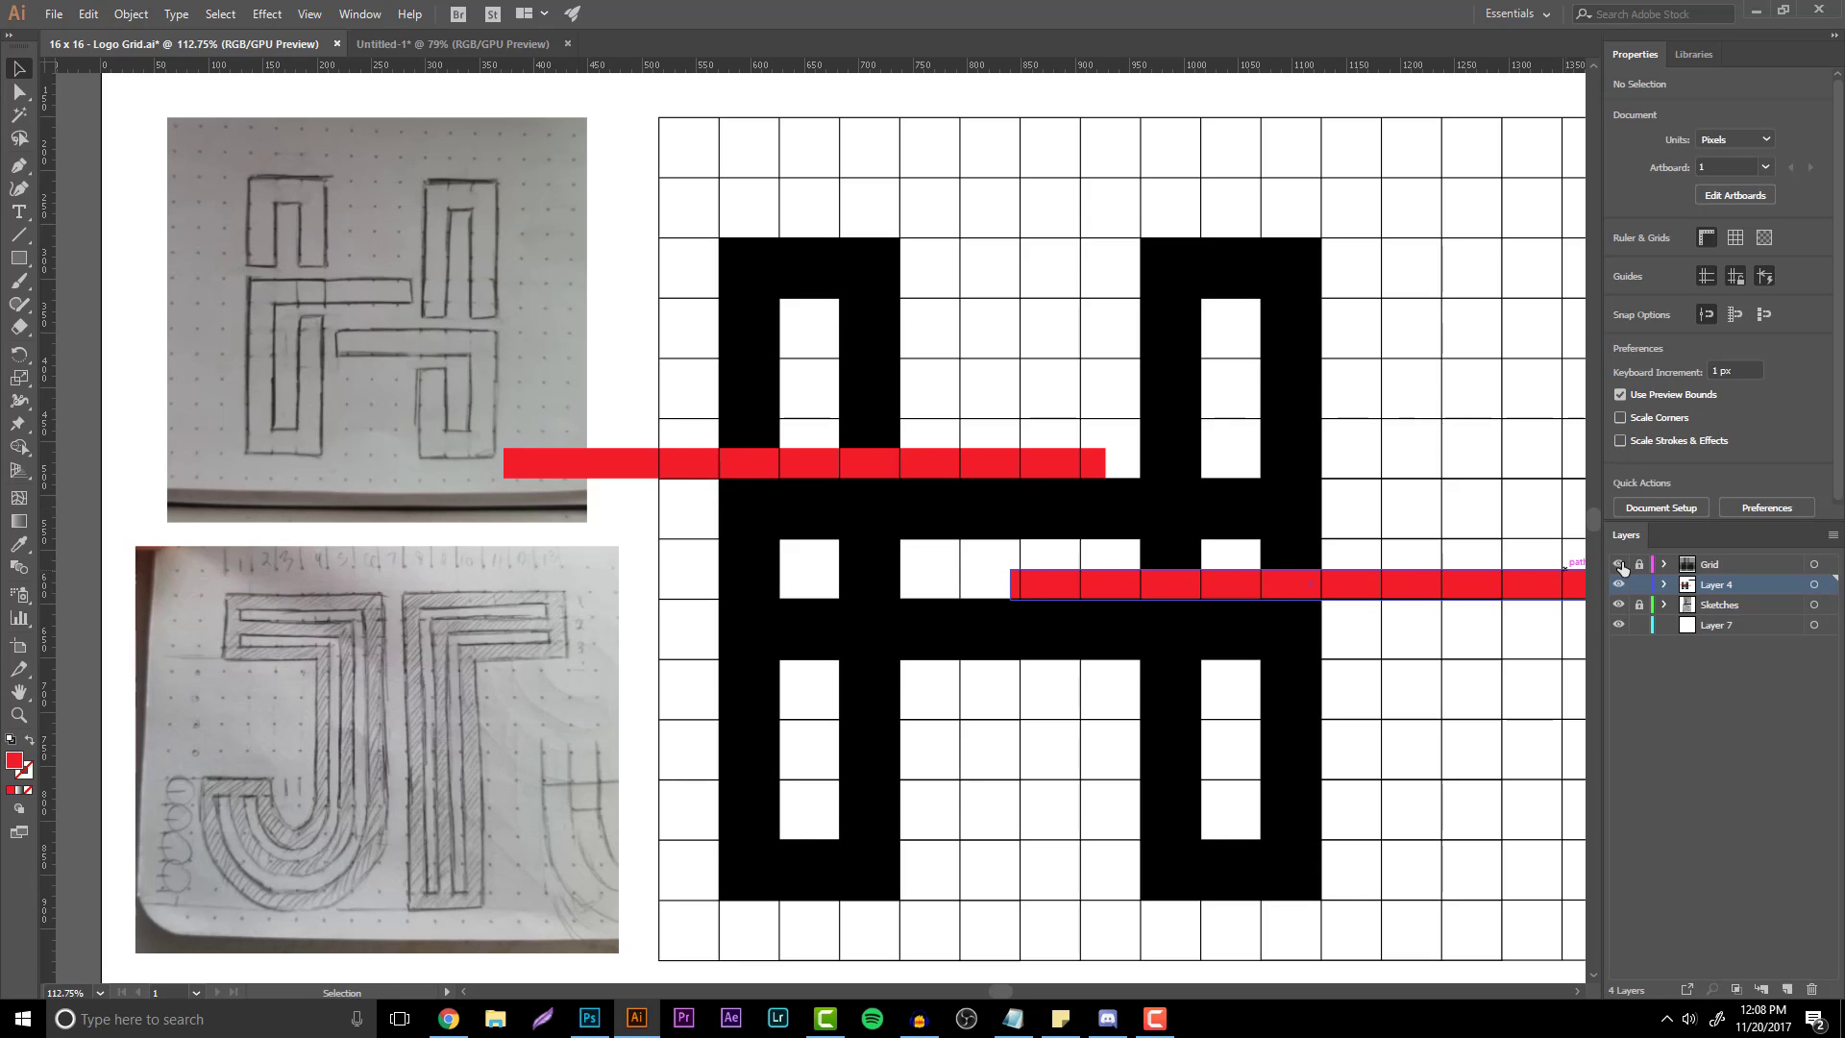
left_click(1620, 564)
- Make a vertical copy of the red bar and place it against the right stem's inner edge, ending at the lower red bar
left_click(1452, 588)
key("a")
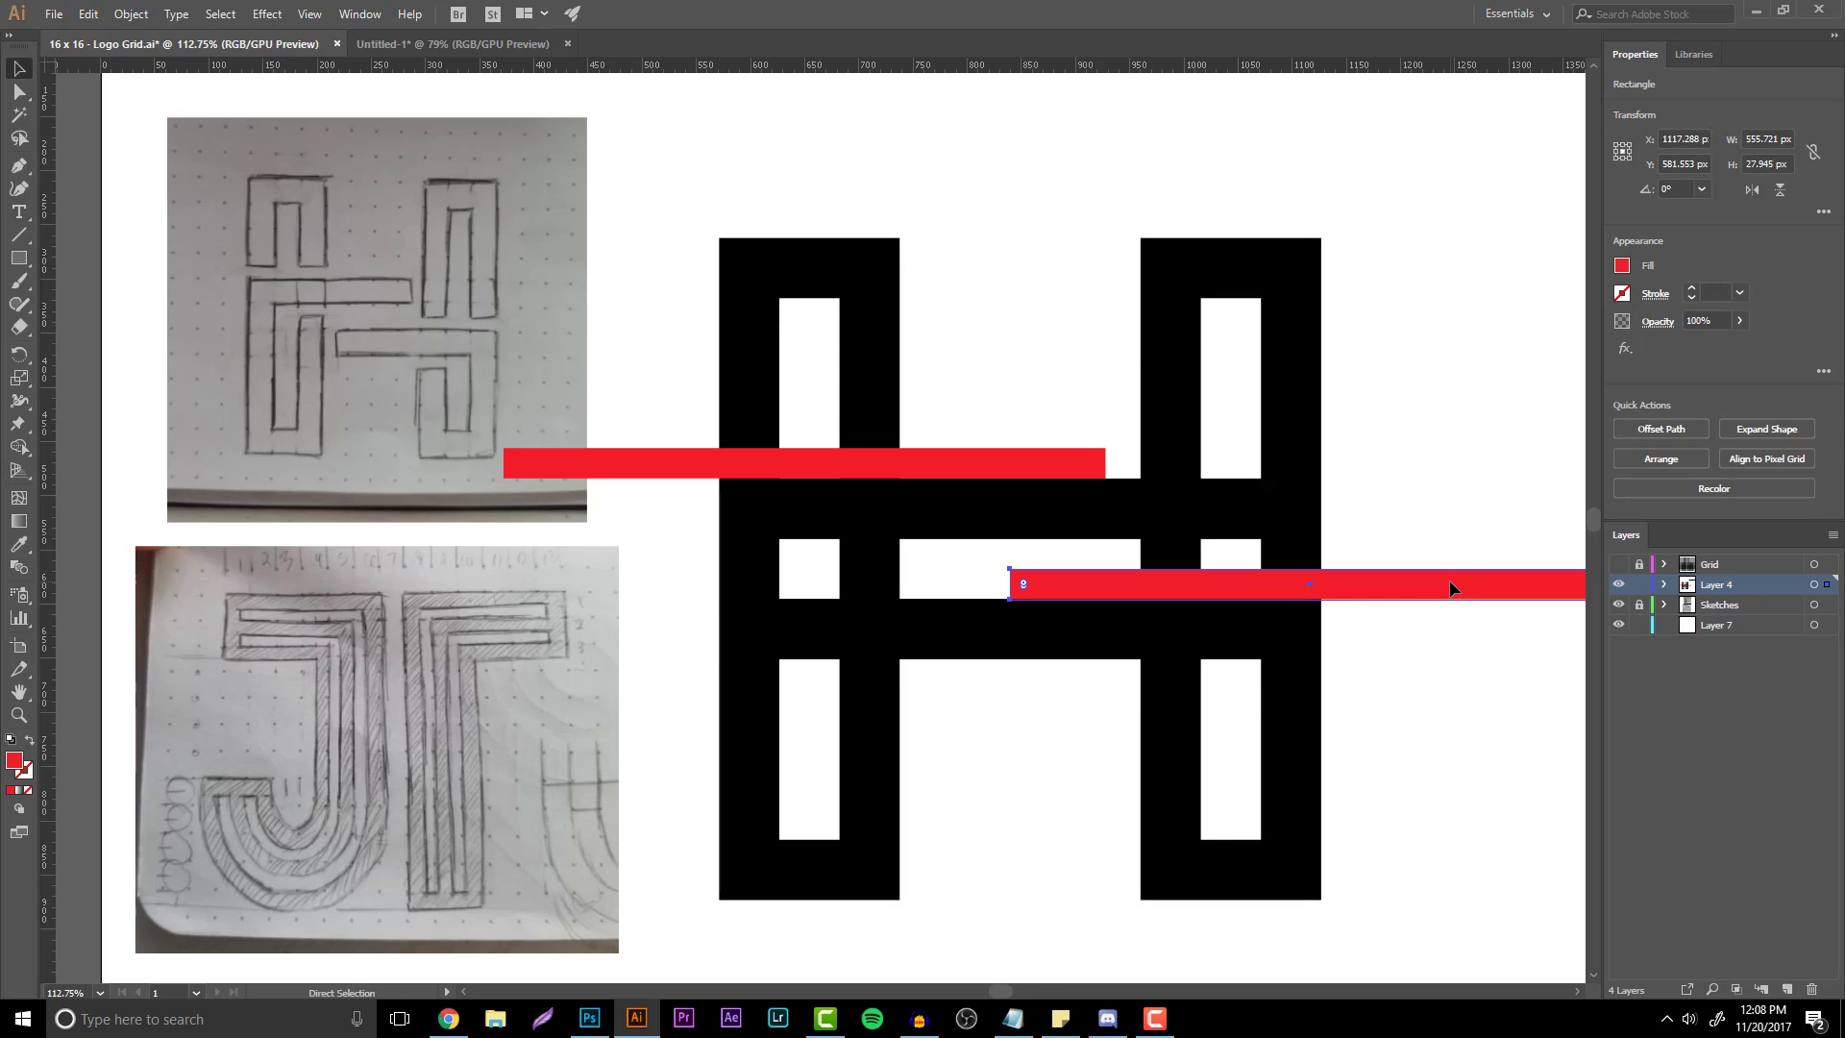
key("v")
left_click_drag(1009, 586, 1309, 206)
left_click(1363, 416)
left_click_drag(1307, 427, 1099, 180)
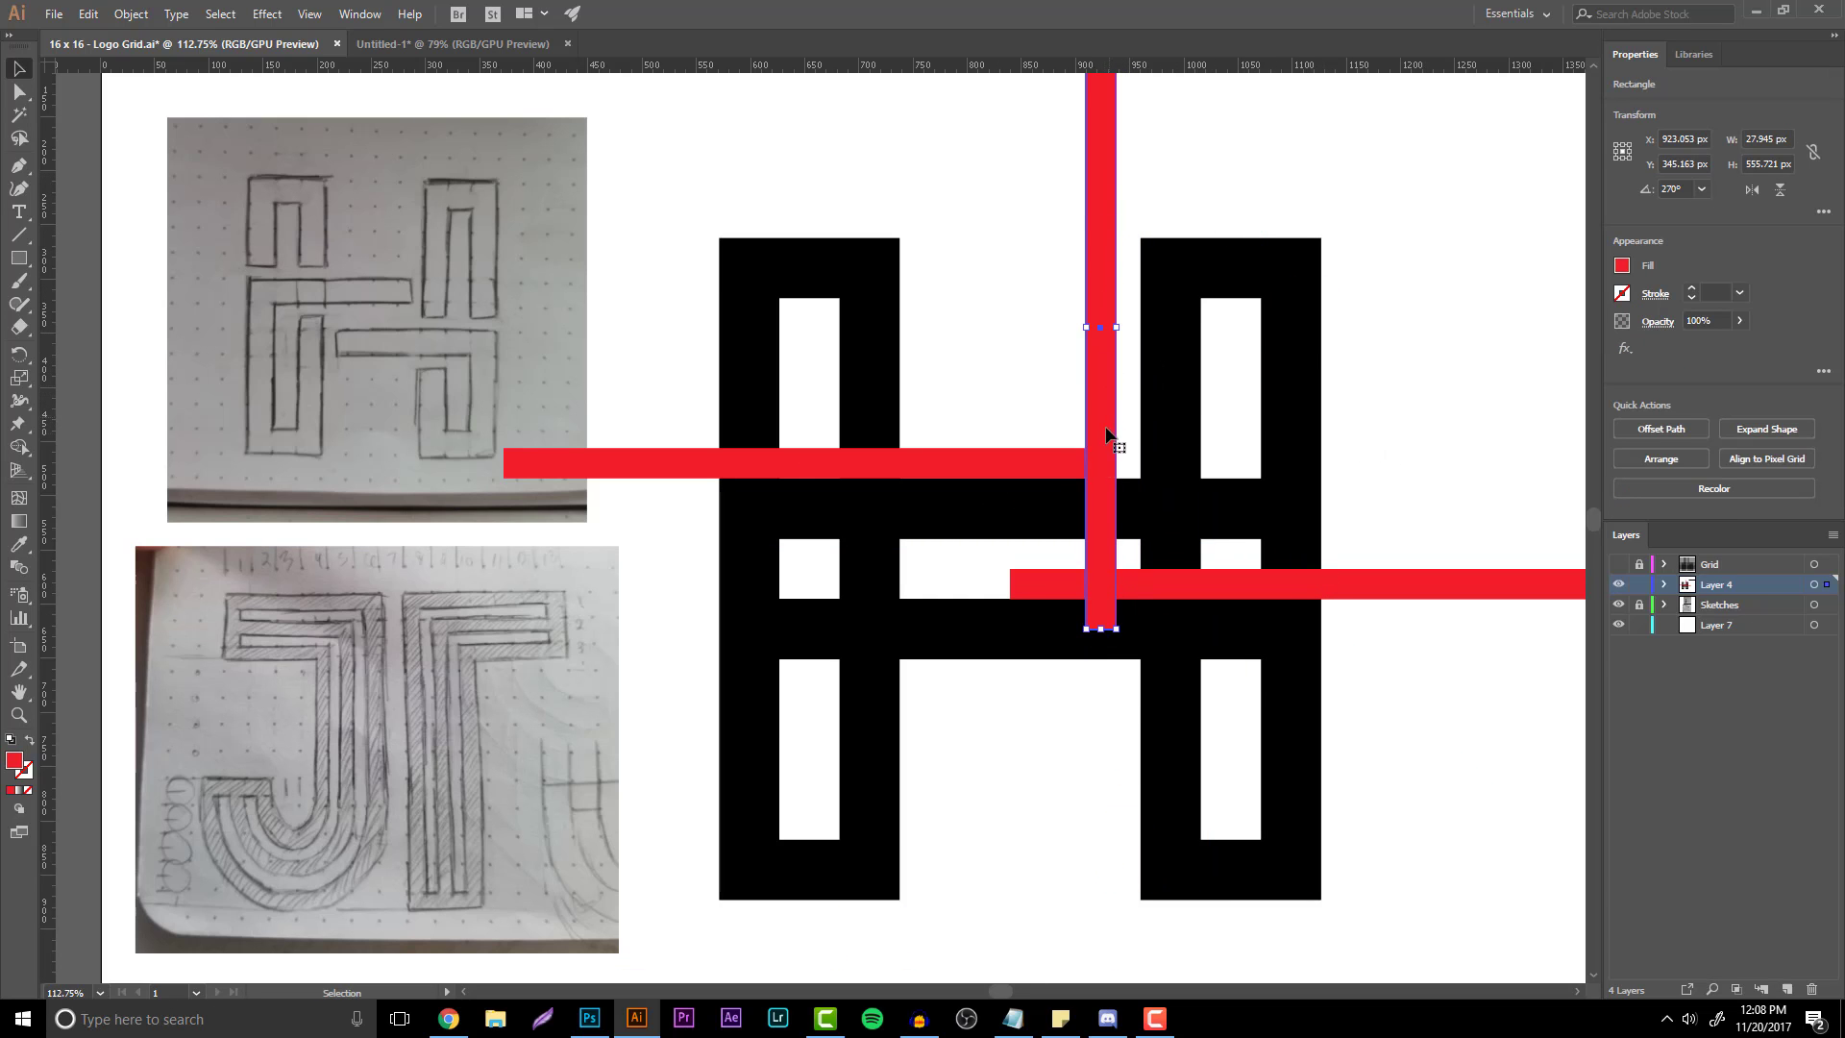
left_click_drag(1108, 435, 1122, 399)
left_click(1425, 368)
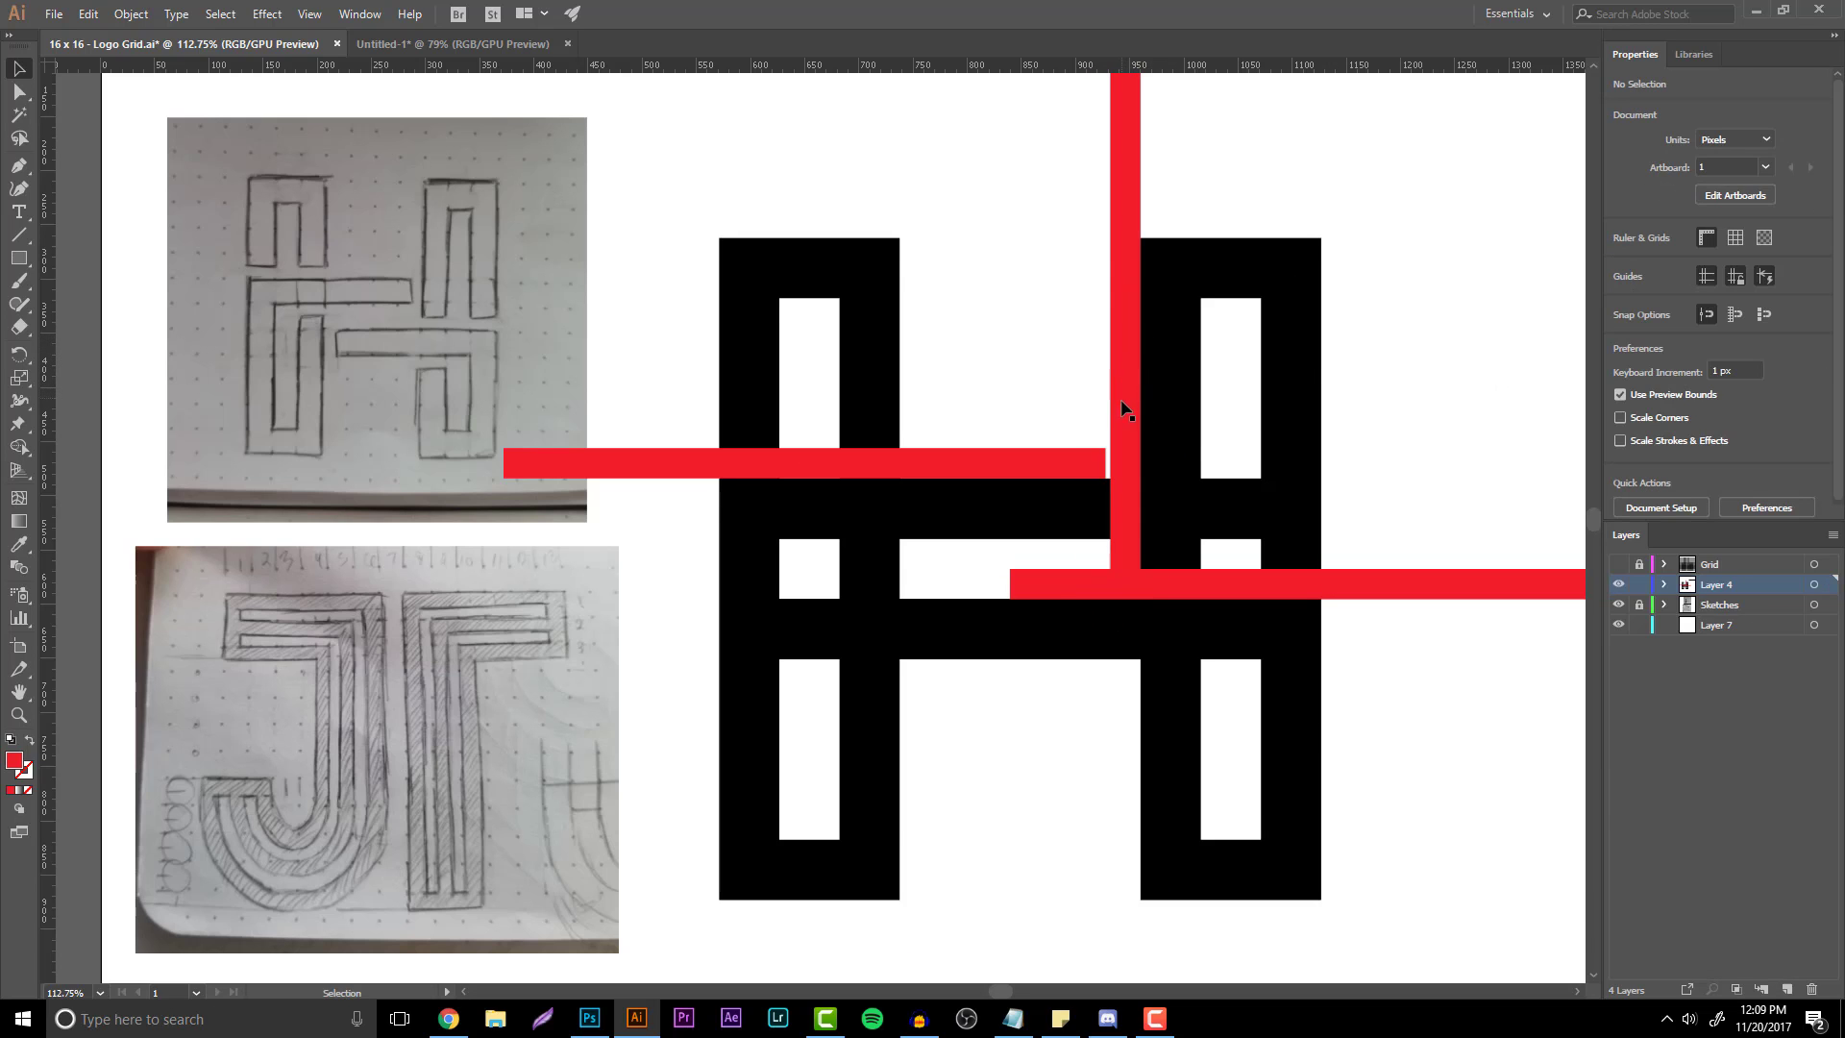
- Duplicate the lower horizontal red bar directly beneath the lower crossbar, crossing the right stem
scroll(1122, 409, "down", 1)
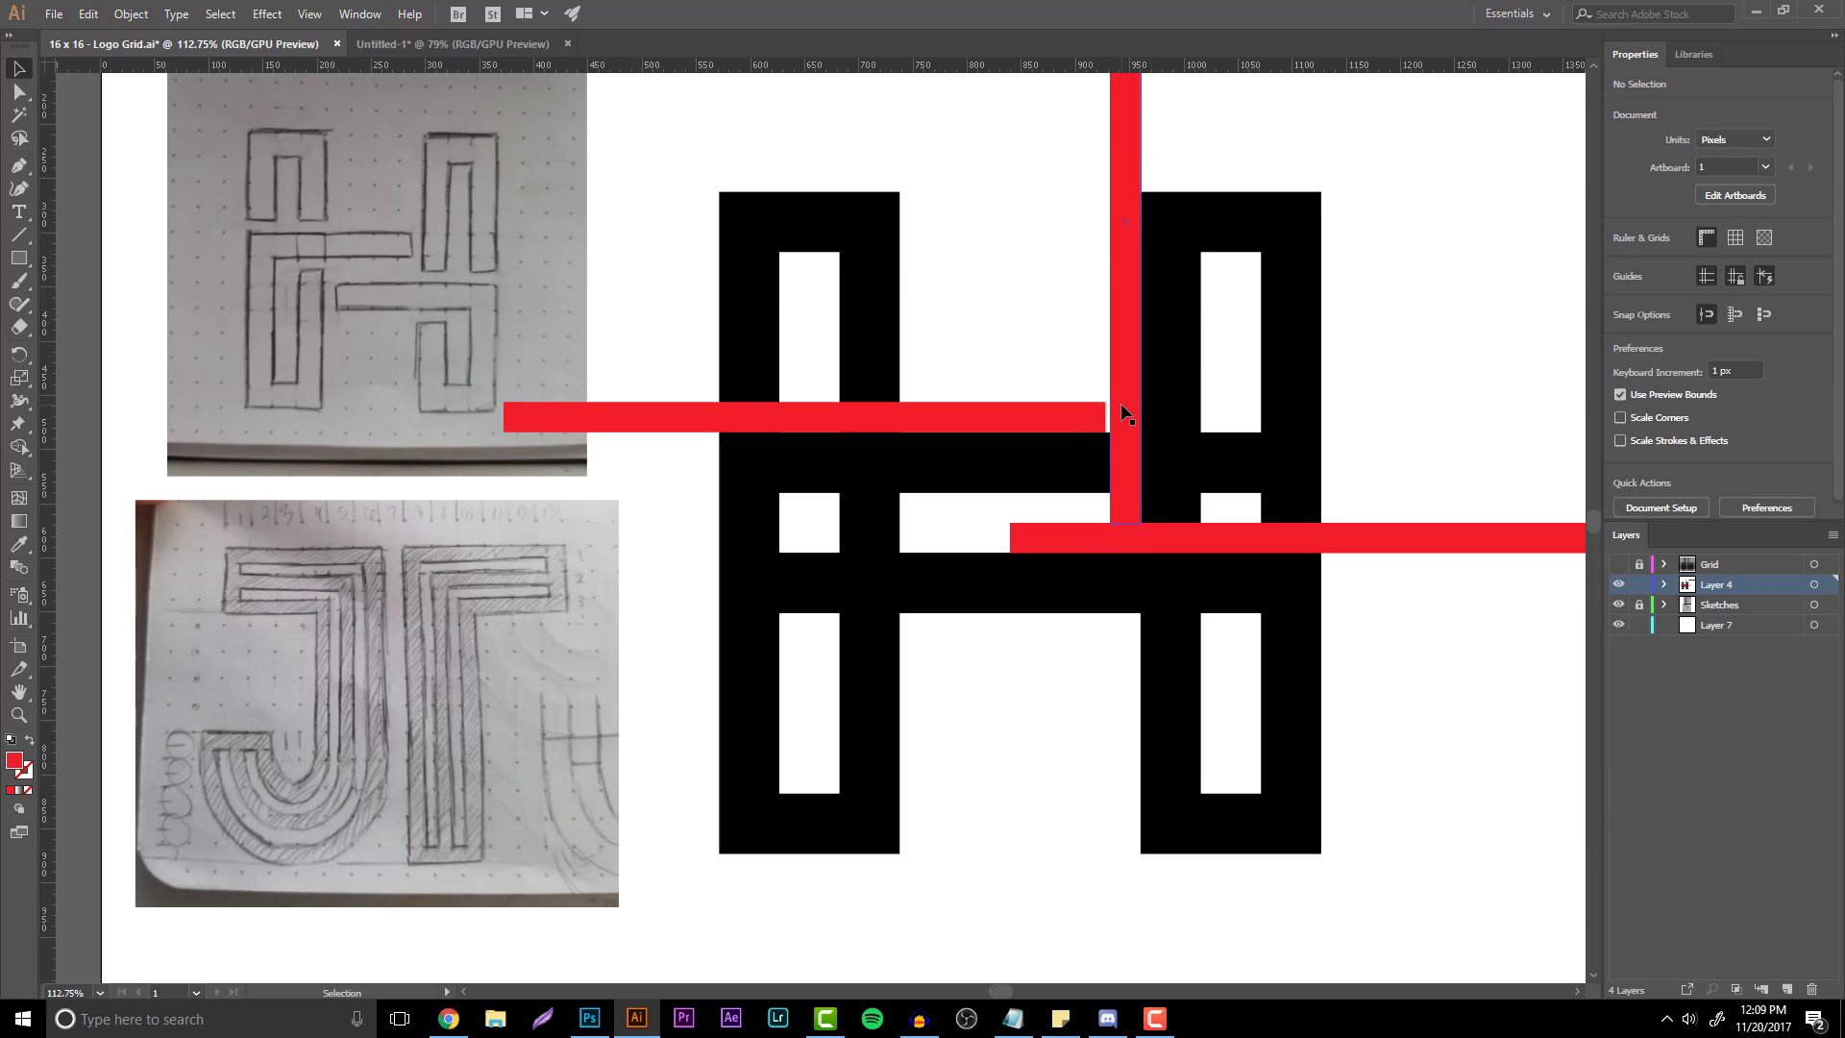
left_click(1359, 540)
left_click_drag(1380, 540, 1384, 630)
left_click(1419, 694)
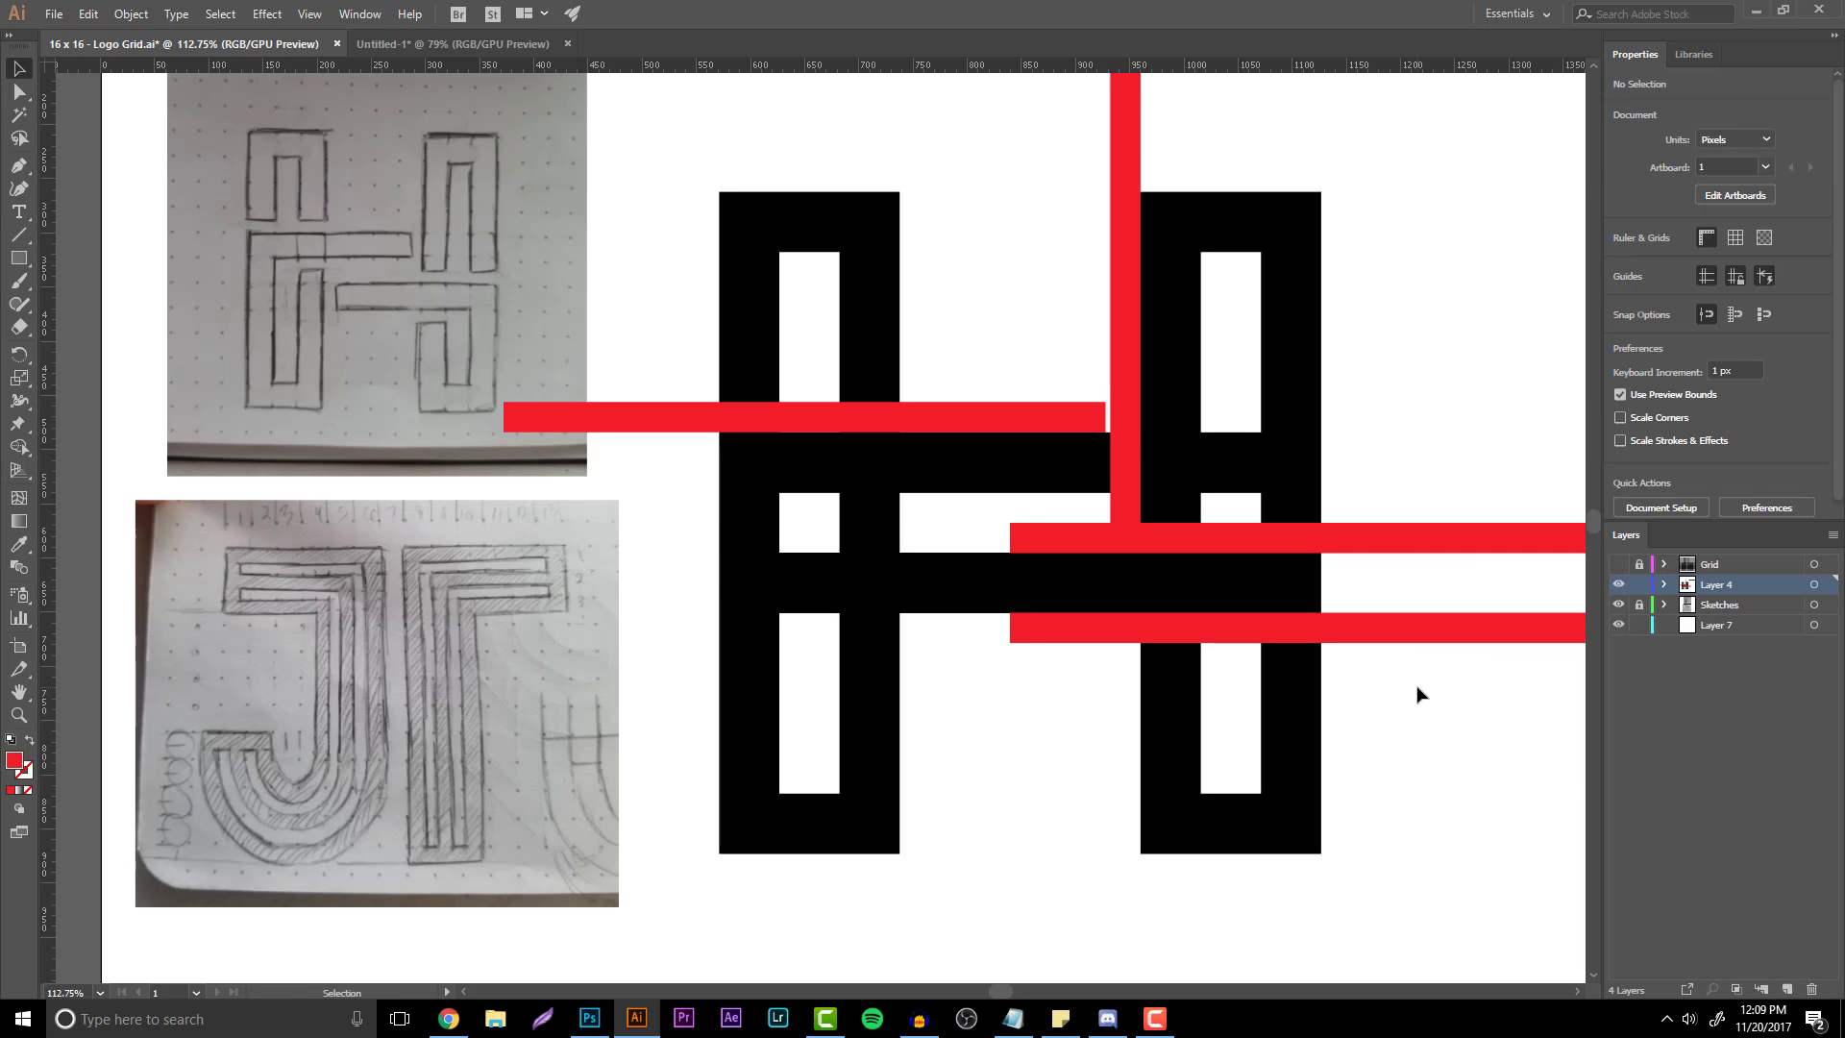
- Duplicate the vertical red bar and place it against the left stem's inner edge, starting just below the upper crossbar and crossing the lower one
left_click(1127, 385)
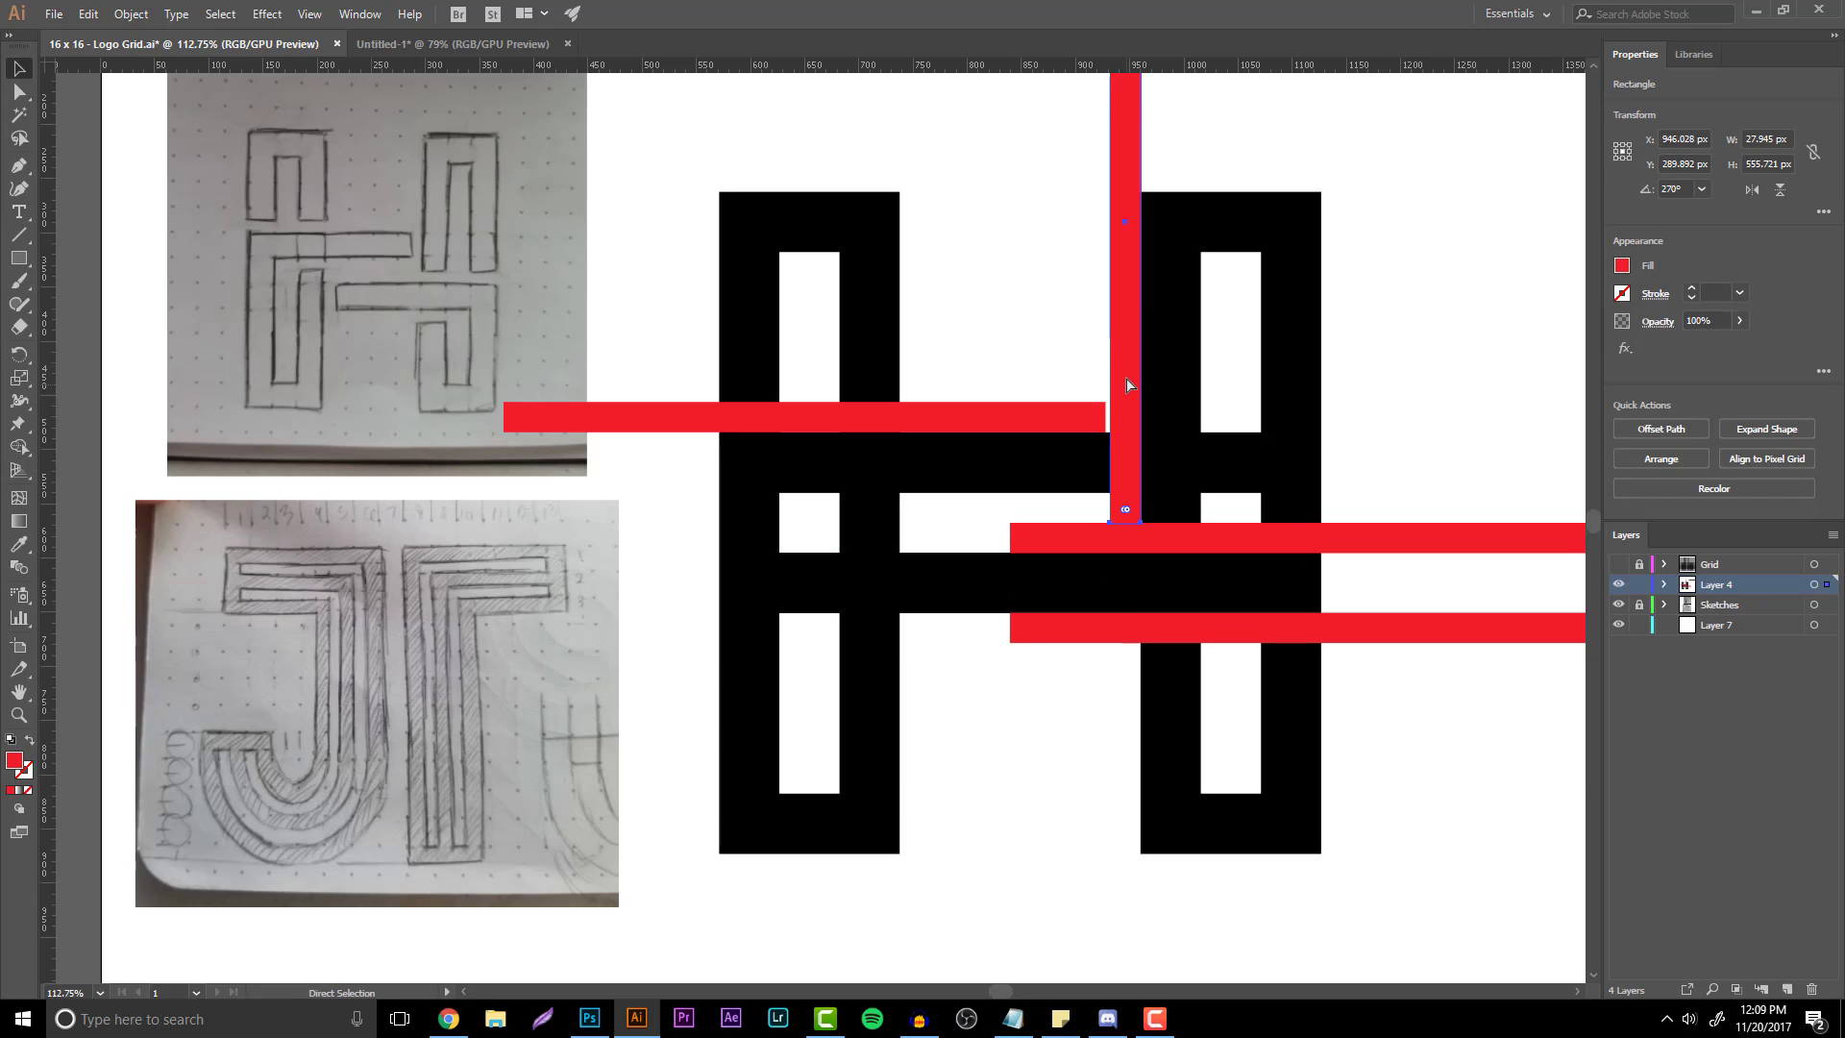
scroll(1125, 374, "down", 1)
scroll(1120, 274, "down", 1)
left_click_drag(1134, 216, 917, 777)
scroll(939, 506, "down", 1)
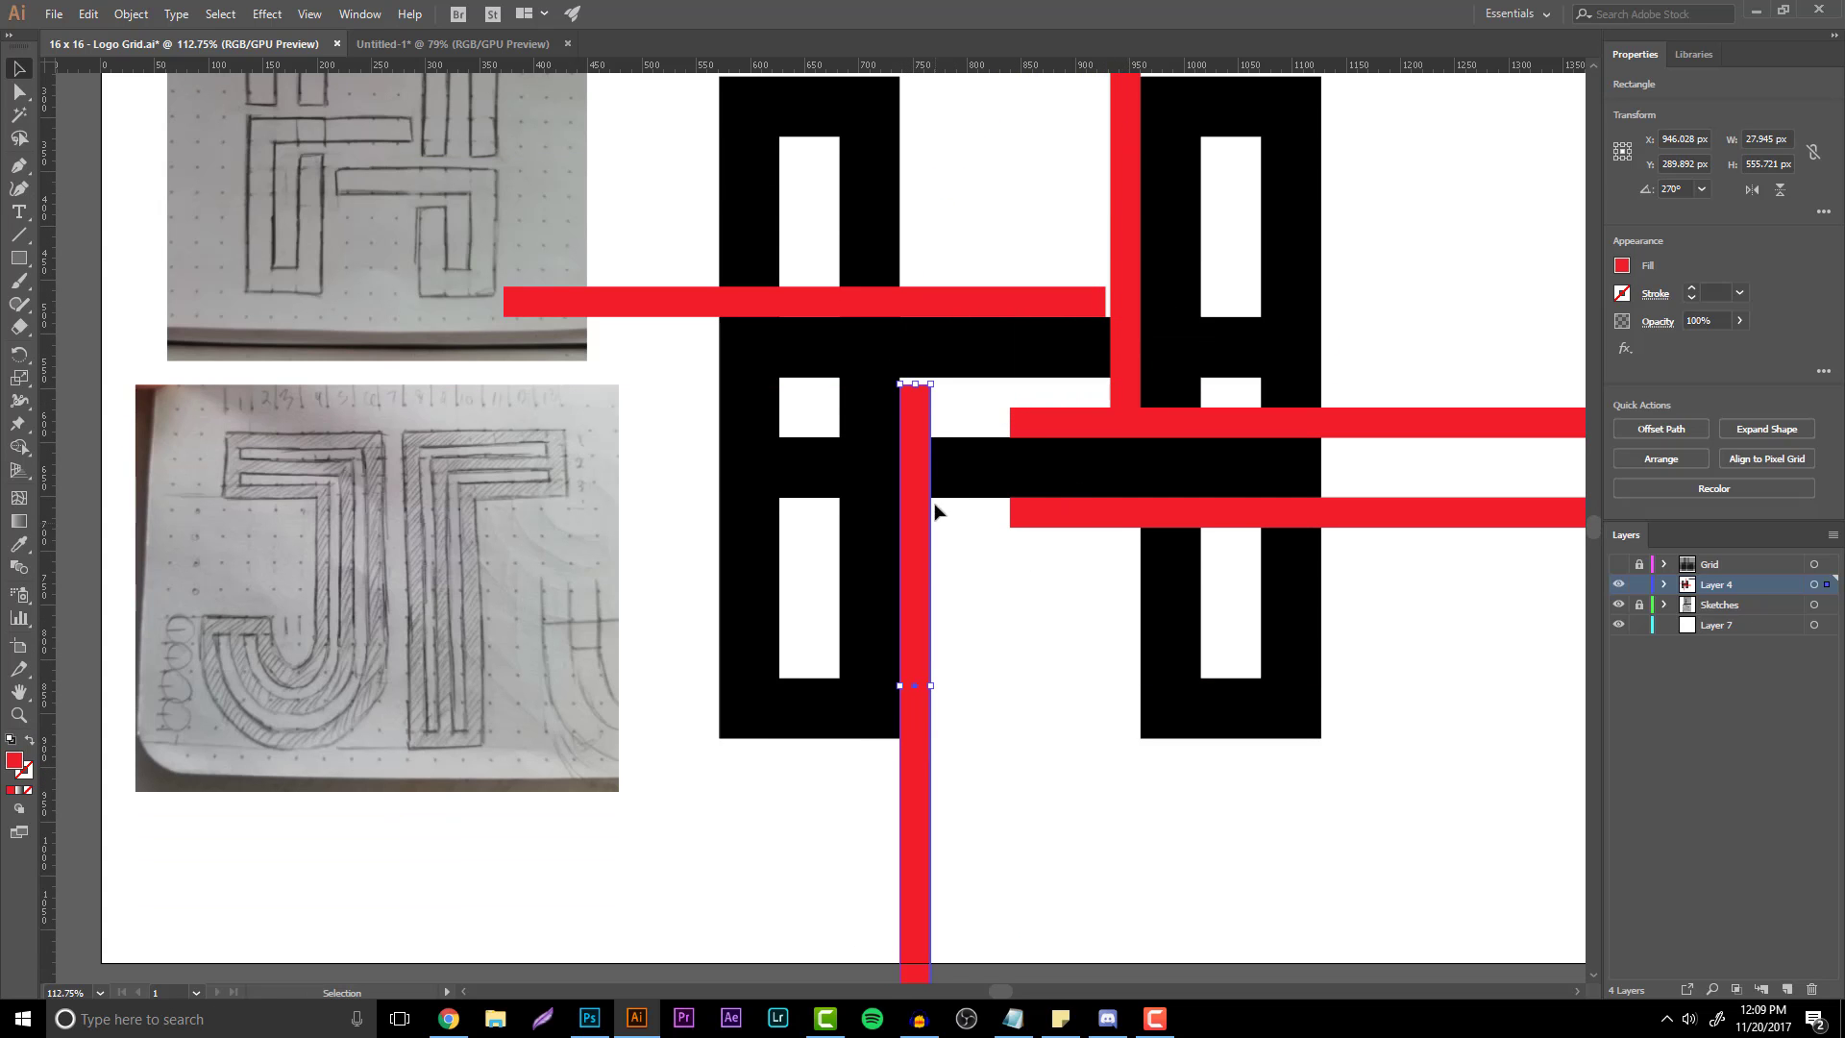
left_click(976, 560)
scroll(1074, 630, "up", 3)
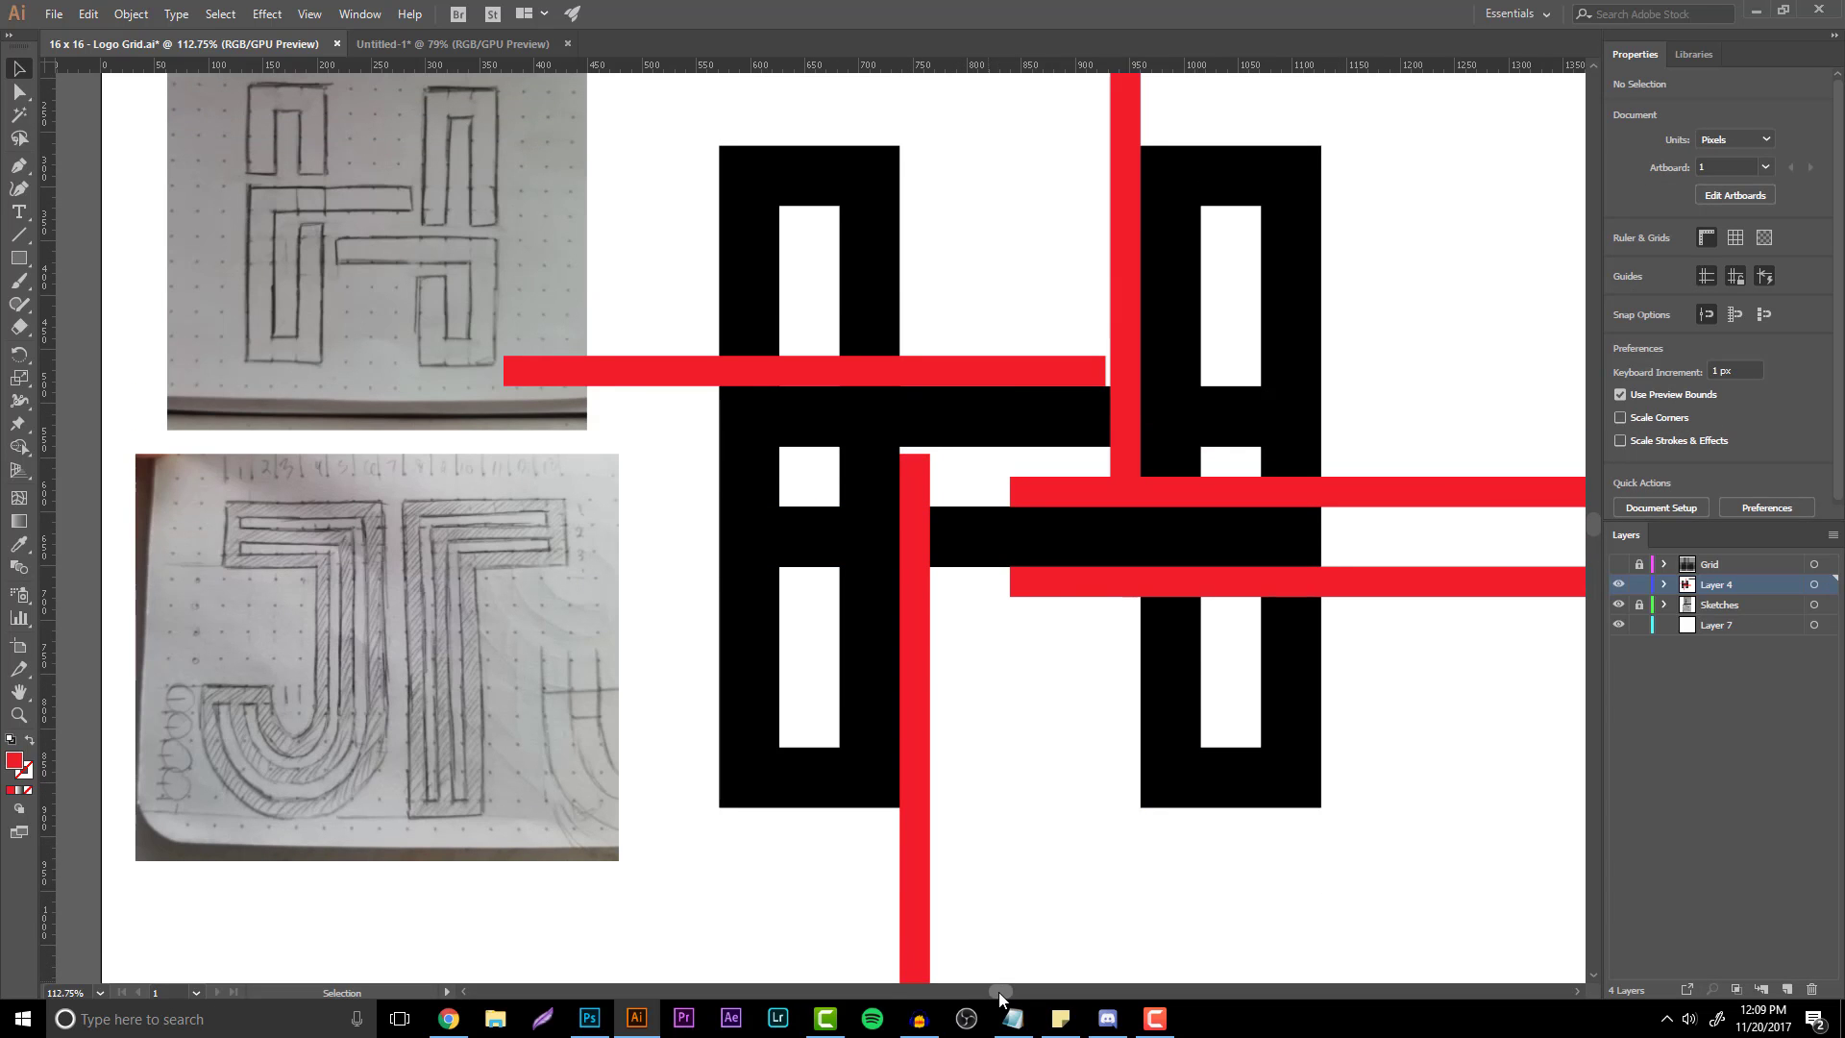
- Select all the H pieces and use Shape Builder to erase the upper red bar, cutting a gap through the left stem
left_click_drag(999, 992, 1011, 992)
scroll(894, 750, "up", 3)
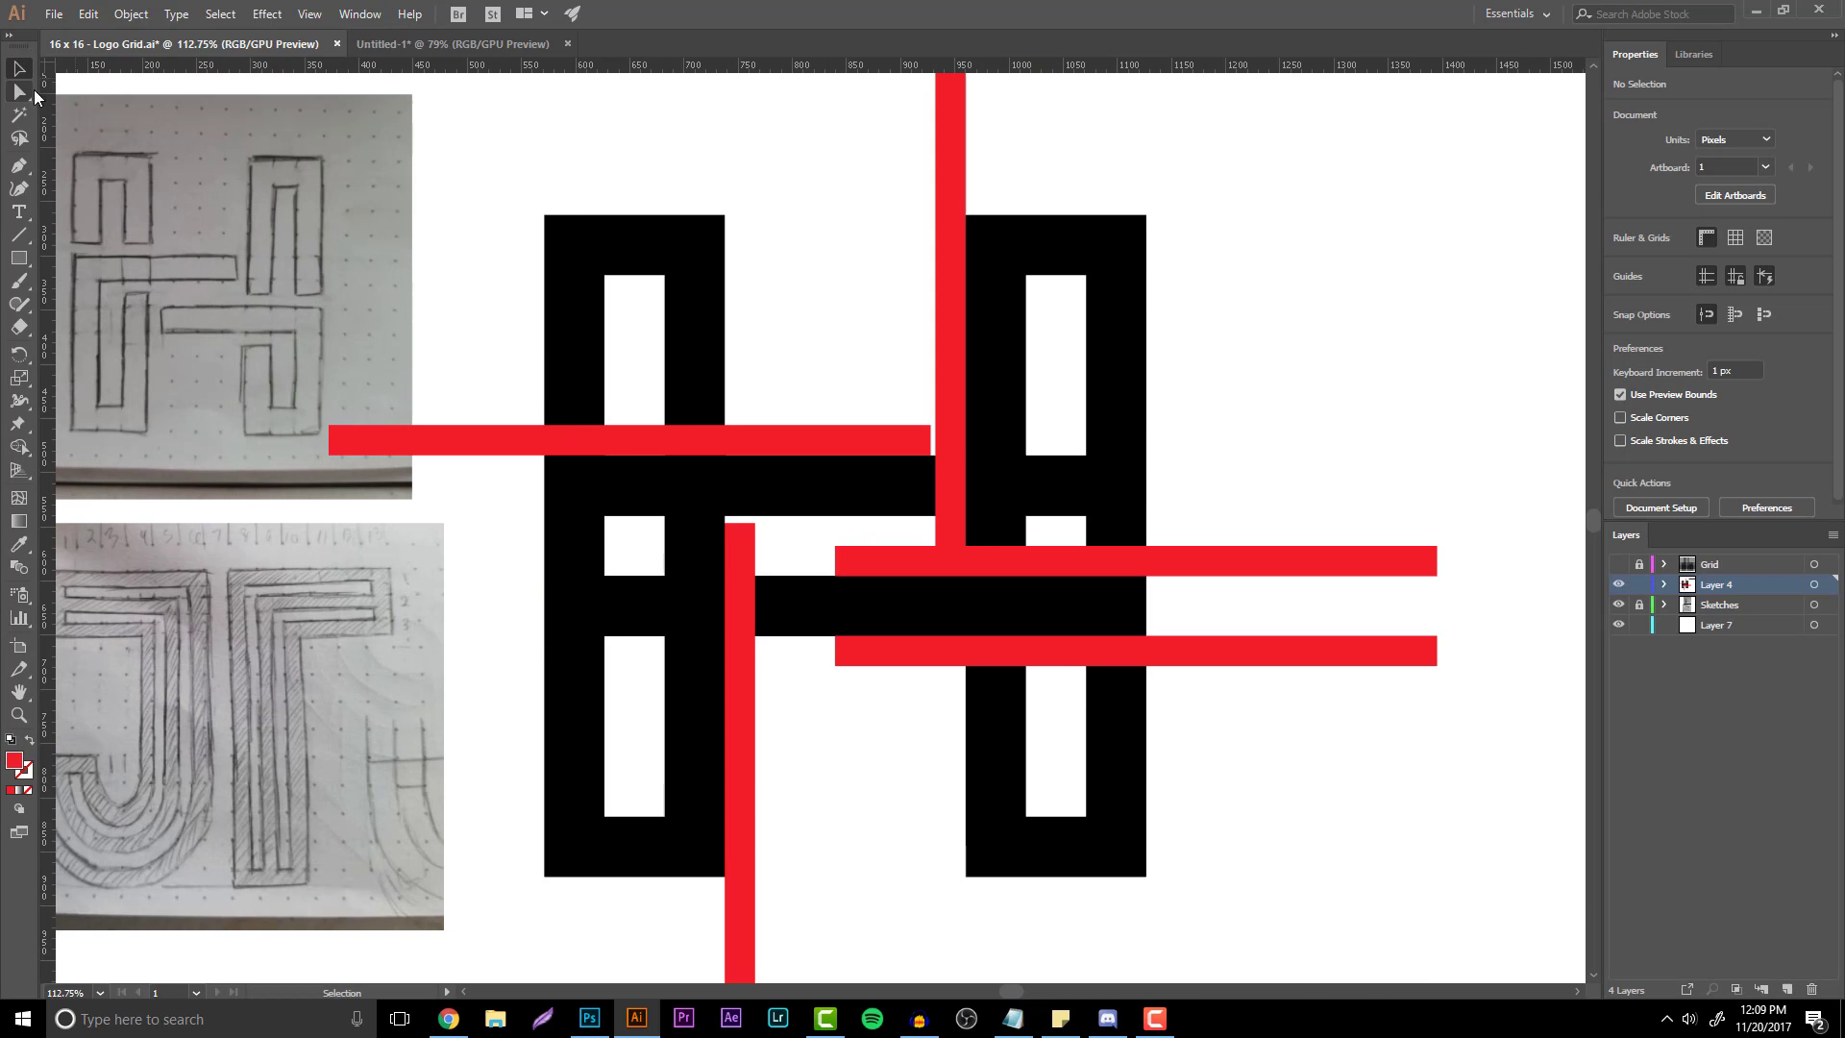
mouse_move(1391, 963)
left_mouse_down()
mouse_move(1058, 766)
mouse_move(555, 173)
mouse_move(515, 68)
mouse_move(518, 174)
left_mouse_up()
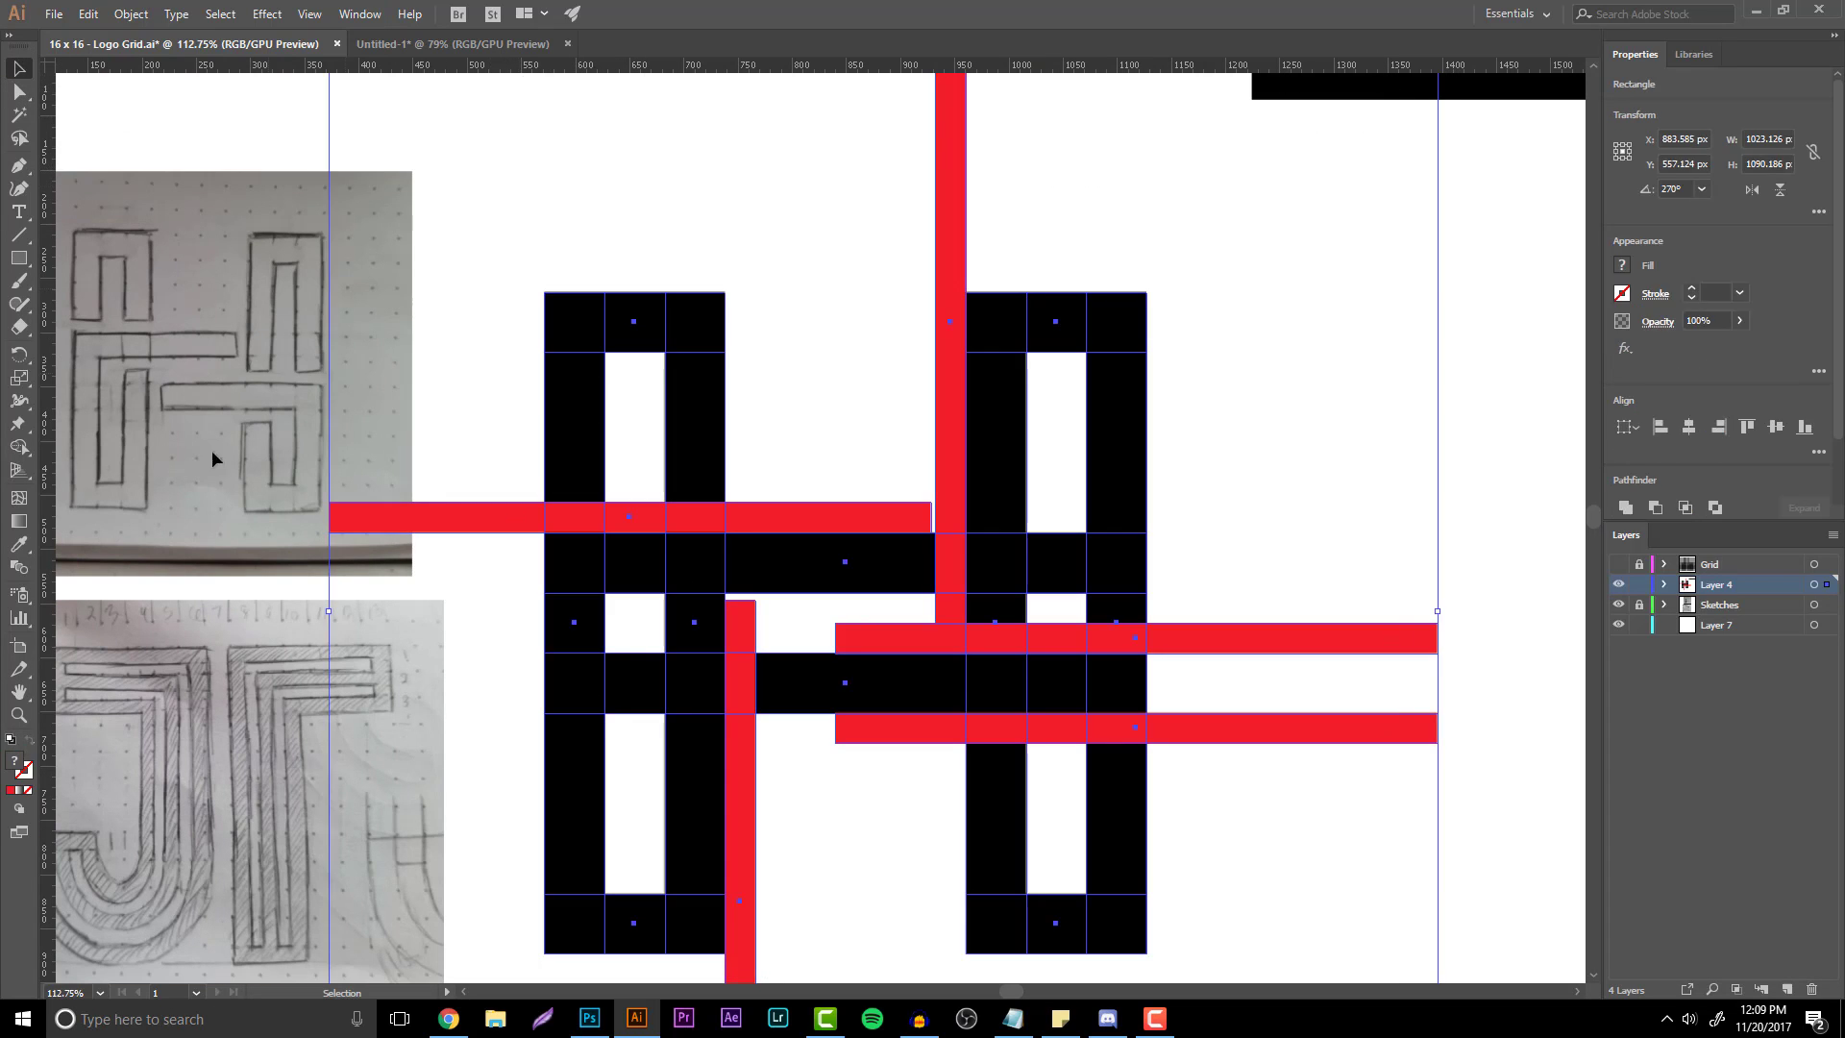
left_click(18, 449)
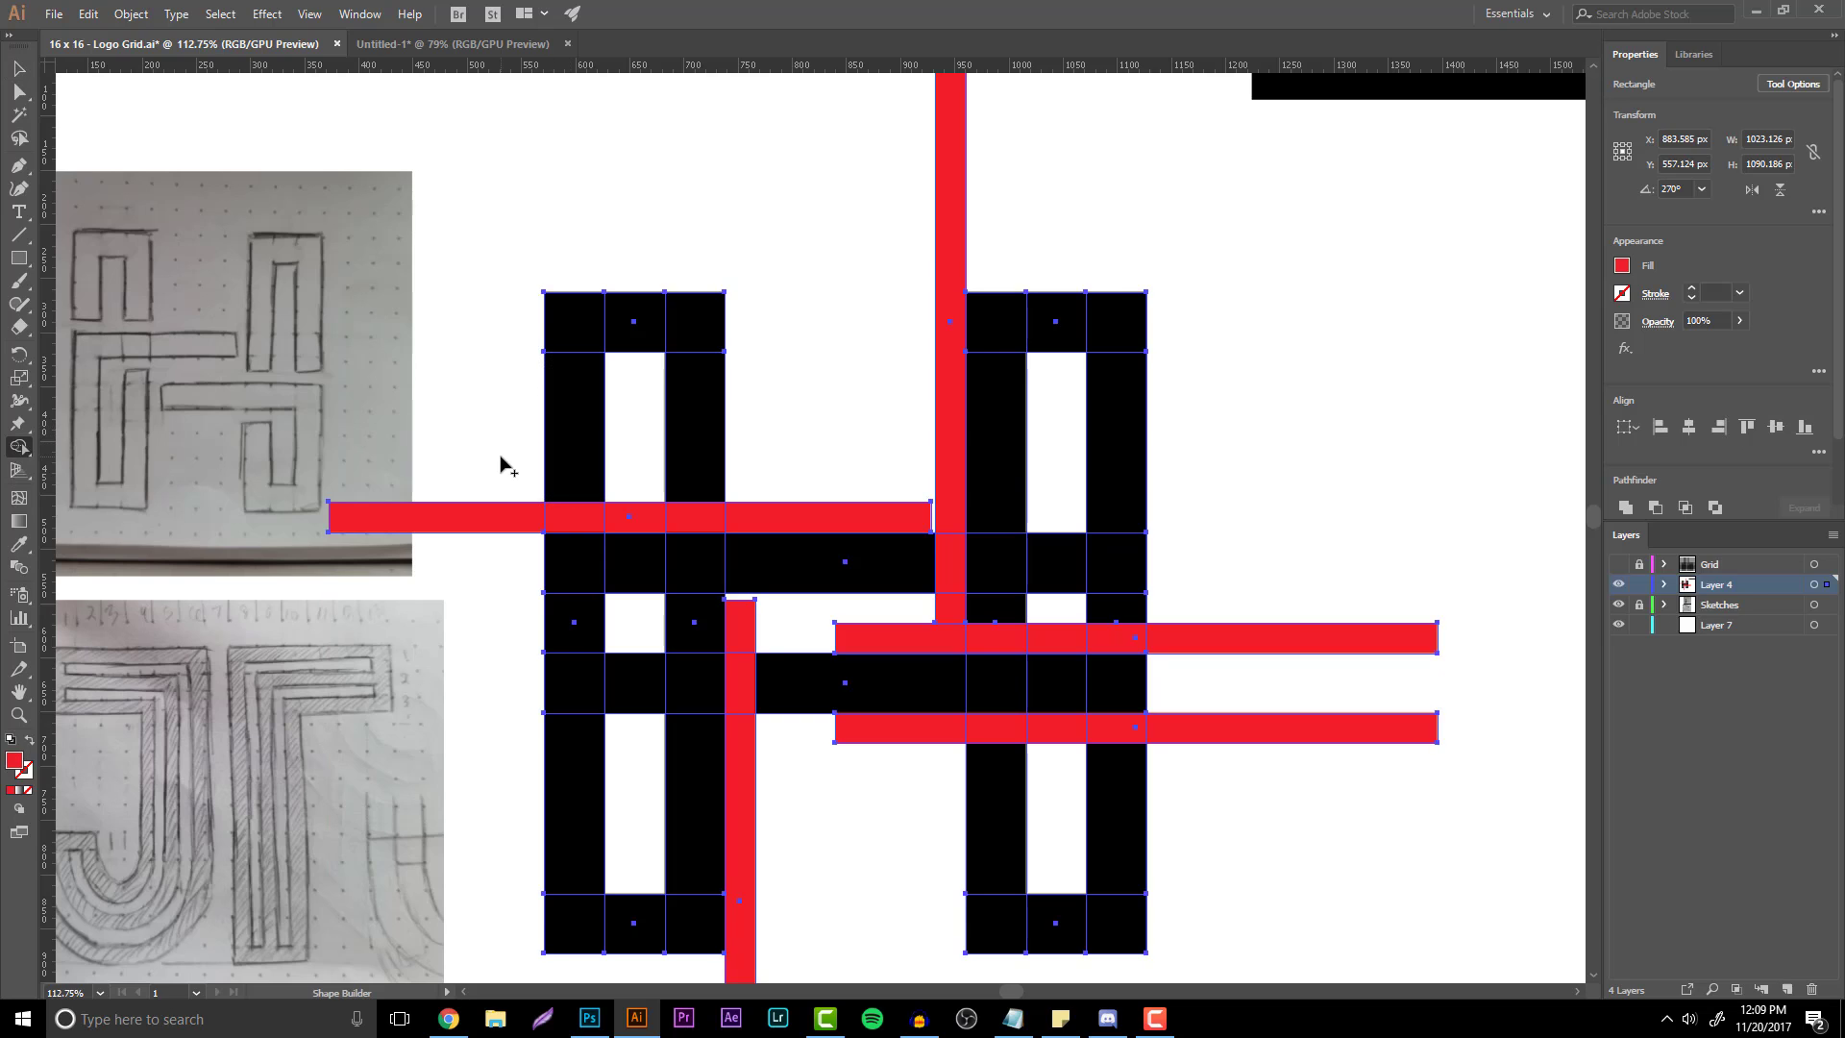
left_click(492, 526, "alt")
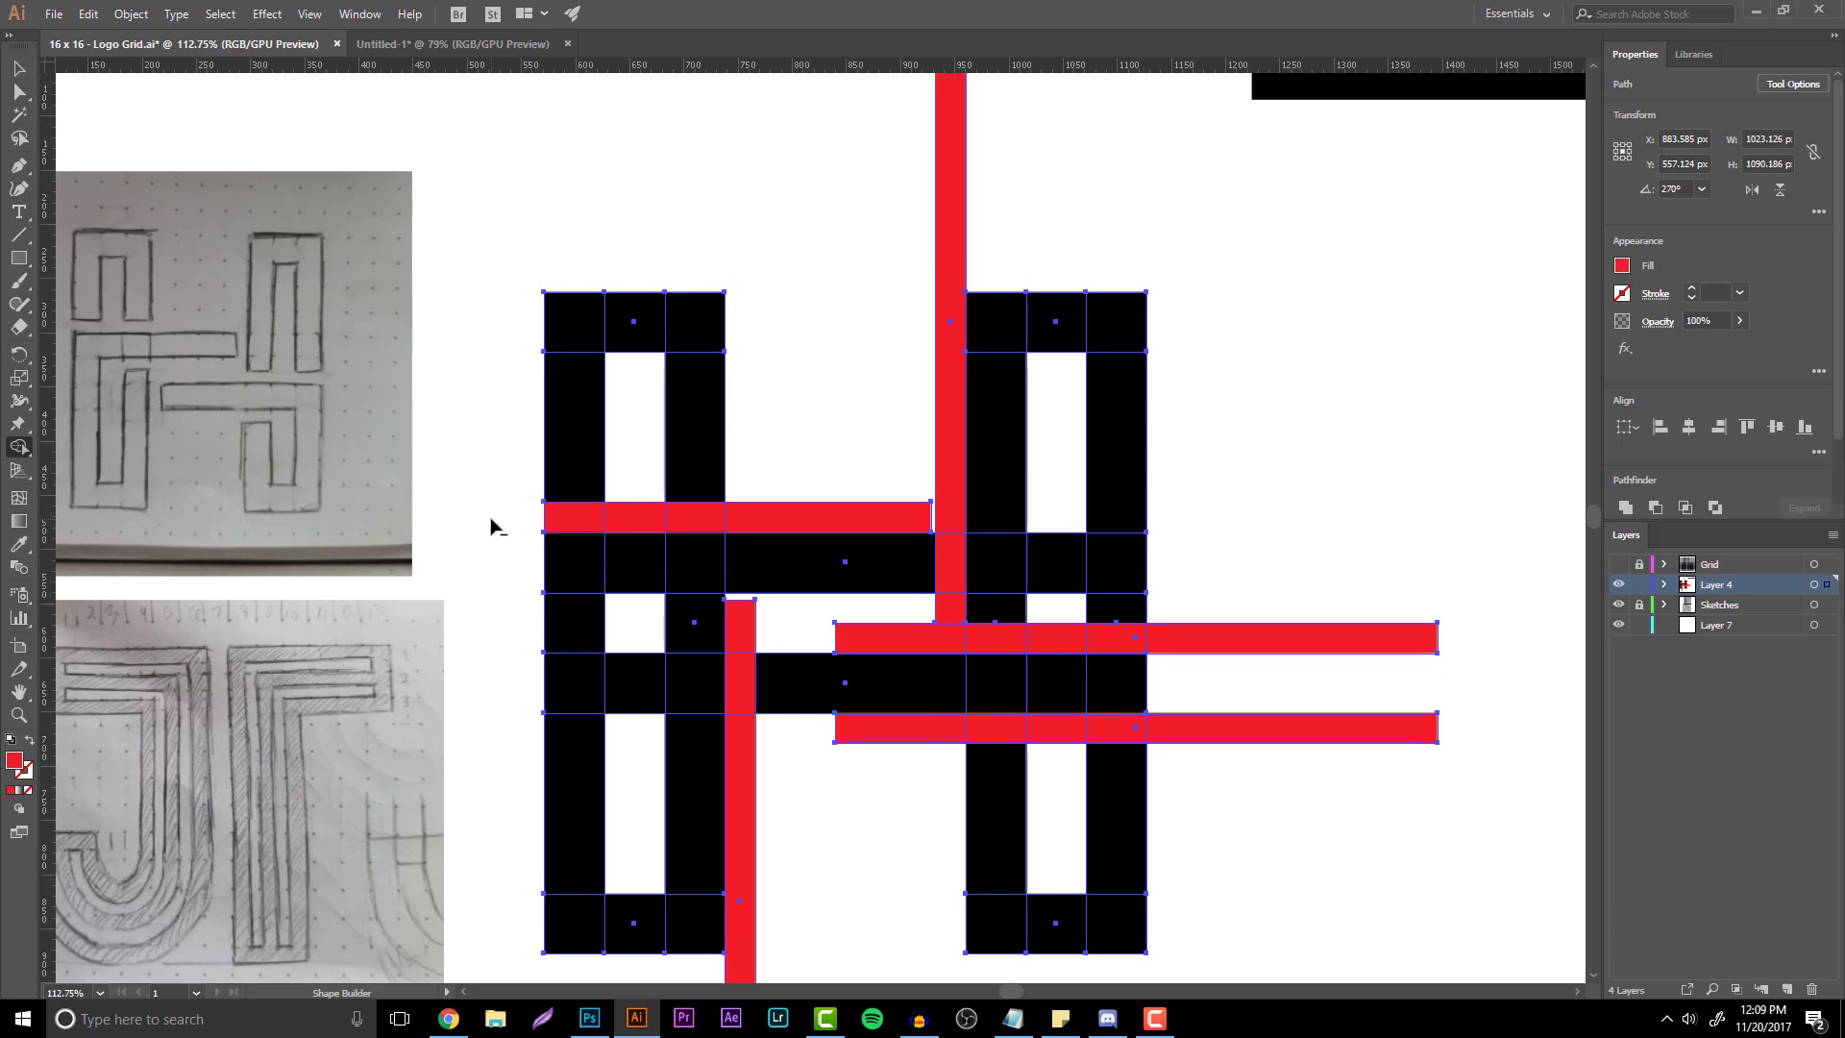
left_click(563, 515, "alt")
left_click(644, 517, "alt")
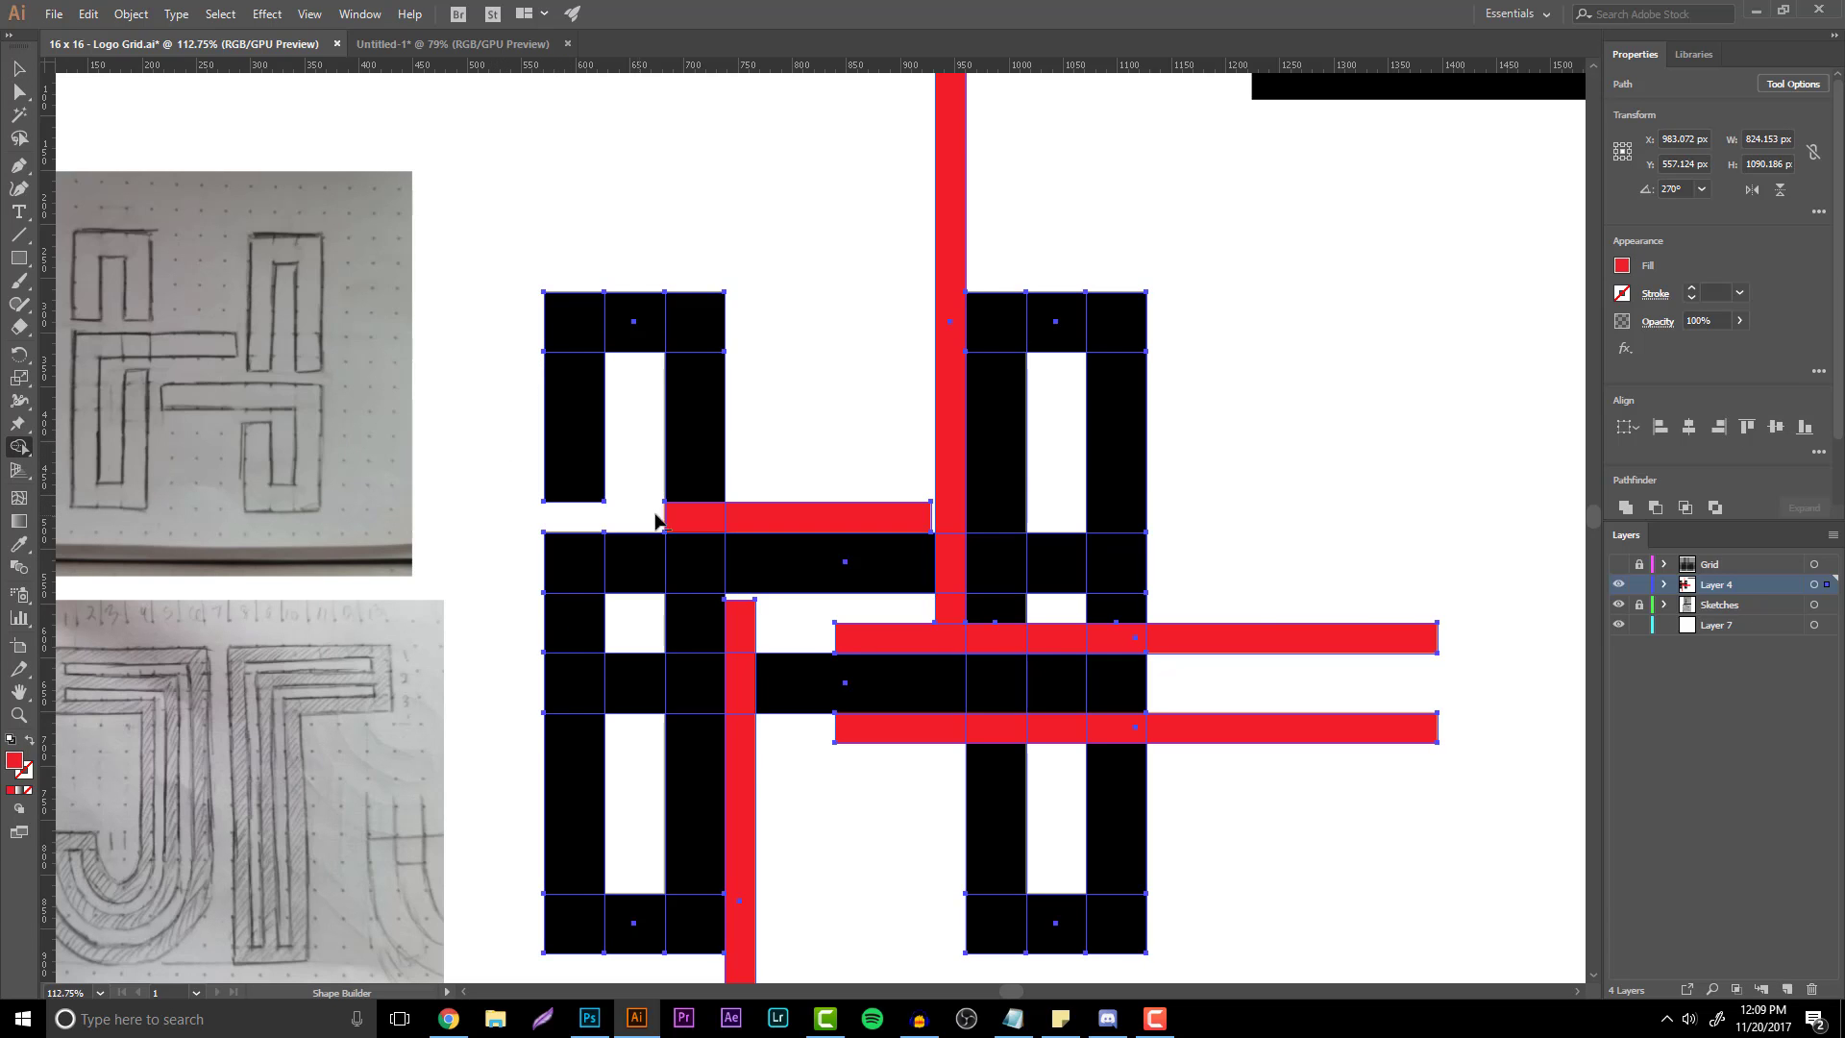
left_click(702, 520, "alt")
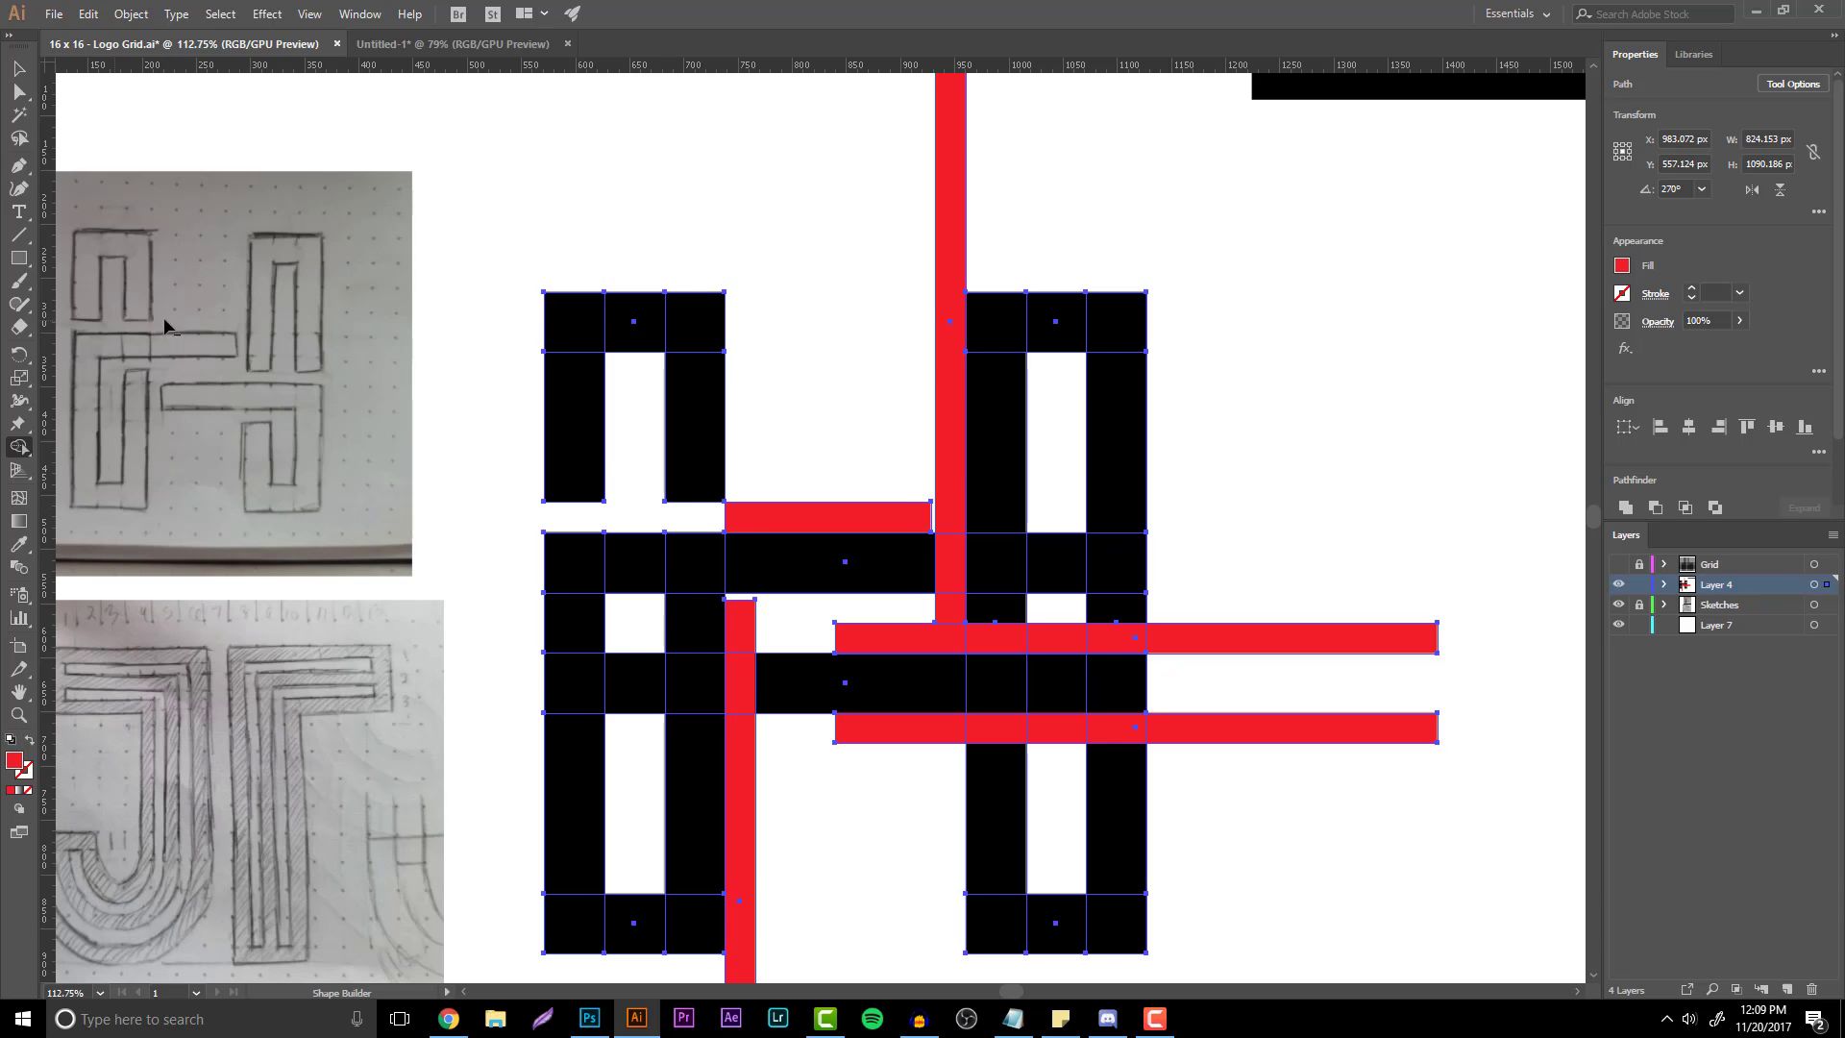
left_click(828, 524, "alt")
- Copy the red bar to directly beneath the upper crossbar and shorten it to run from the left stem's opening to past the vertical bar
scroll(711, 500, "down", 2)
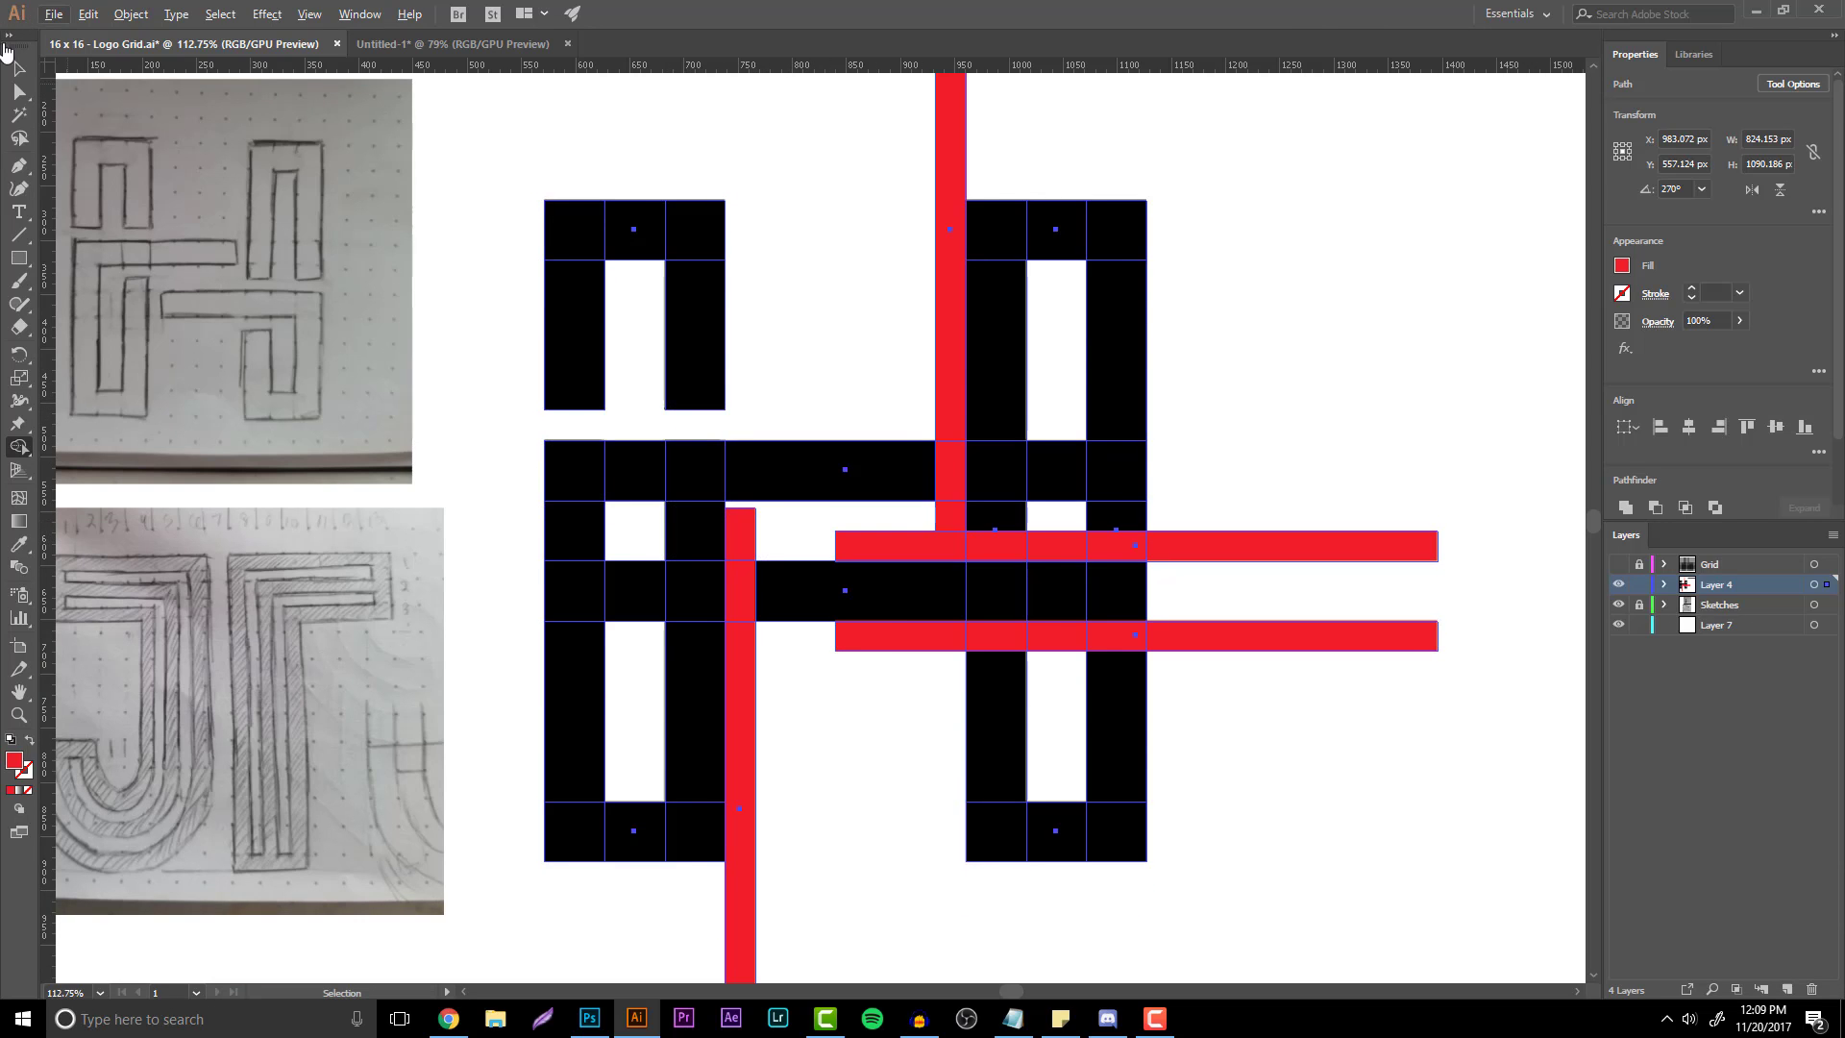
left_click(14, 73)
left_click(18, 91)
left_click(729, 317)
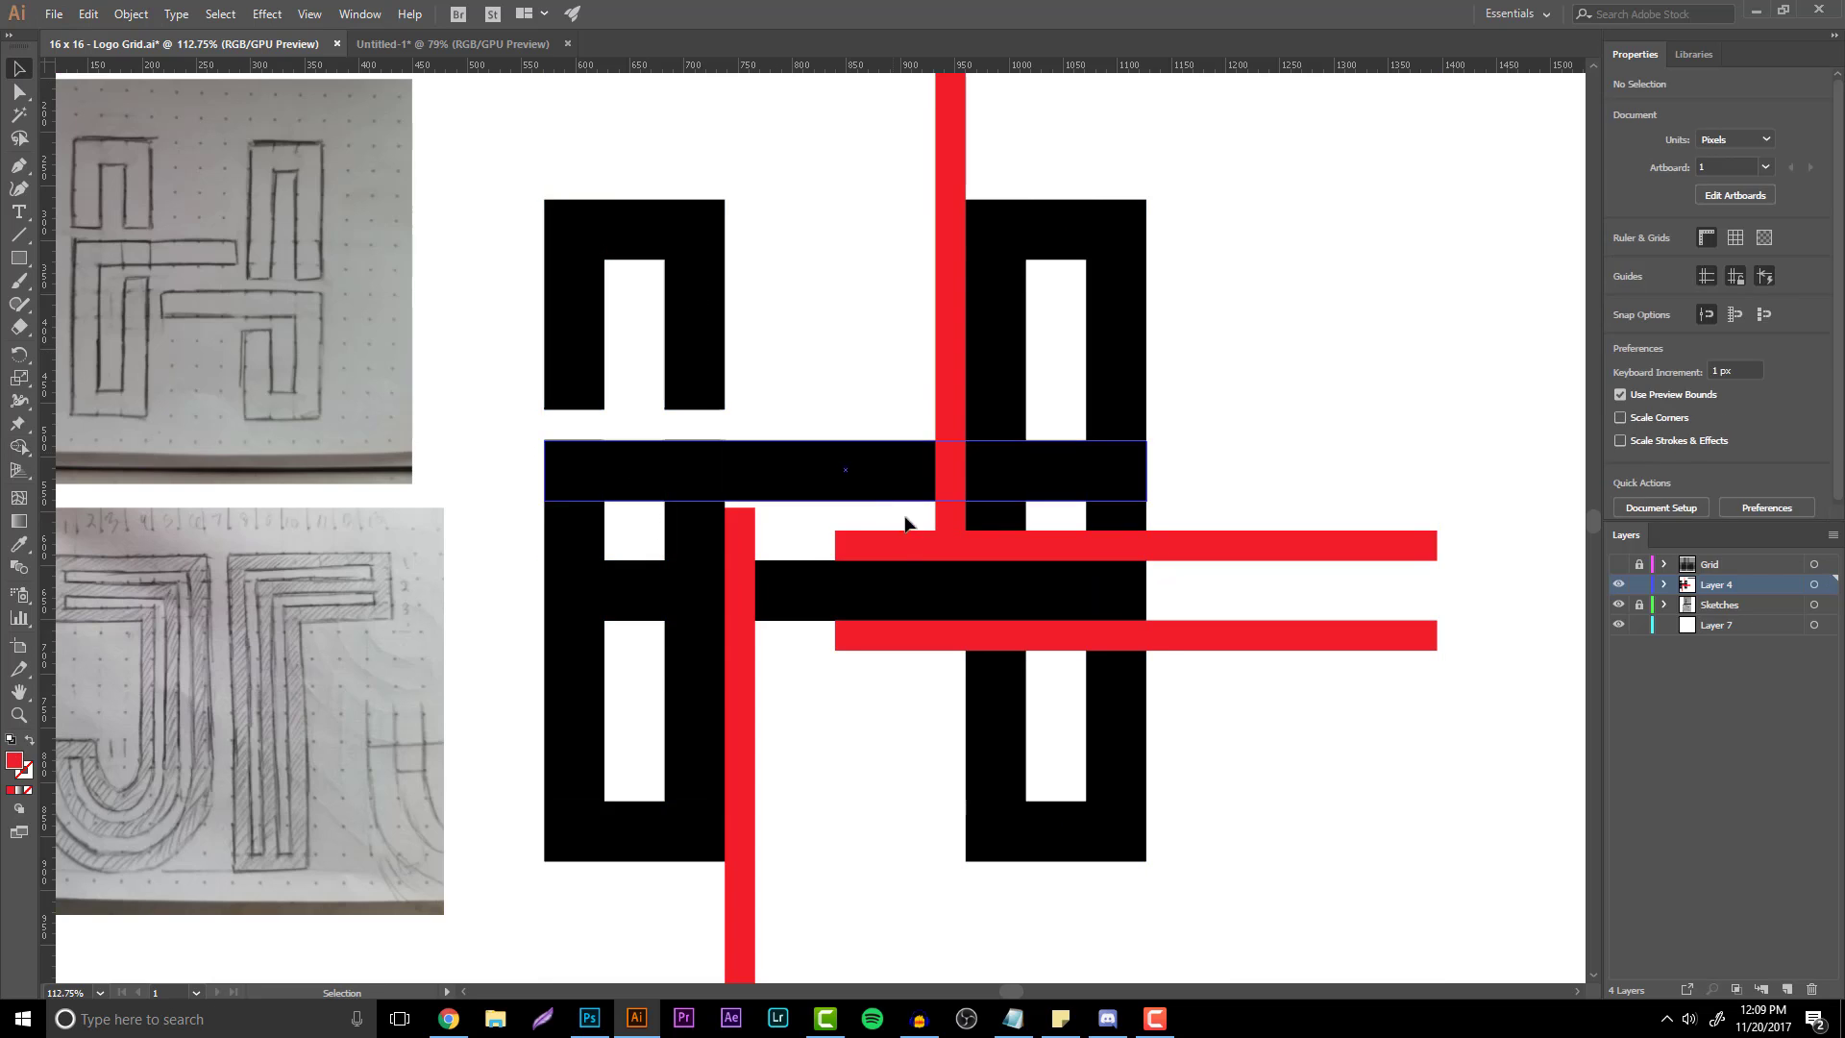
left_click(921, 548)
left_click_drag(921, 564, 694, 531)
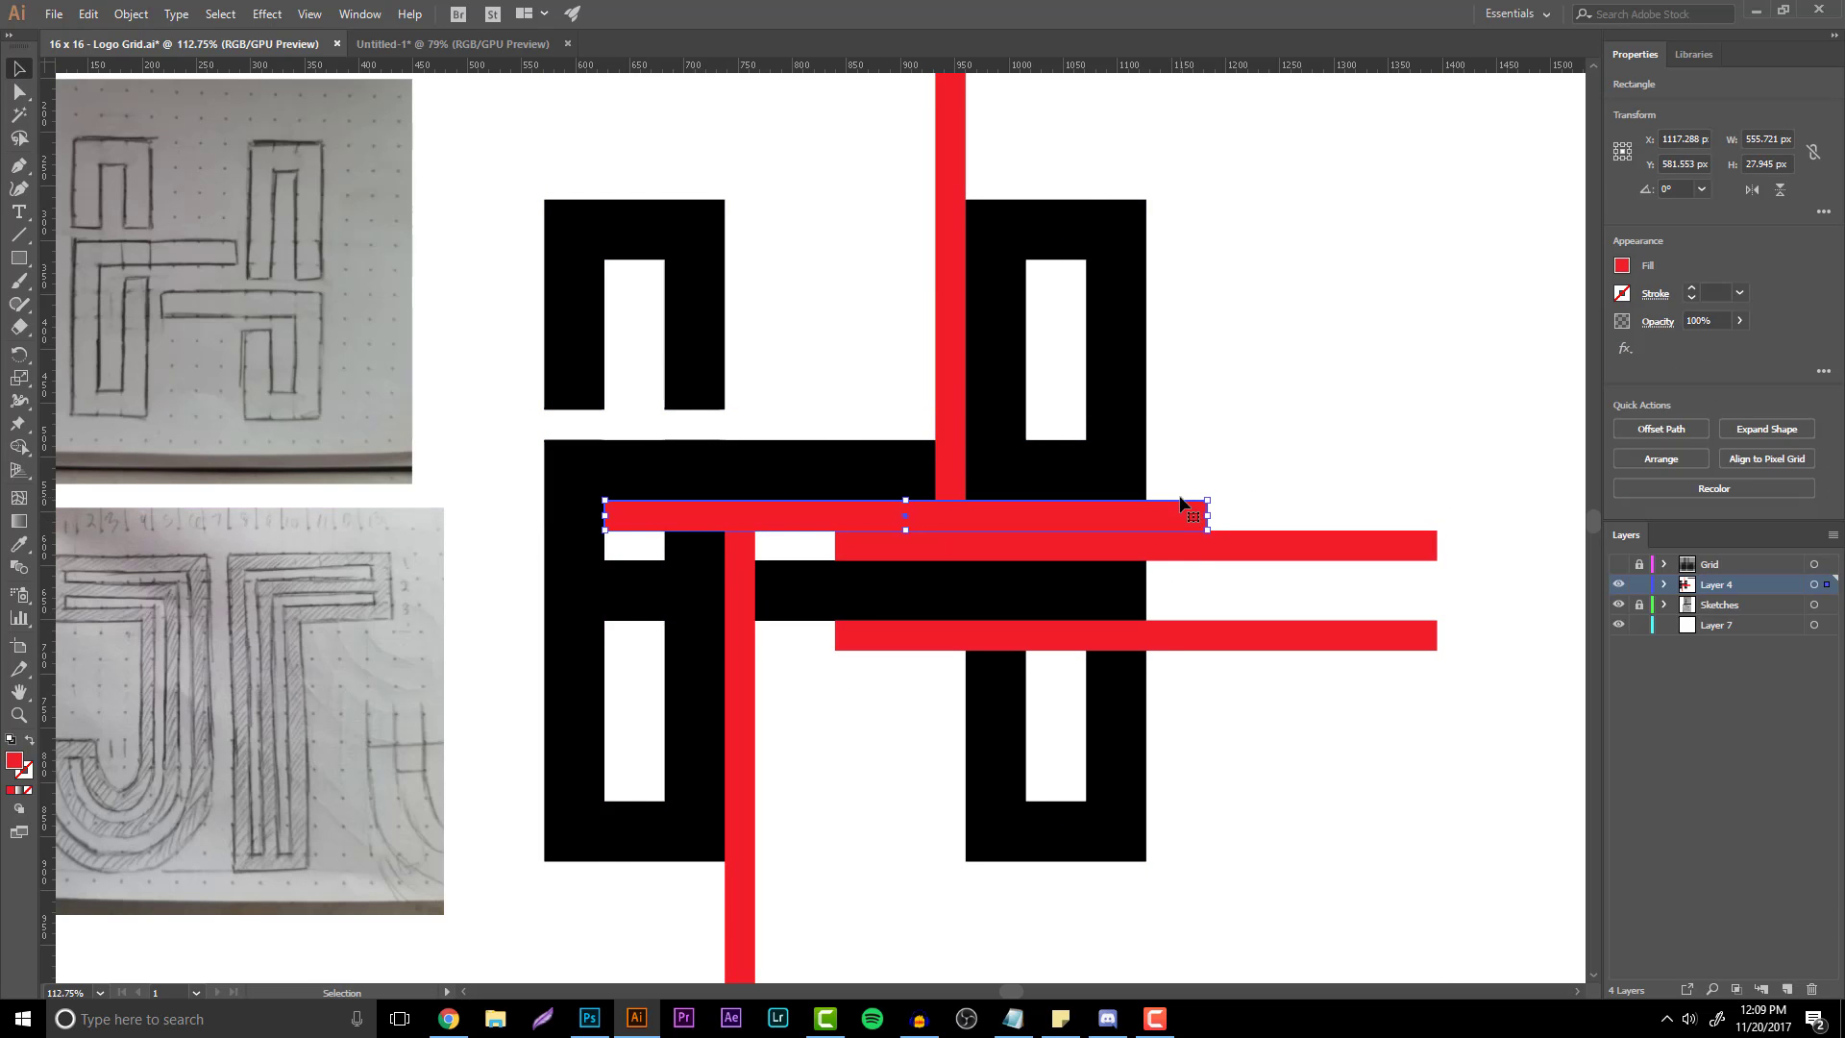
left_click_drag(1207, 516, 854, 530)
left_click(855, 712)
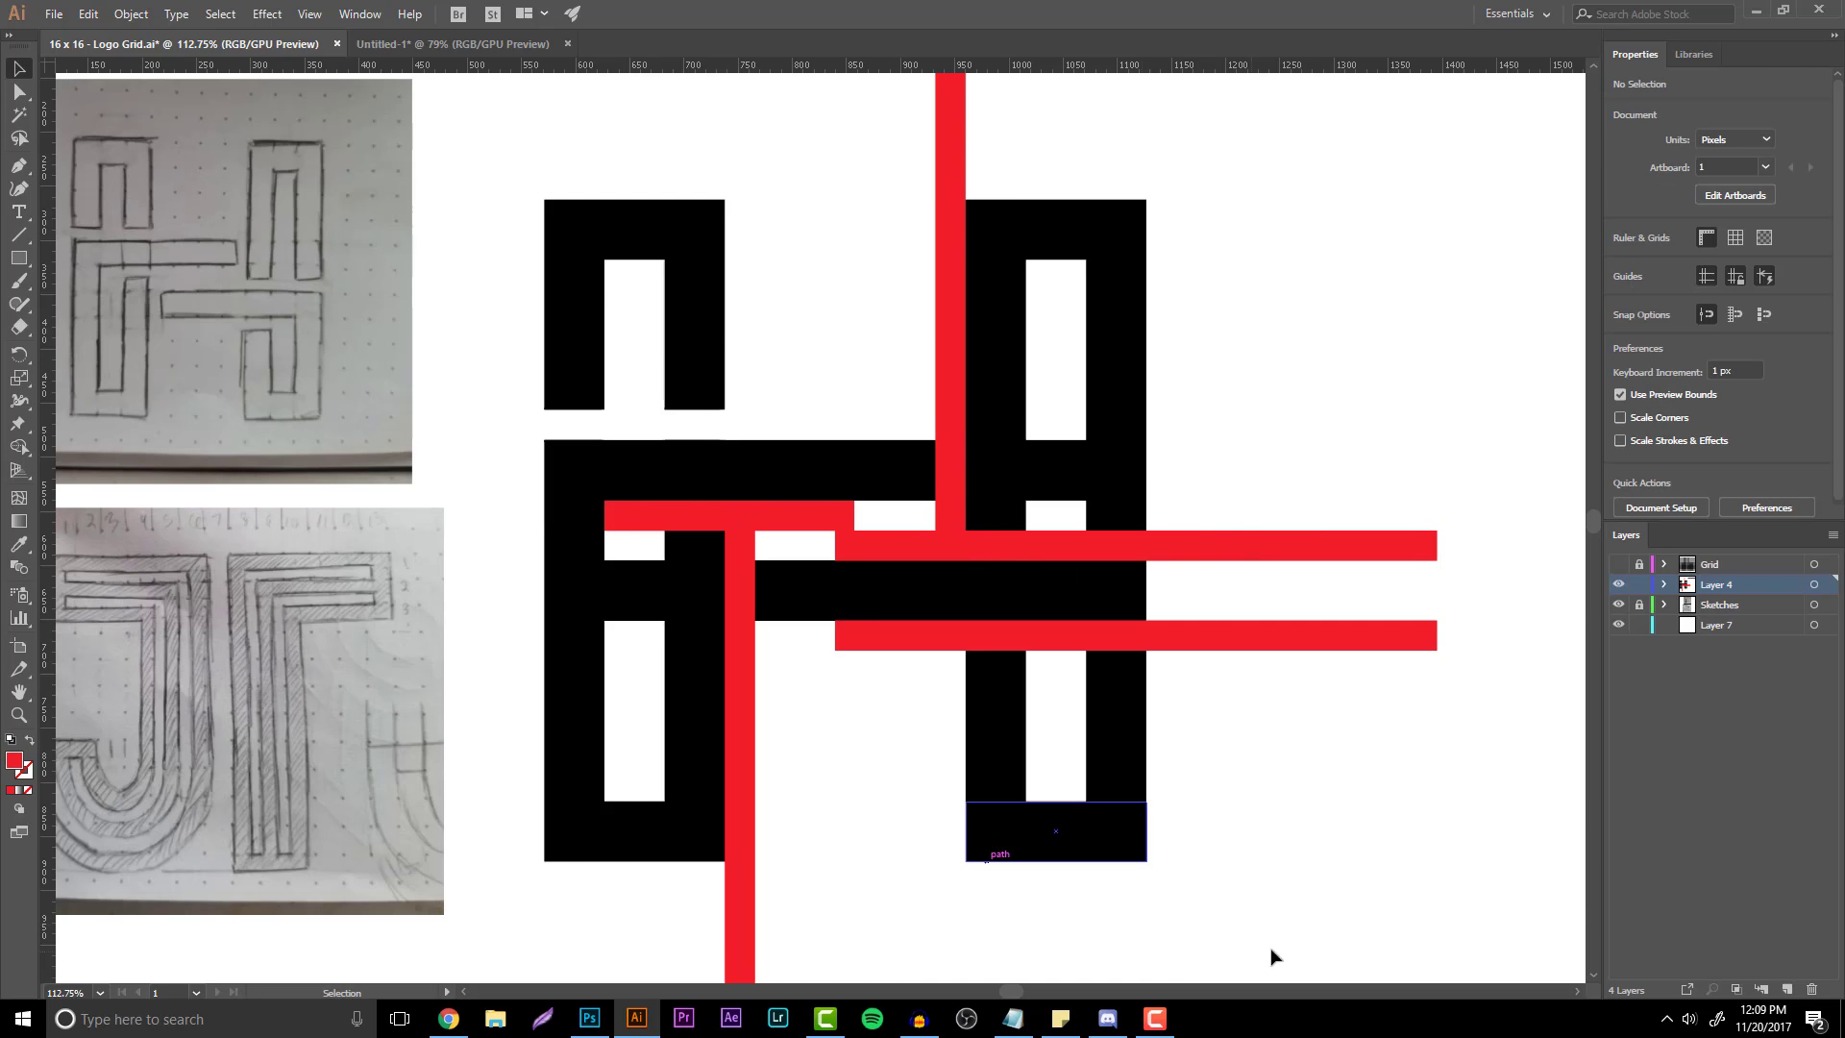
- With Shape Builder, erase the short and vertical red bars and the crossbar piece inside the left stem's opening, keeping the stem's inner leg
left_click_drag(1271, 949, 442, 226)
left_click(18, 447)
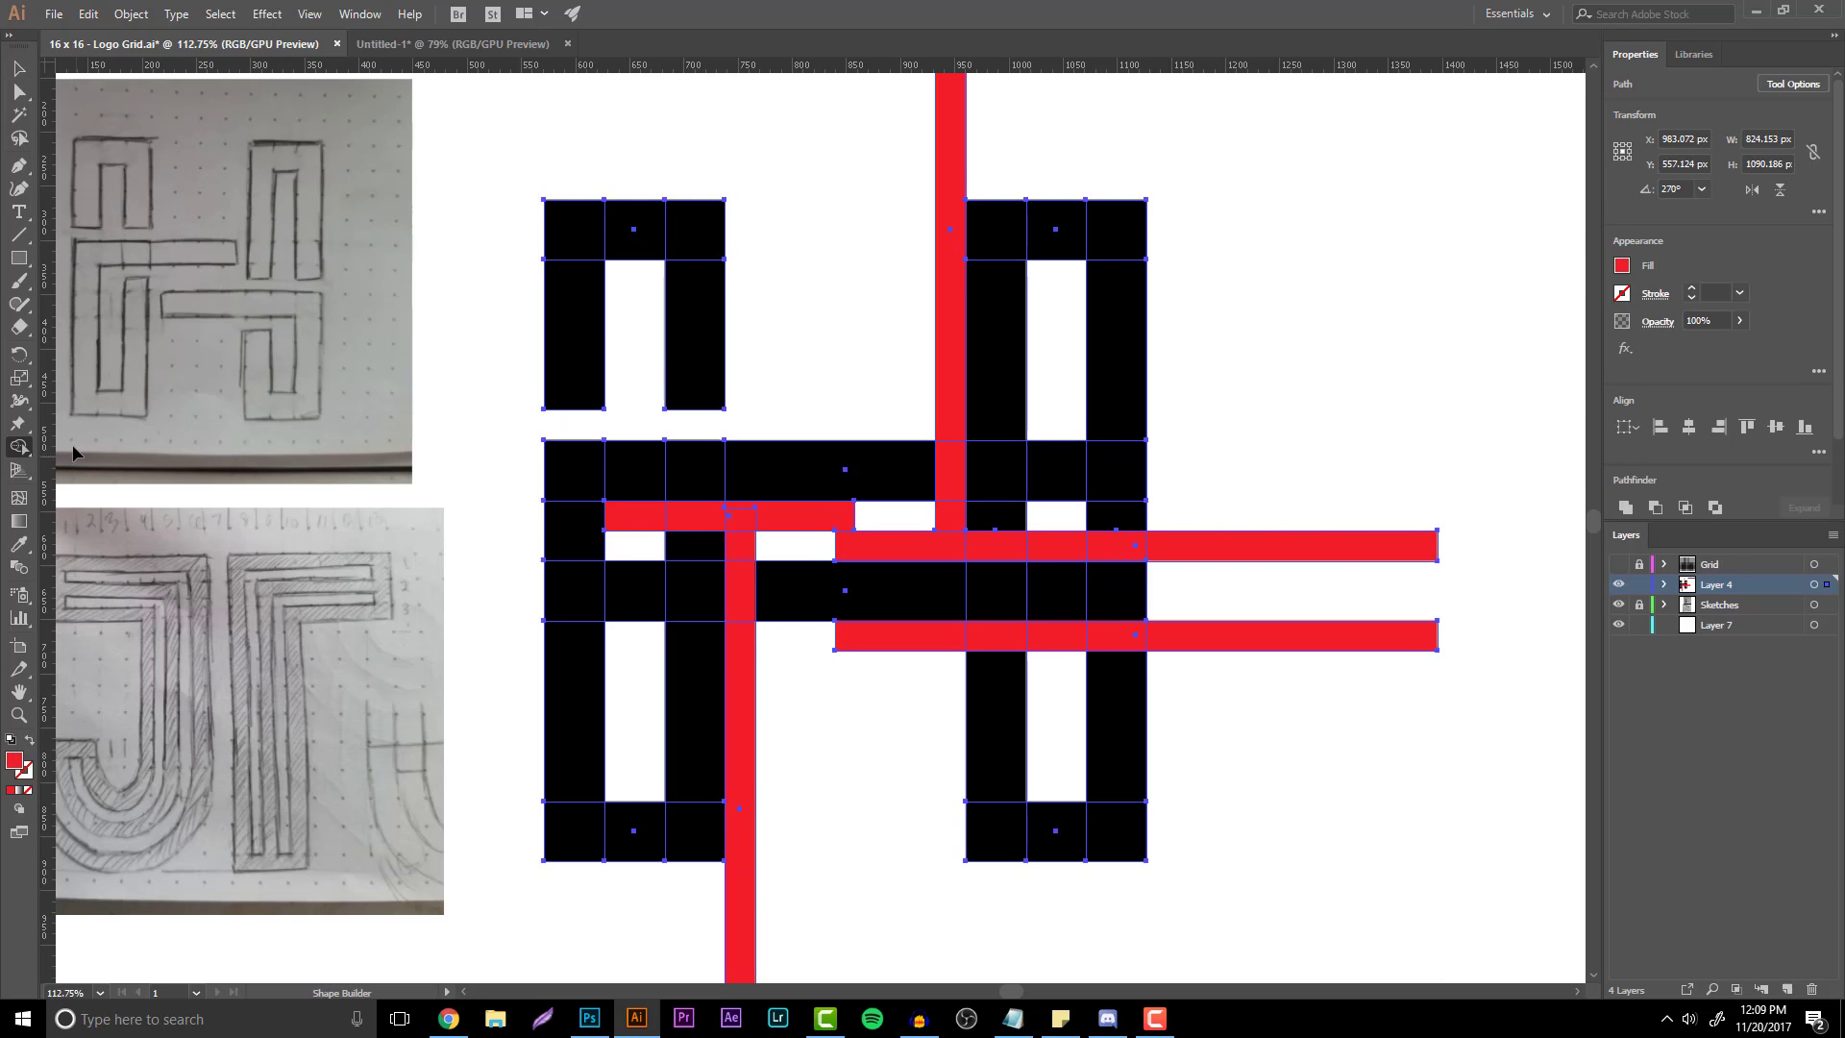
left_click(634, 519, "alt")
mouse_move(642, 603)
left_mouse_down()
mouse_move(724, 513)
mouse_move(782, 515)
mouse_move(736, 529)
mouse_move(741, 963)
left_mouse_up()
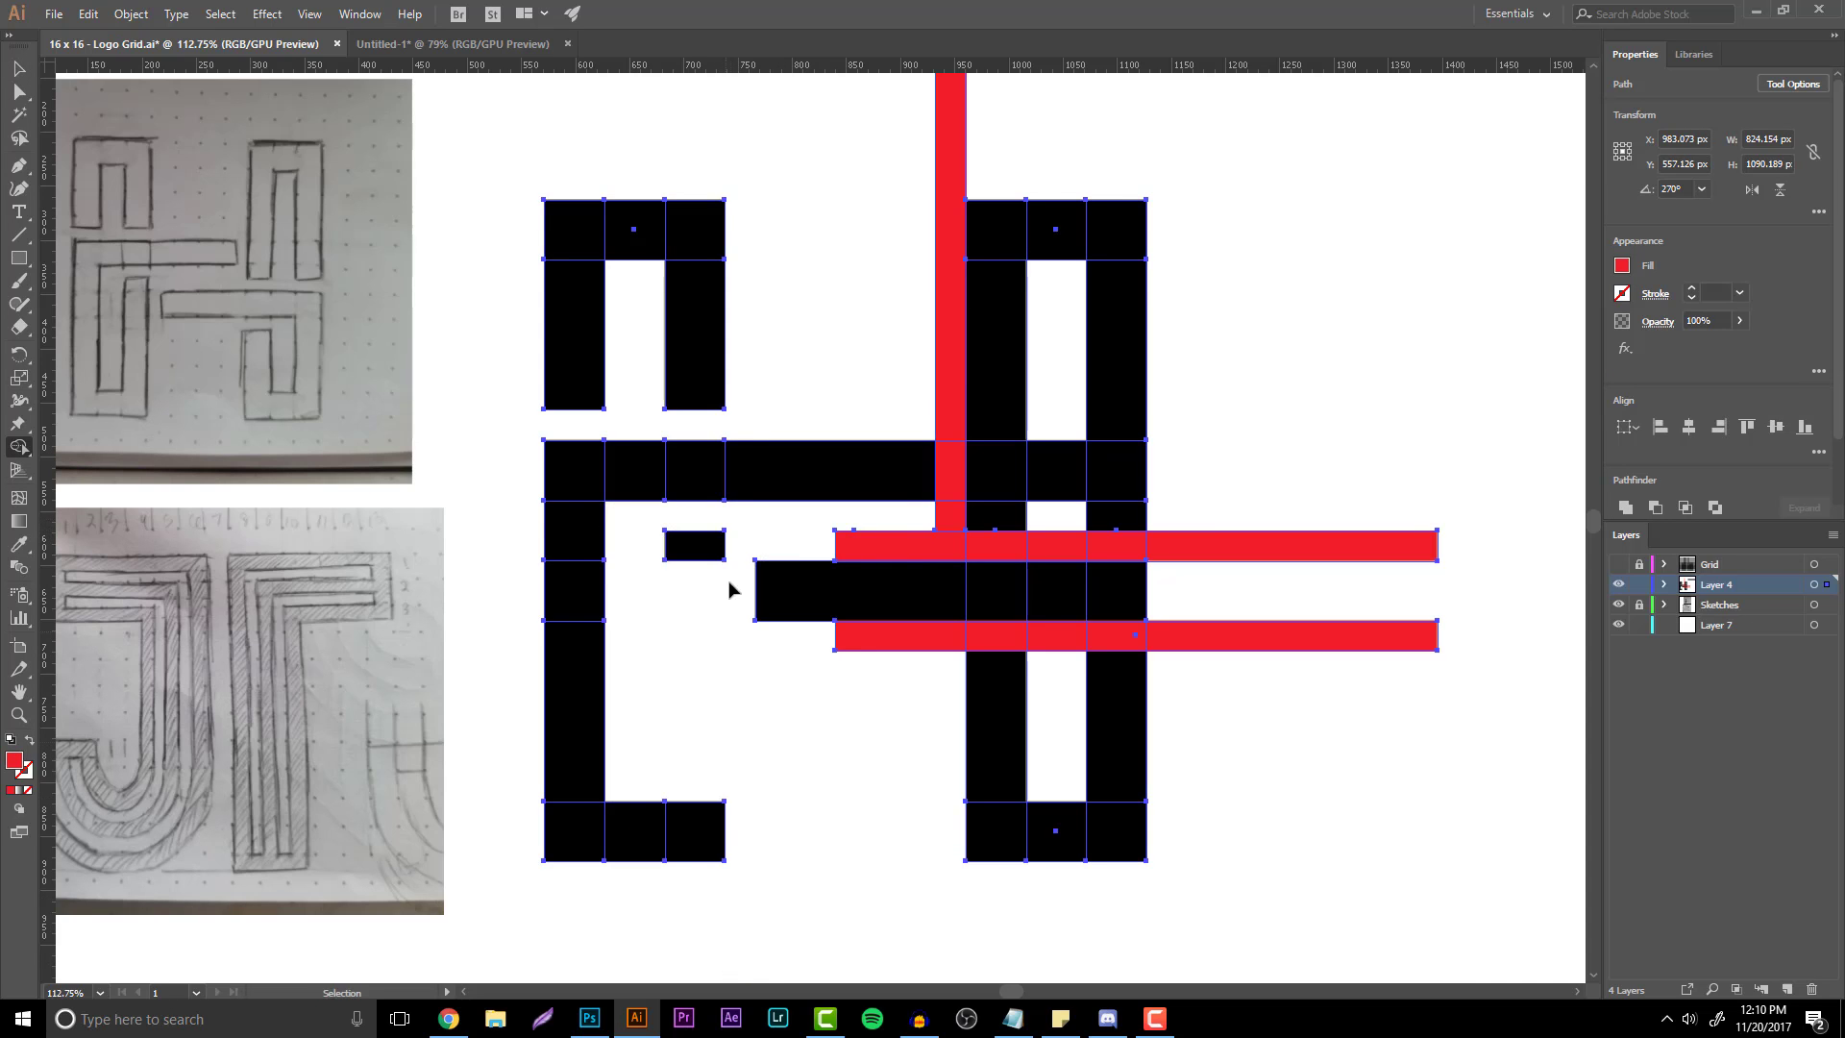
key("ctrl+z")
mouse_move(741, 519)
left_mouse_down()
mouse_move(697, 560)
mouse_move(704, 886)
mouse_move(725, 850)
left_mouse_up()
mouse_move(762, 528)
left_mouse_down()
mouse_move(736, 646)
mouse_move(737, 886)
left_mouse_up()
scroll(771, 807, "down", 7)
scroll(771, 807, "up", 8)
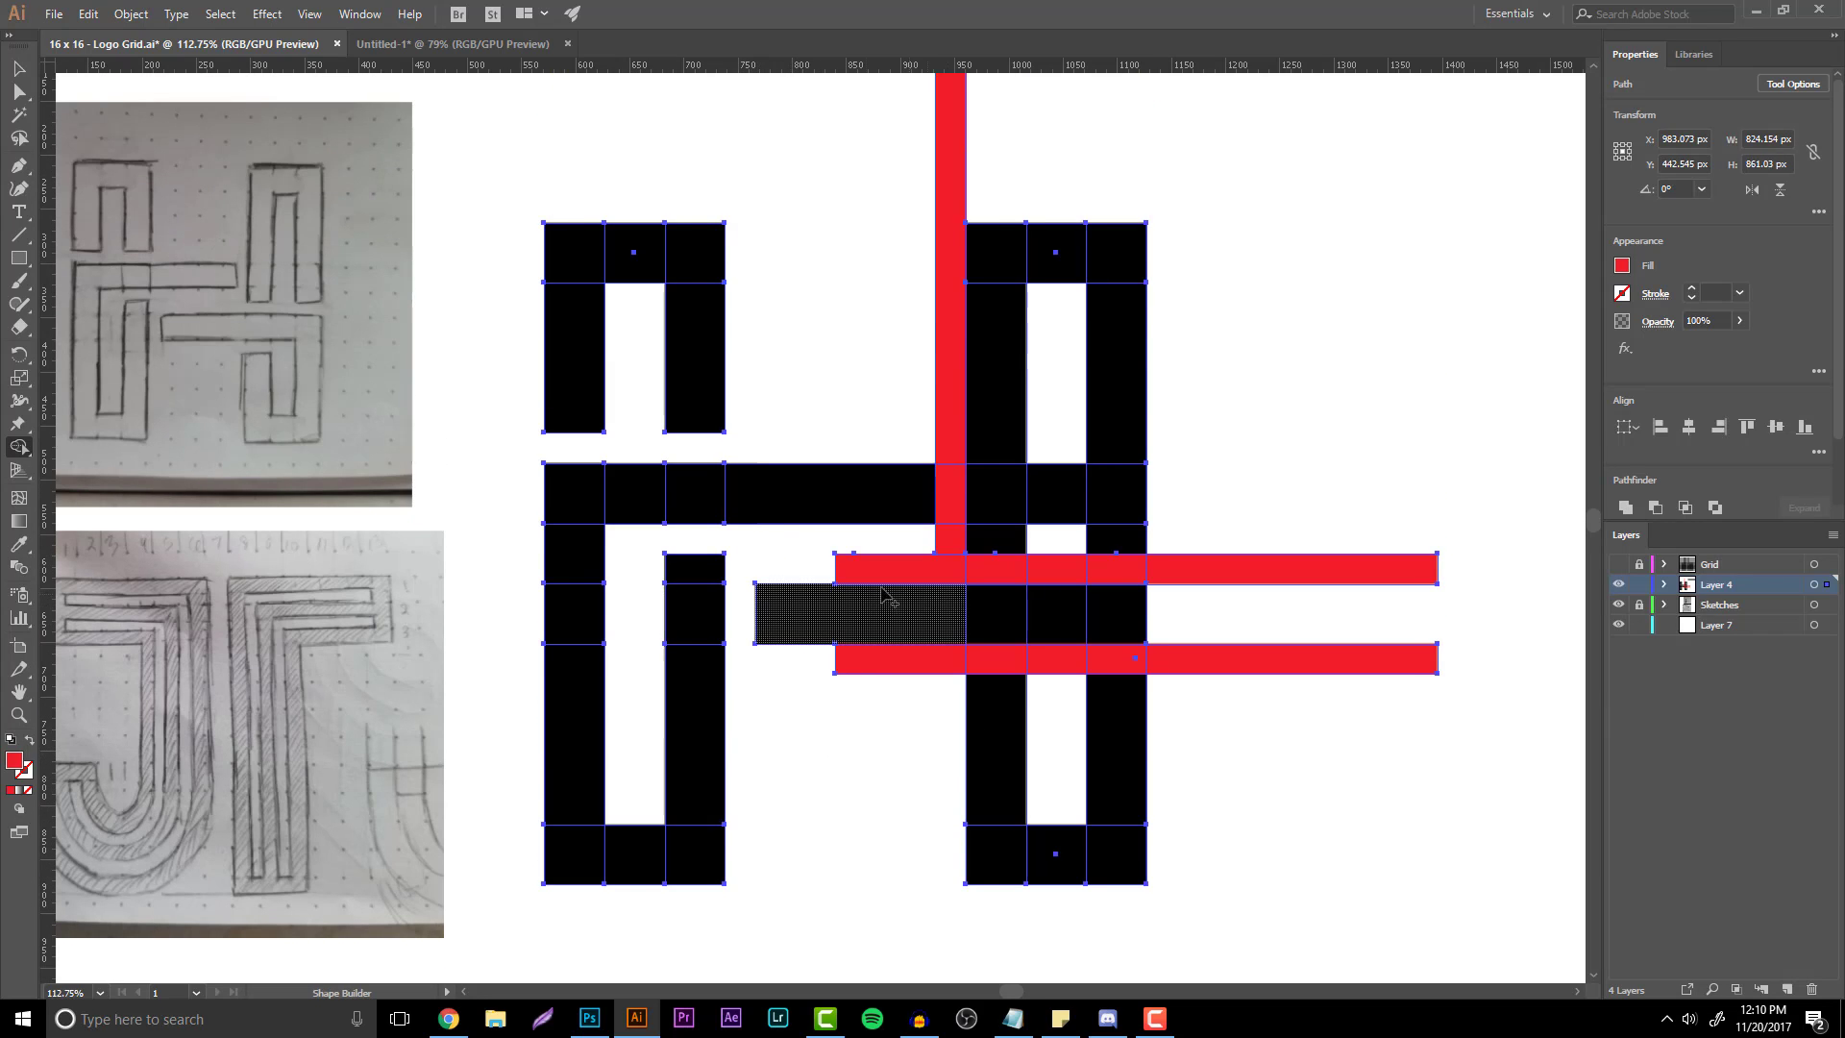
- Erase the red bars at the right stem with Shape Builder, keeping the stem's outer leg joined to the lower crossbar
left_click_drag(847, 574, 1296, 568)
left_click(1050, 663, "alt")
mouse_move(1018, 671)
left_mouse_down()
mouse_move(939, 666)
mouse_move(951, 317)
left_mouse_up()
scroll(942, 634, "up", 2)
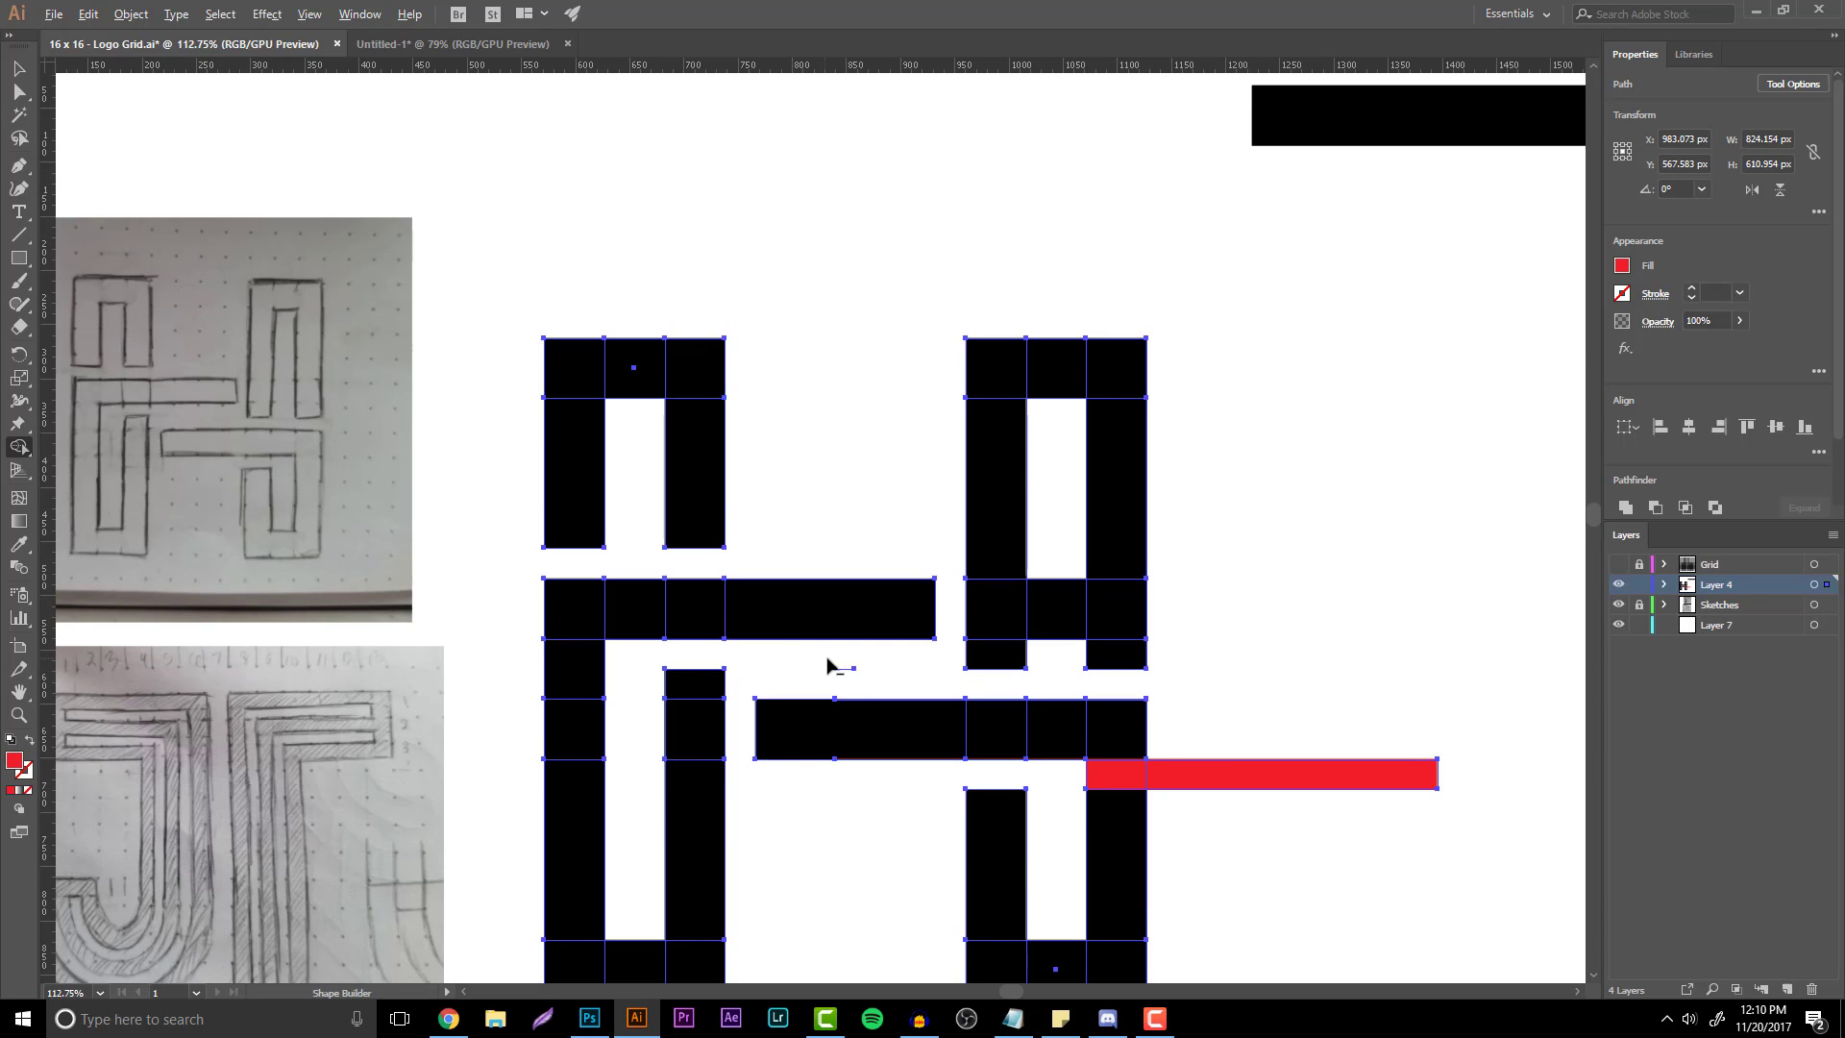
left_click(27, 72)
left_click(144, 132)
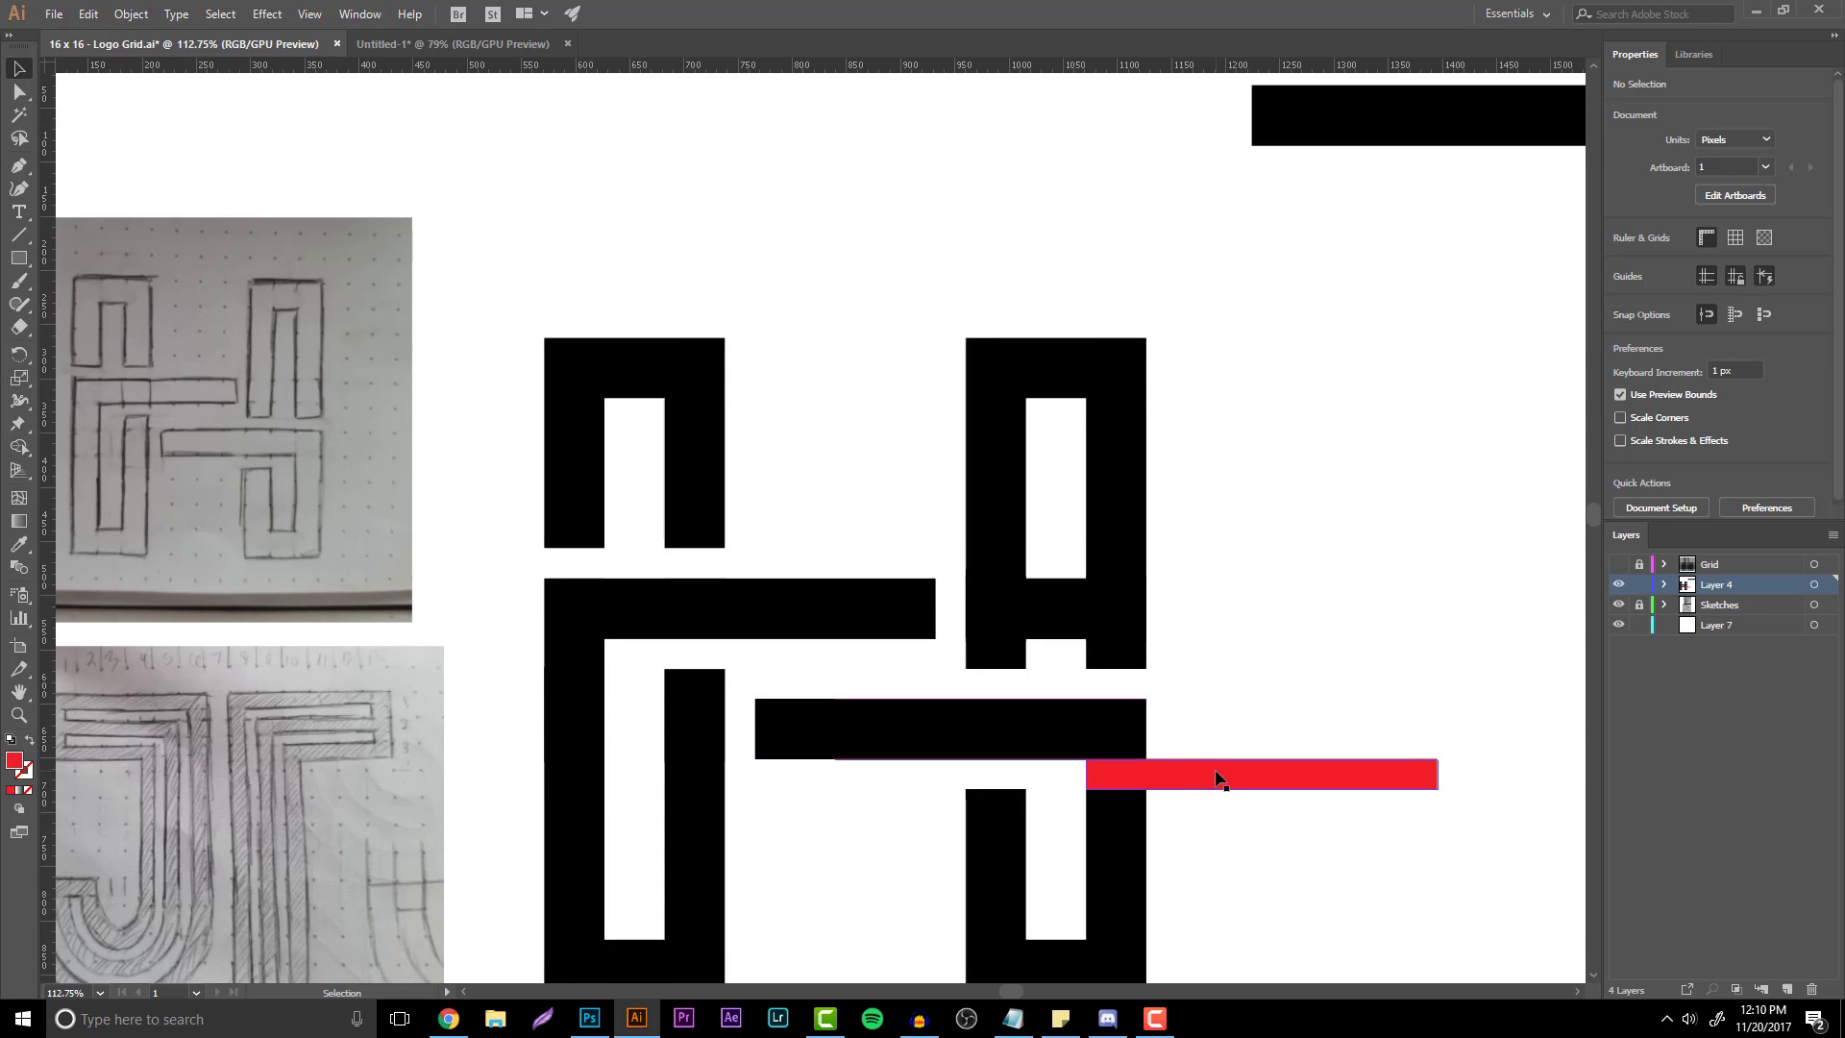
- Select the whole H and erase the crossbar piece inside the right stem's upper opening with Shape Builder
scroll(1238, 906, "down", 2)
left_click_drag(1238, 905, 517, 226)
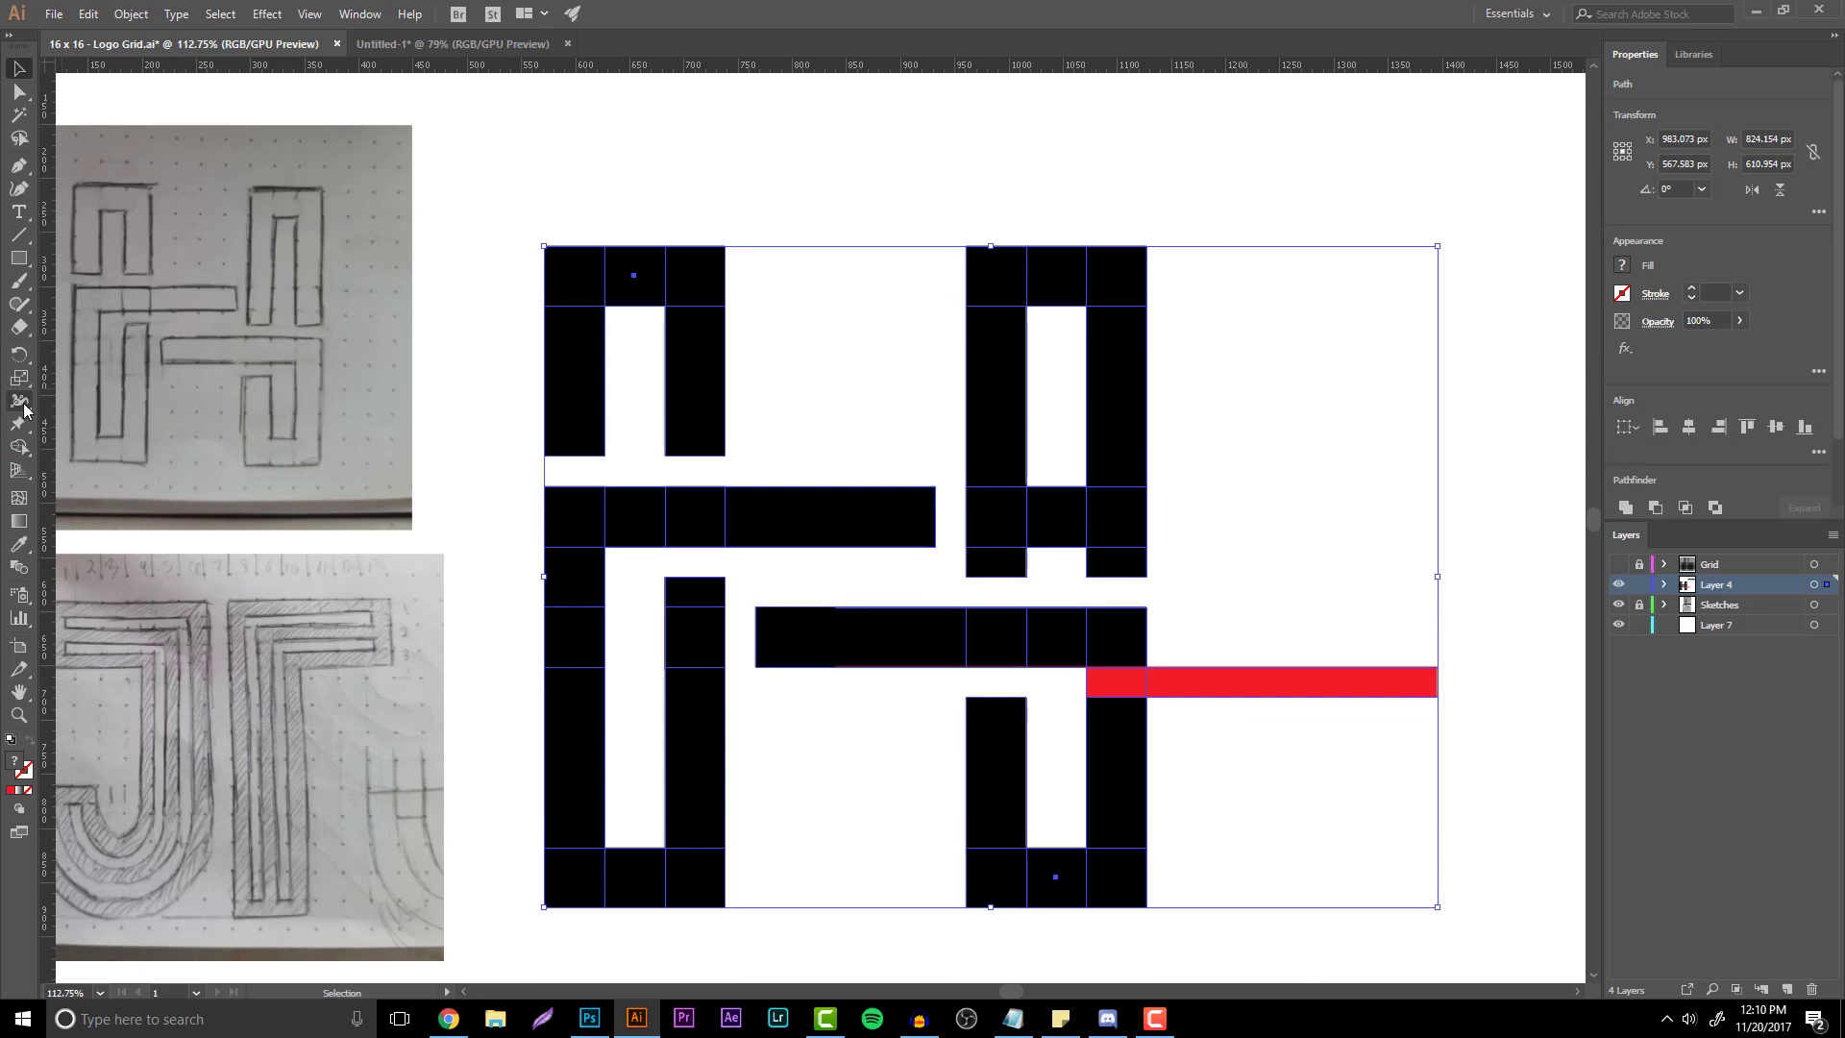
left_click(20, 447)
left_click(1057, 516, "alt")
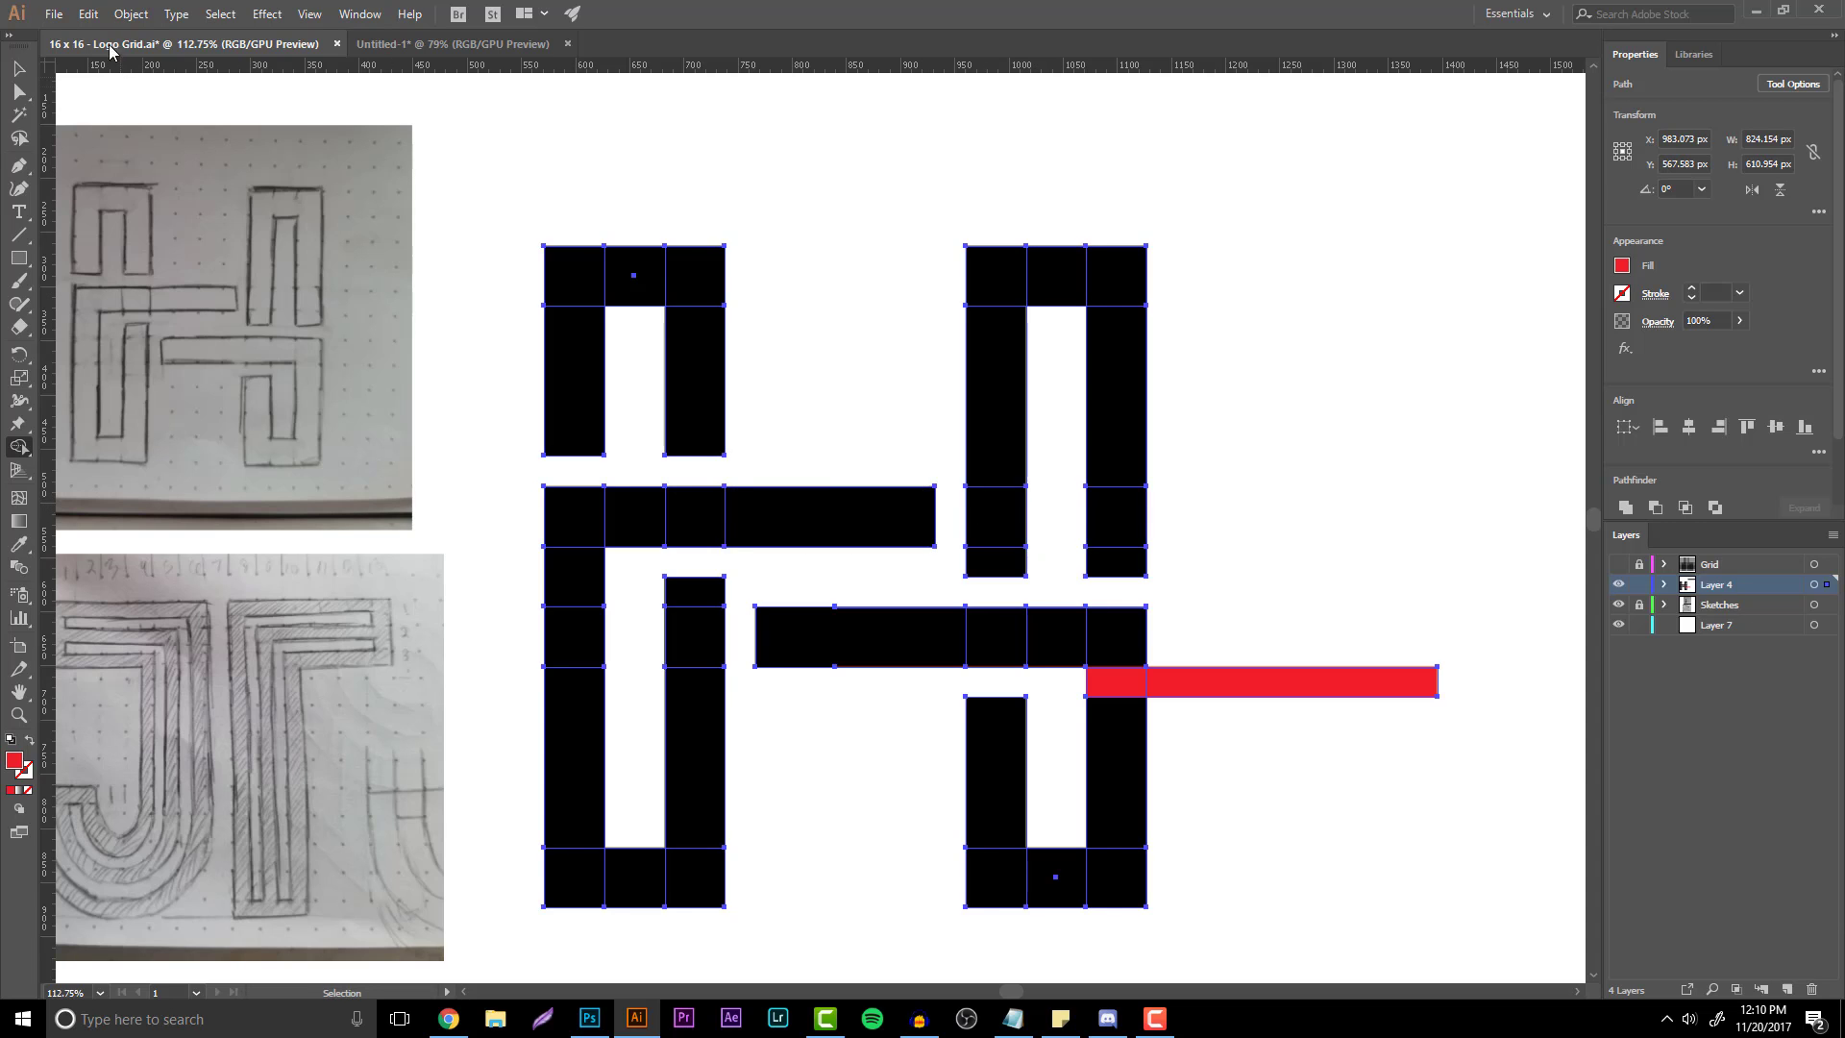
left_click(18, 67)
left_click(1549, 688)
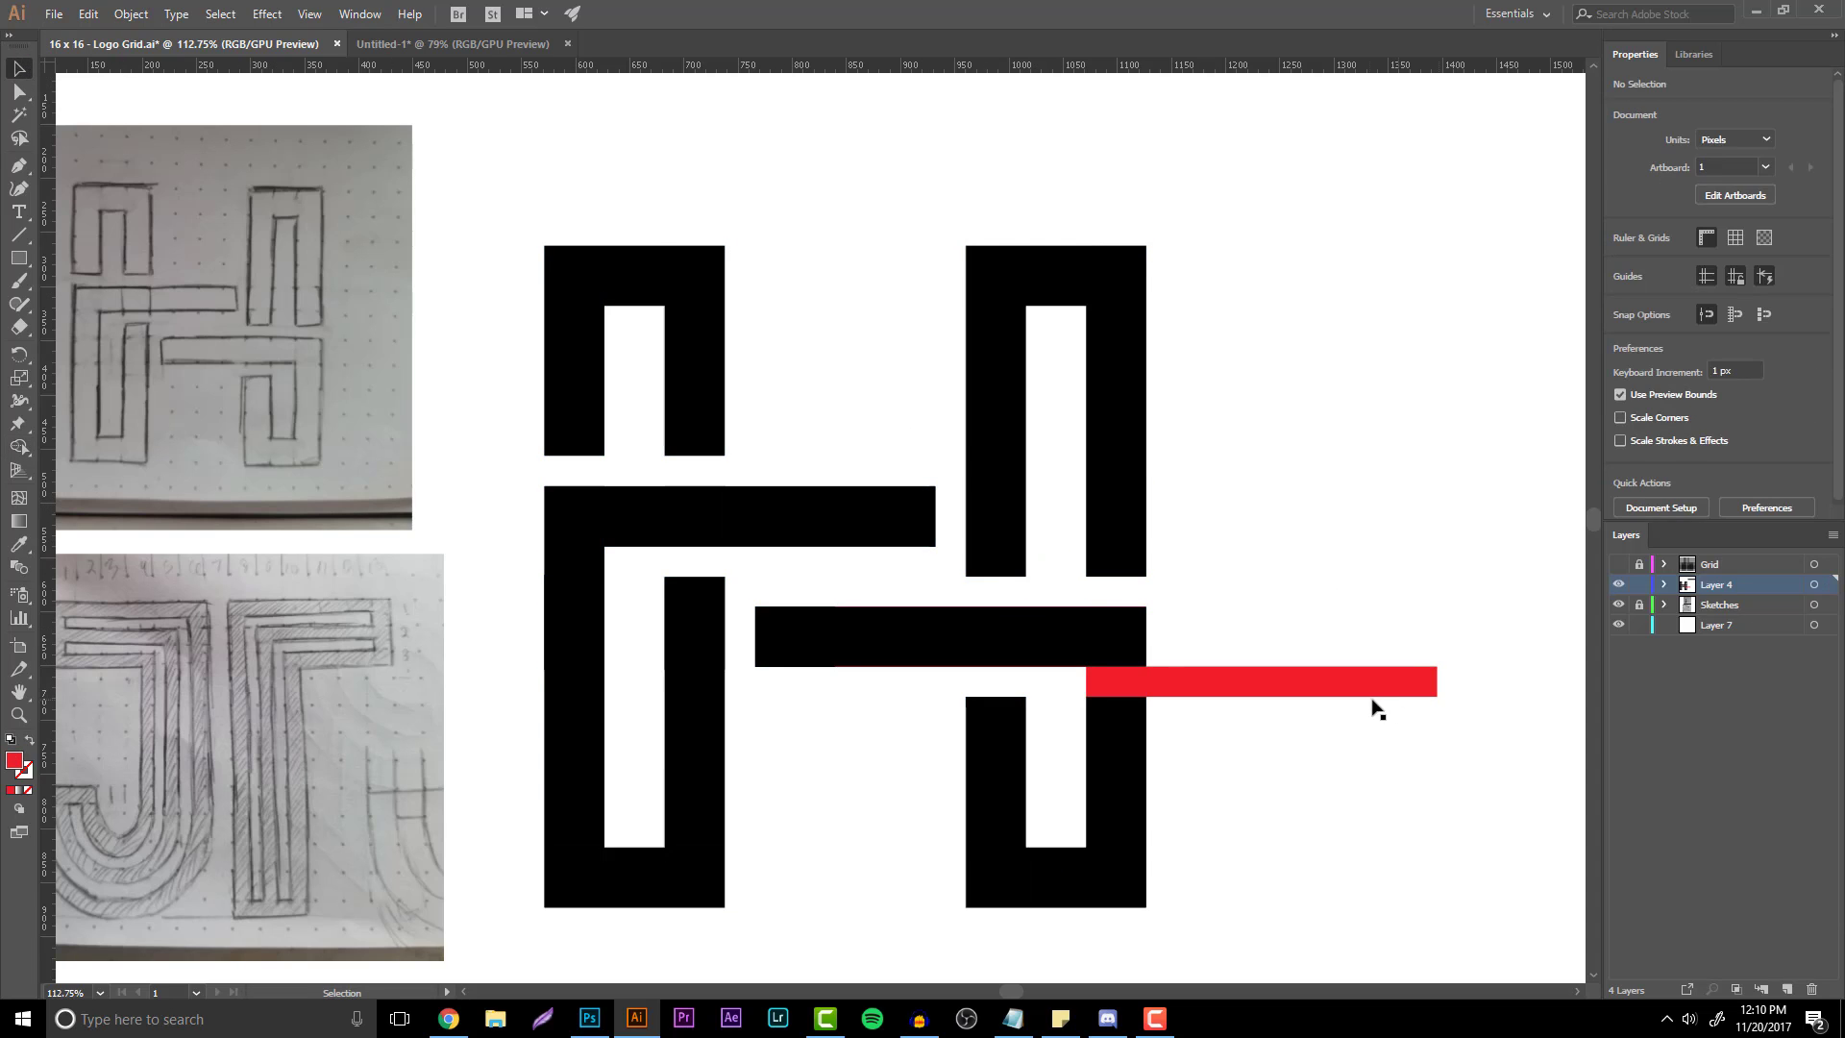
- Delete the leftover red bar at the right stem's outer leg
left_click(1368, 685)
key("Delete")
scroll(1161, 786, "down", 2)
scroll(1161, 786, "up", 2)
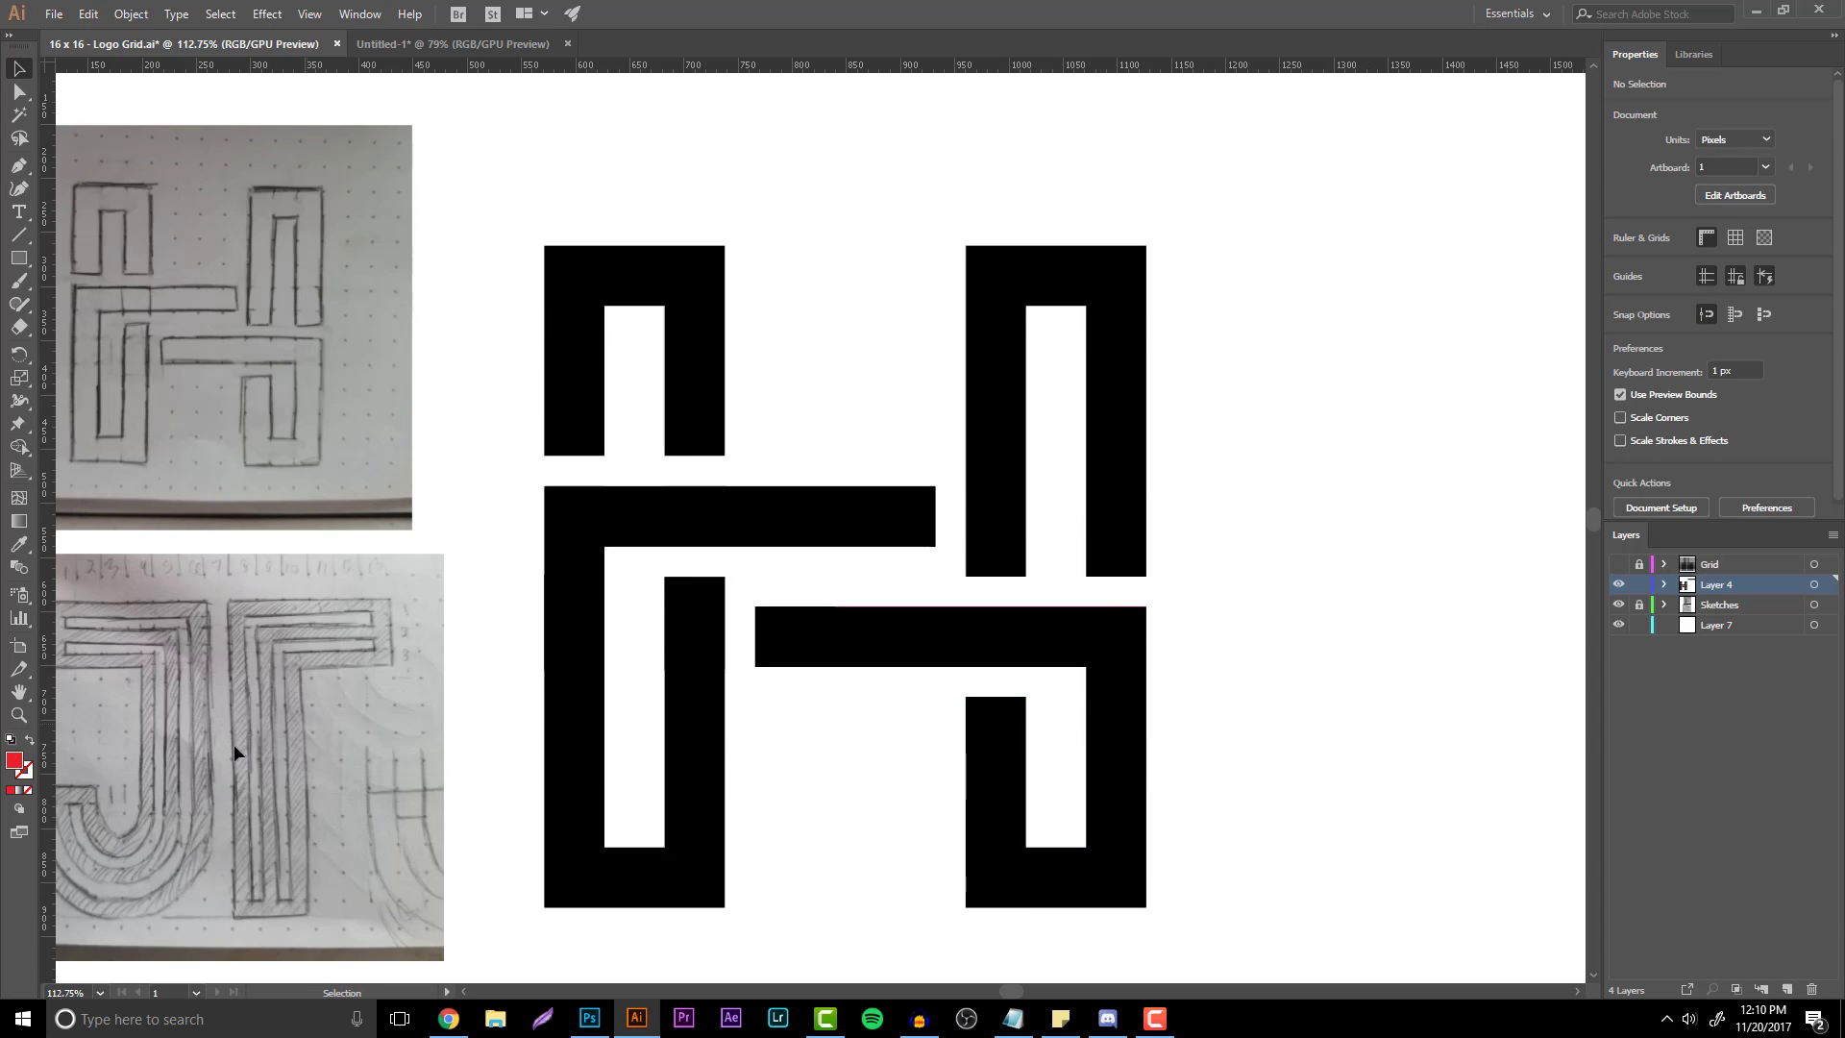
- Zoom out to the whole H beside the sketches and show the Grid layer
left_click(18, 715)
left_click_drag(745, 605, 956, 571)
left_click_drag(809, 565, 861, 572)
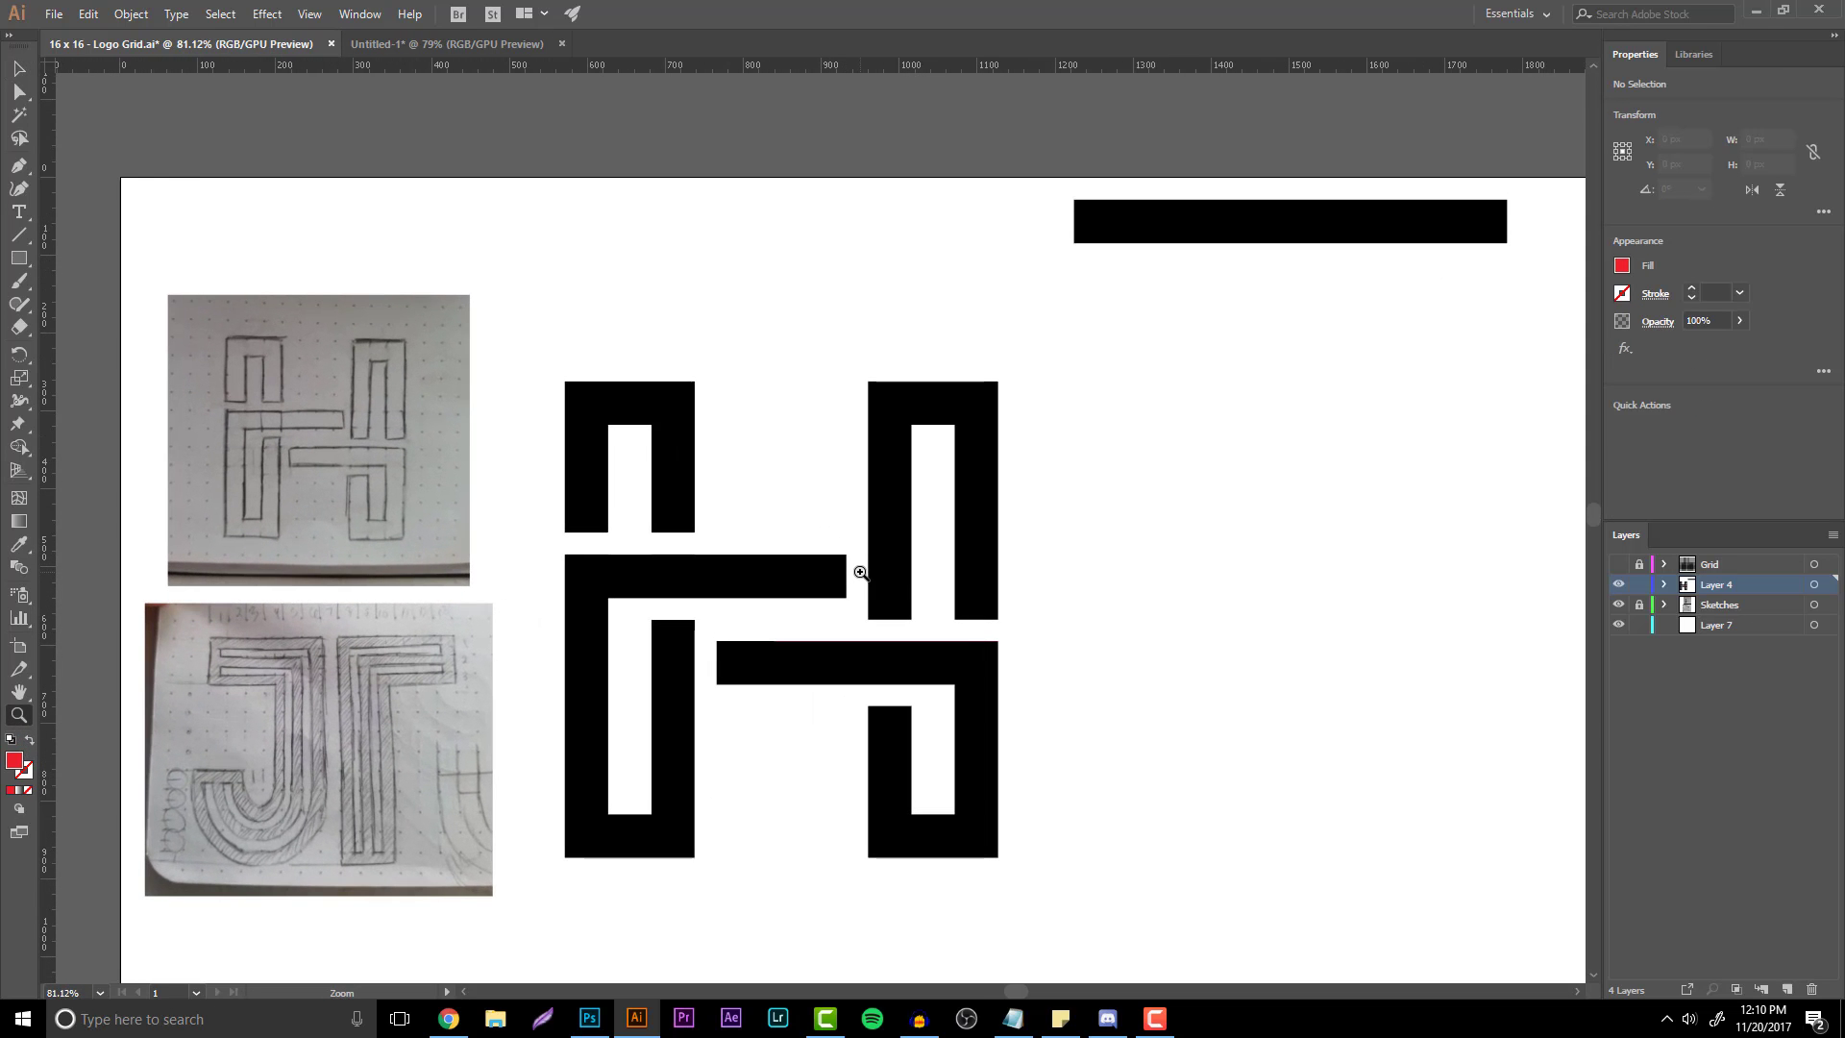
left_click(18, 68)
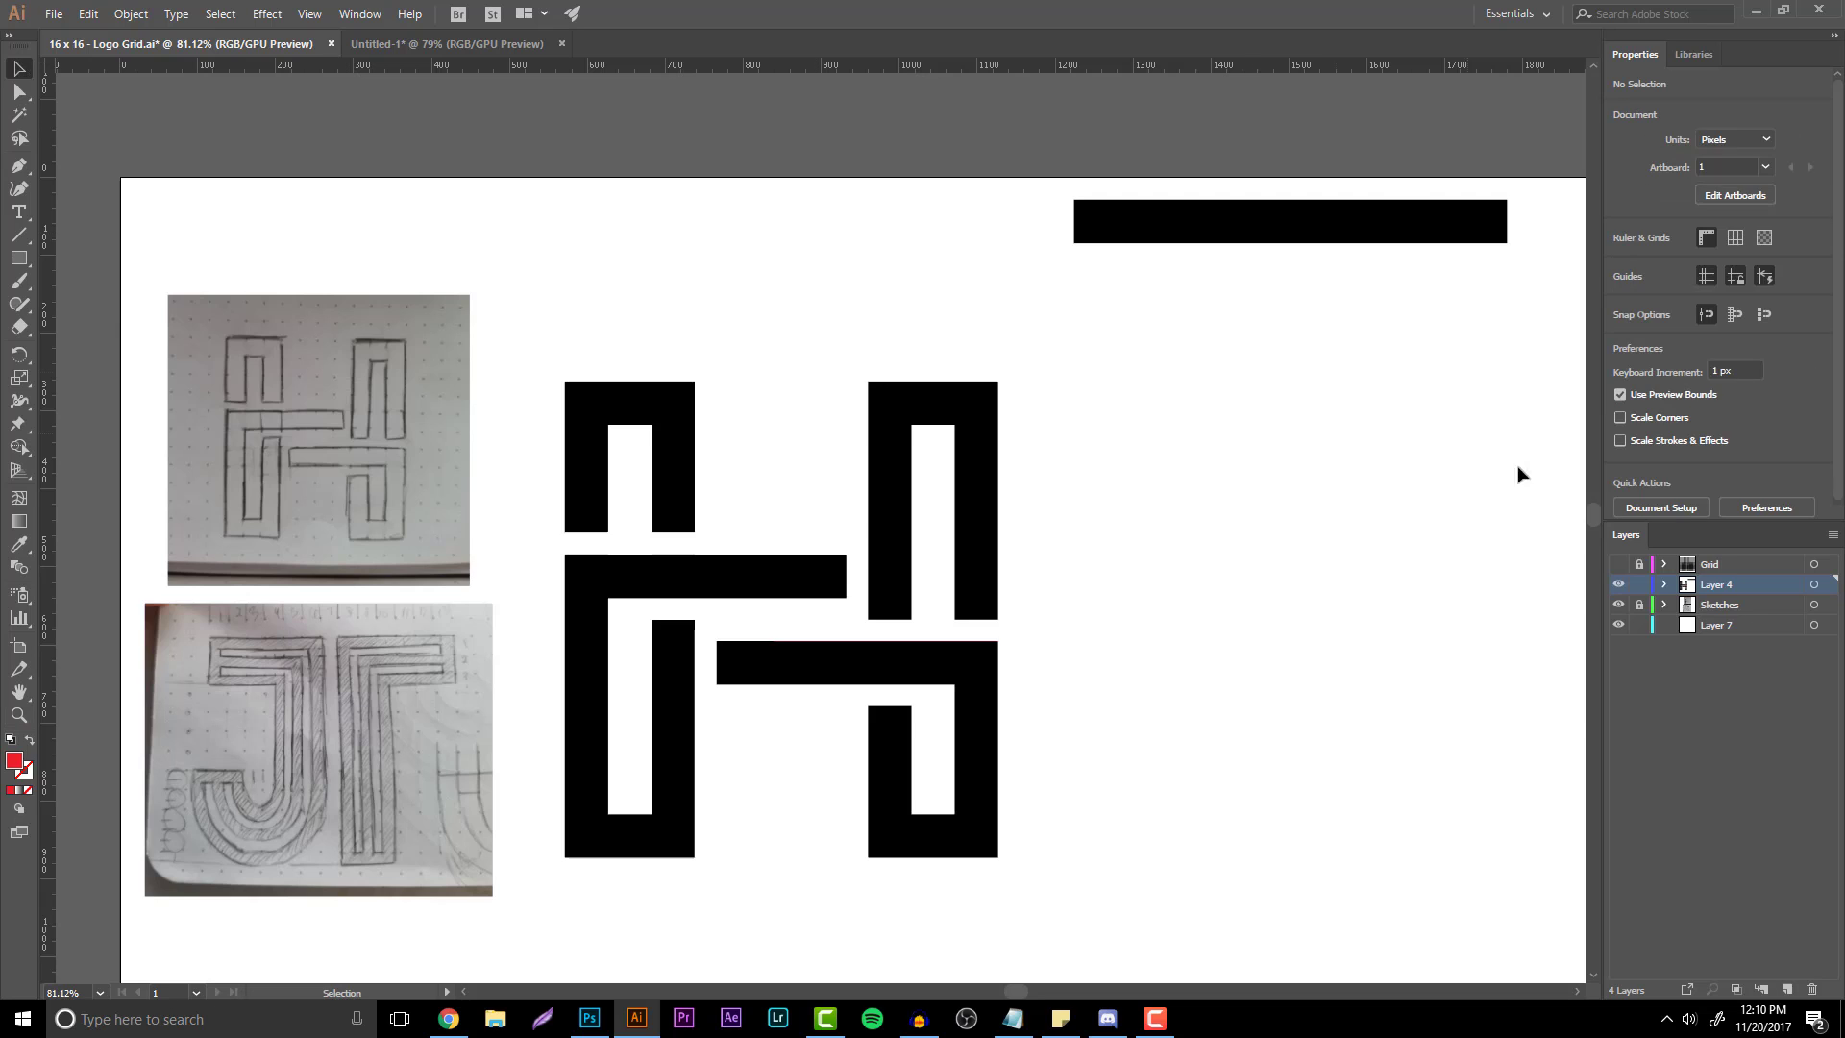
left_click(1619, 565)
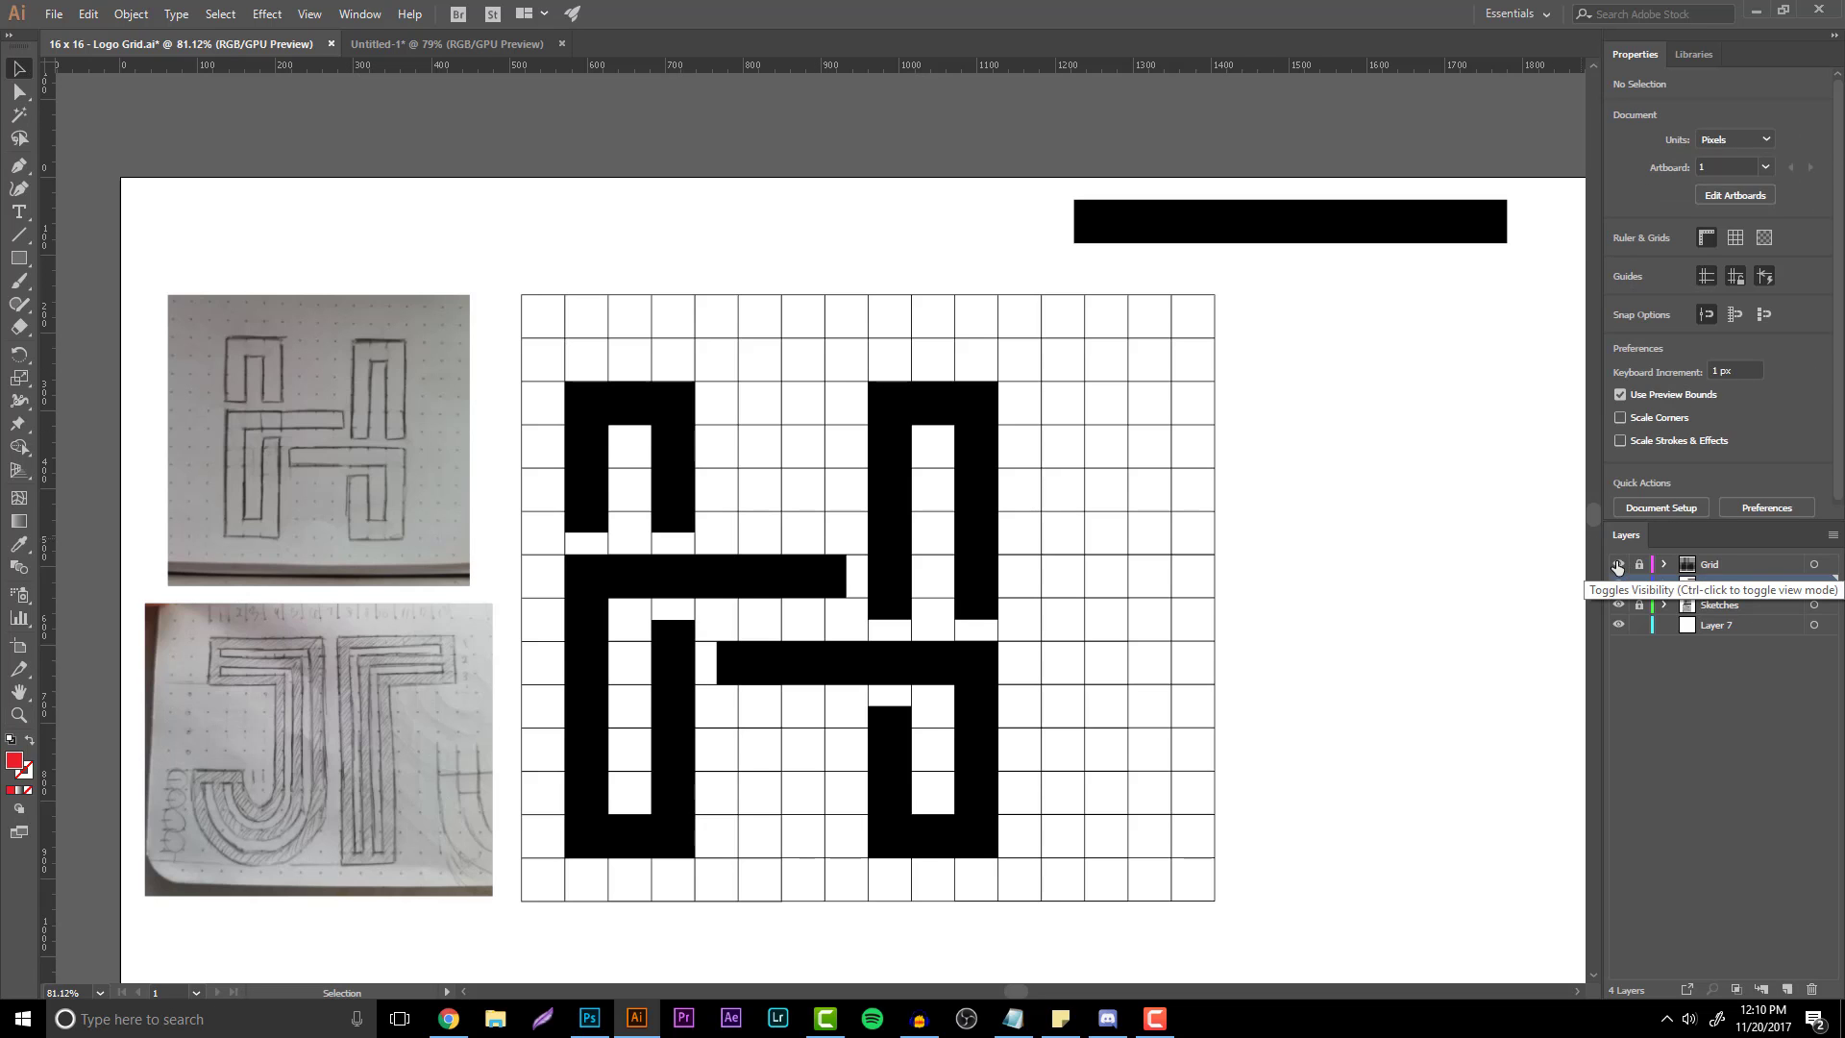
scroll(1336, 612, "down", 3)
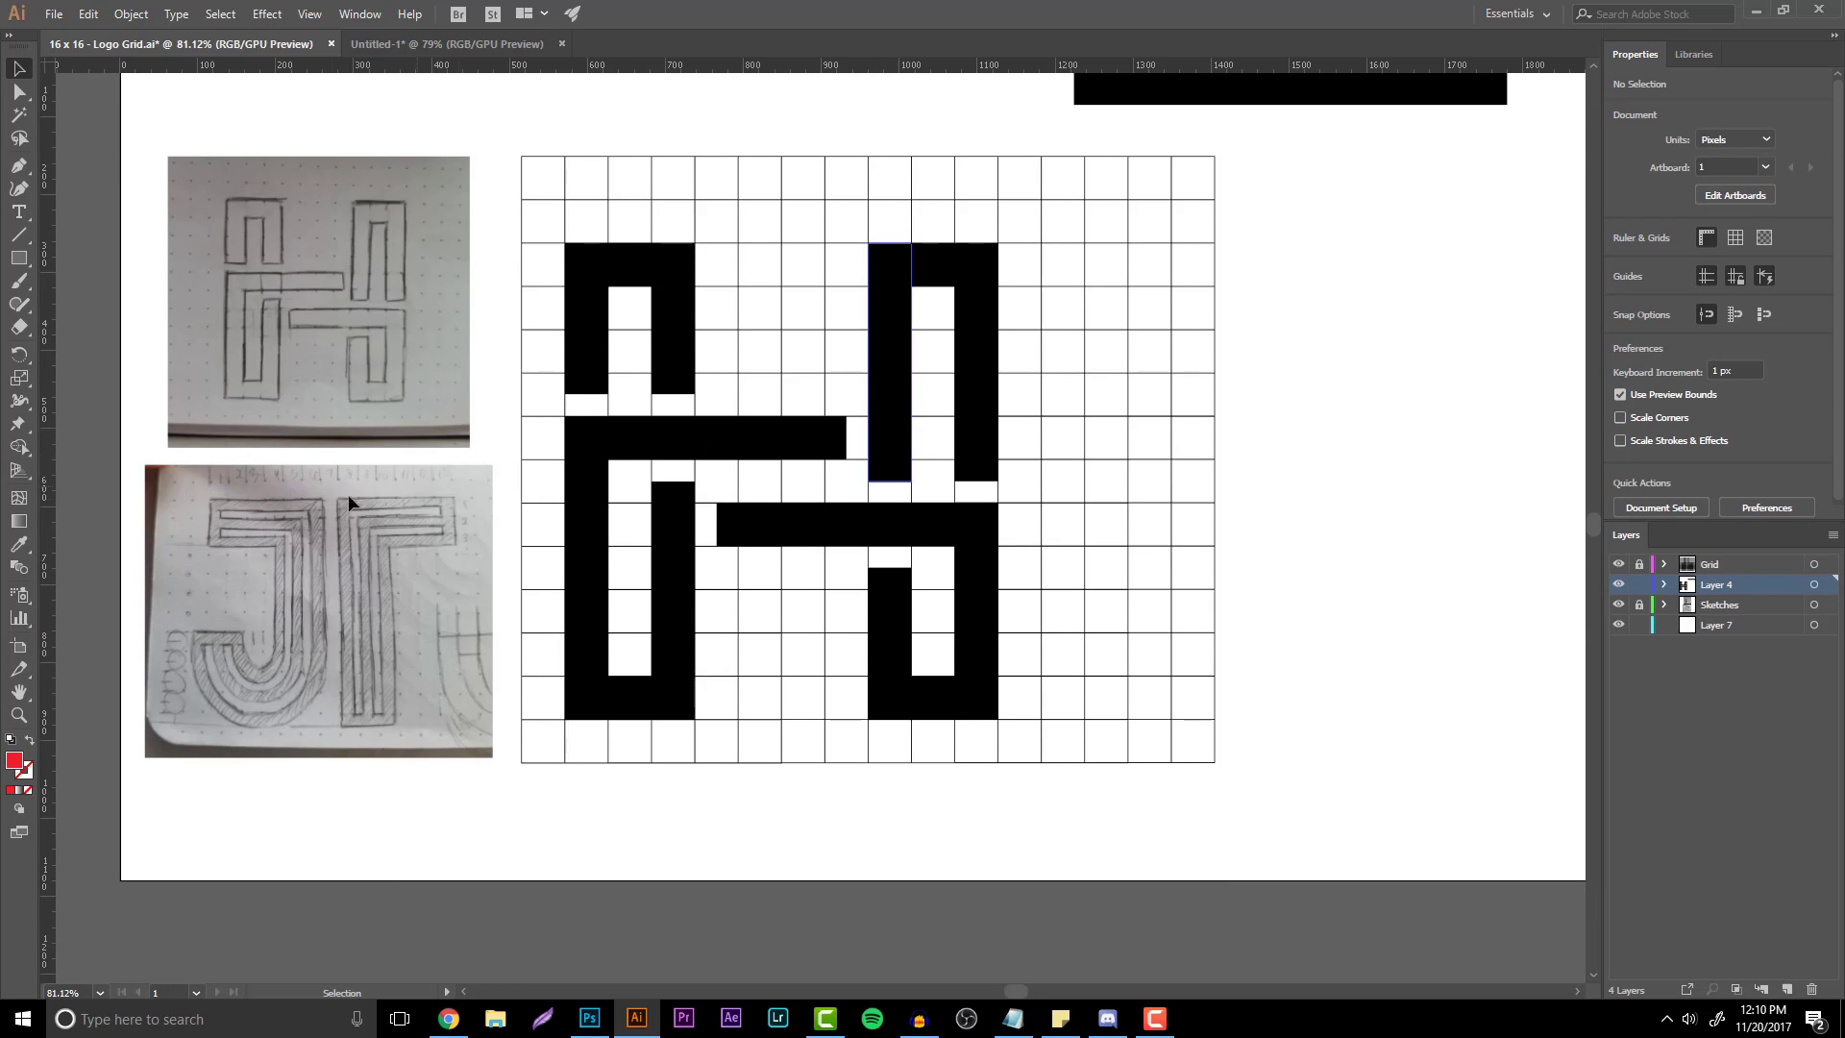
- Select the entire H artwork and delete it, leaving the grid empty
left_click(18, 715)
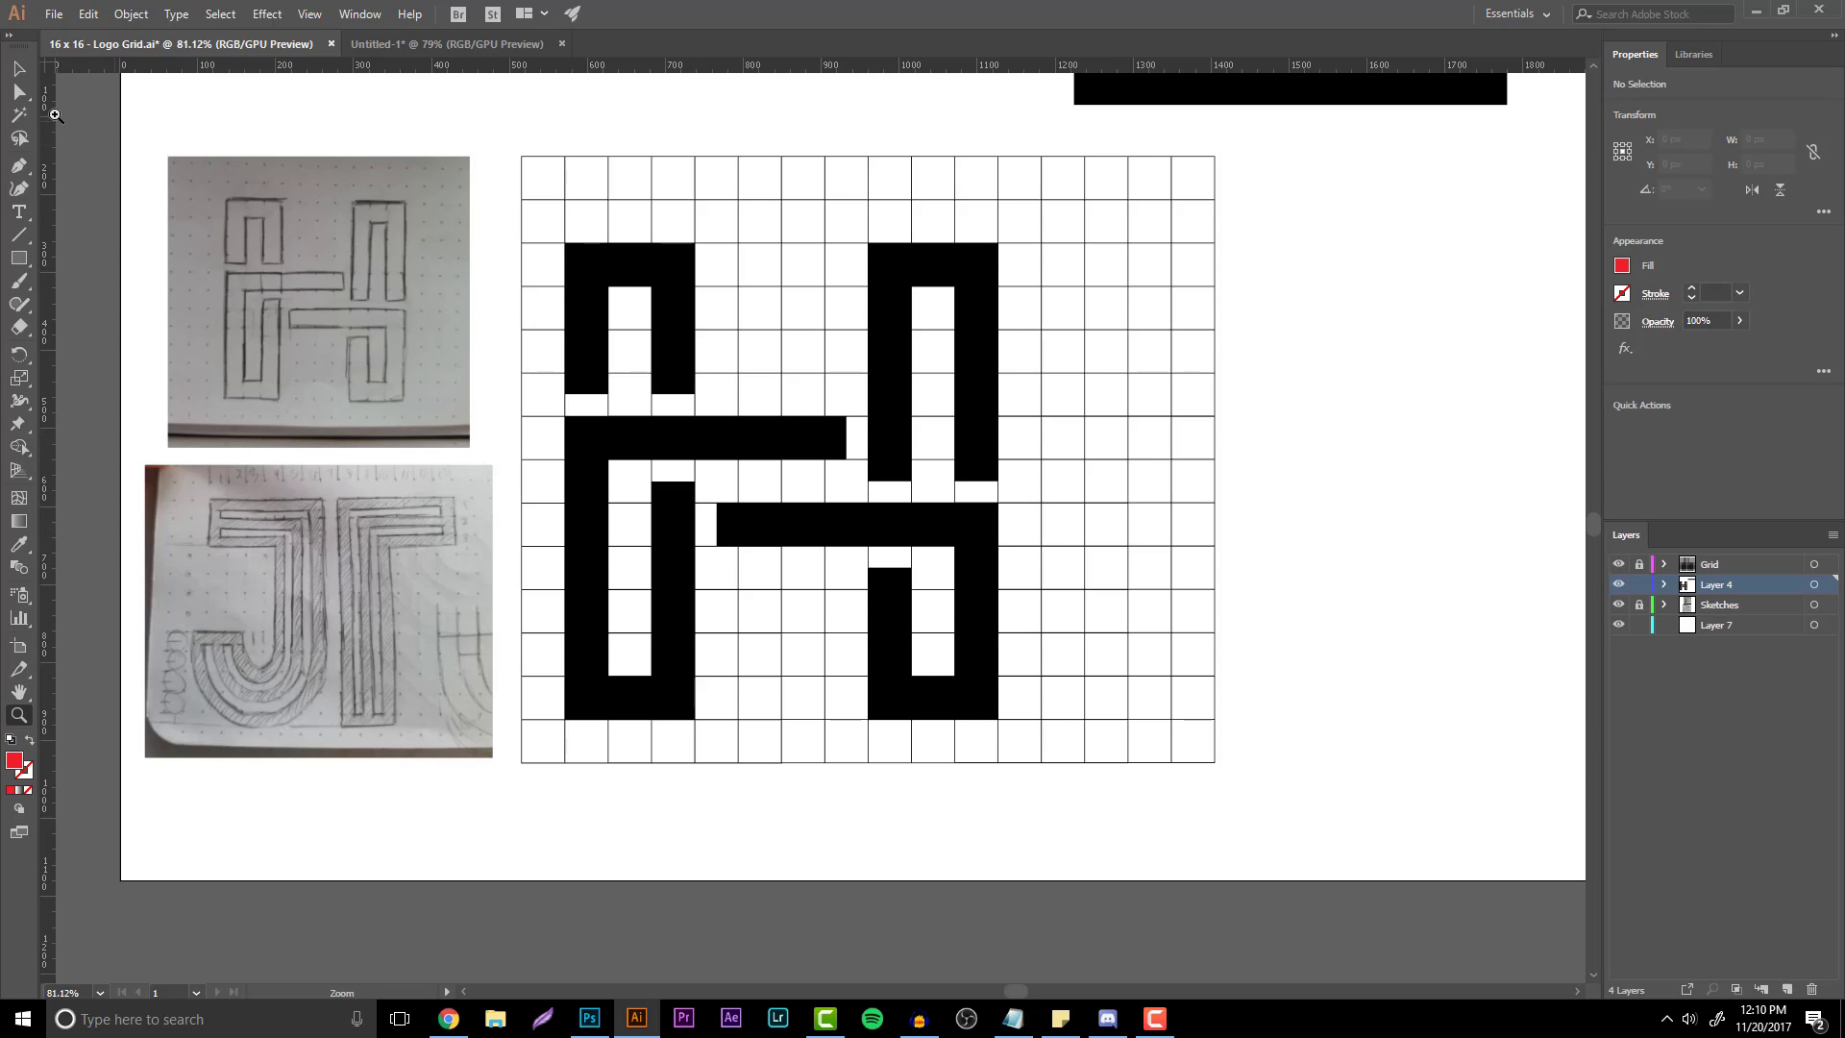
left_click(18, 68)
left_click_drag(1125, 822, 523, 189)
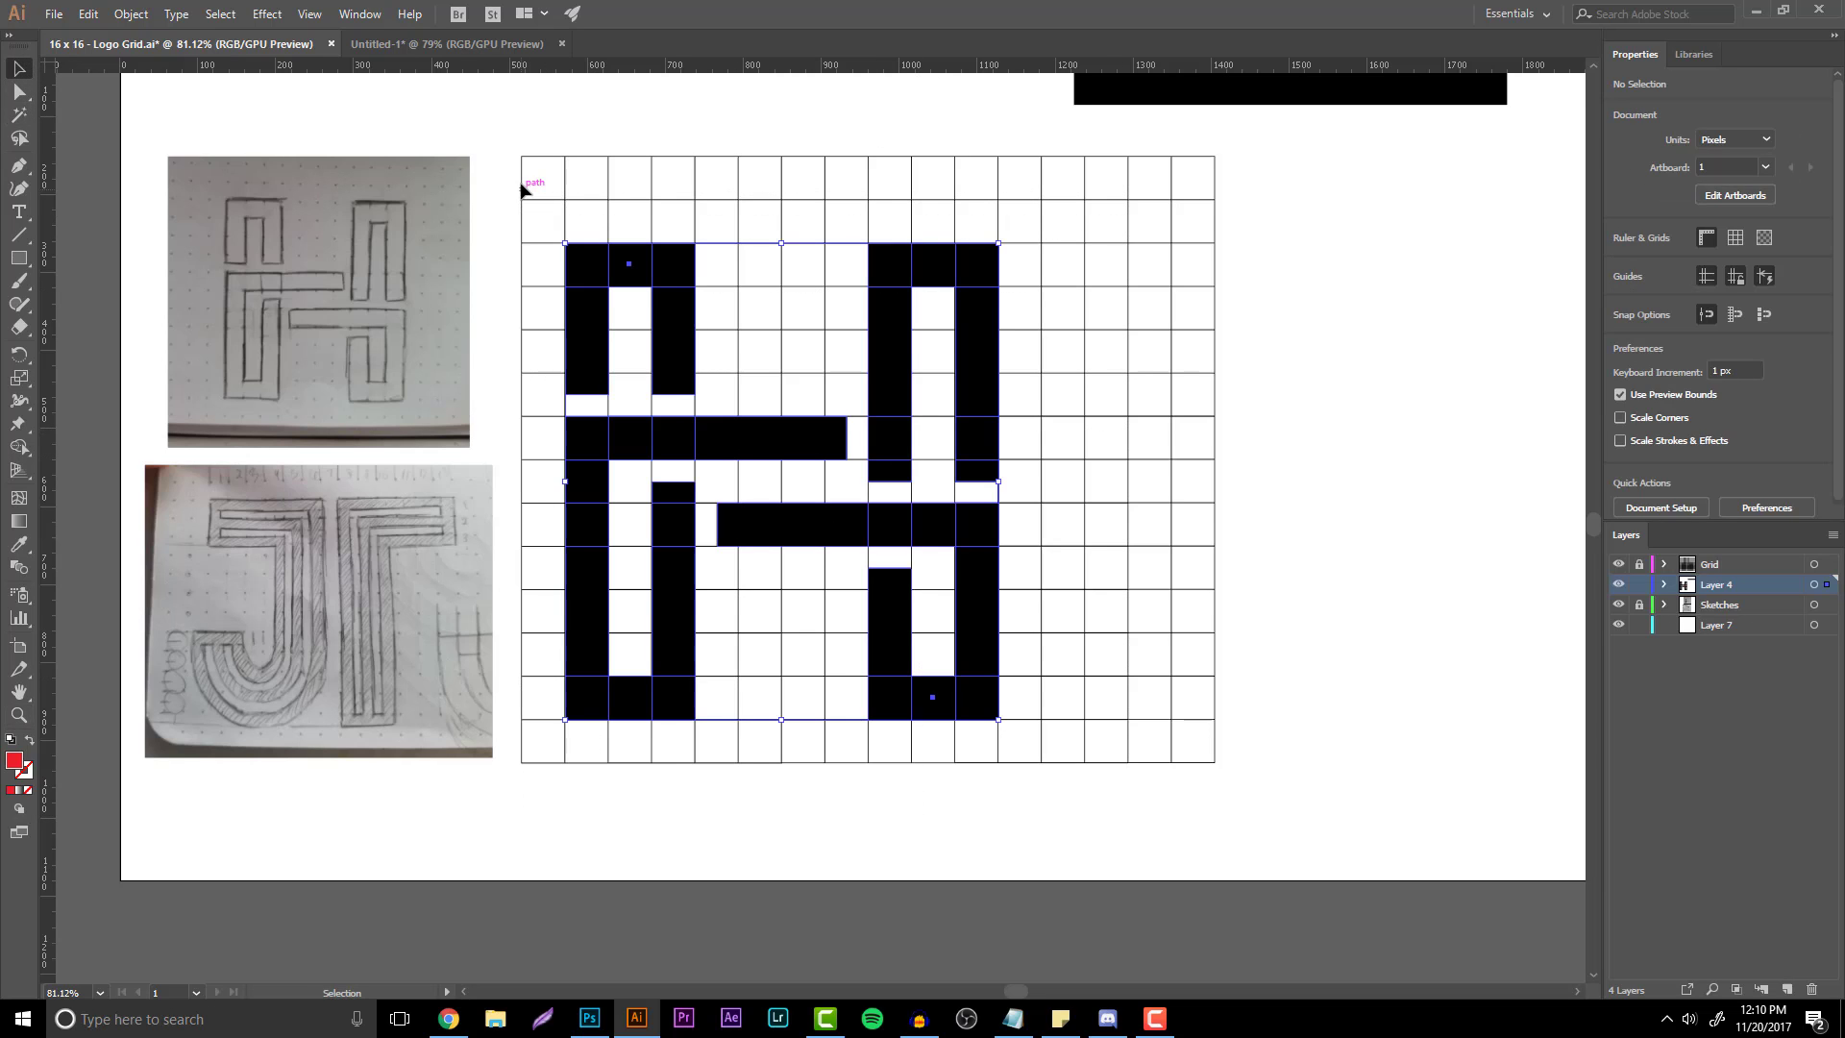
key("a")
key("Delete")
key("v")
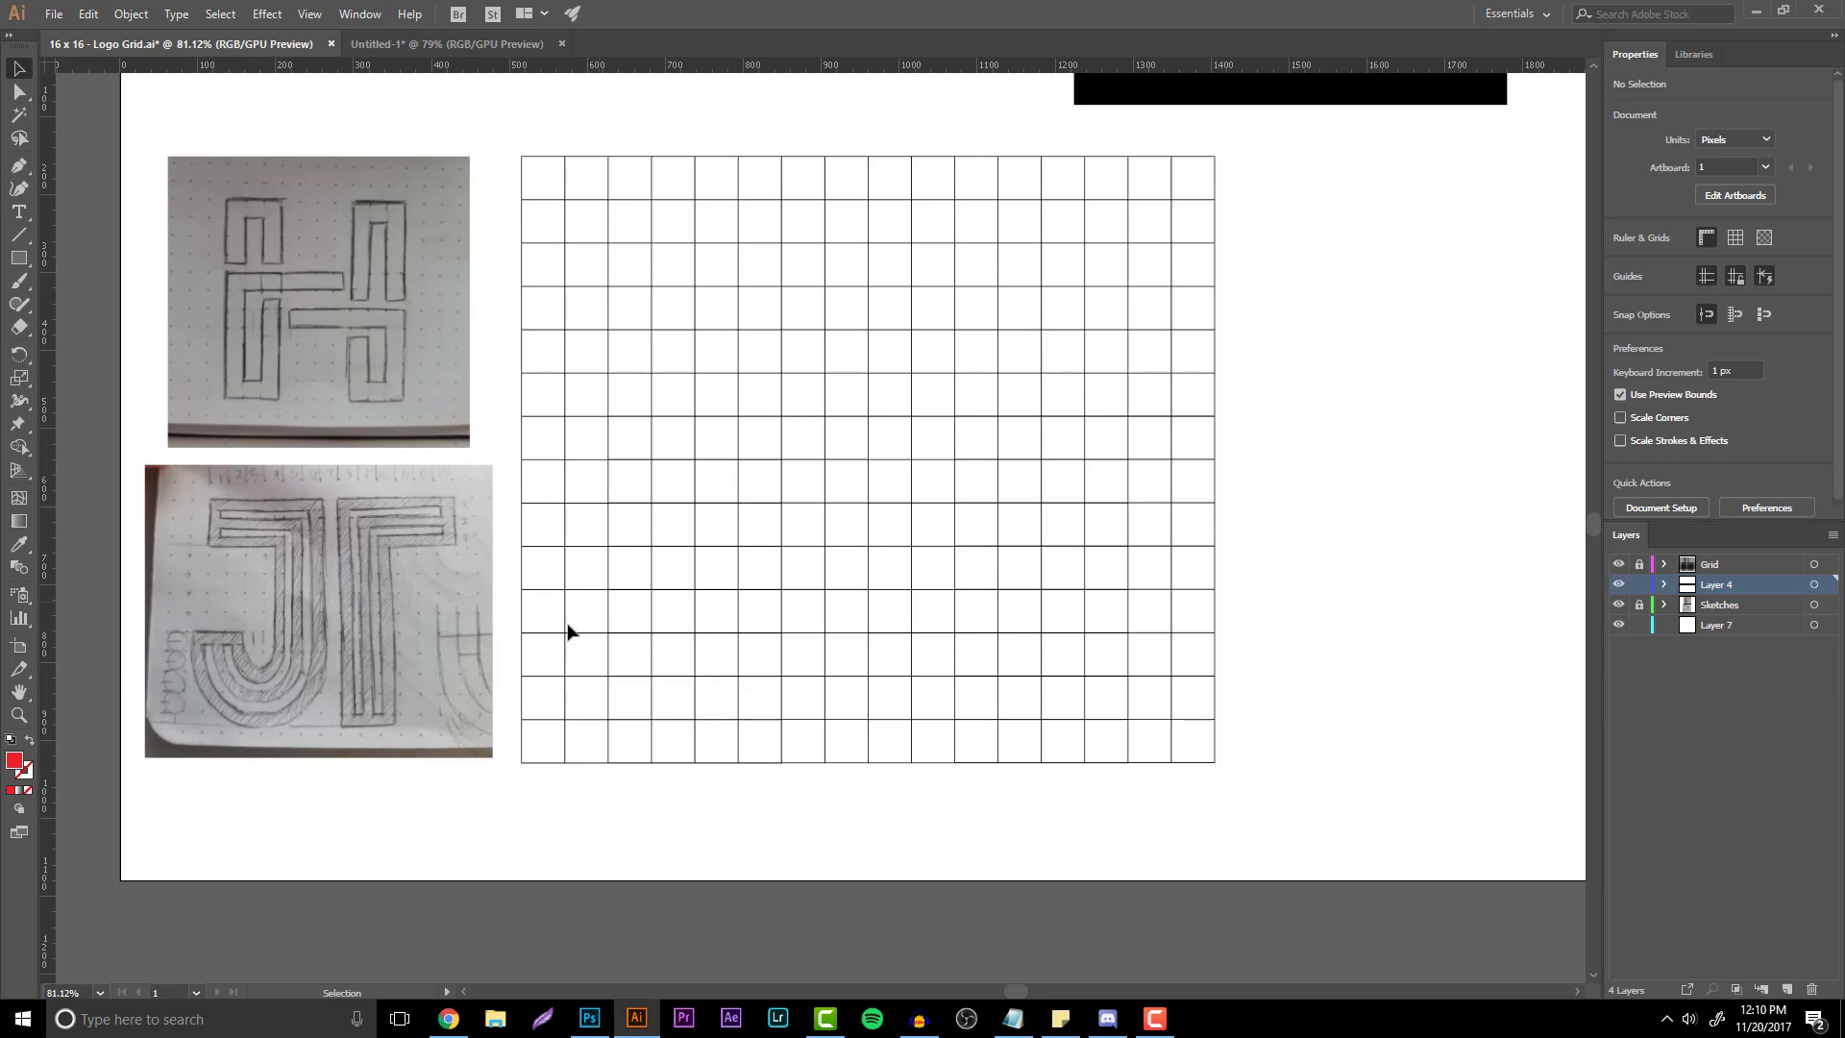
- Switch to Chrome, load dribbble.com in a new tab and open the JT monogram shot for reference
key("z")
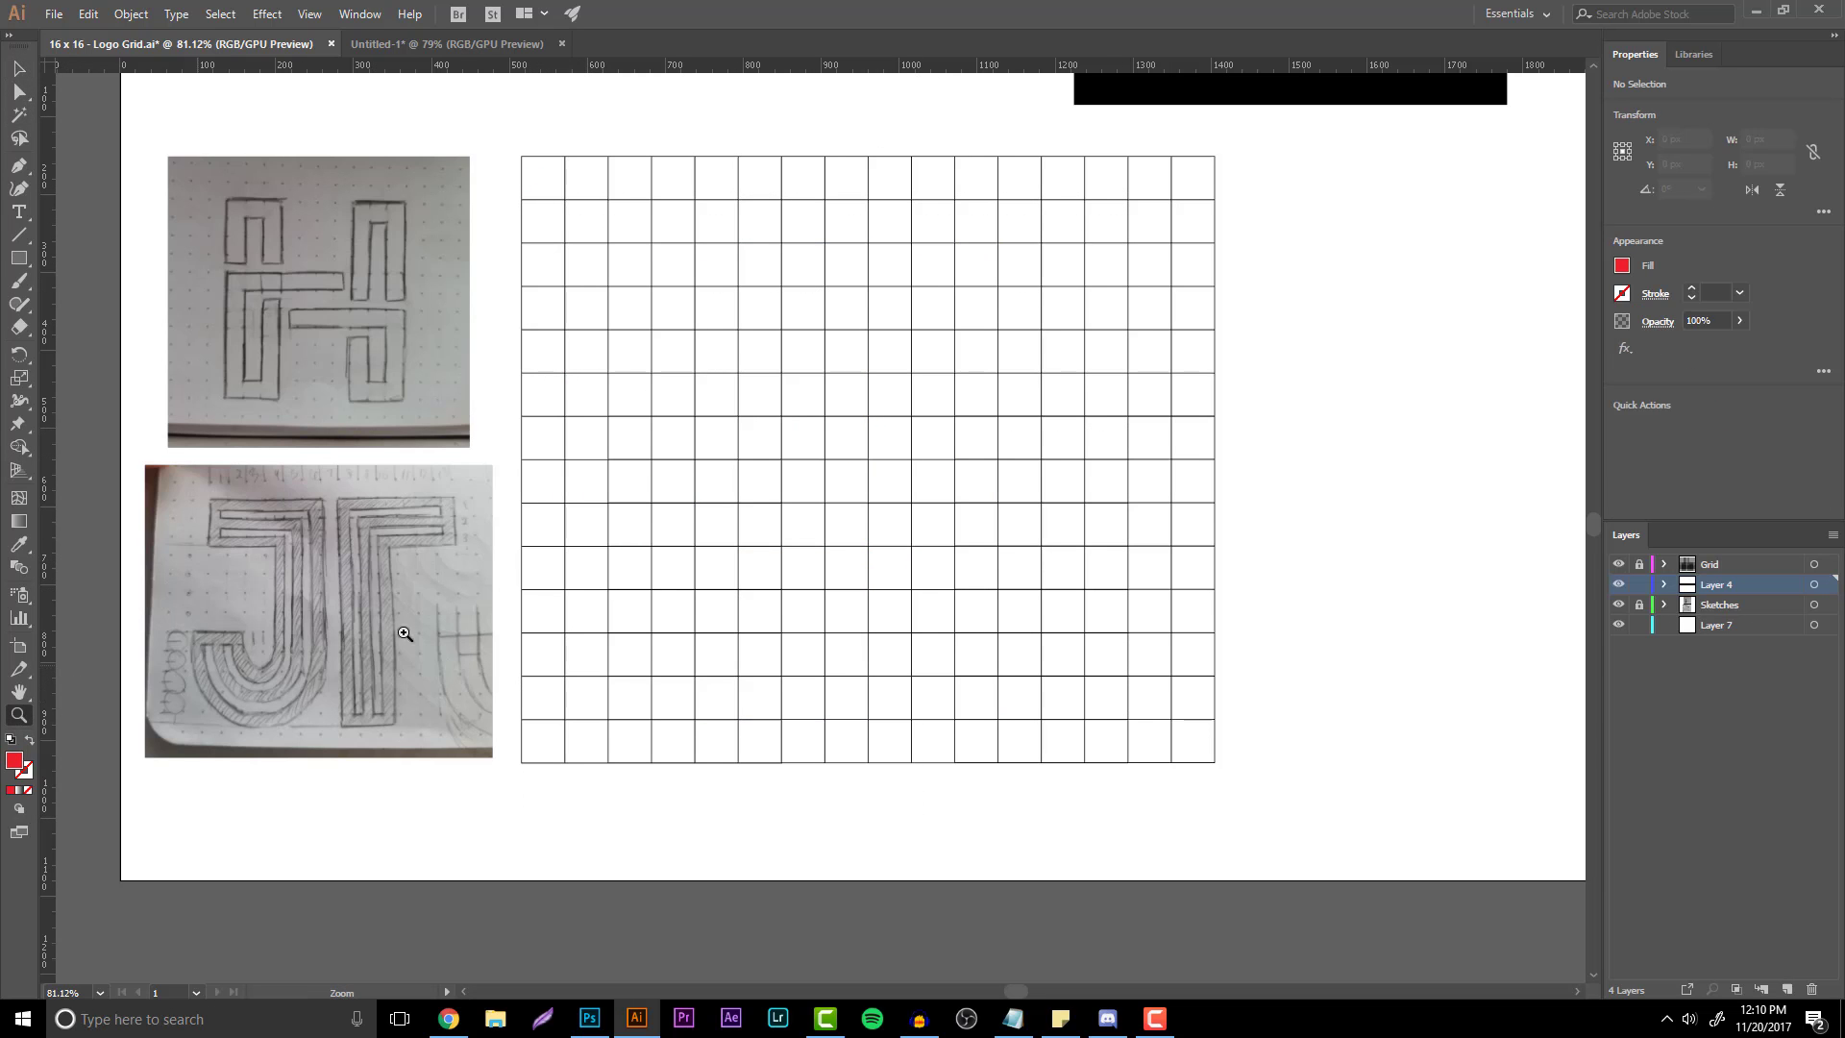
left_click(449, 1021)
left_click(580, 12)
type("dribbble.com")
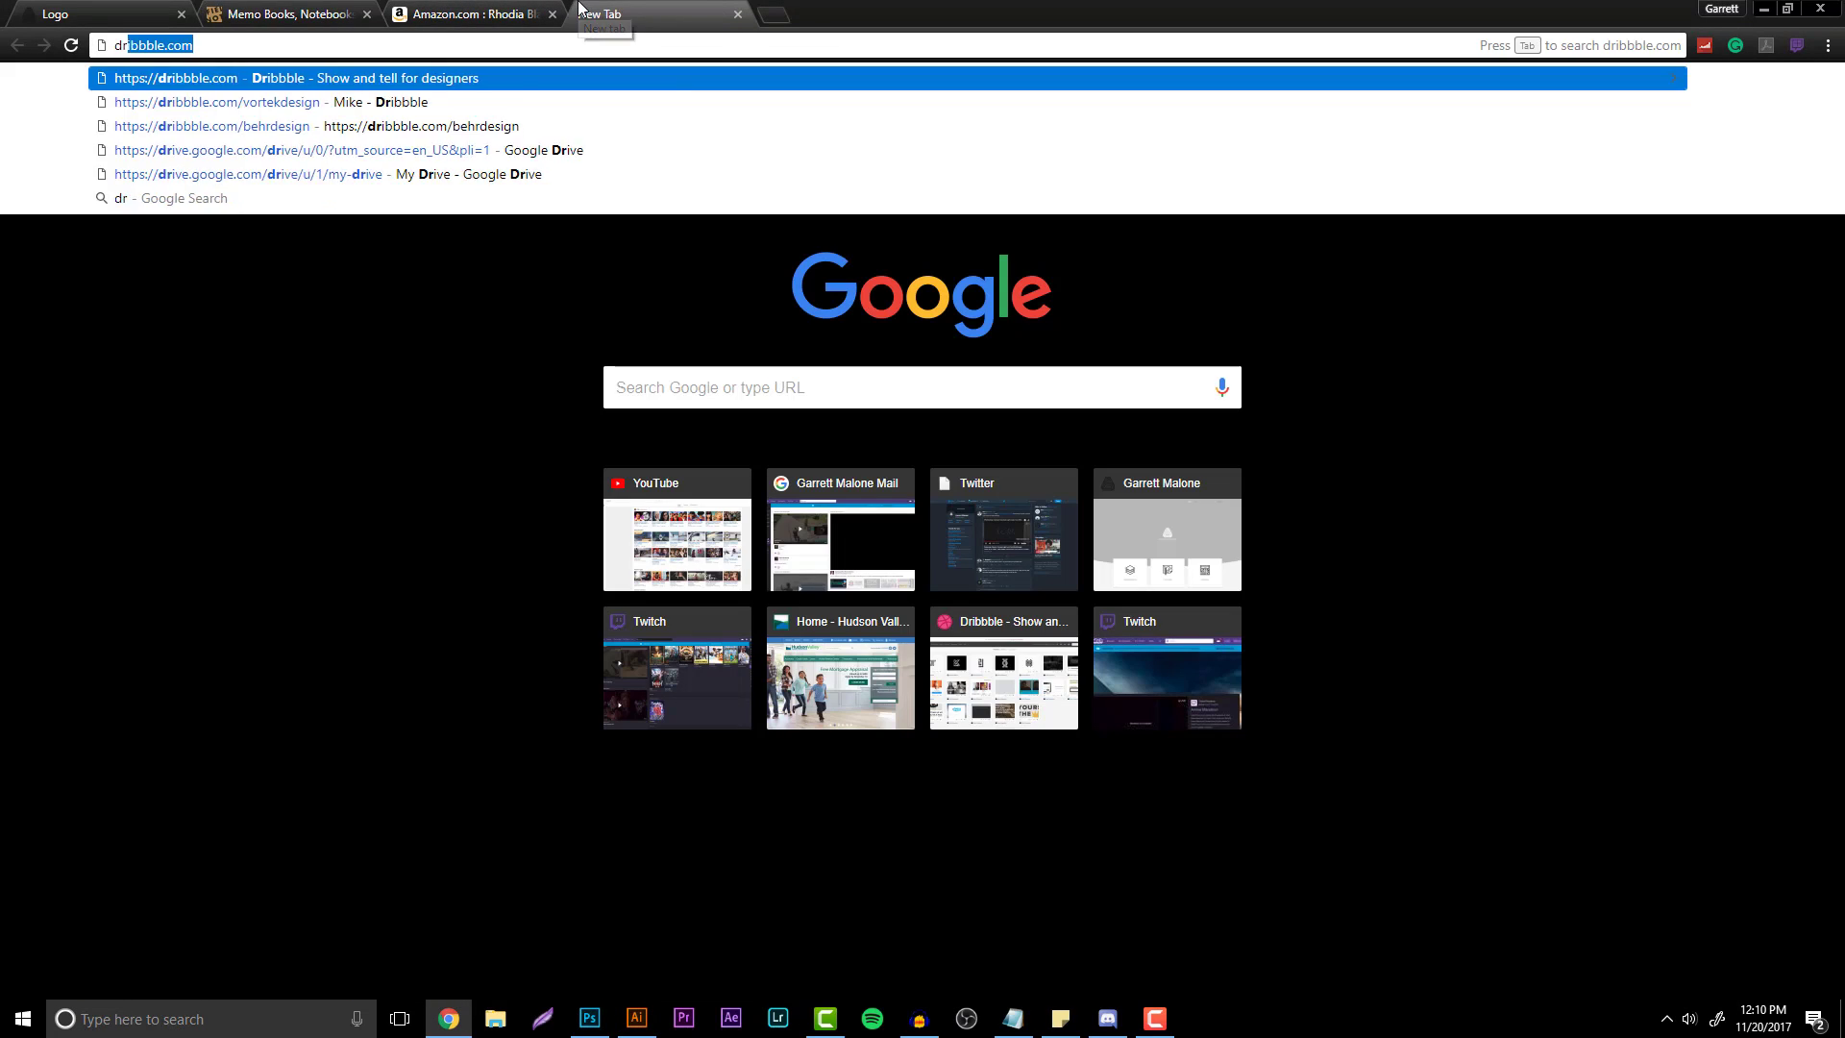
key("Return")
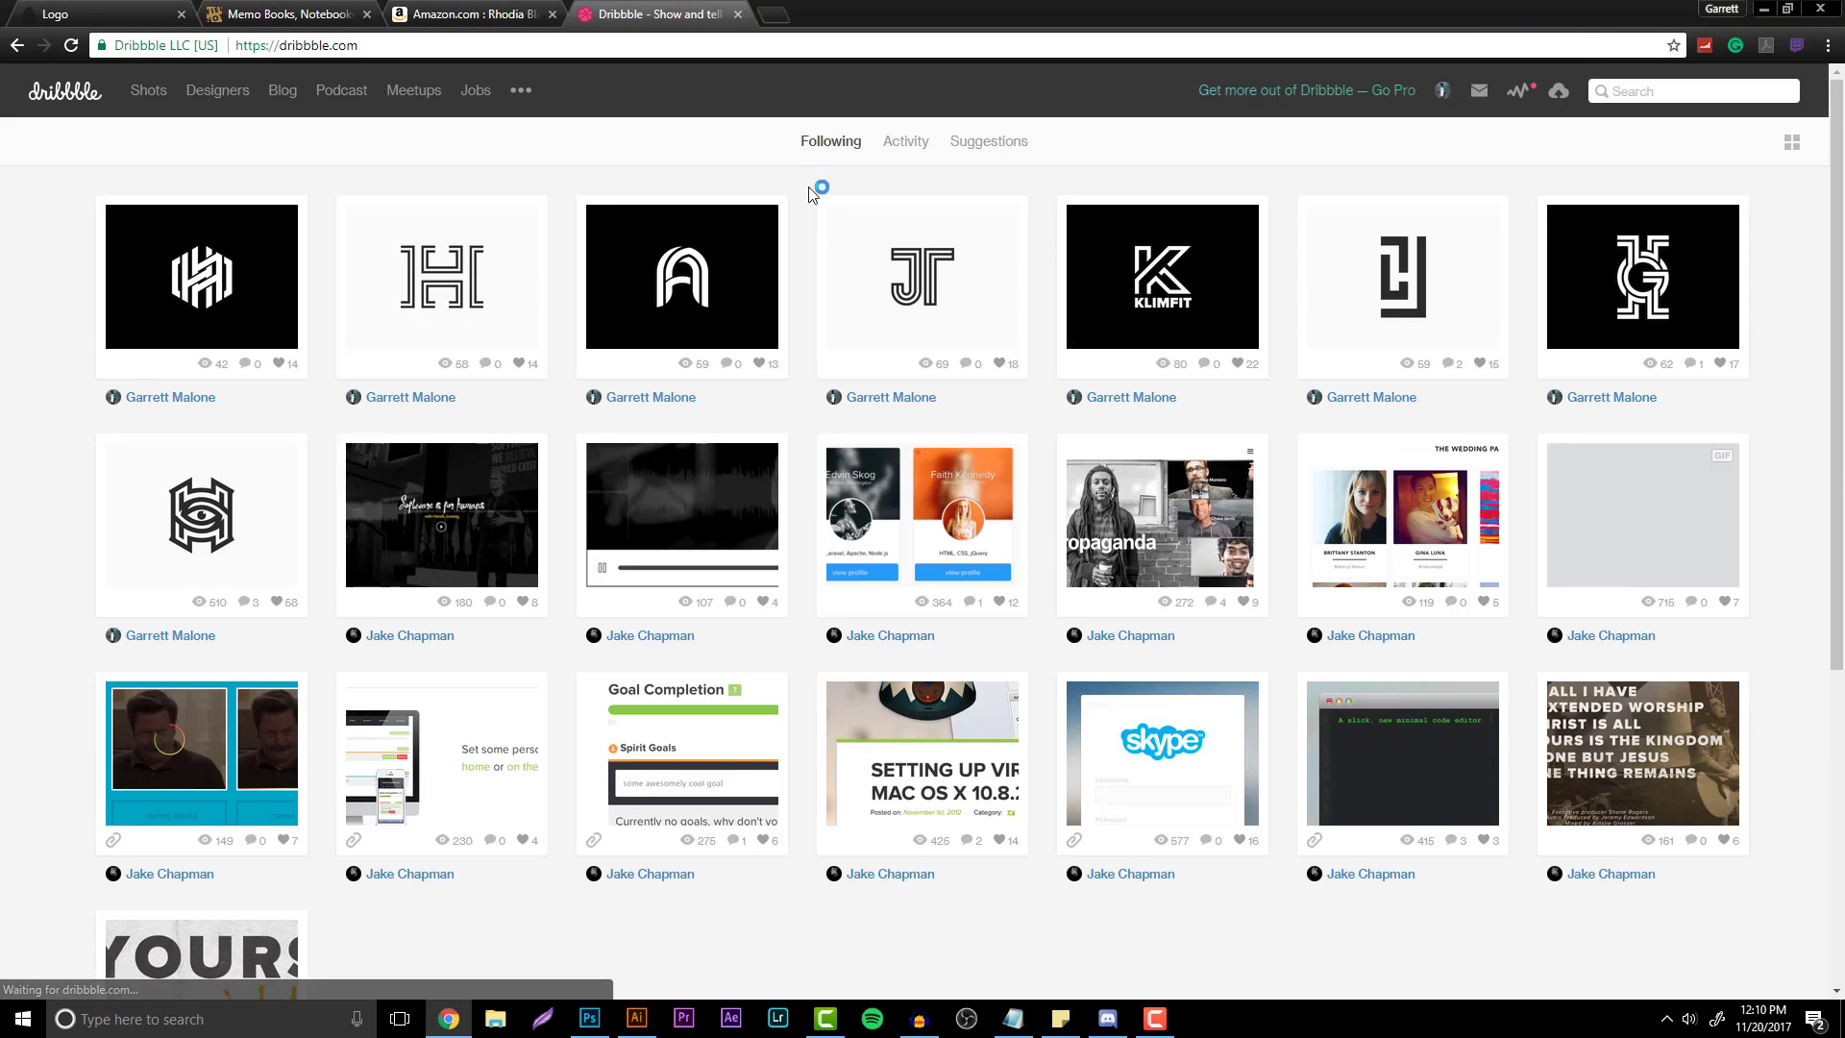
left_click(946, 296)
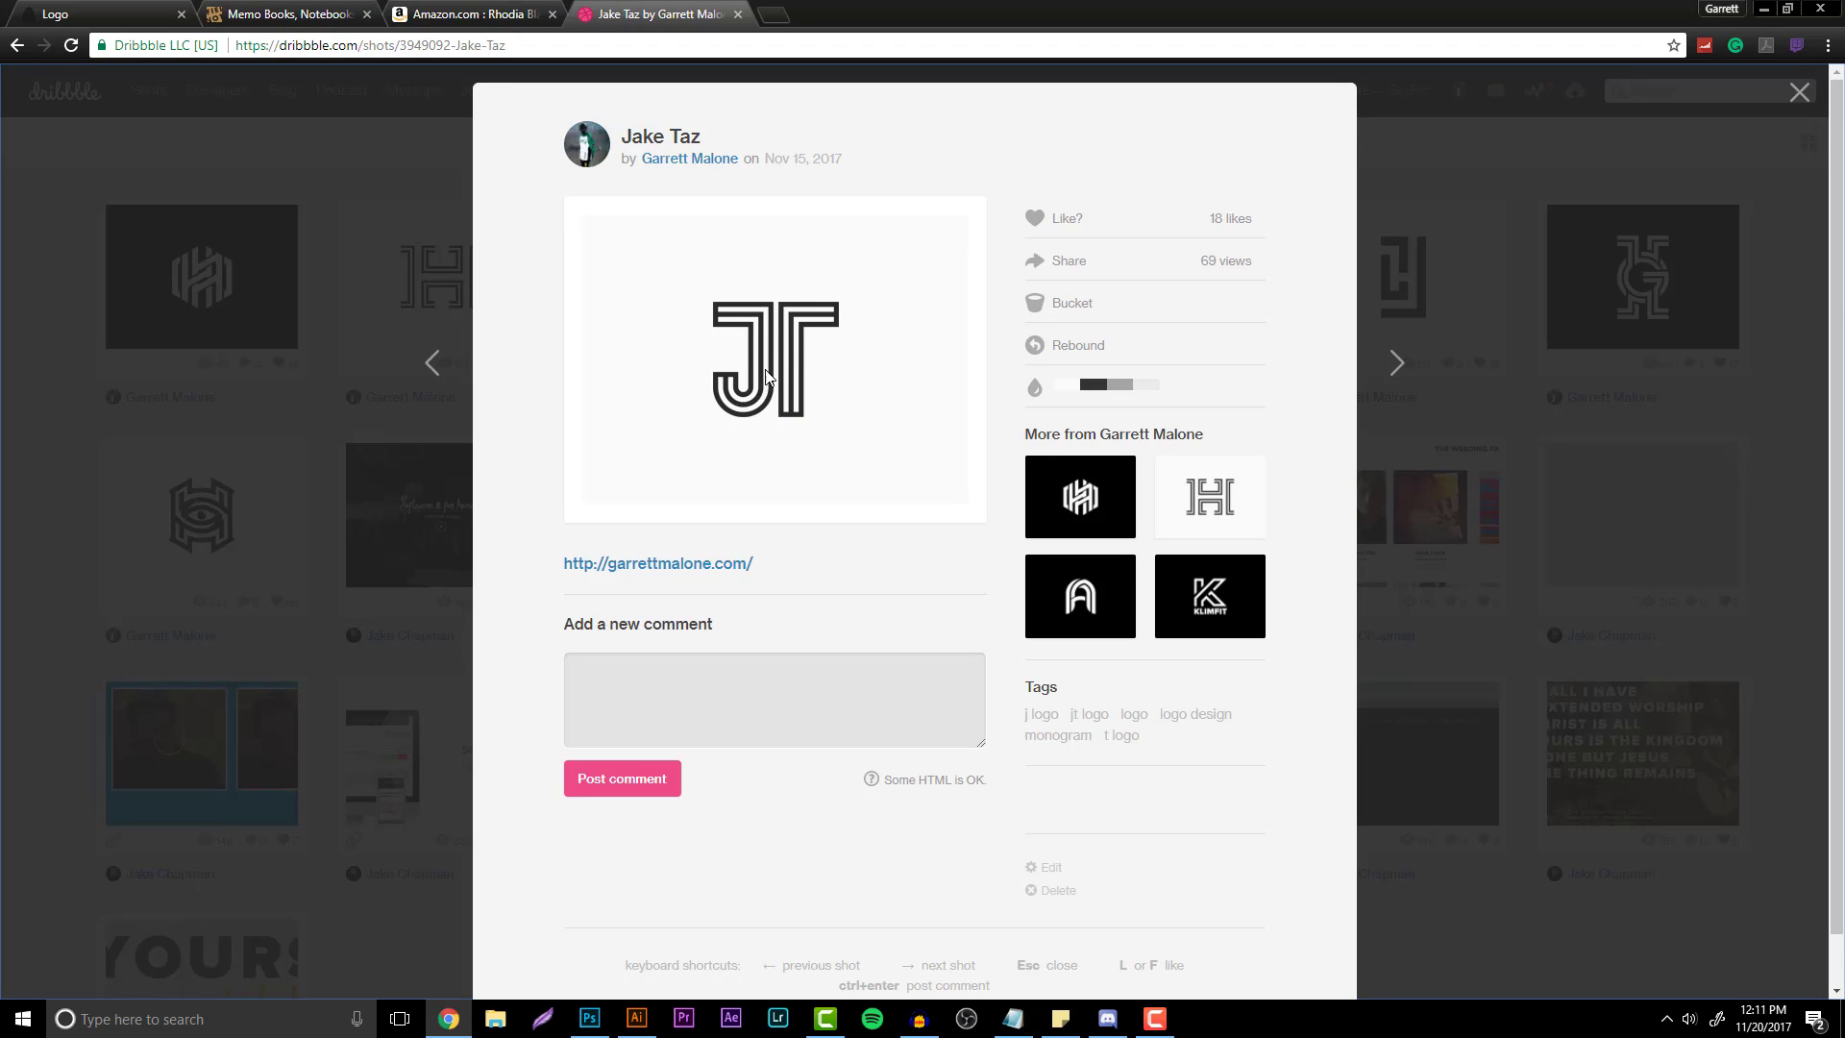
- Switch to Illustrator and examine the stroke layout of the JT sketch beside the empty grid
left_click(637, 1018)
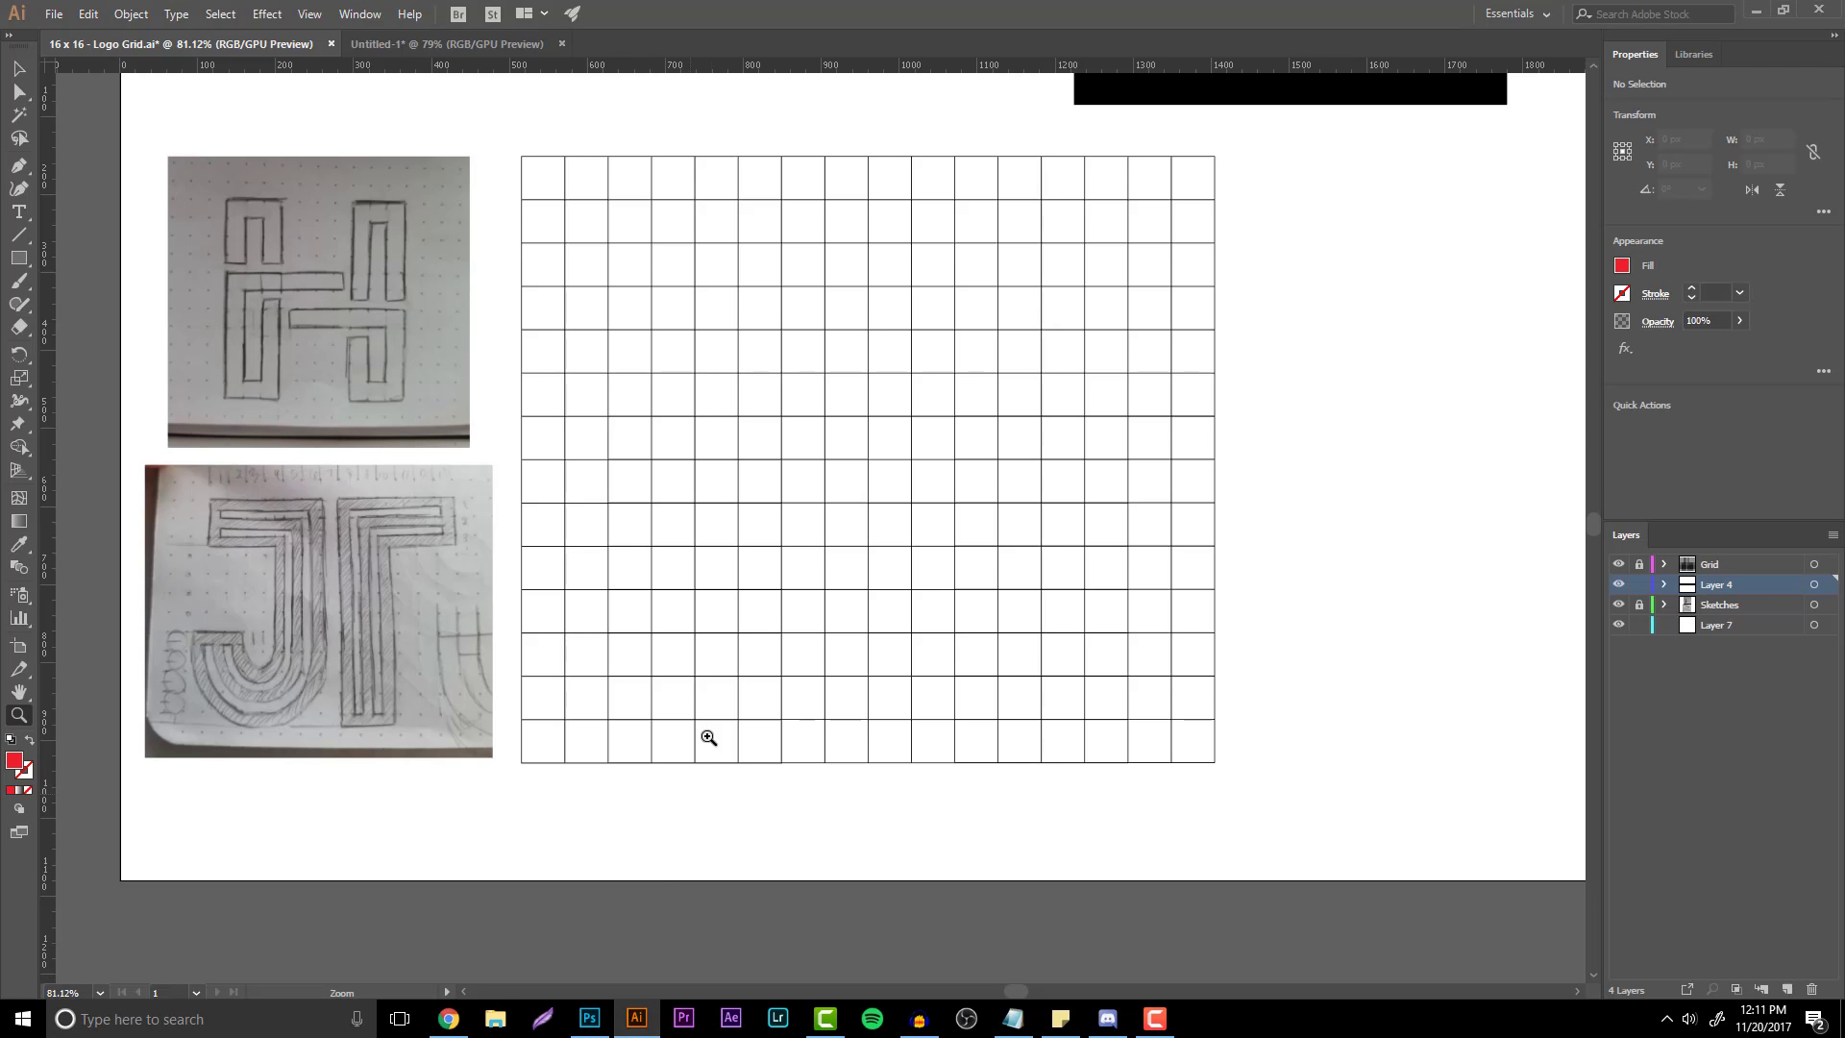
left_click(383, 597)
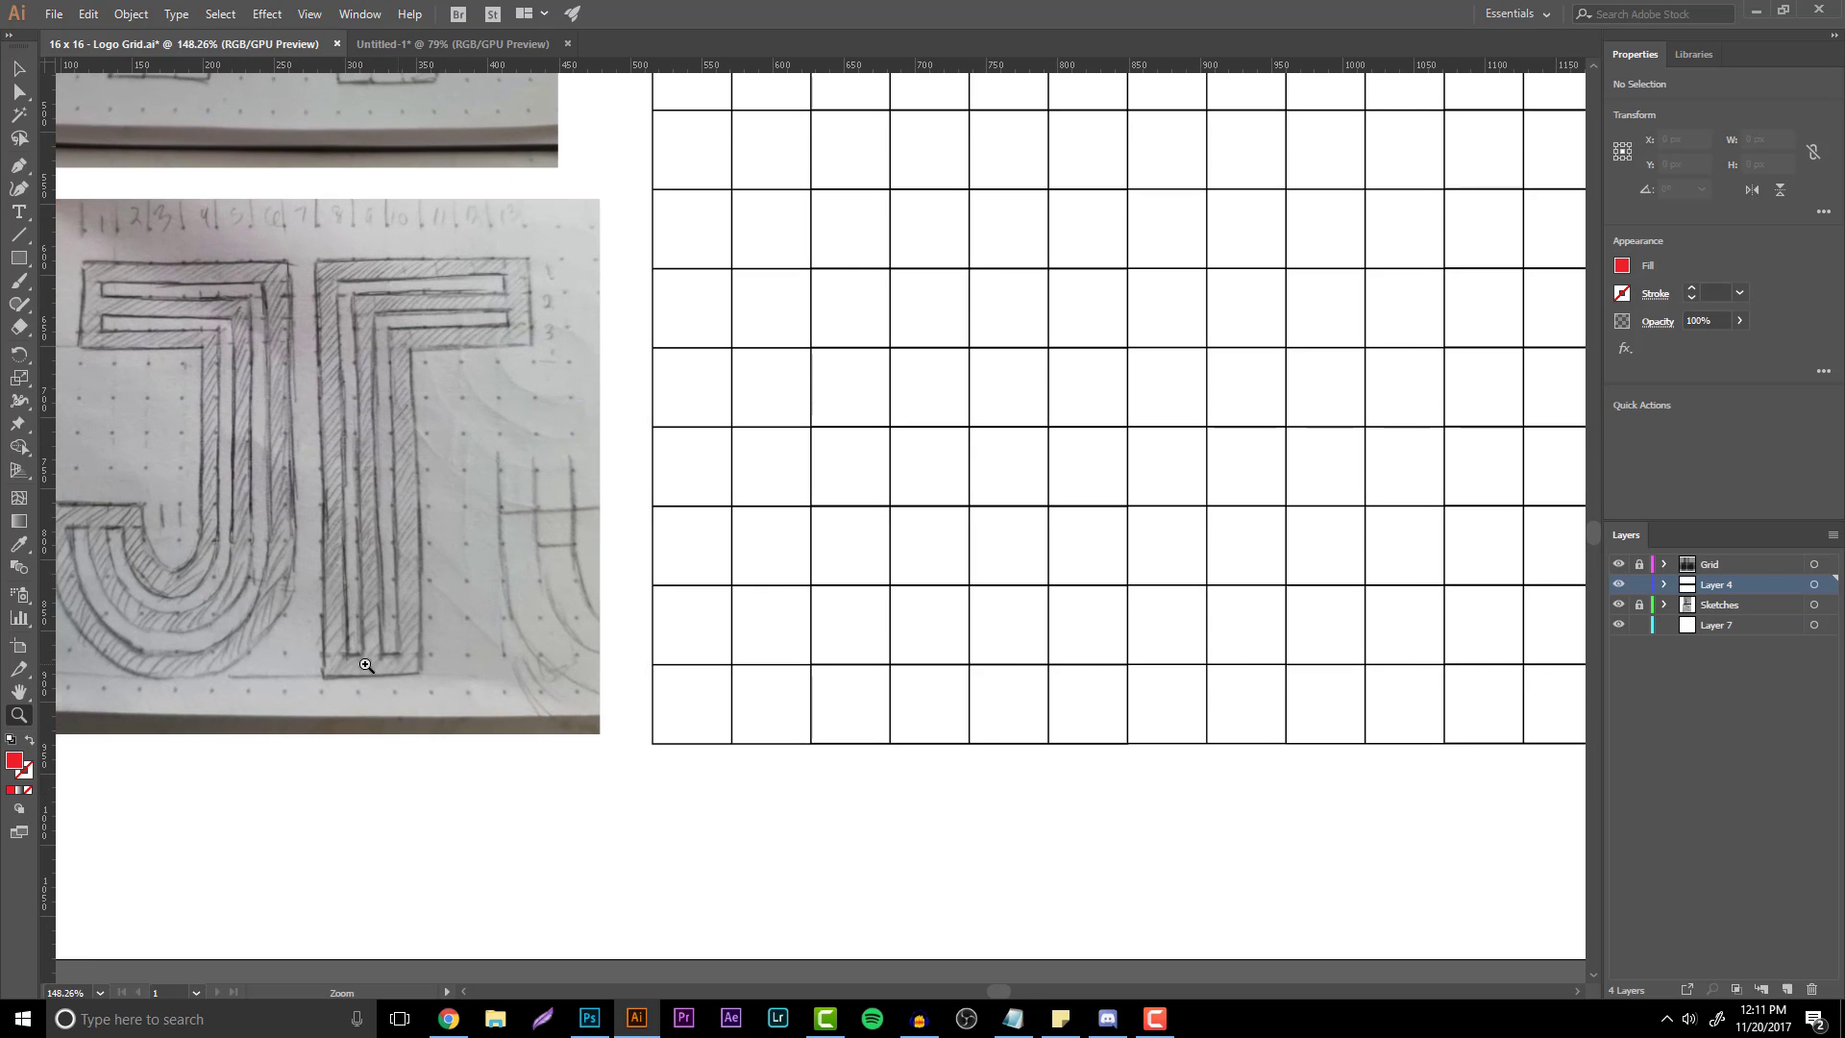
left_click_drag(336, 652, 371, 632)
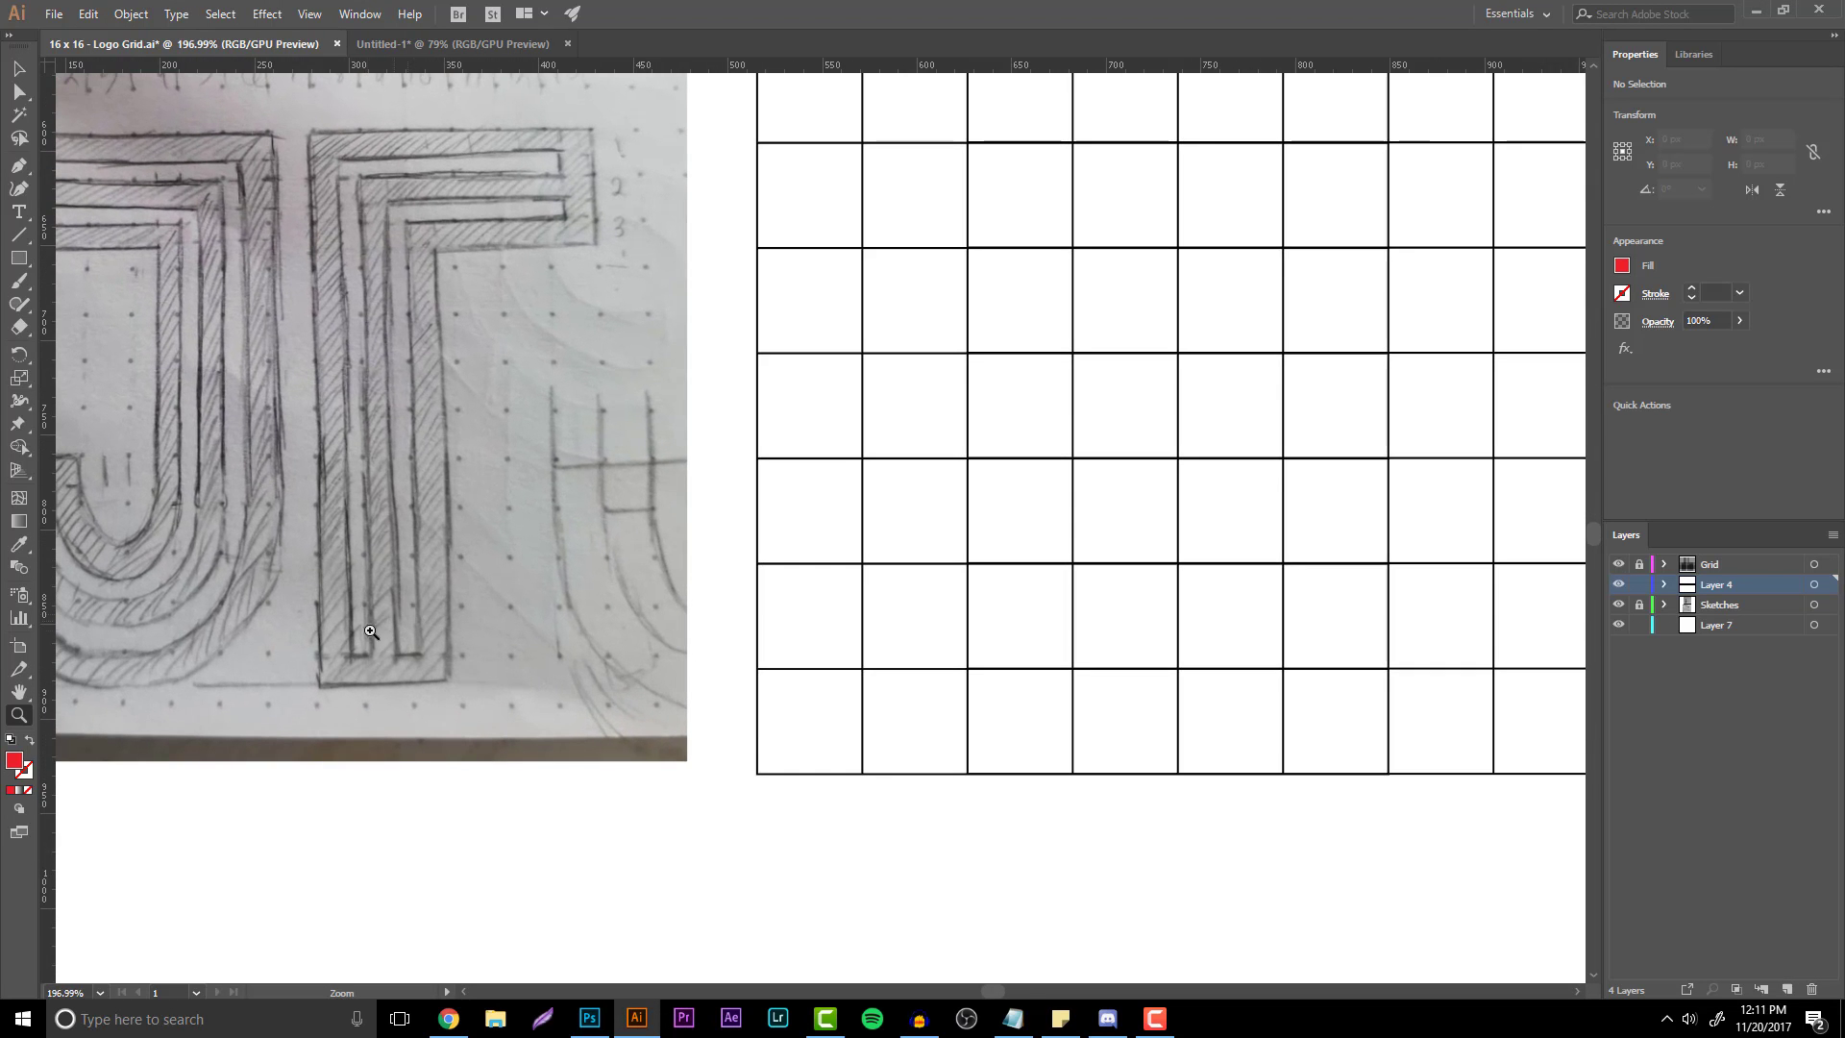
left_click(450, 626)
scroll(713, 580, "up", 1)
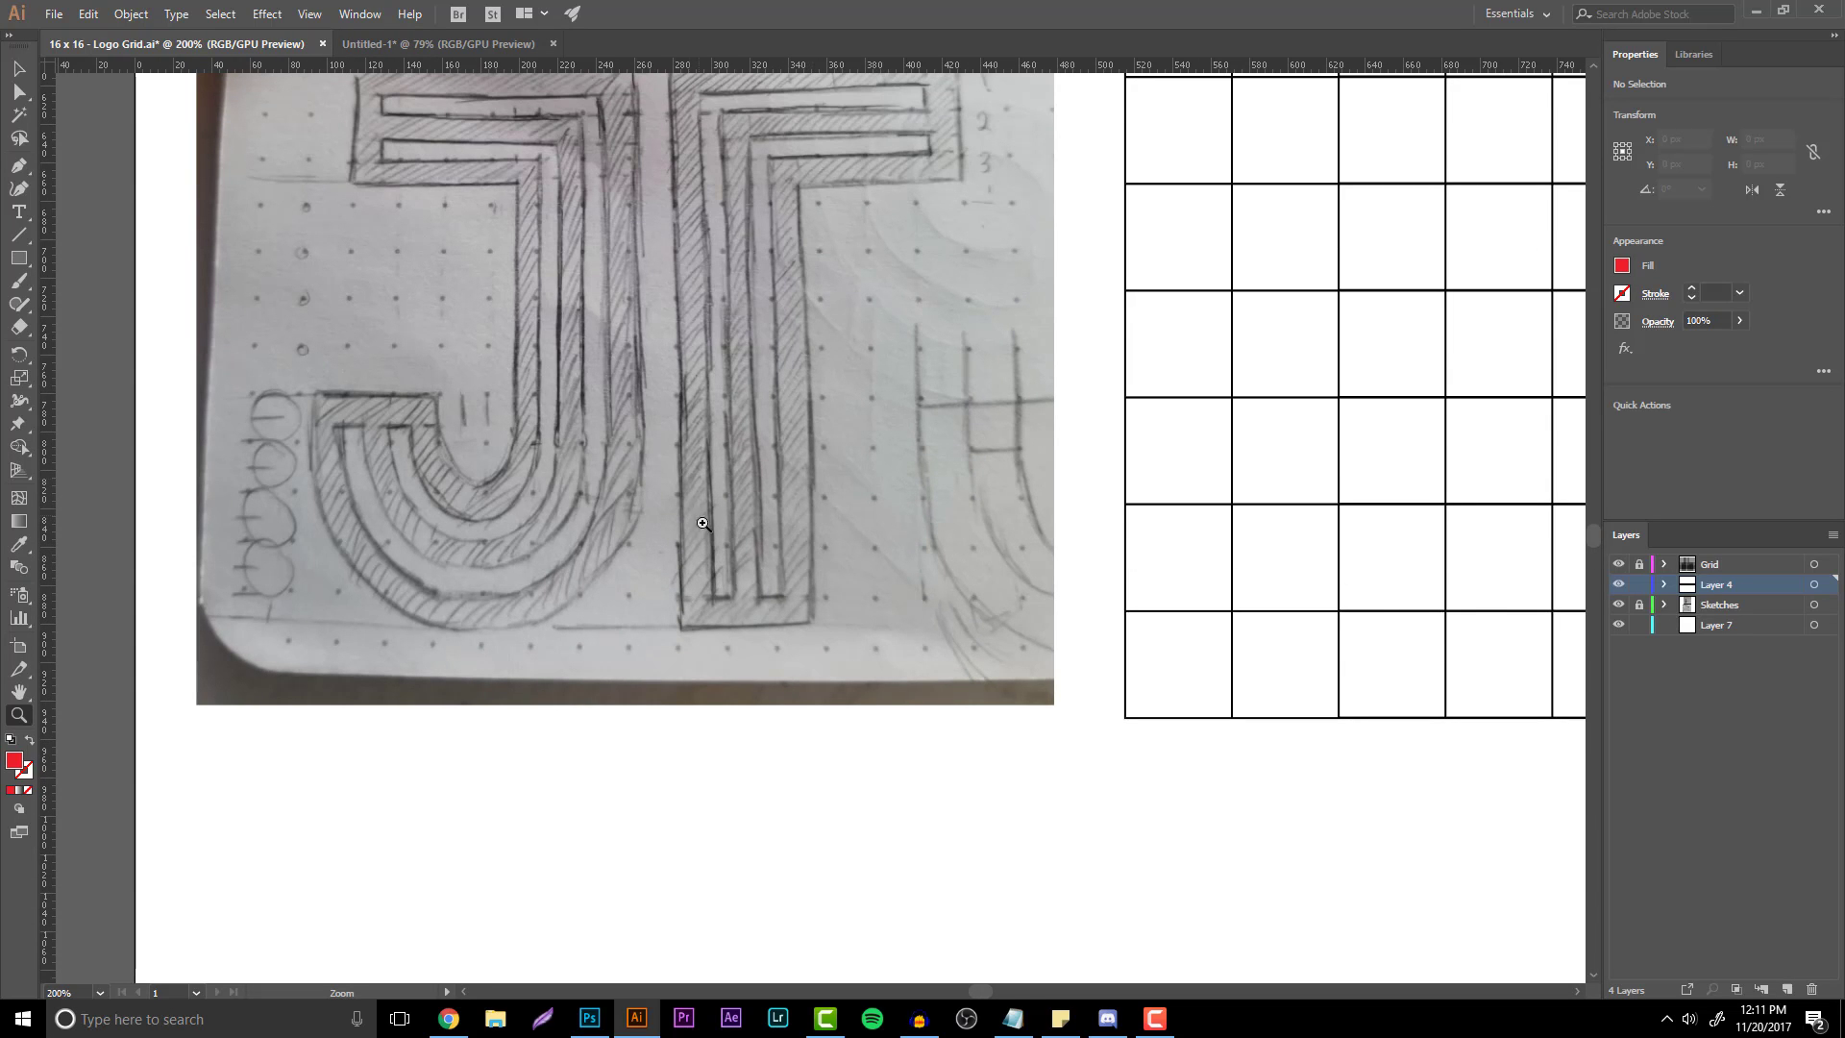
left_click_drag(851, 493, 502, 466)
scroll(913, 500, "up", 2)
left_click_drag(1318, 535, 1422, 532)
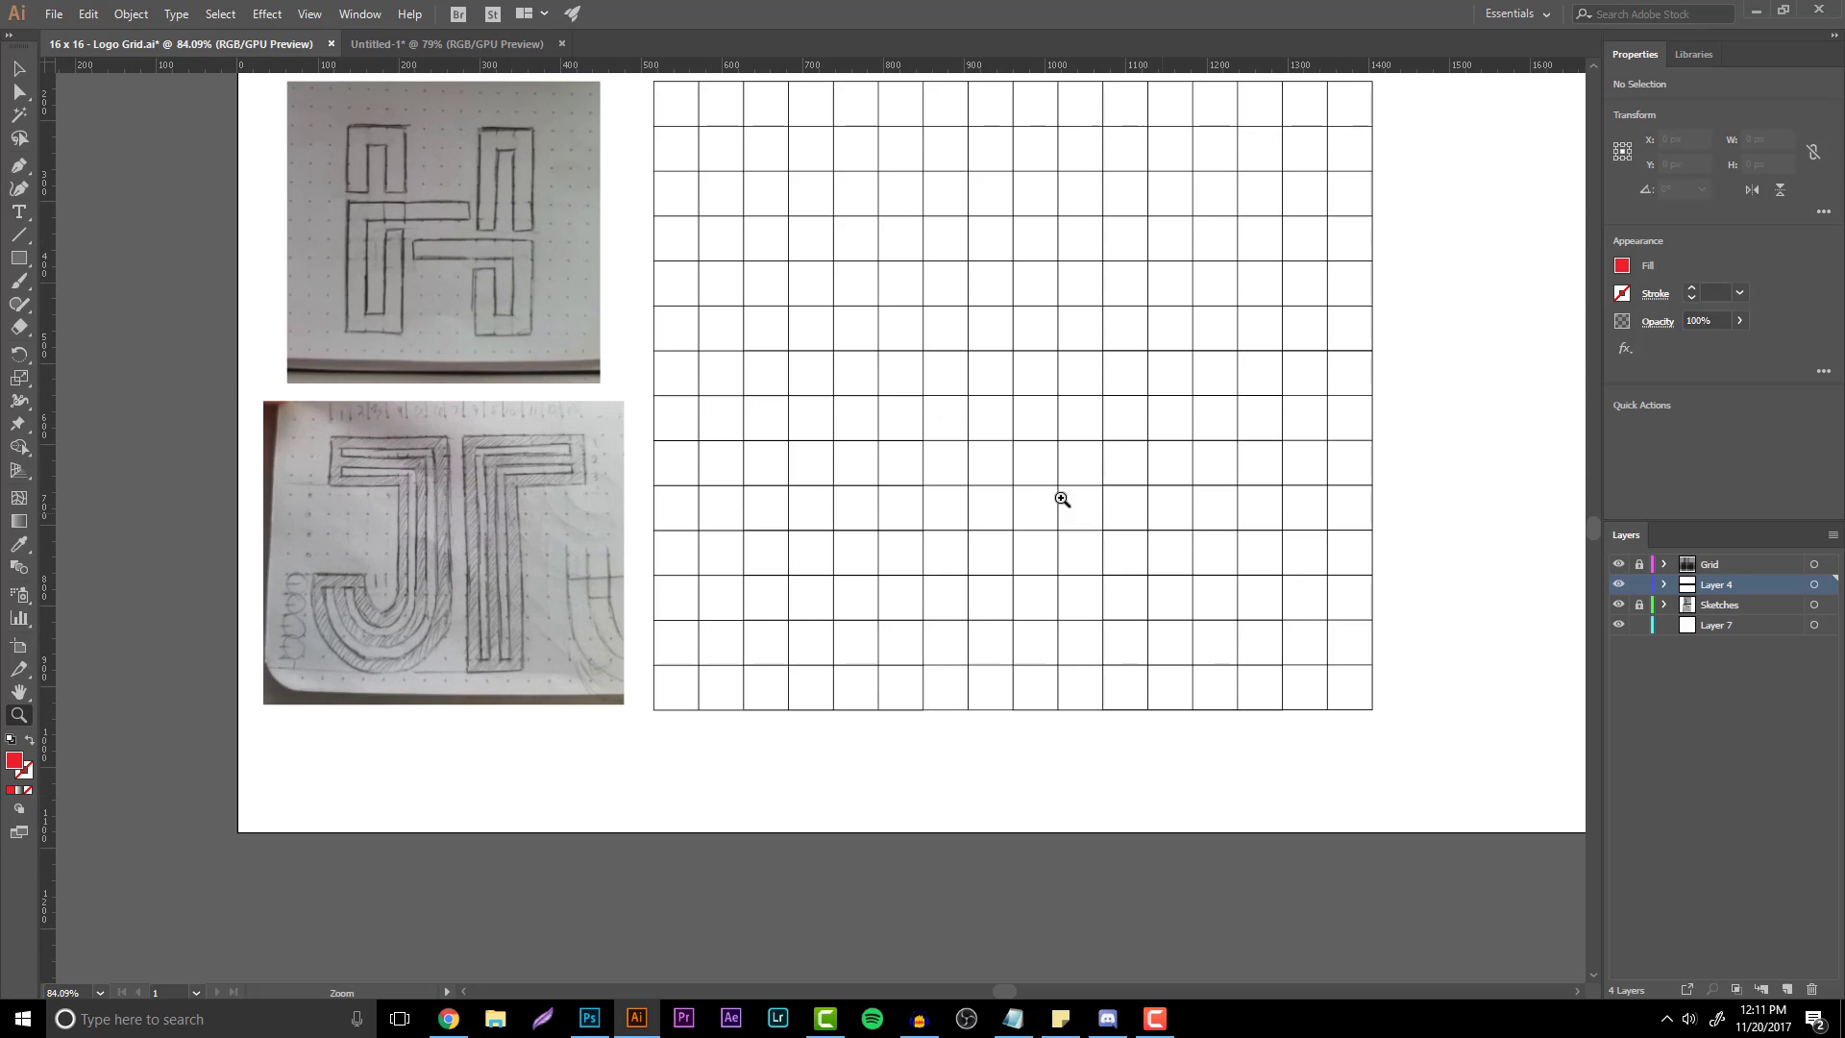
- Set the Rectangle tool's fill to black and add a new layer above Layer 4
left_click(19, 258)
left_click(1622, 266)
left_click(1453, 336)
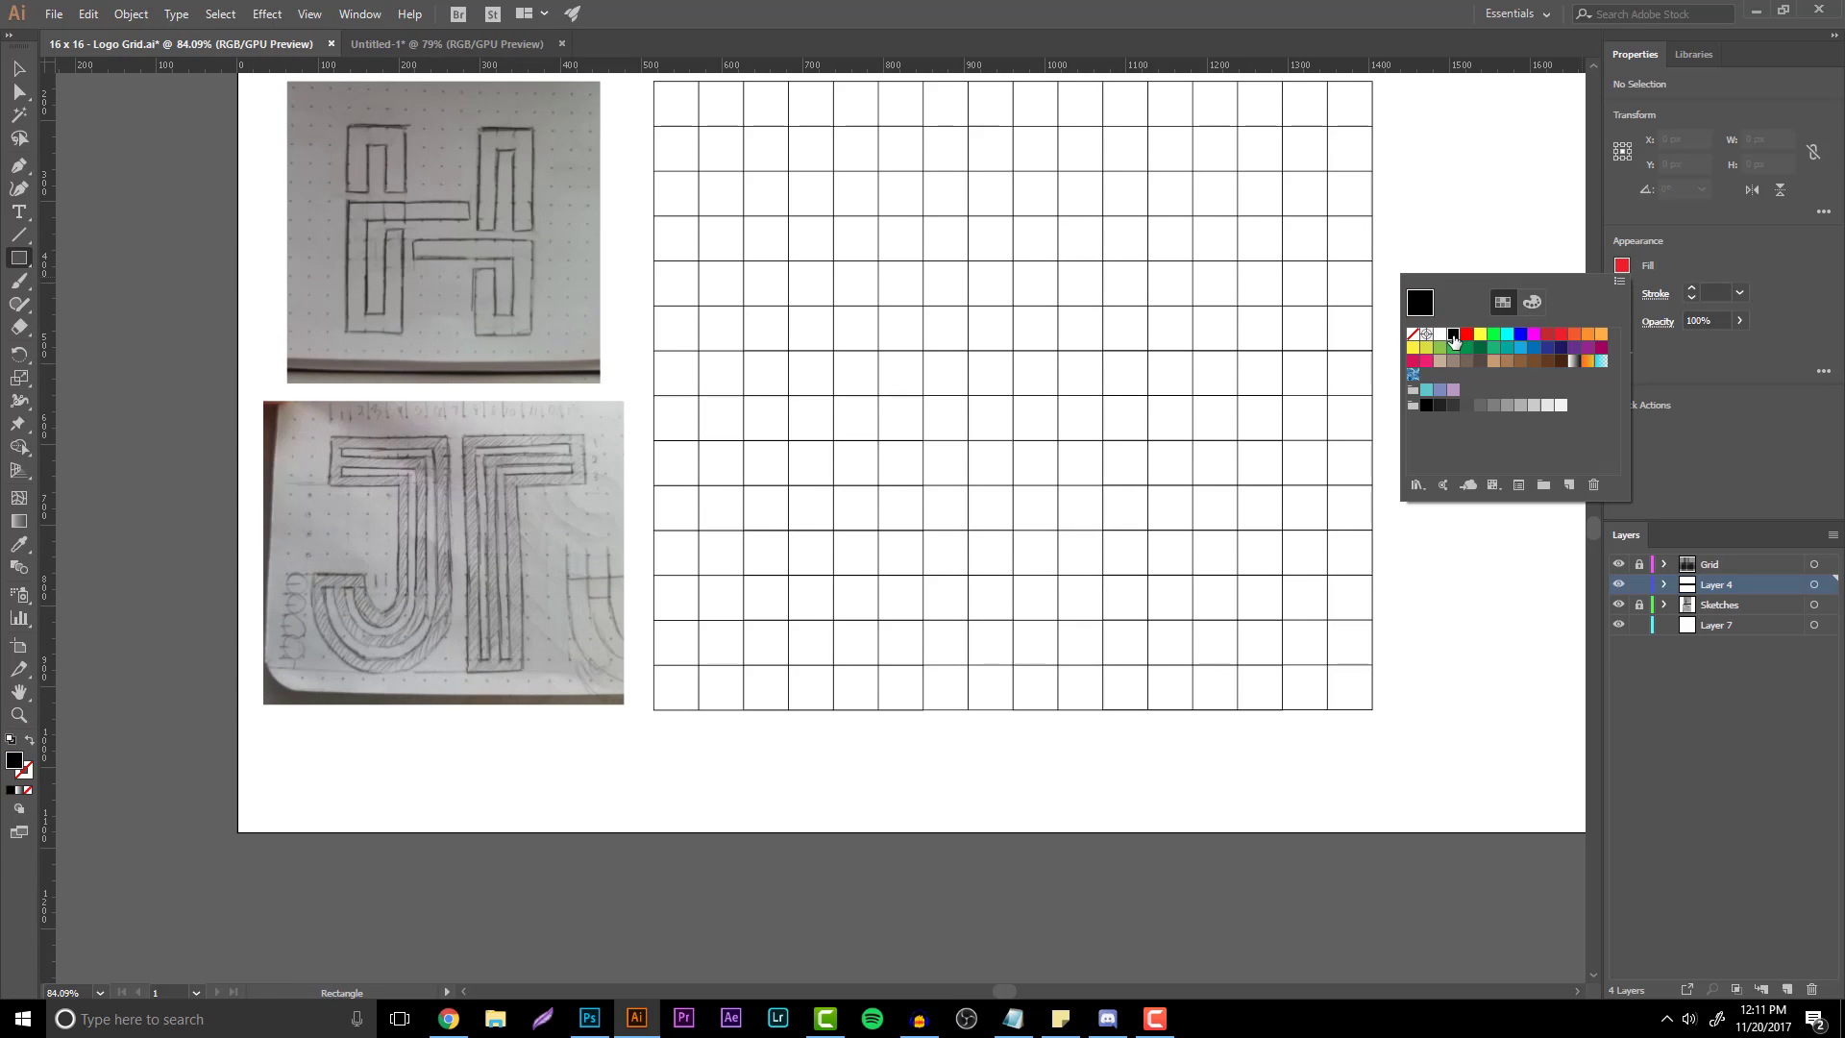
left_click(1786, 990)
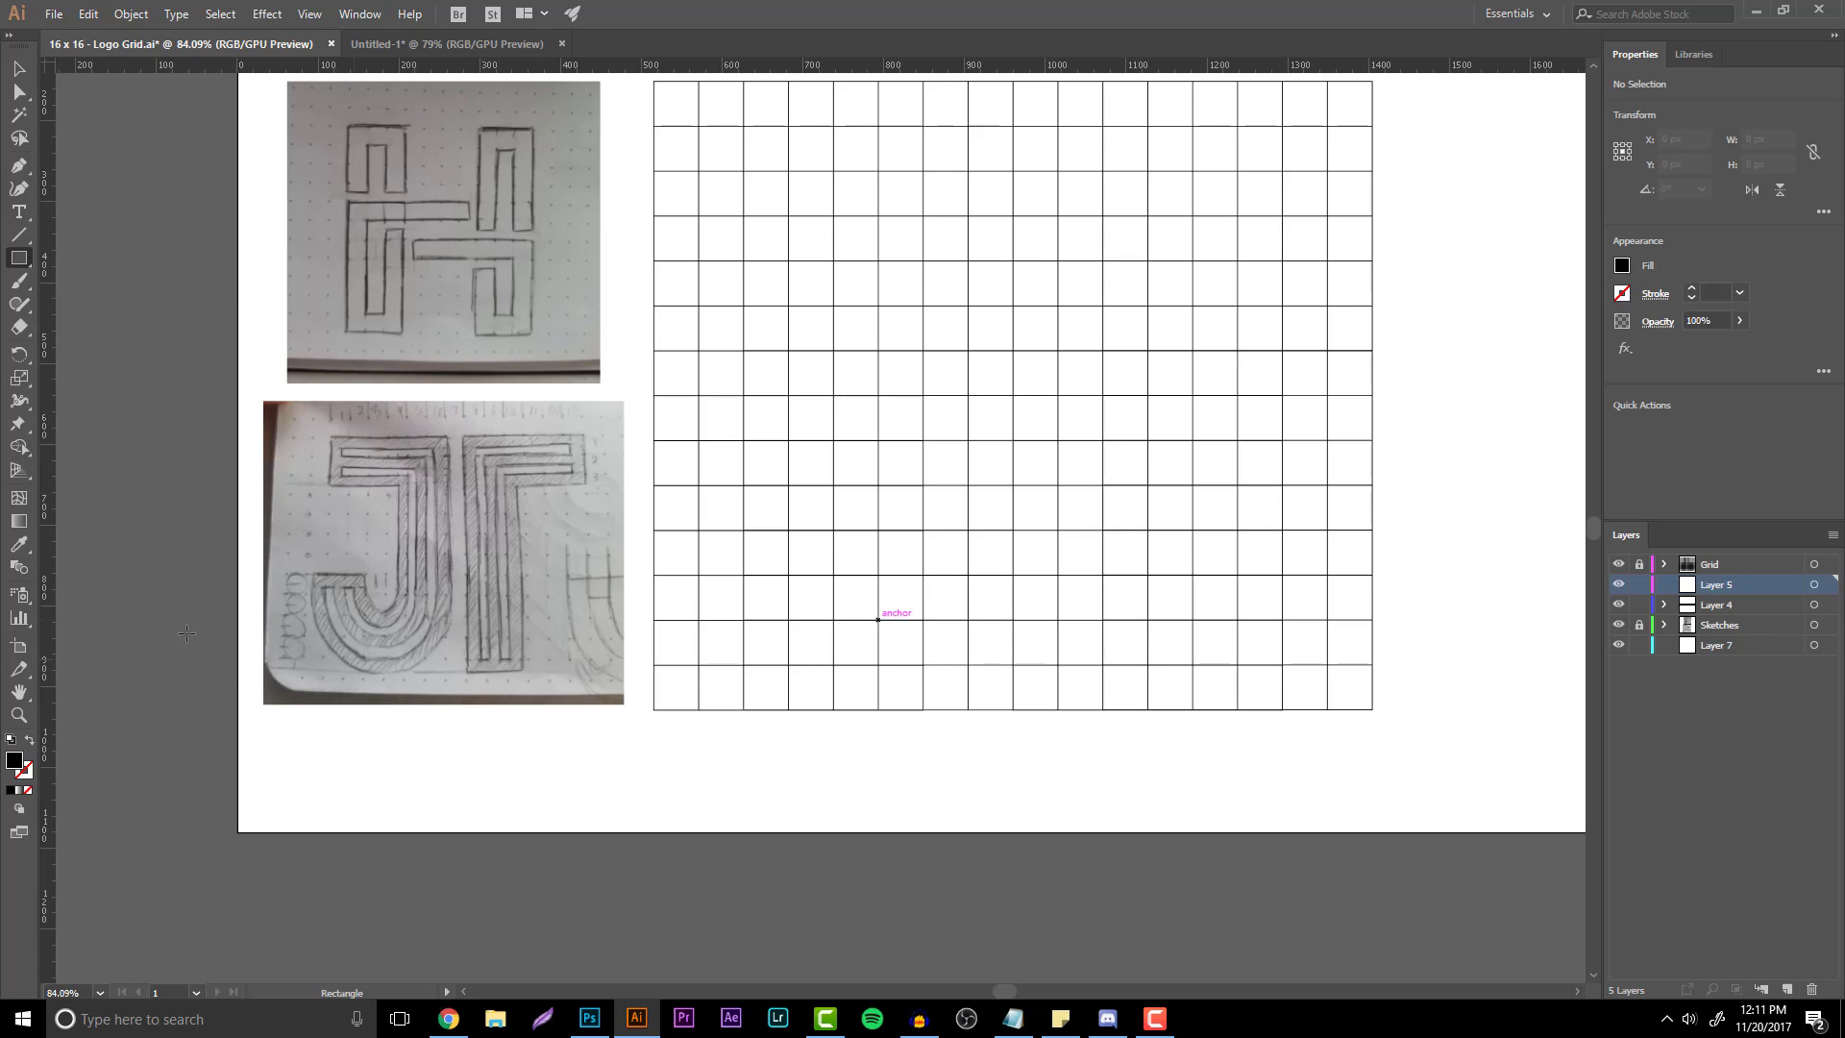
- Examine the T's stripes and gaps in the JT sketch up close, then compare them with the whole grid
left_click(19, 715)
left_click_drag(478, 647, 663, 604)
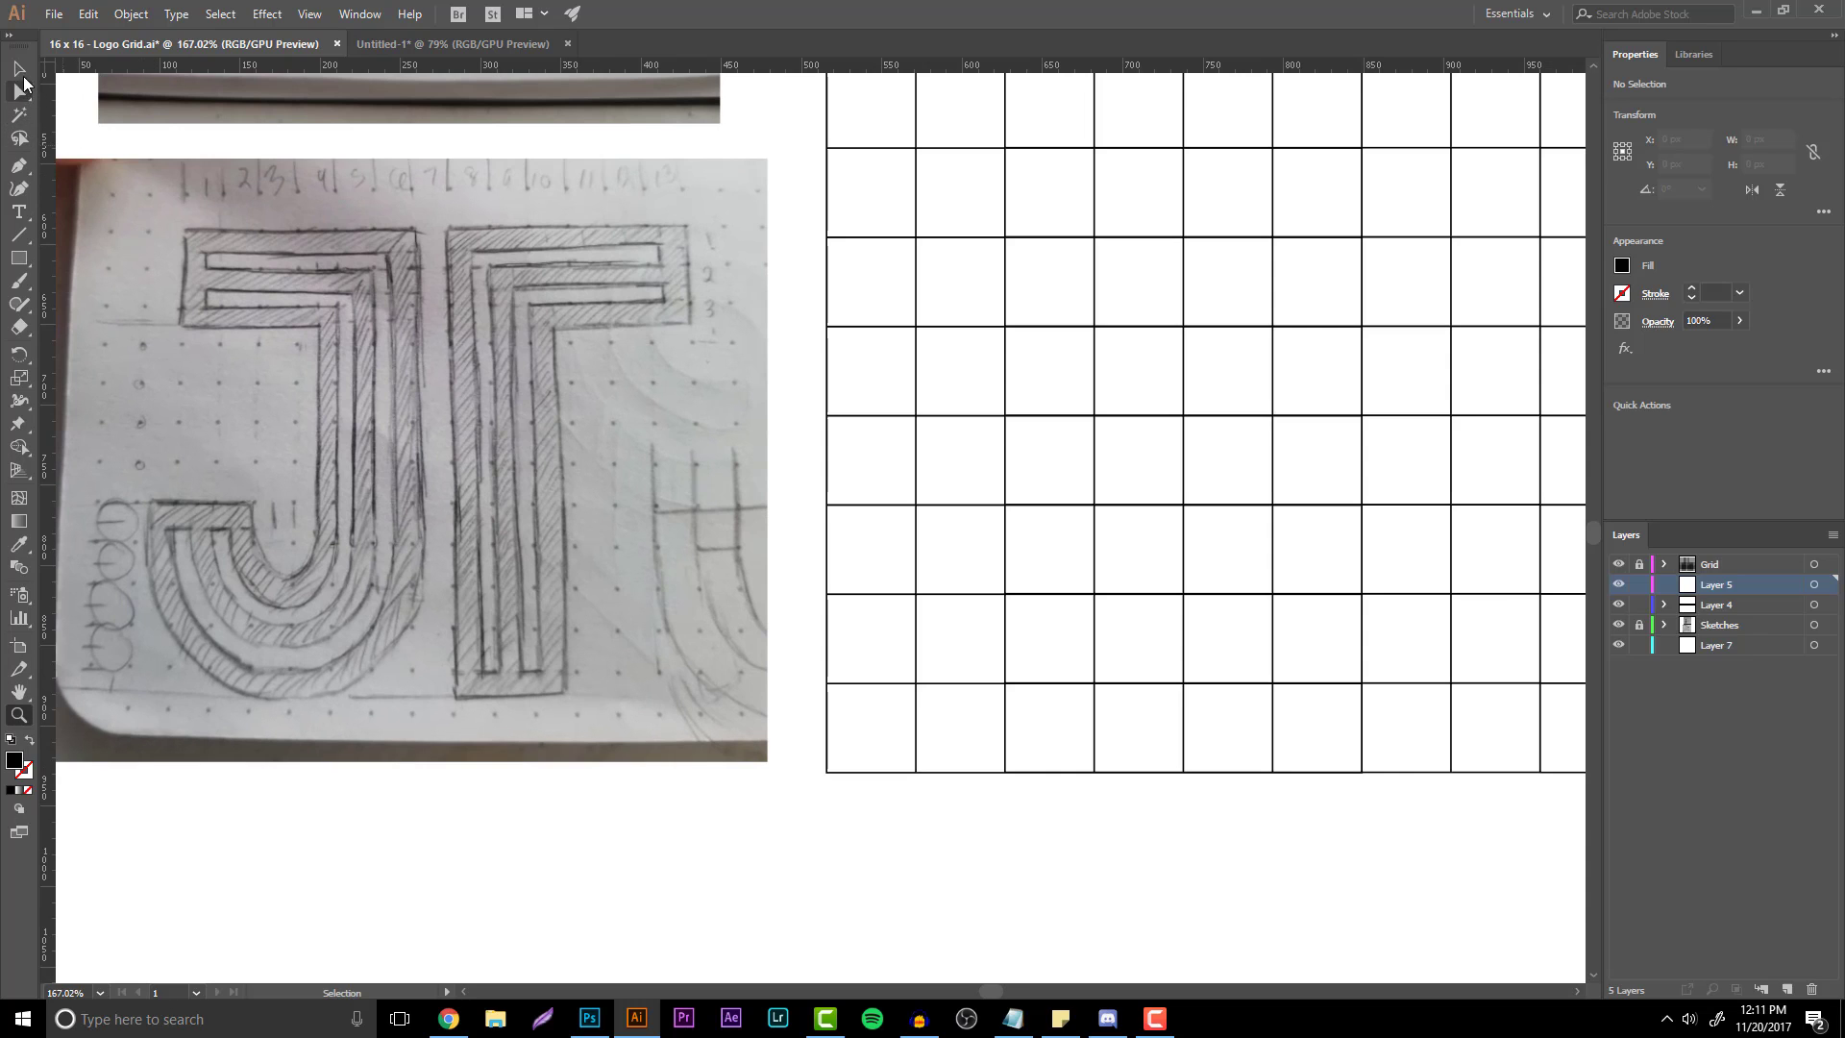
left_click(20, 71)
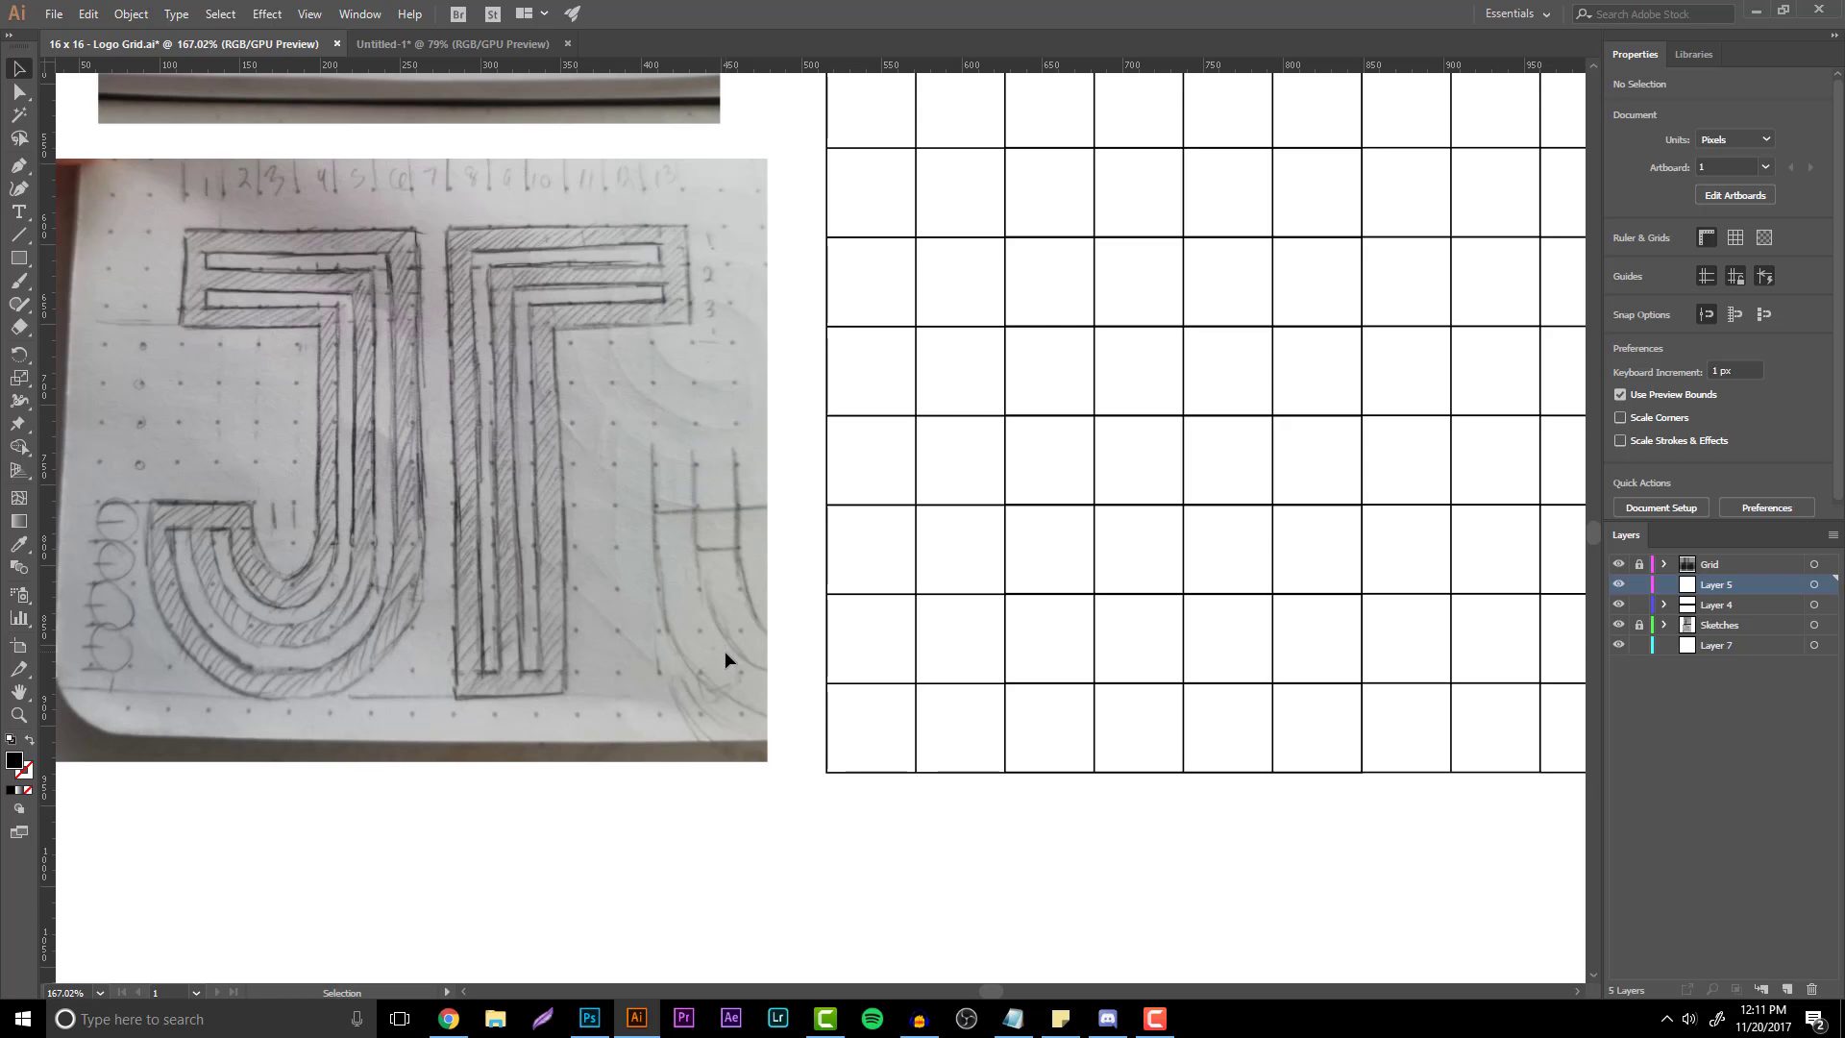
left_click(19, 715)
left_click_drag(750, 680, 364, 612)
left_click_drag(875, 598, 929, 546)
left_click(929, 547)
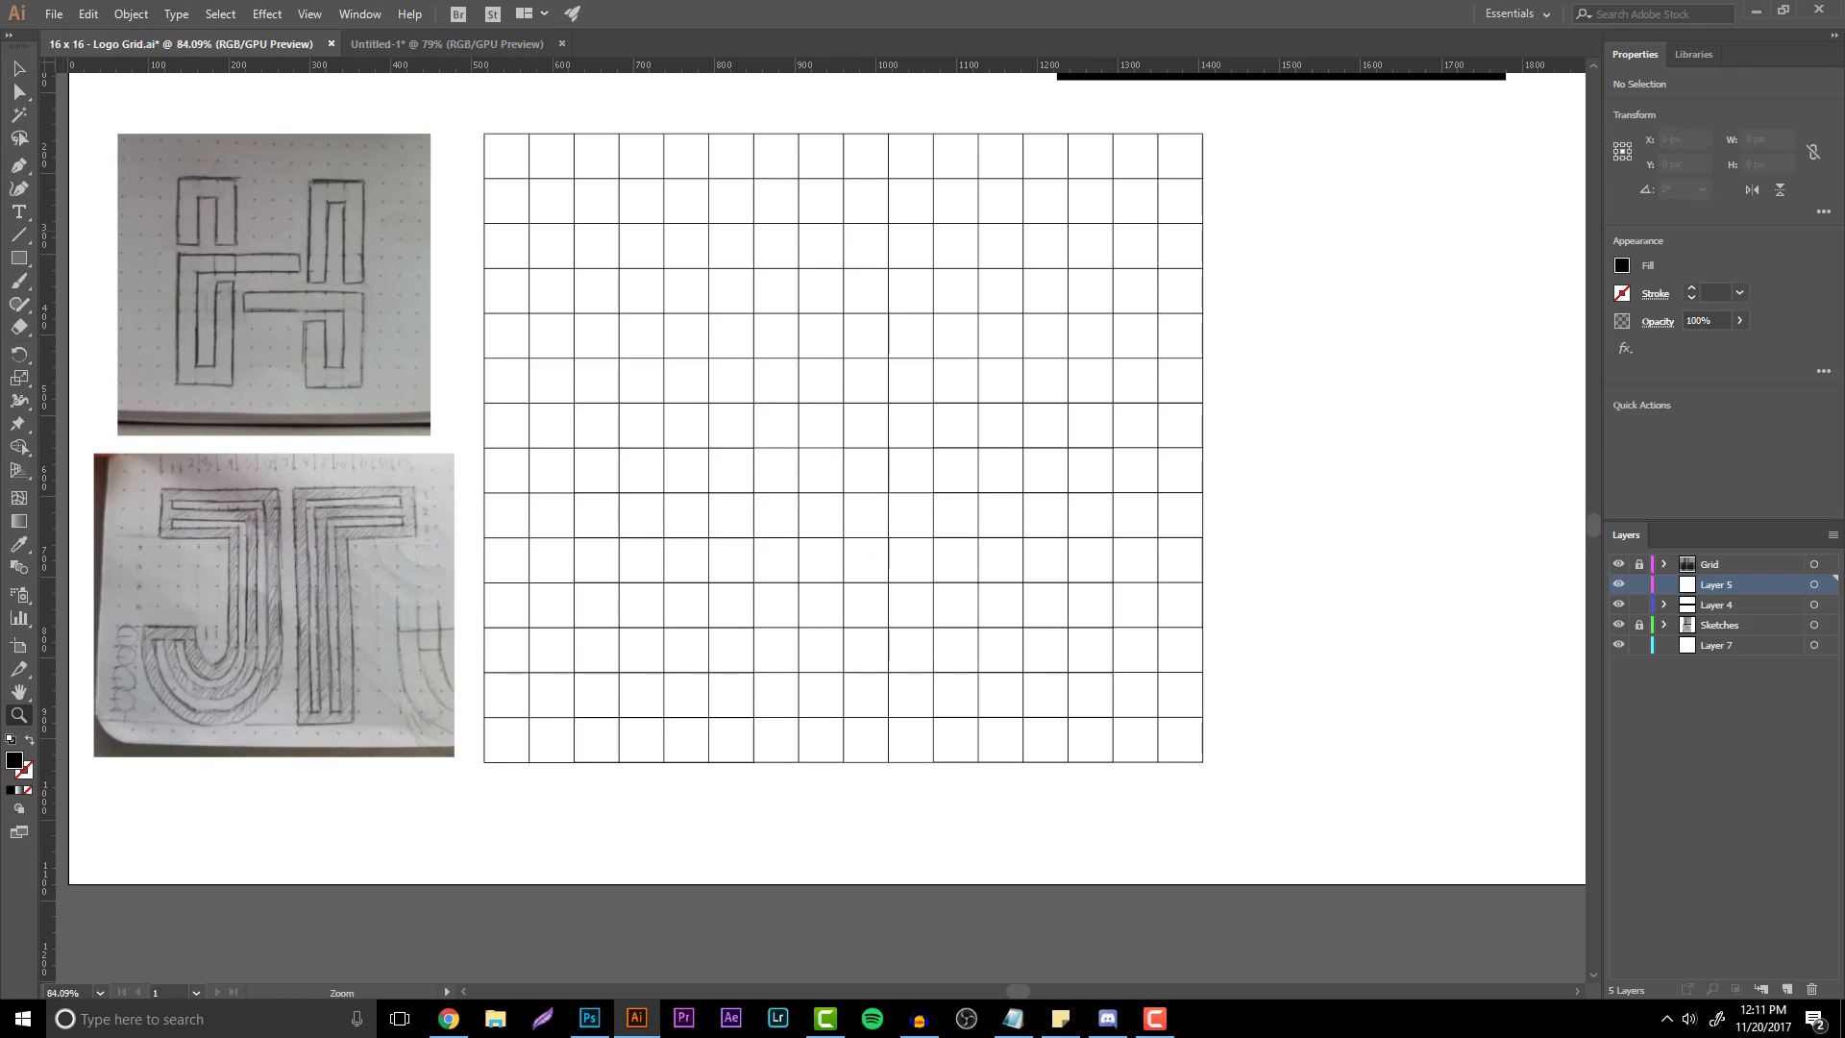
- Draw a black vertical bar about 582 px tall on the grid and narrow it to half a cell, 27.786 px wide
left_click(19, 259)
left_click_drag(669, 224, 691, 692)
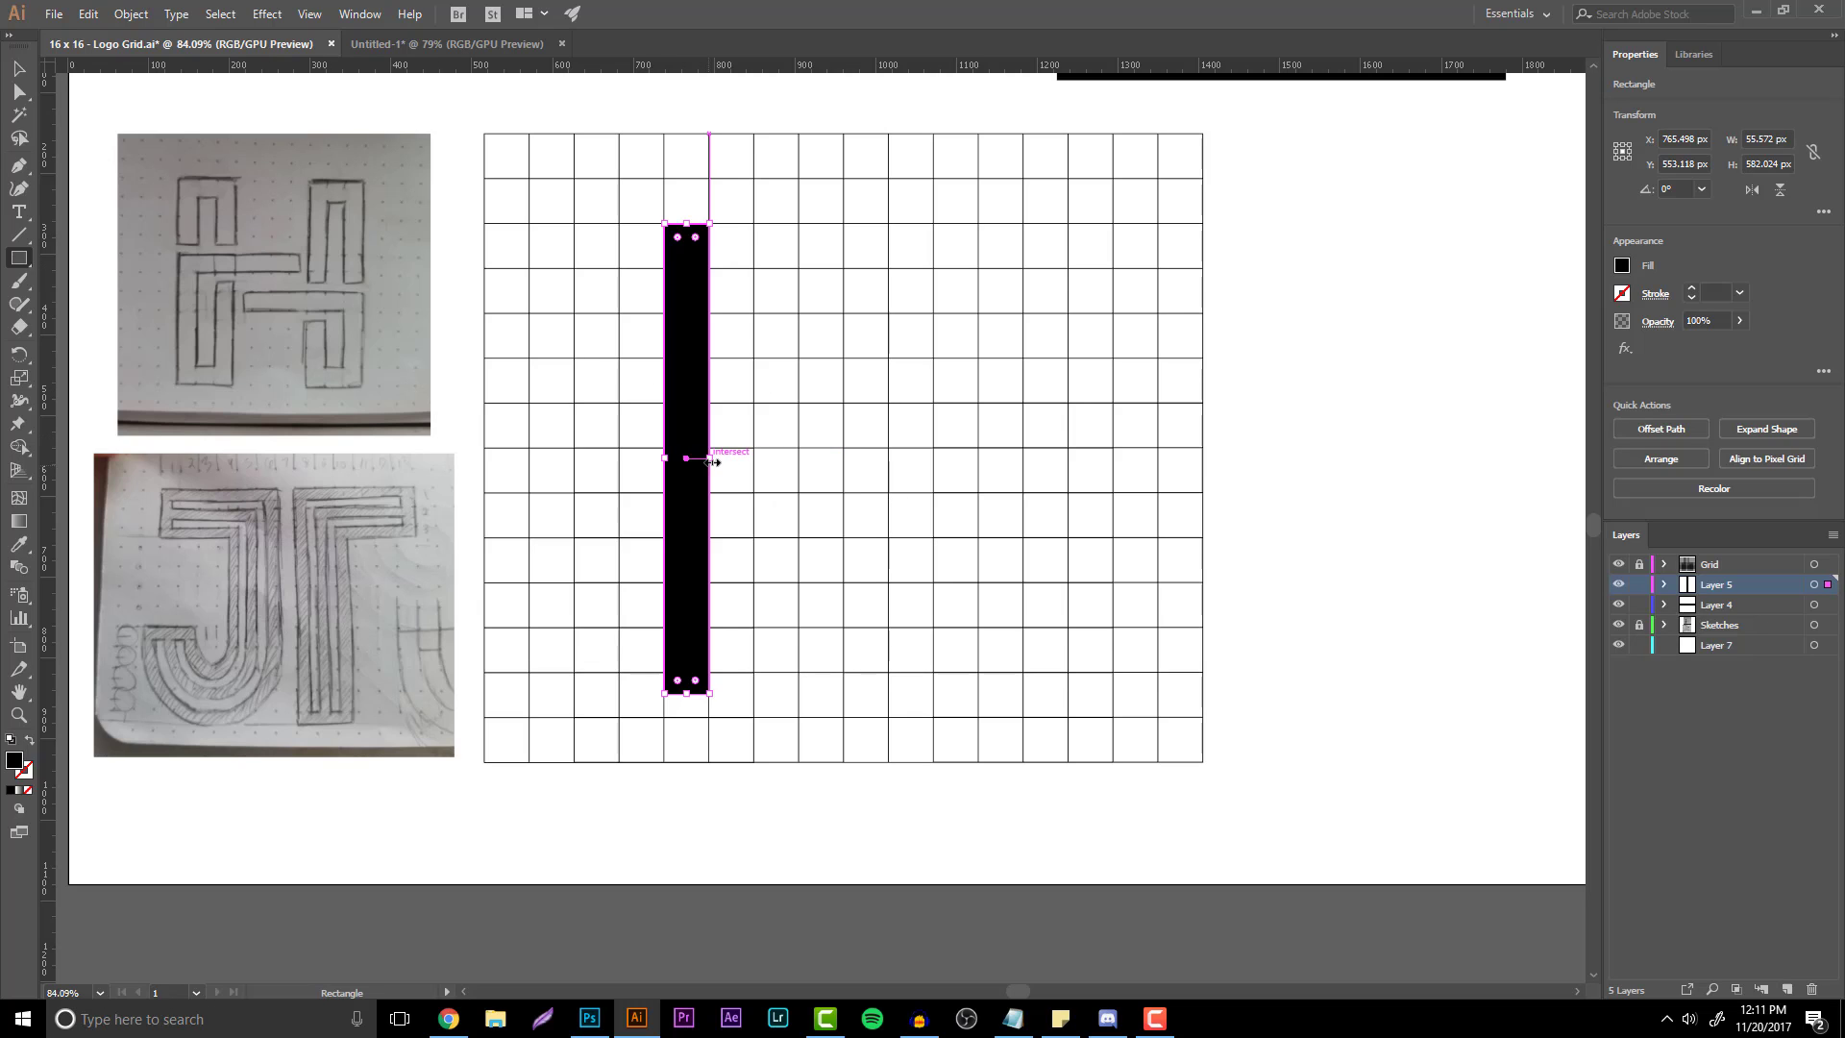
left_click_drag(709, 458, 686, 458)
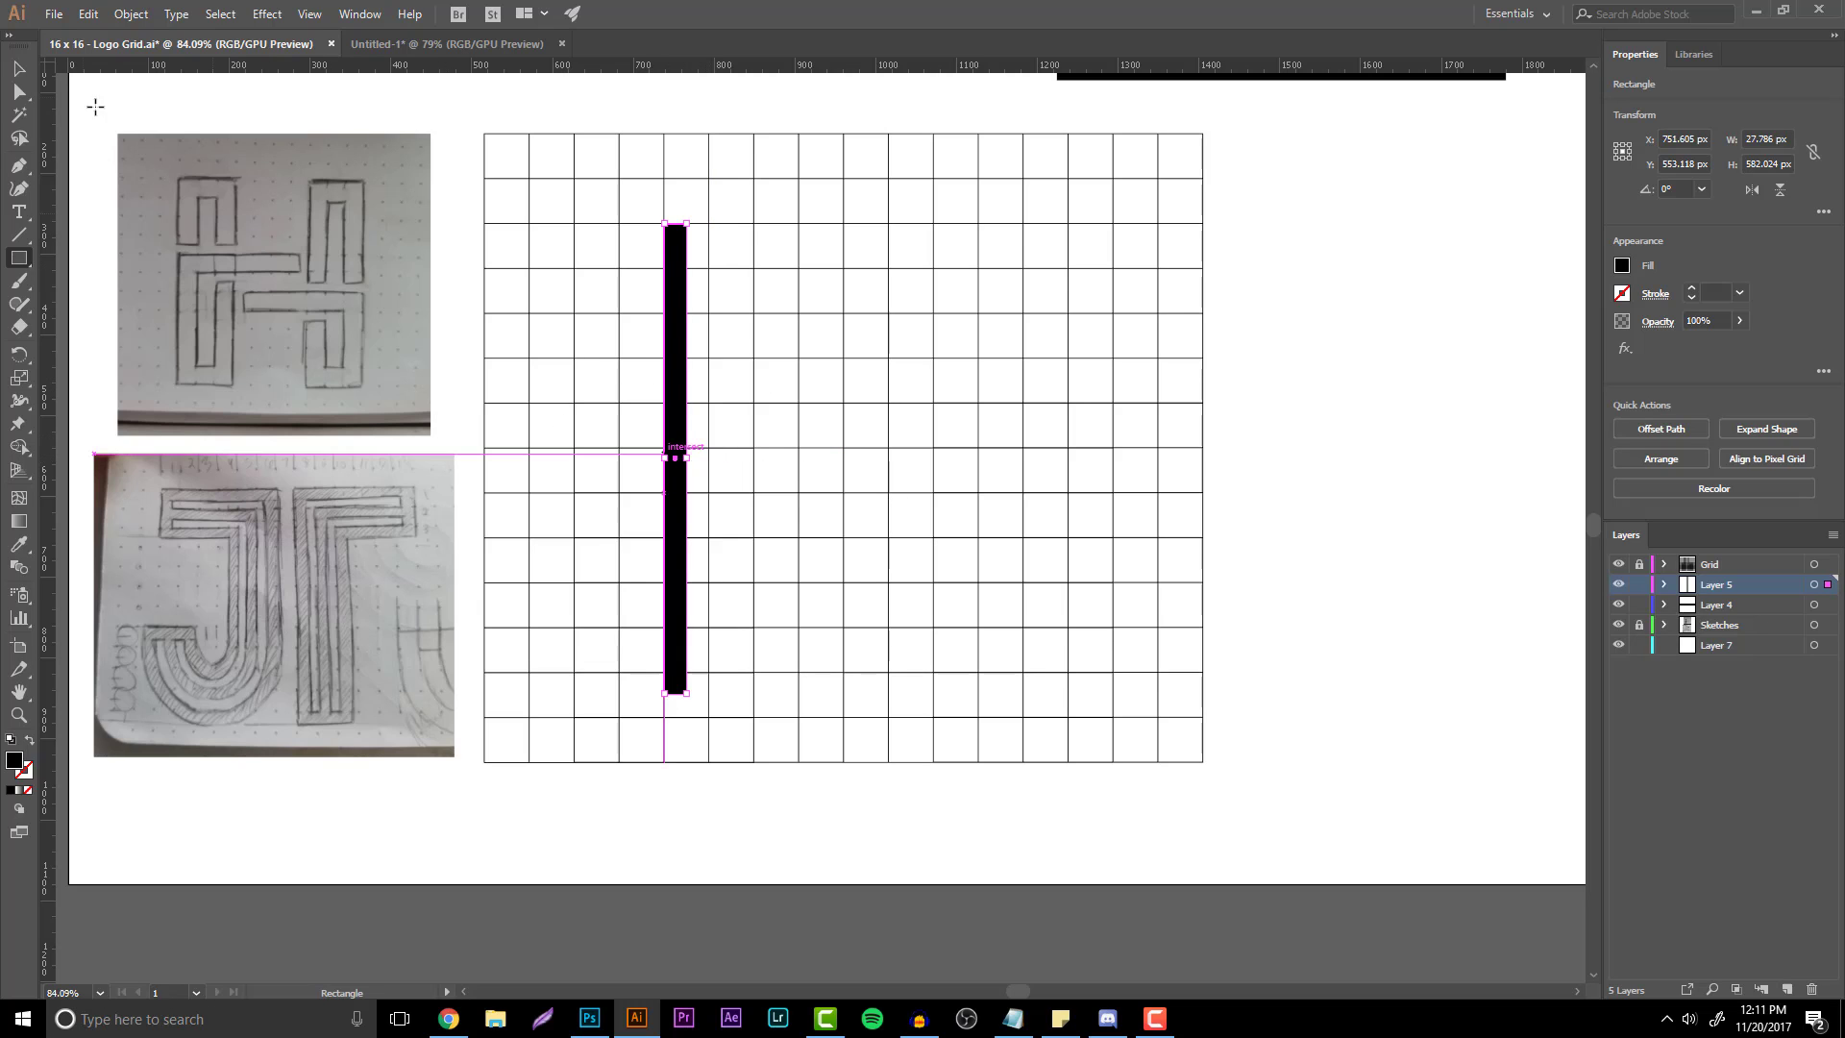
key("v")
left_click(262, 563)
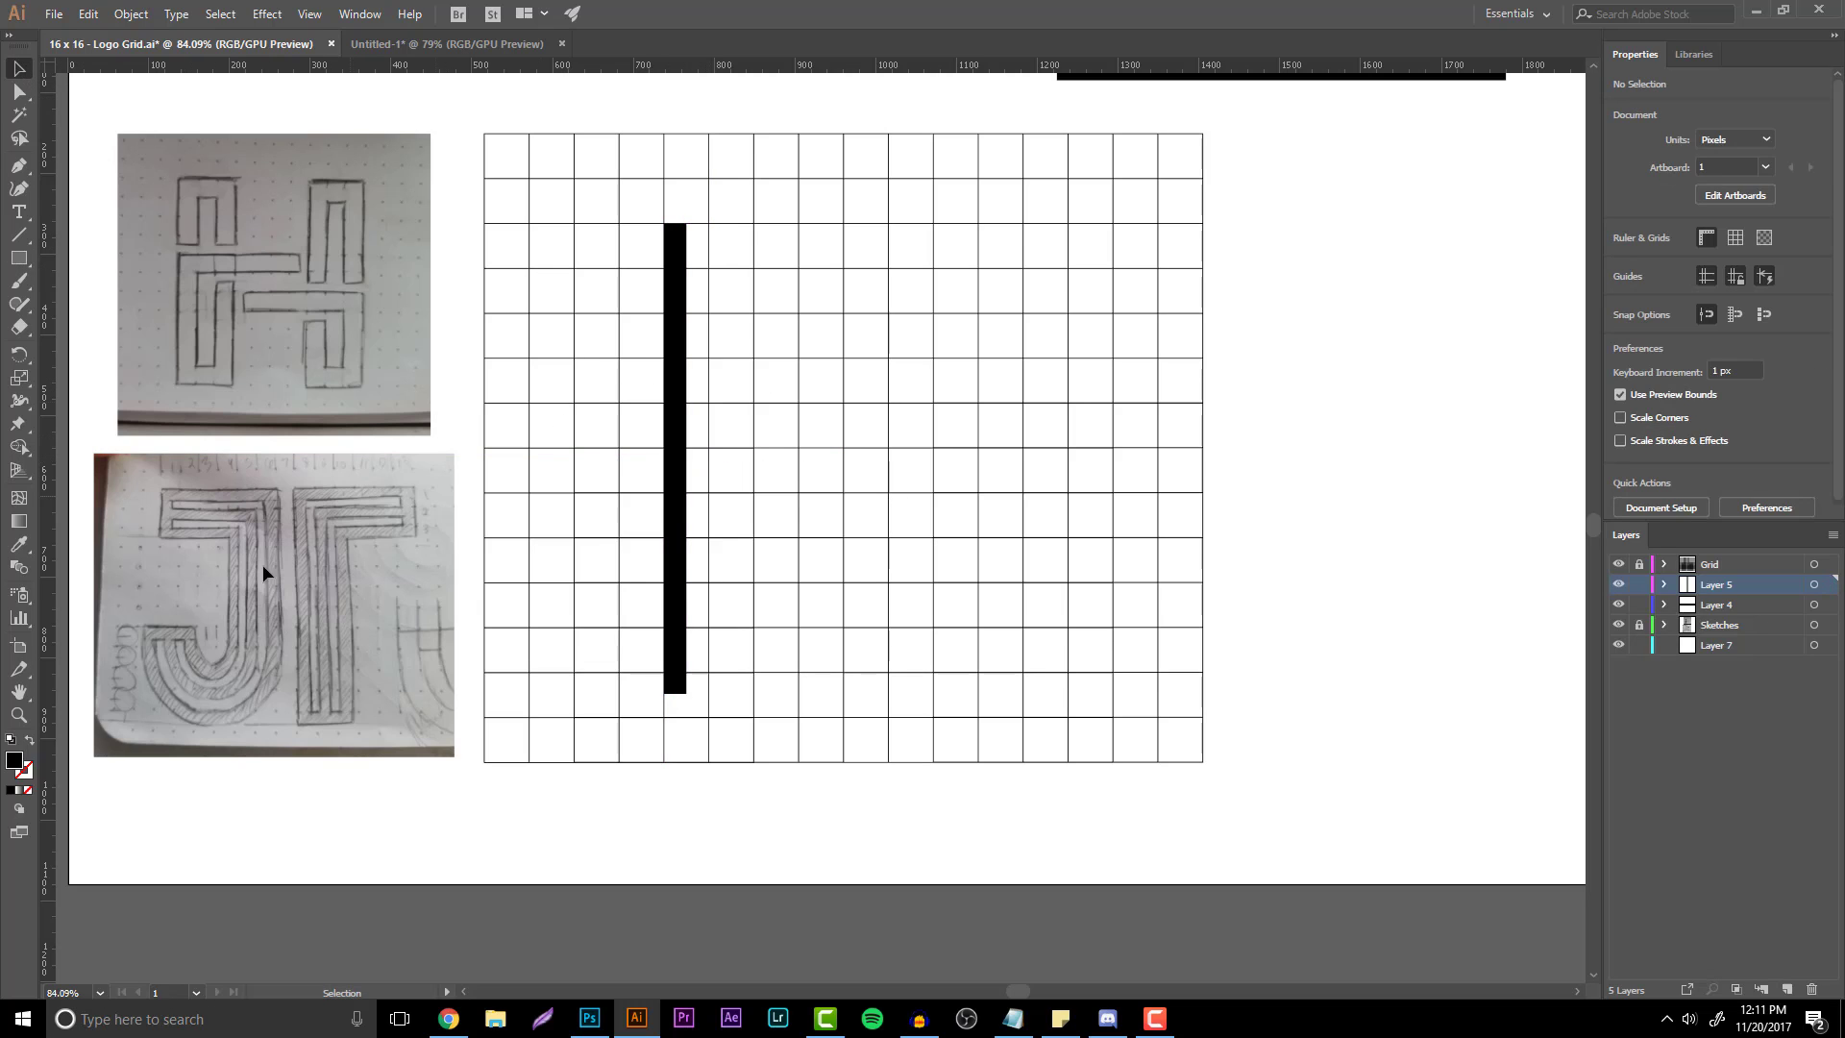
- Duplicate the vertical bar twice at one-cell spacing to make three parallel stem stripes for the T
left_click(20, 715)
left_click_drag(649, 484, 706, 471)
left_click(19, 69)
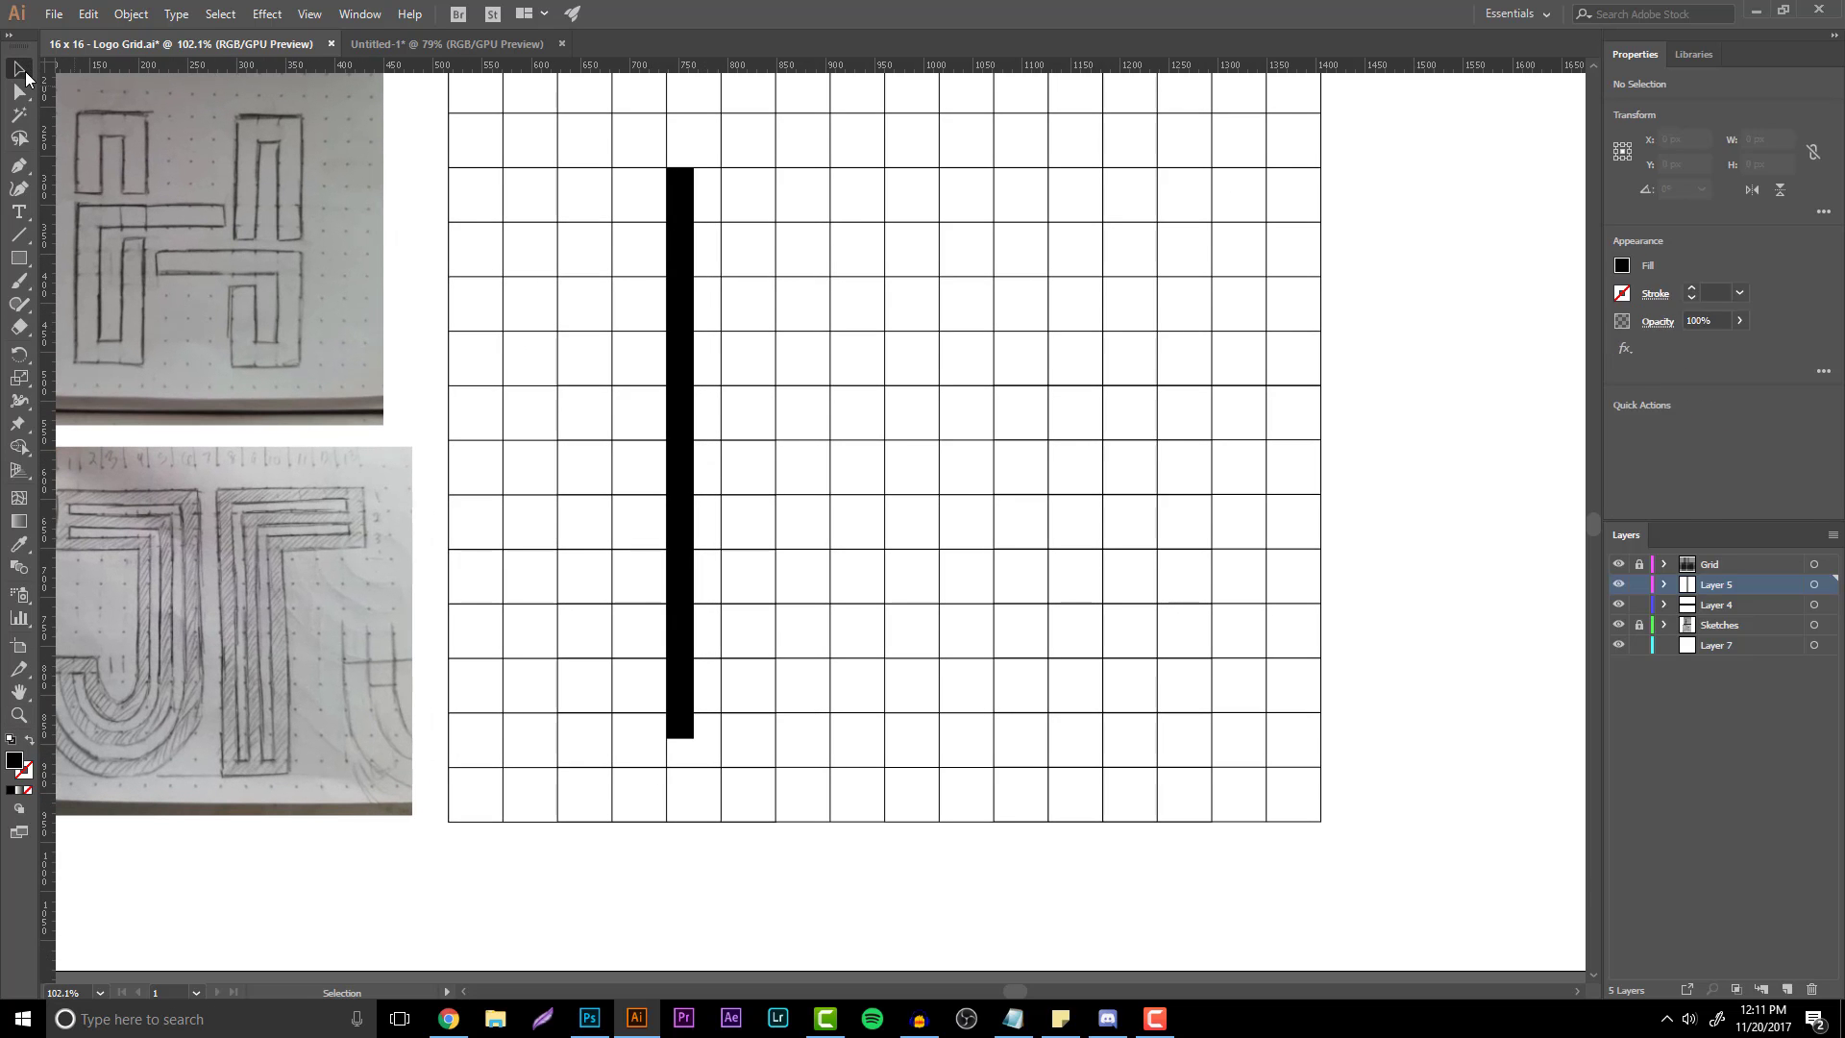
left_click(676, 348)
key("a")
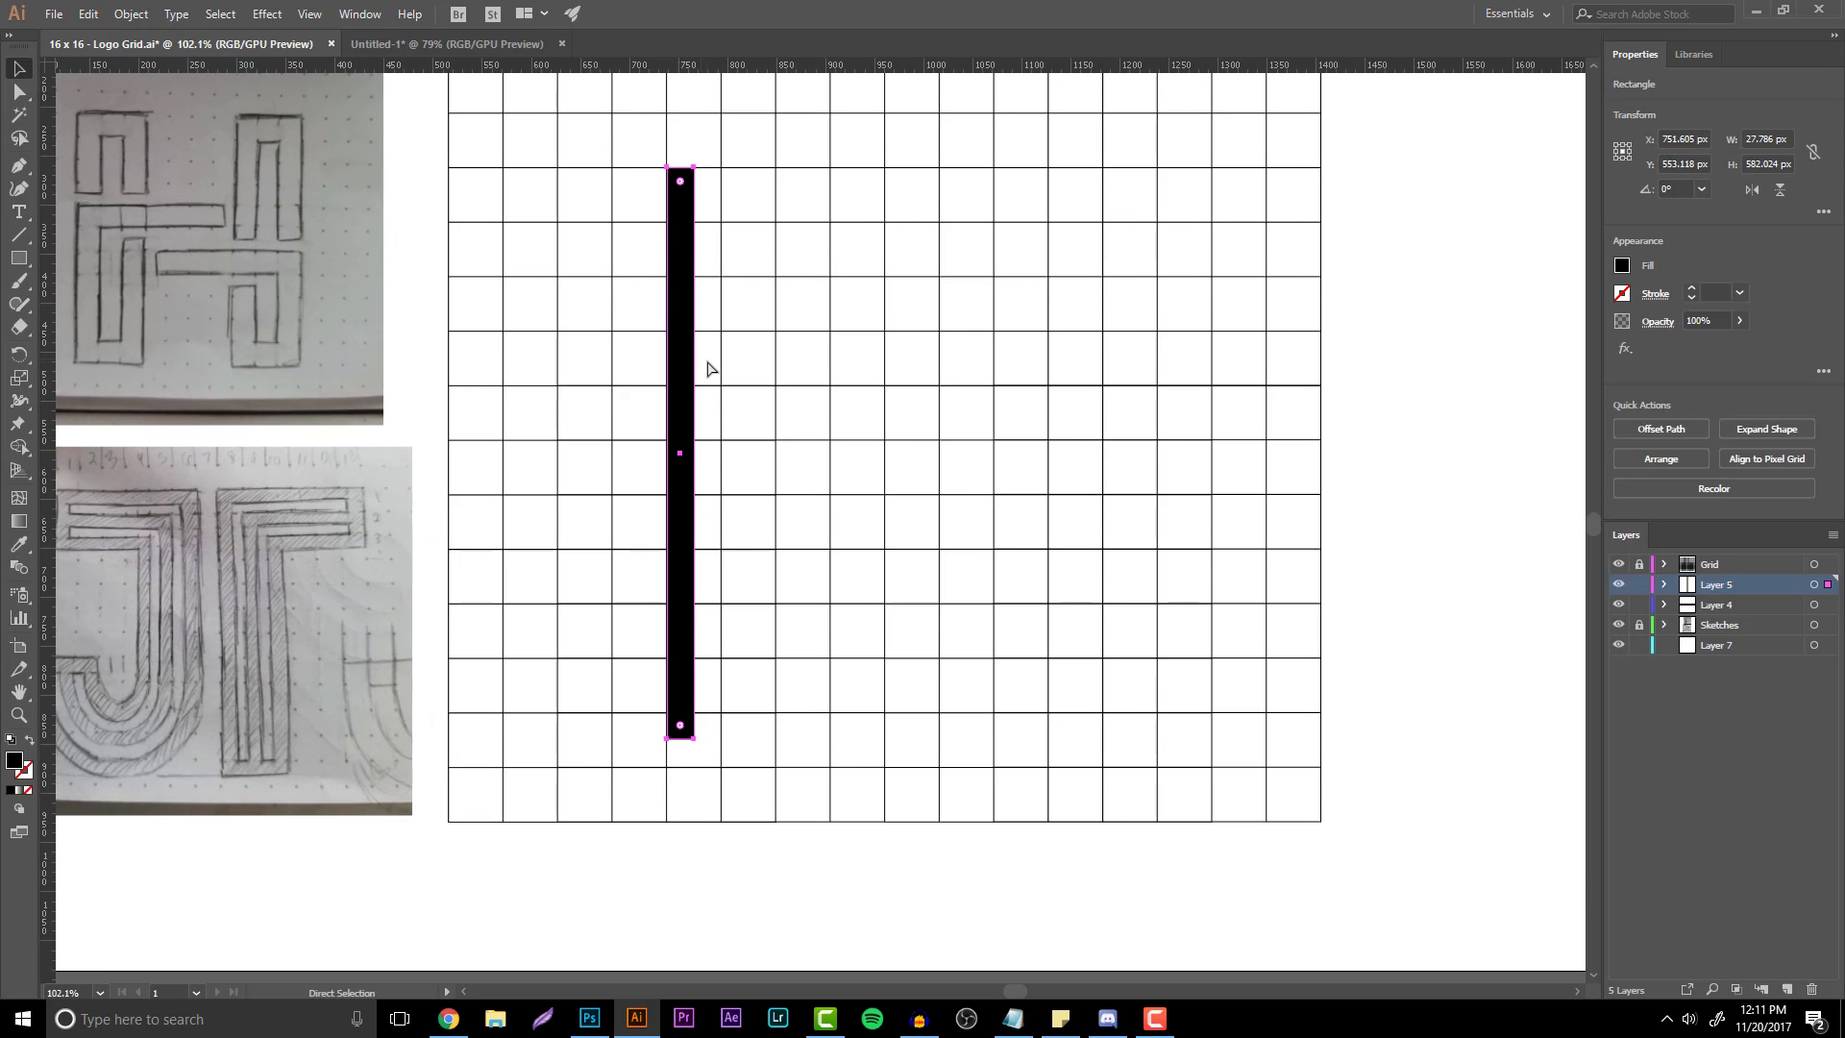
key("v")
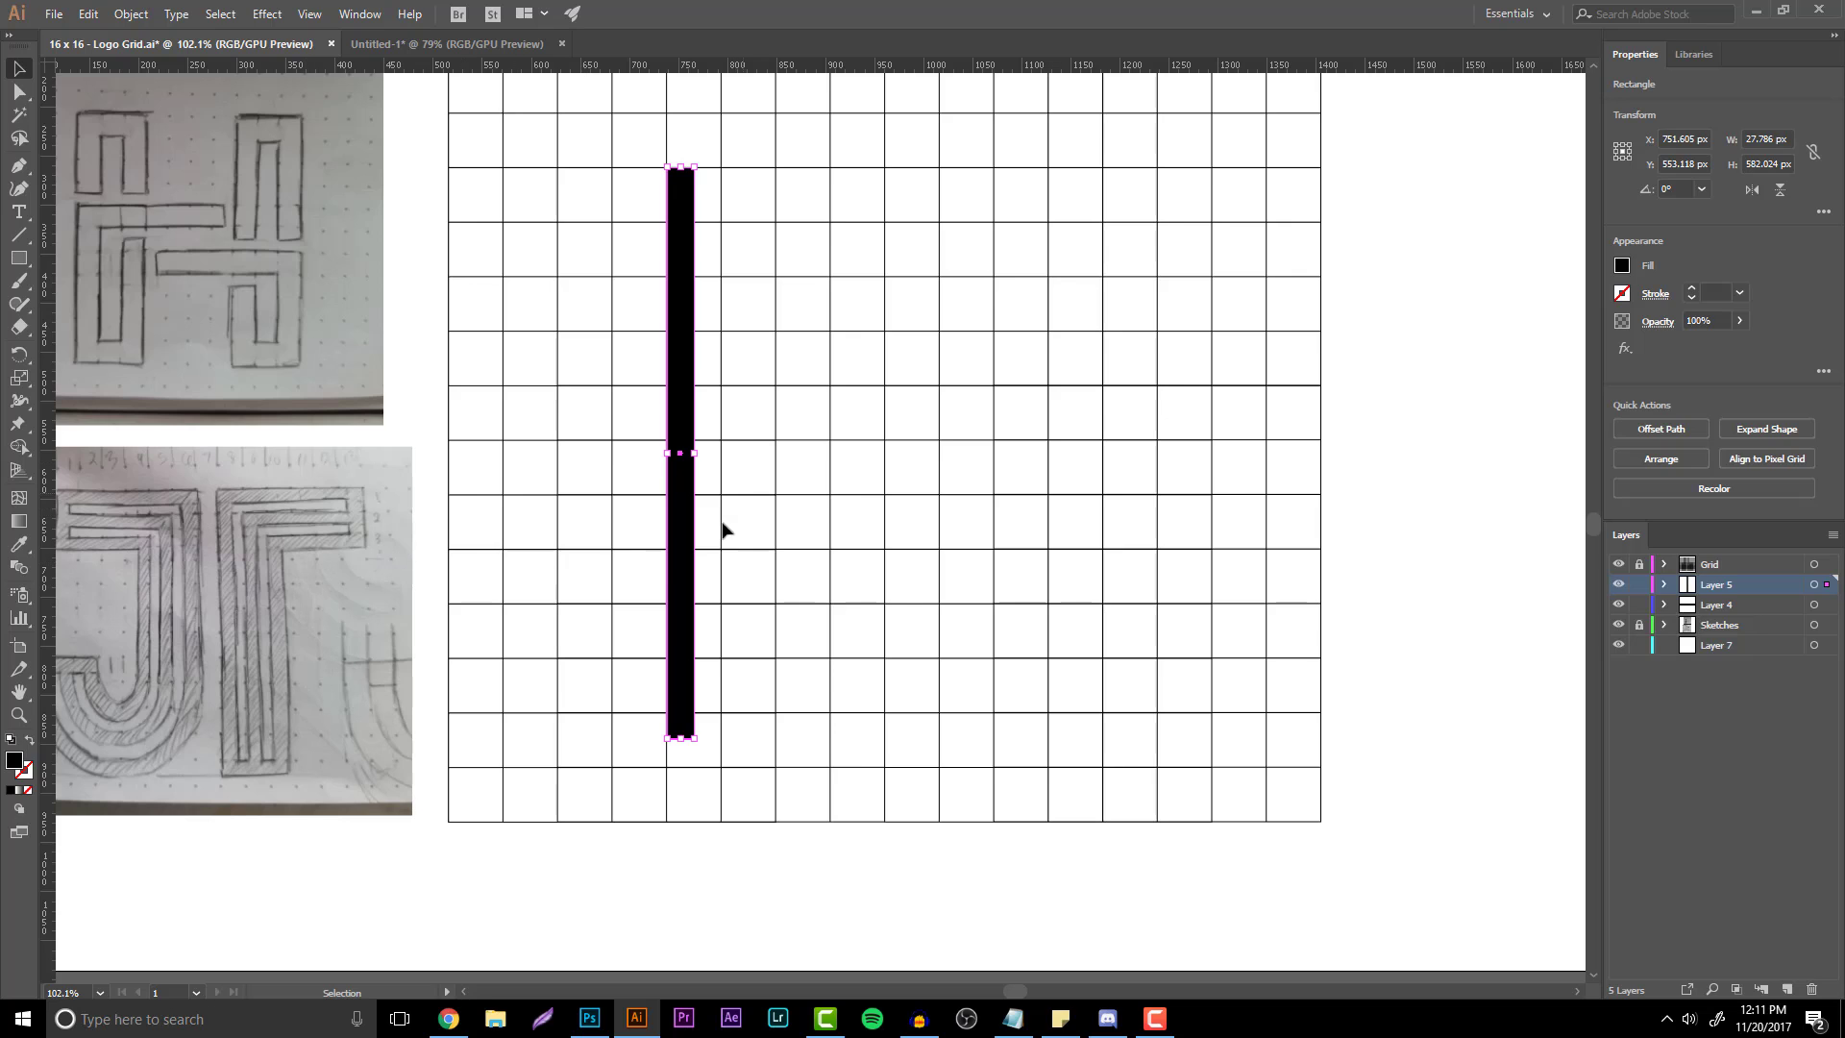
left_click_drag(680, 578, 790, 593)
scroll(1083, 601, "up", 1)
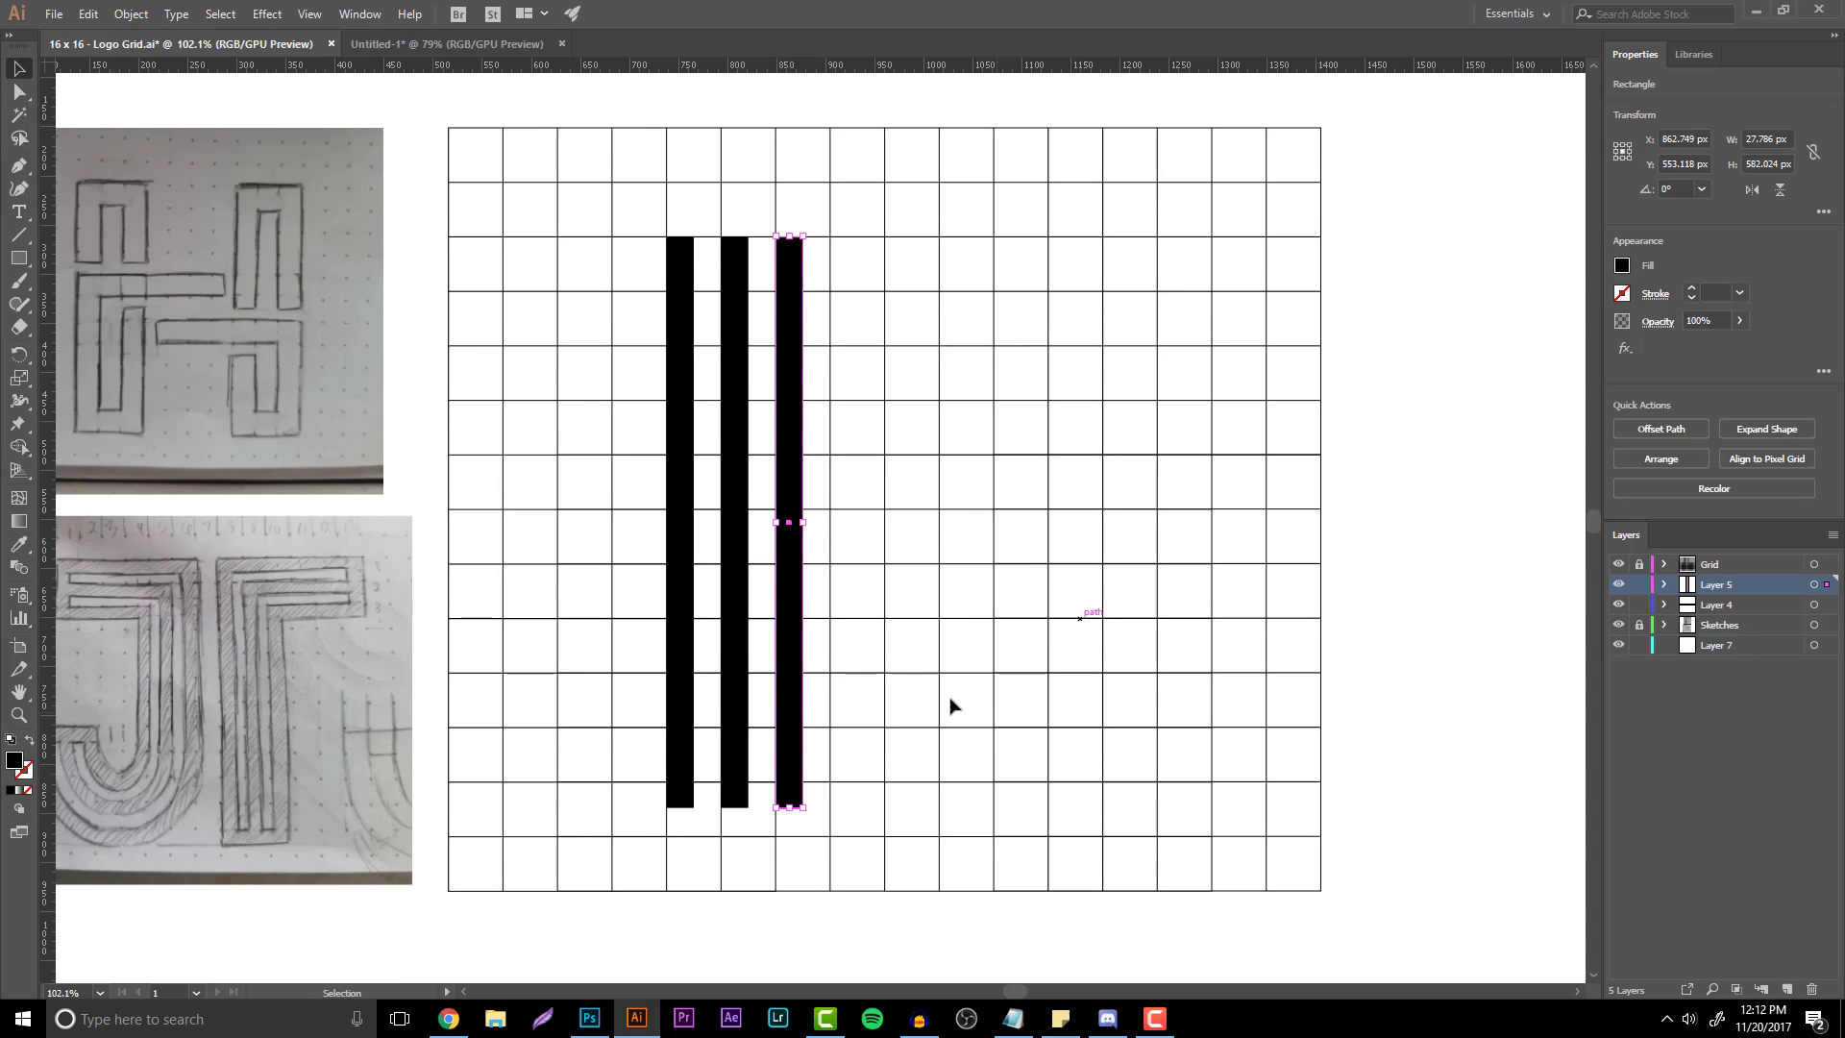
- Add a copy of the three vertical bars rotated a quarter turn so it crosses them horizontally
left_click_drag(992, 713, 593, 384)
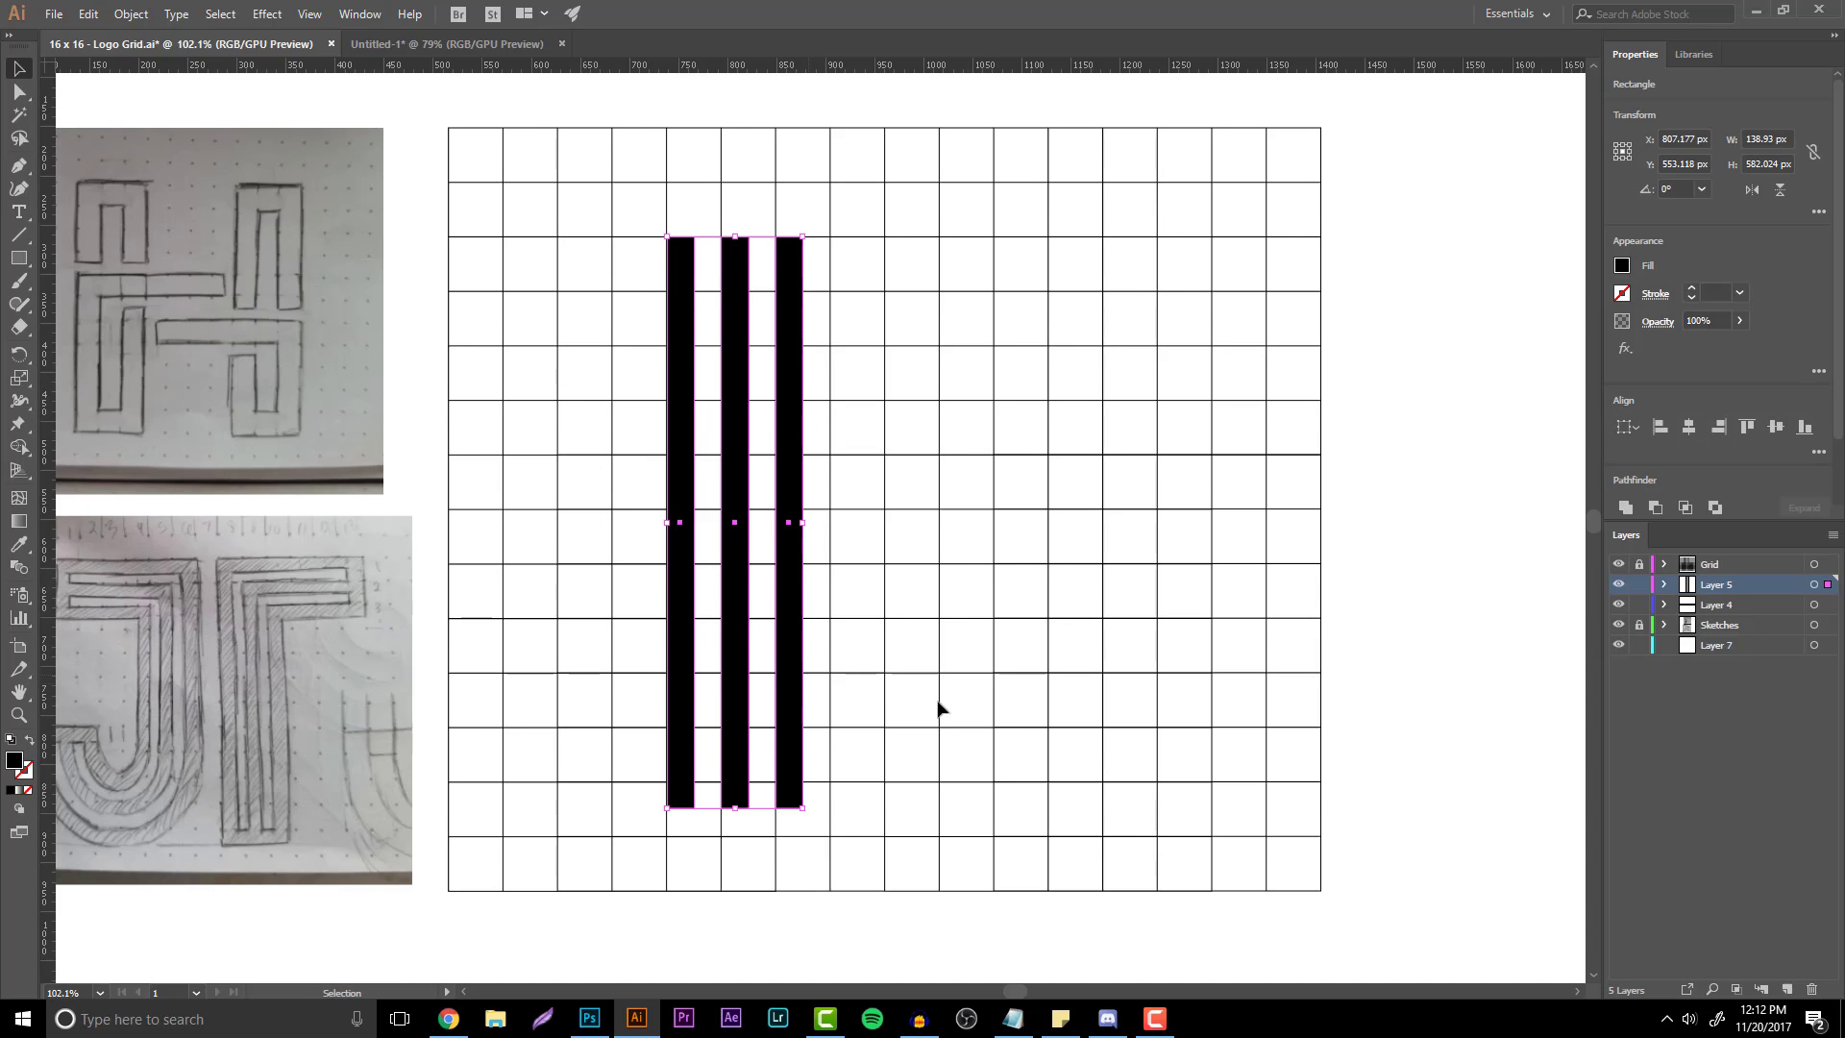
key("a")
key("v")
left_click_drag(737, 228, 1067, 615)
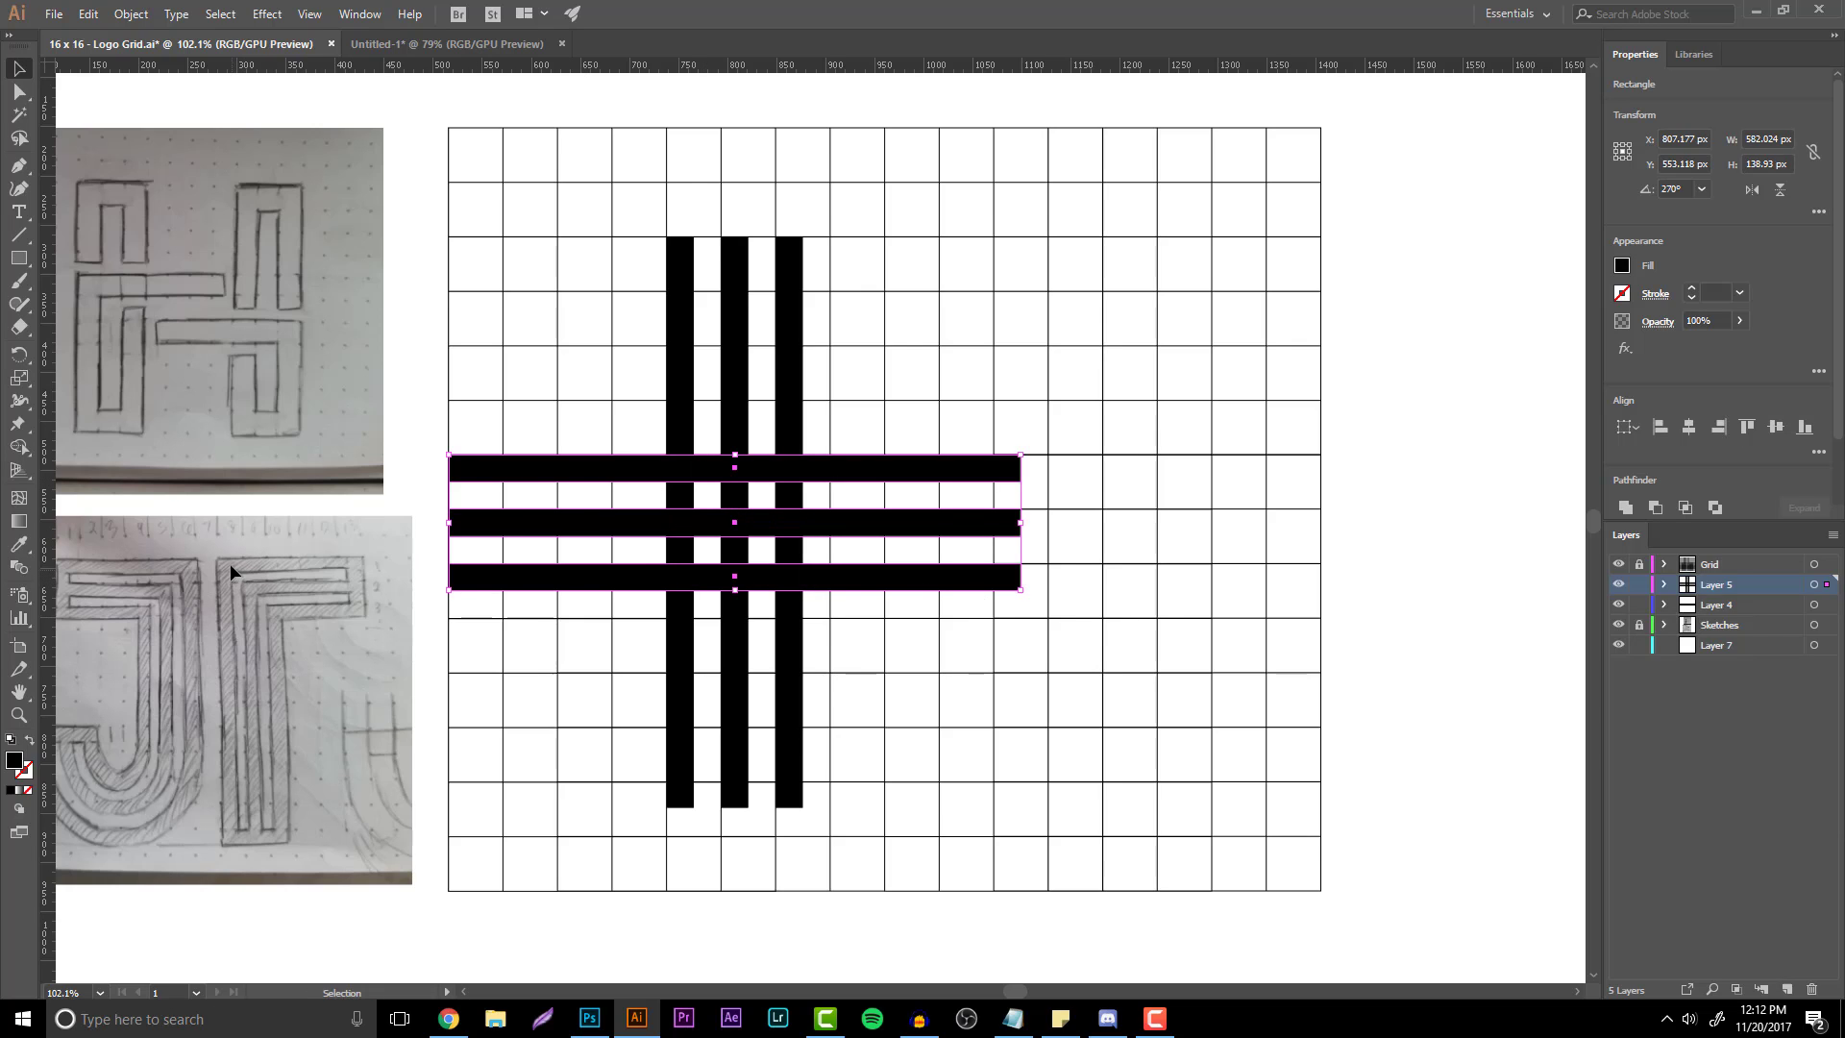
left_click(330, 567)
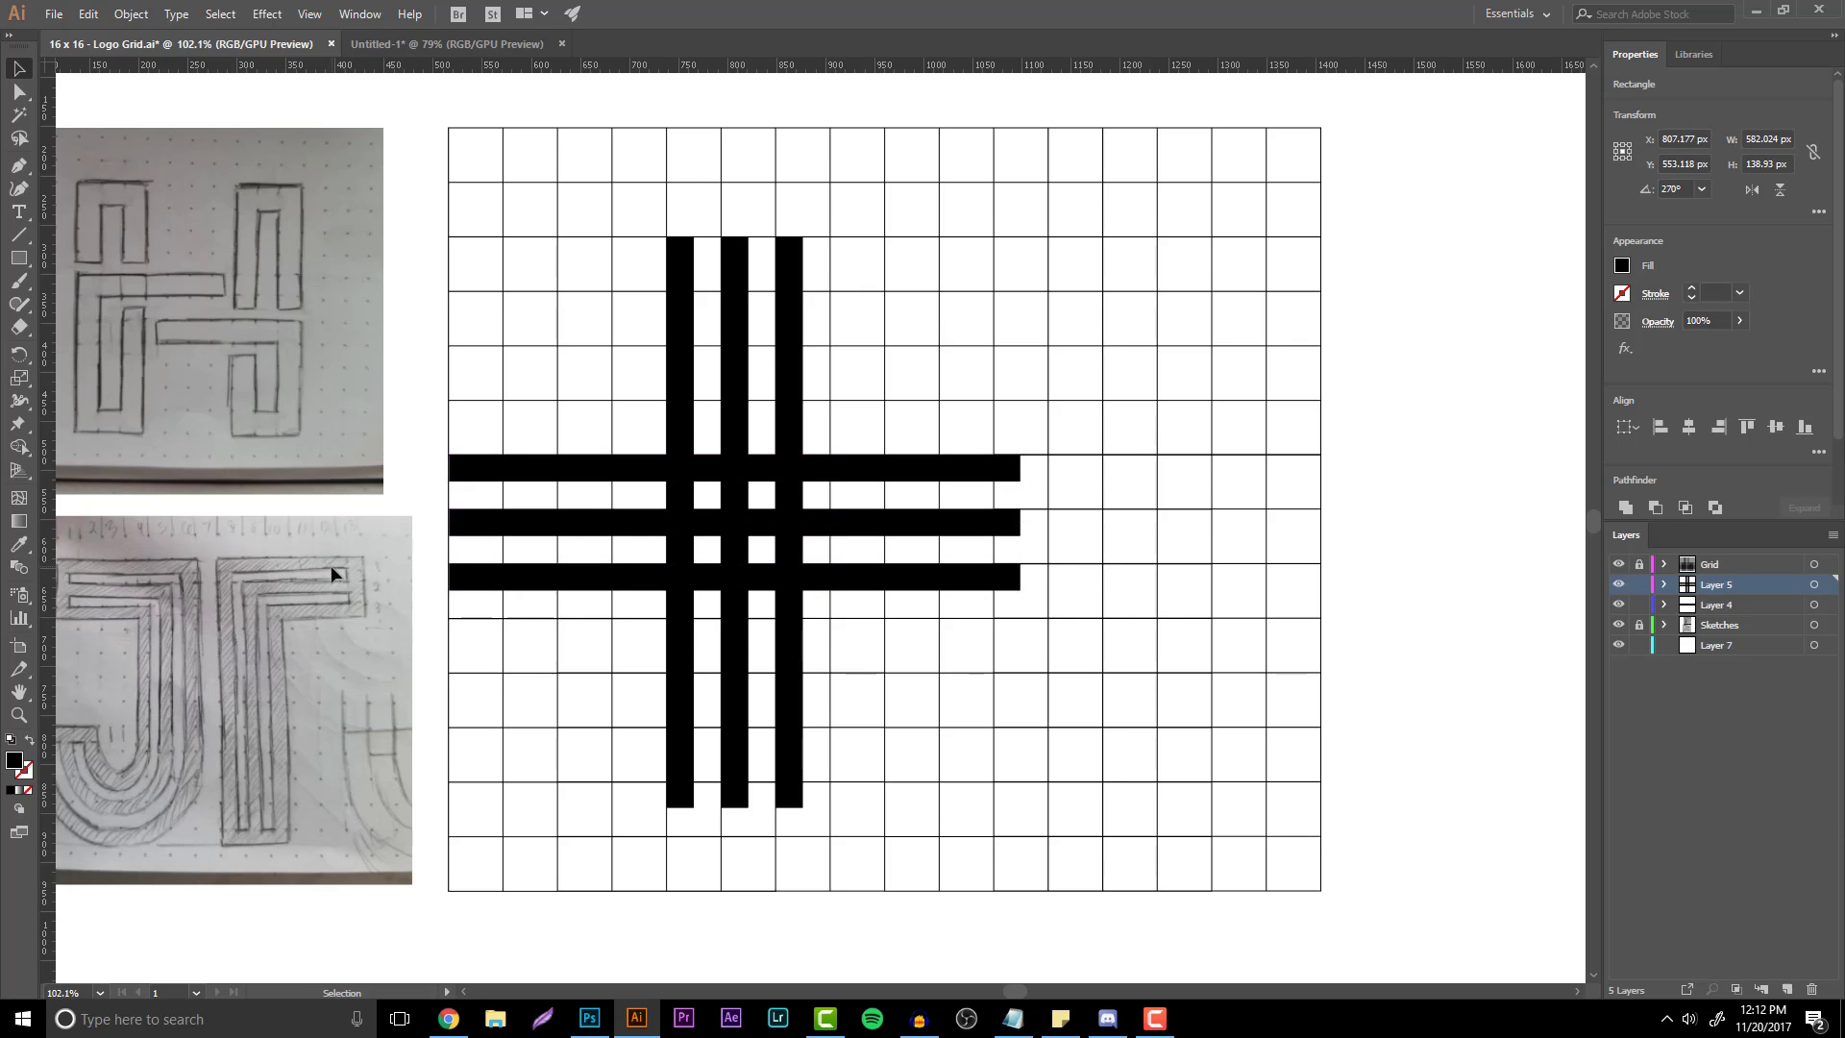
- Move the three horizontal bars up to the top ends of the vertical bars and shift them slightly left
left_click(898, 468)
left_click_drag(897, 471, 877, 252)
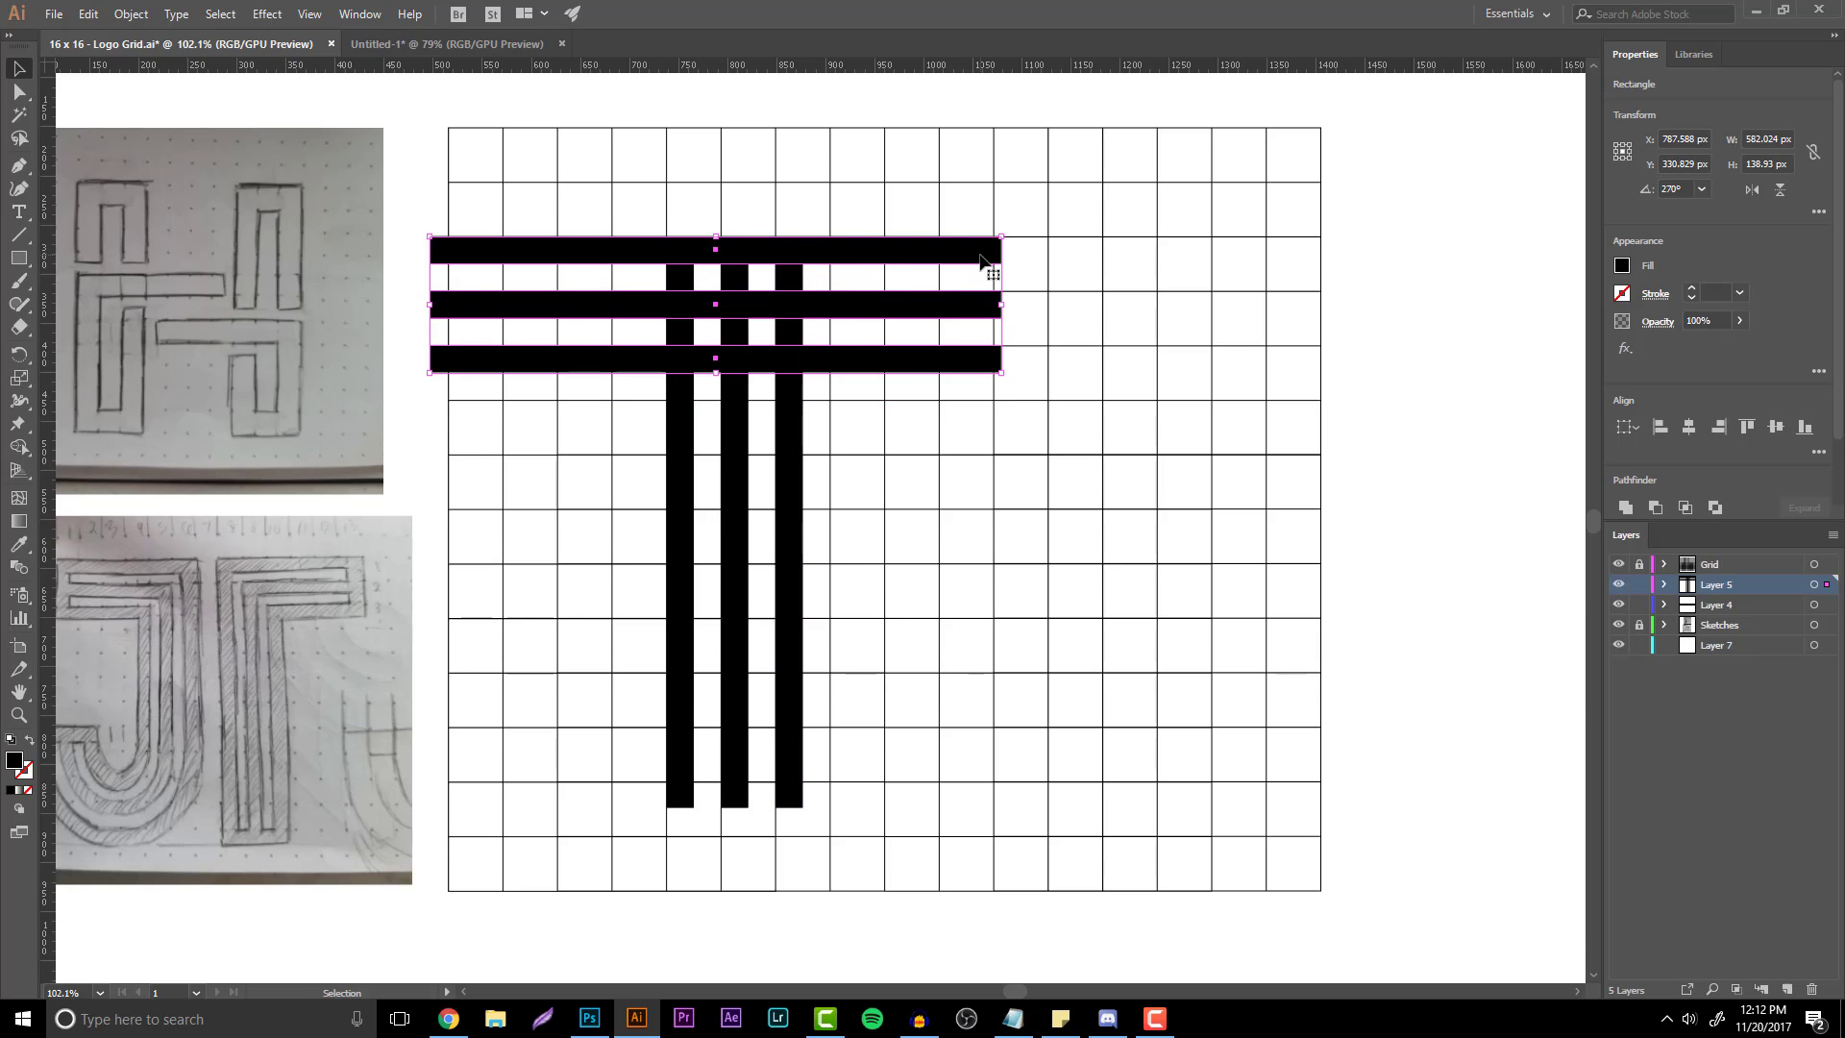
left_click_drag(982, 259, 974, 257)
left_click(1071, 319)
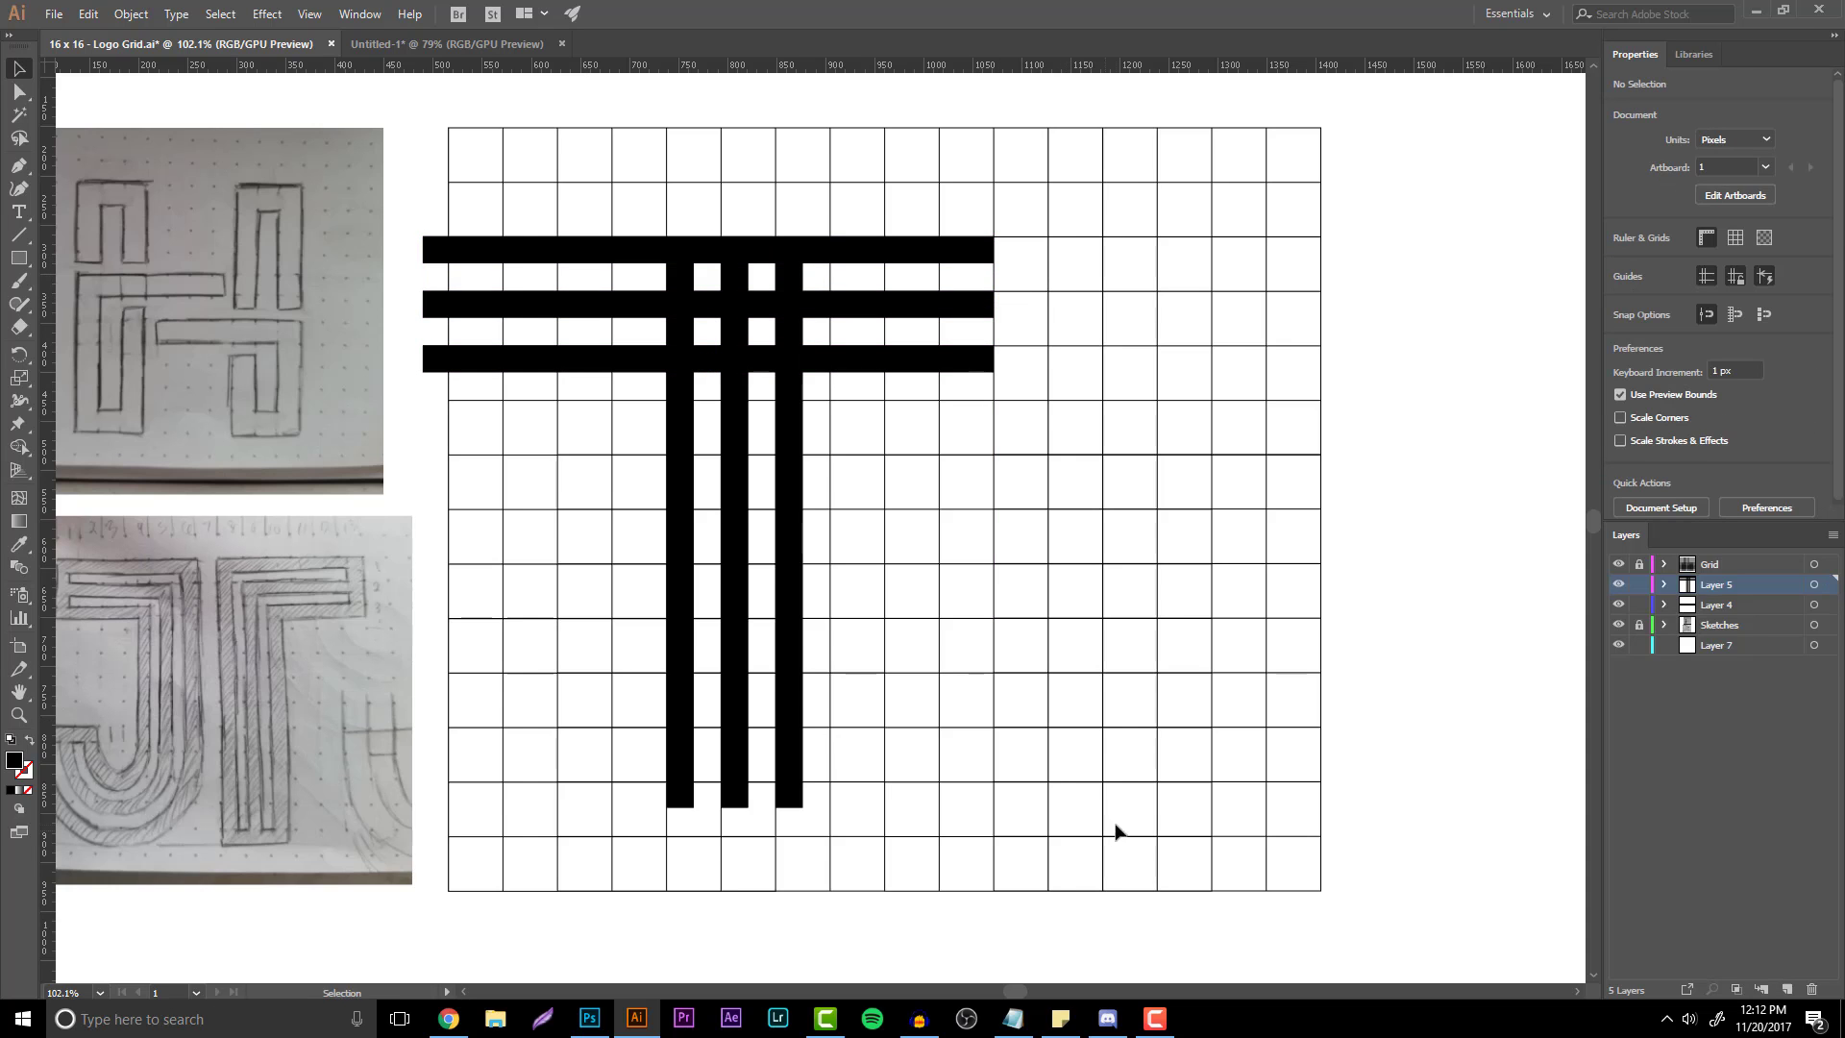
- Try to trim the horizontal bars' overhang left of the T stem with Shape Builder
left_click_drag(773, 846, 523, 177)
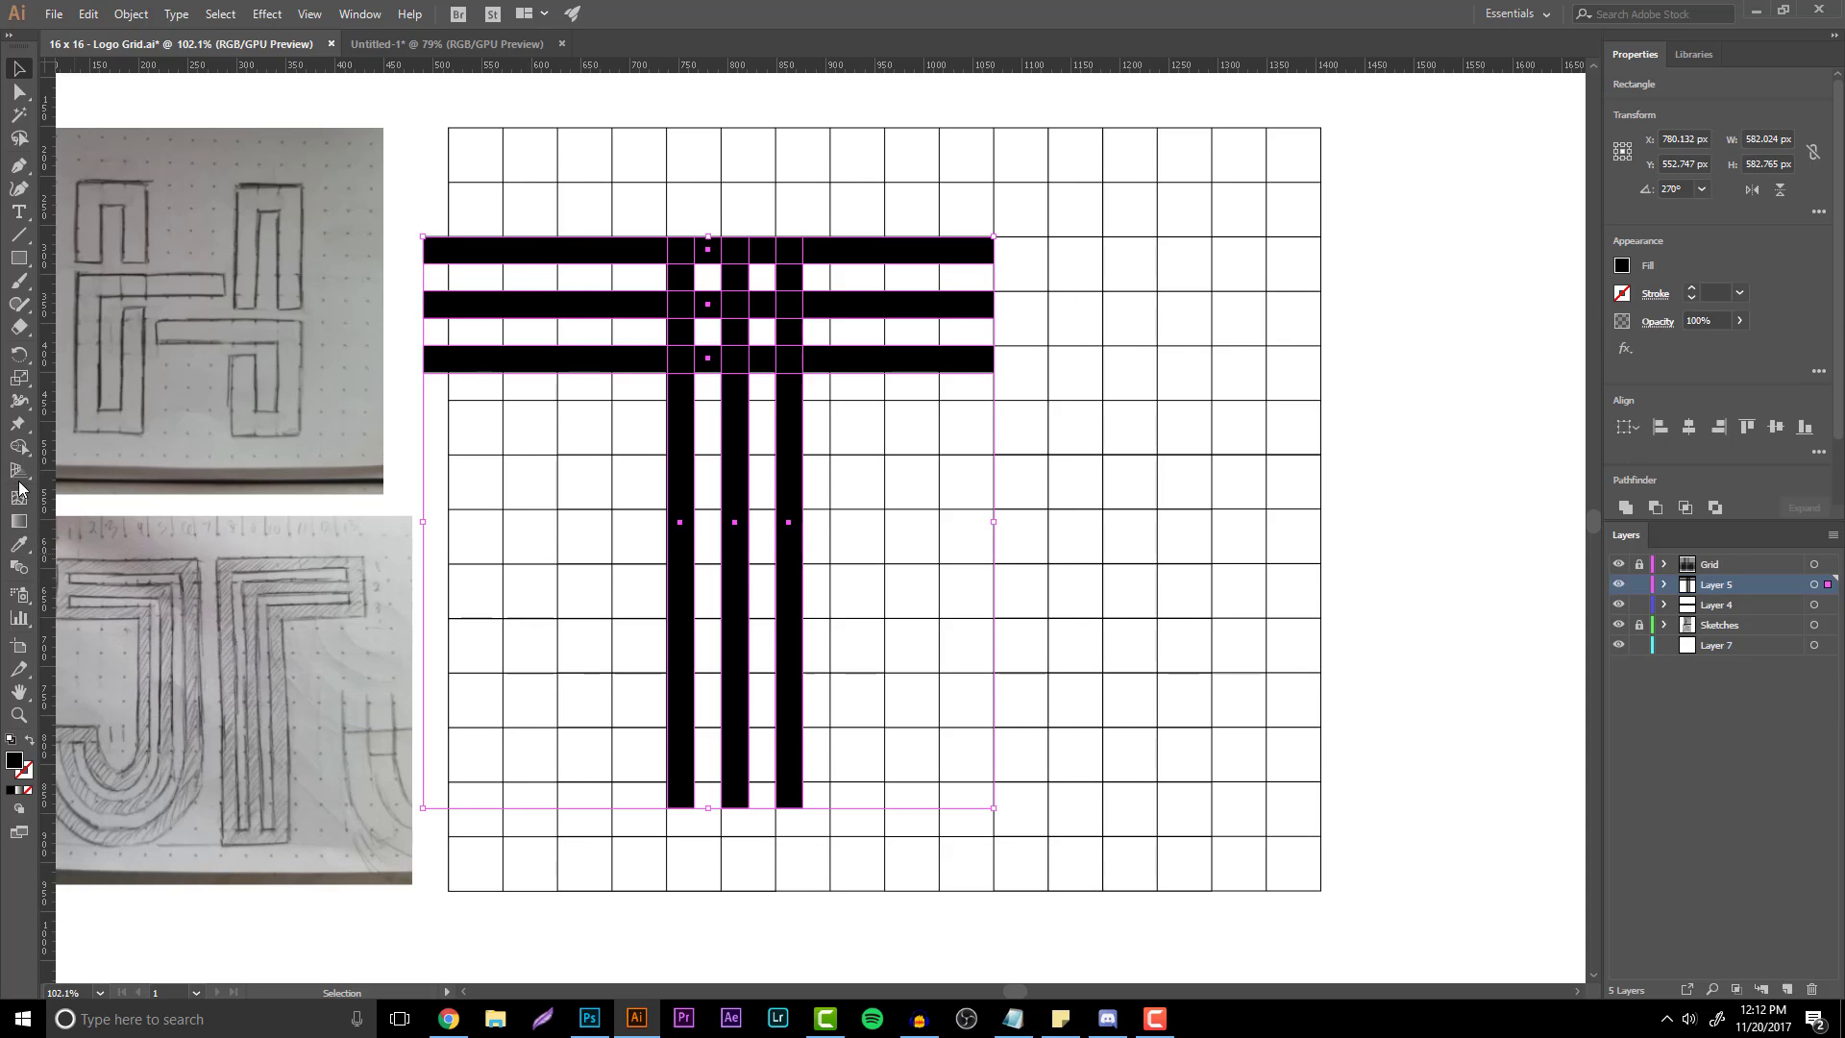
left_click(21, 446)
scroll(535, 77, "up", 5)
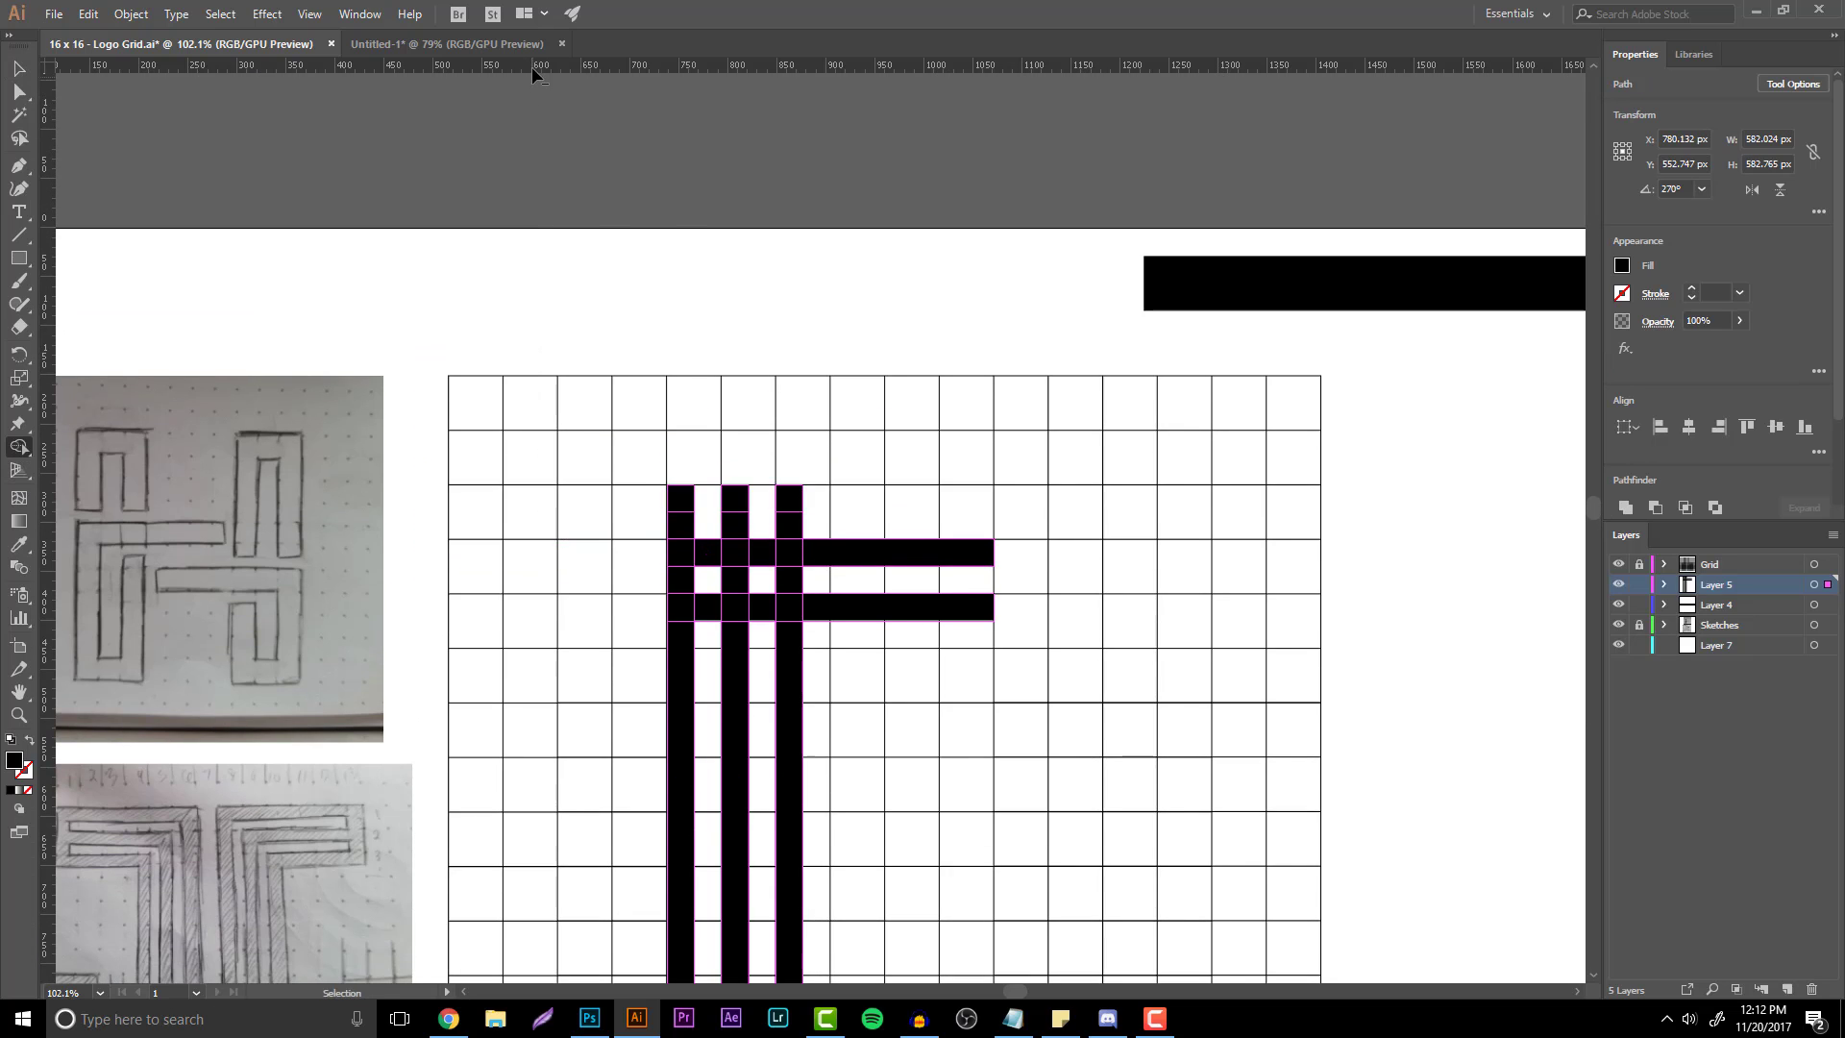
- Hide the Grid layer and nudge the horizontal bars down until their top edge is flush with the vertical bars
left_click(19, 716)
left_click_drag(733, 490, 1042, 354)
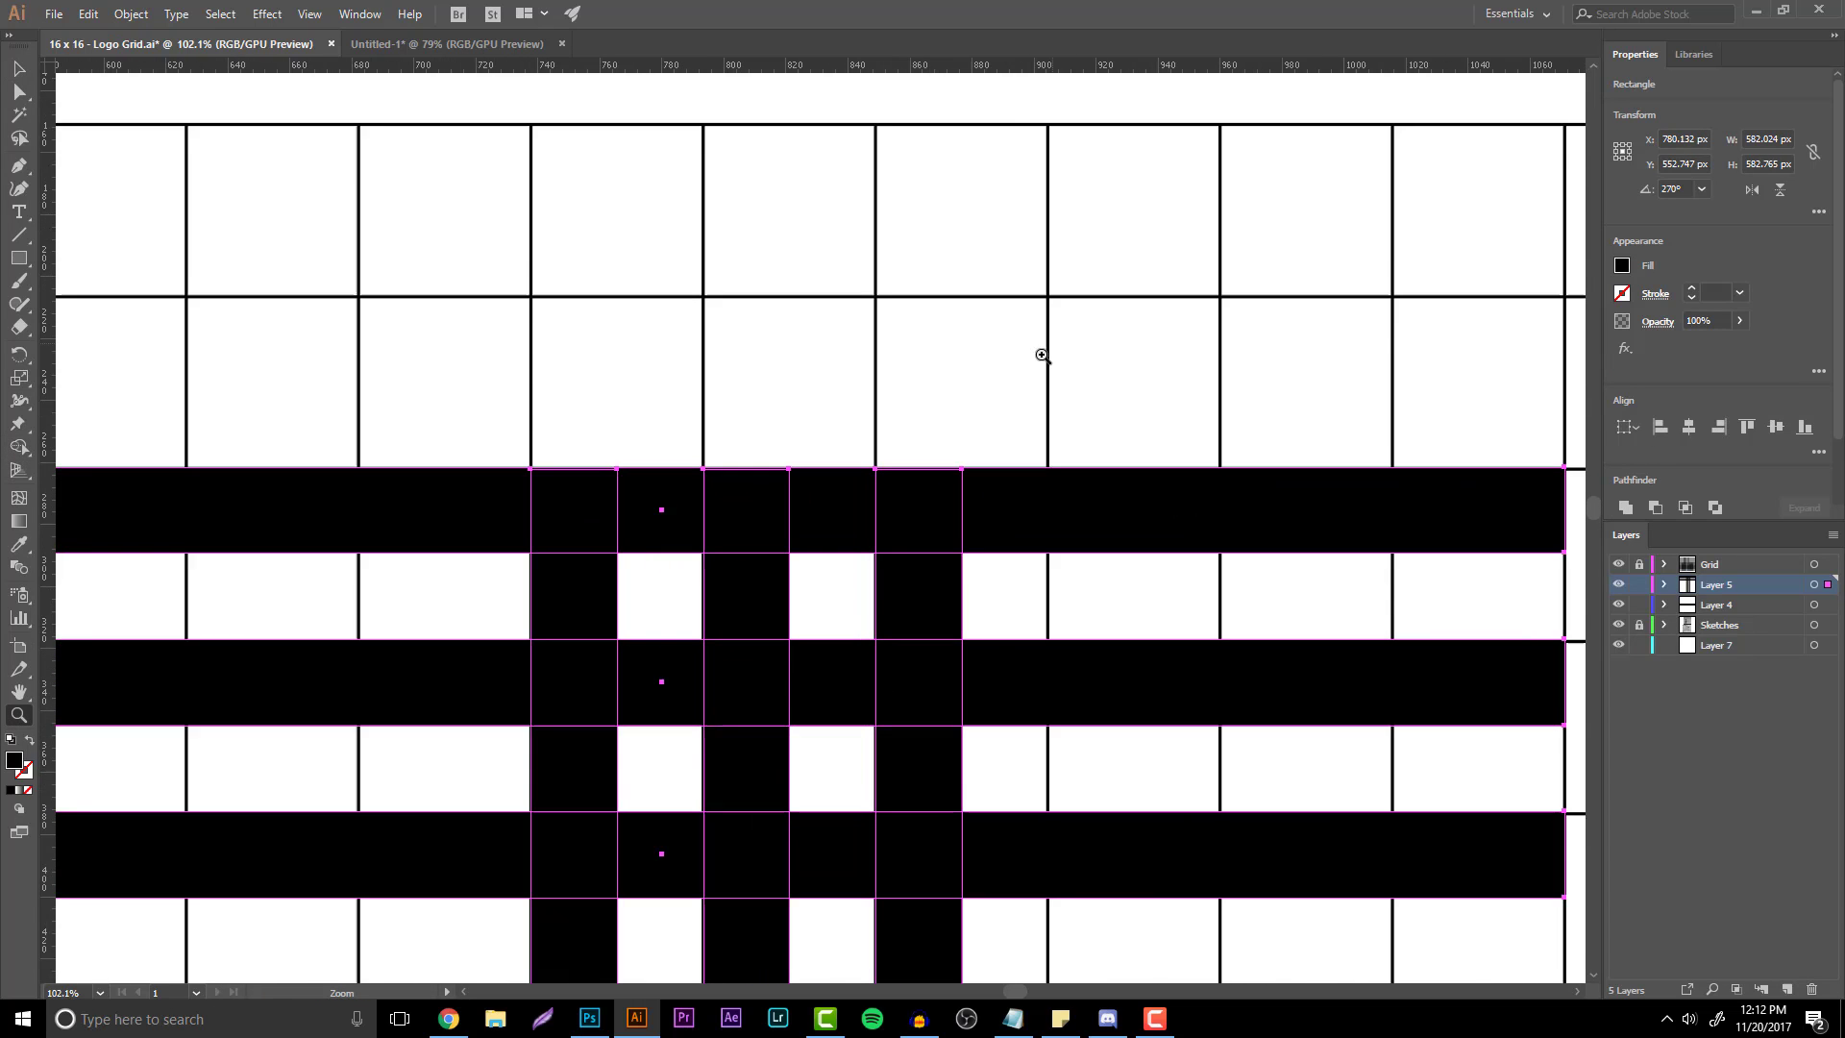
scroll(961, 414, "down", 2)
left_click(18, 68)
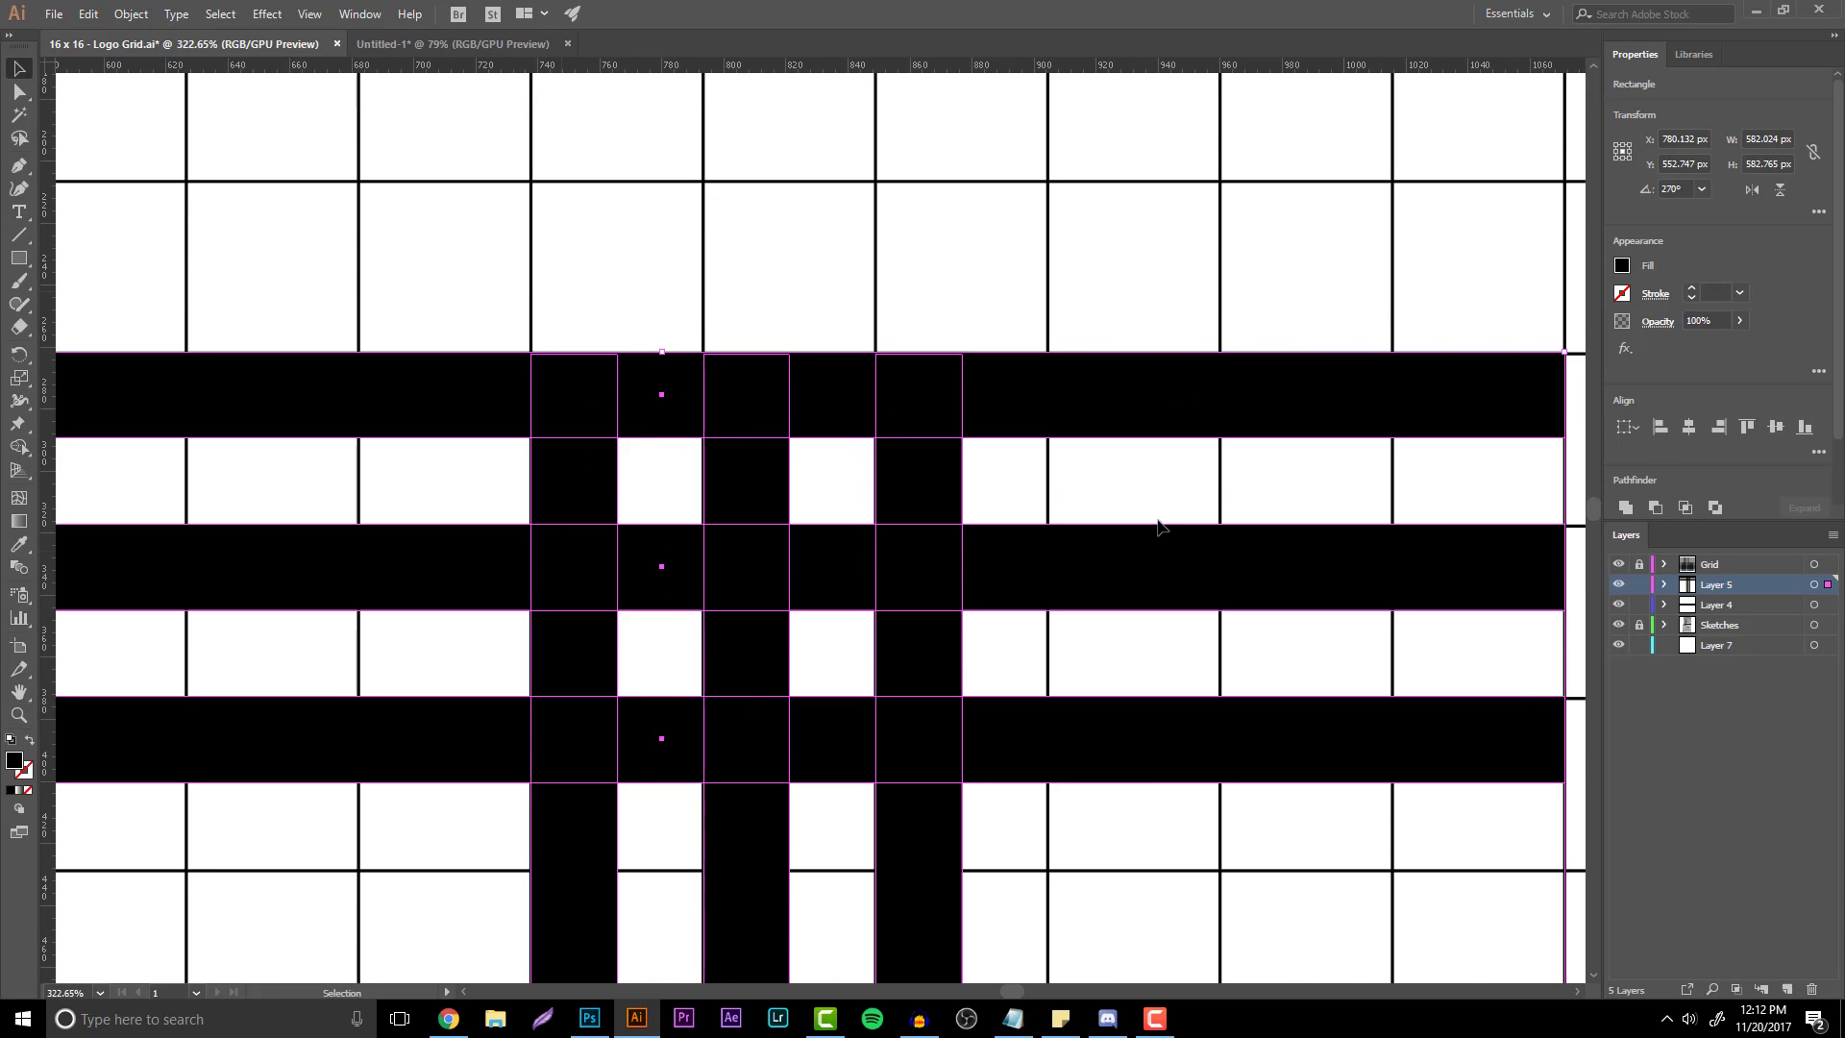
left_click(1619, 564)
left_click_drag(1192, 238, 1196, 710)
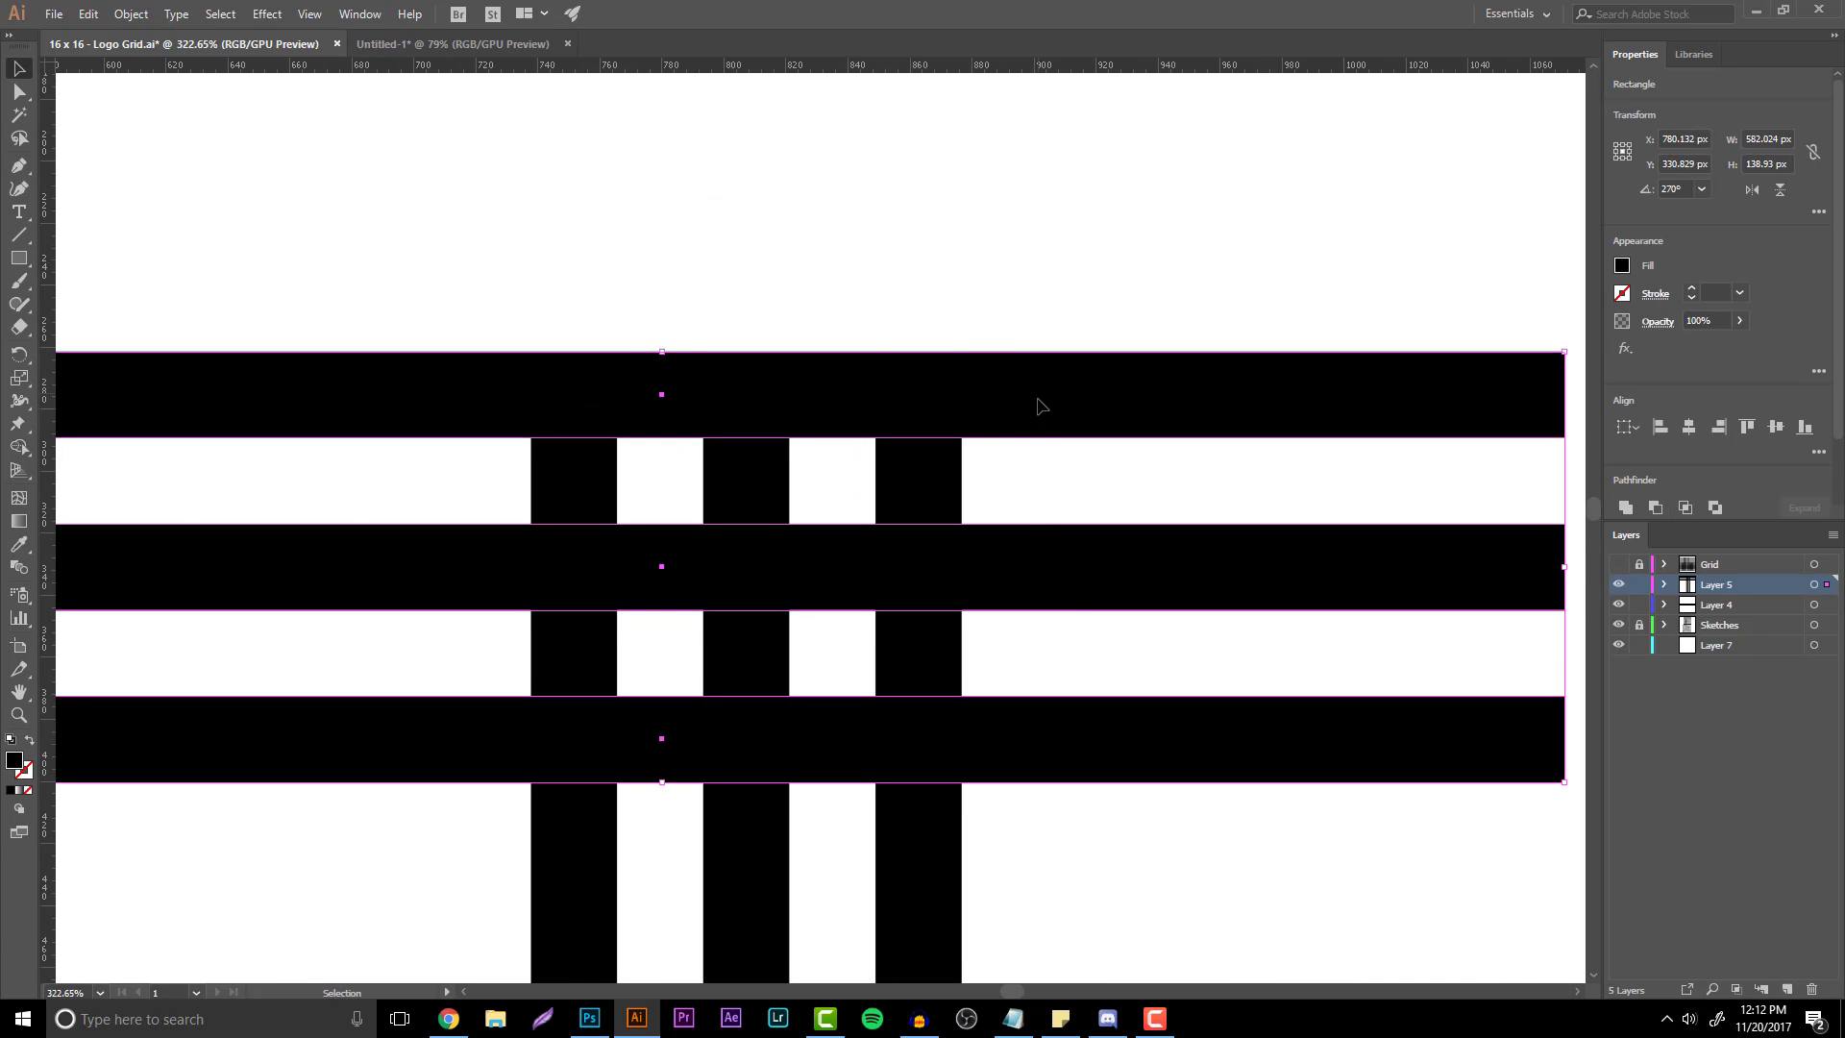
left_click_drag(1038, 399, 1039, 401)
left_click(1148, 308)
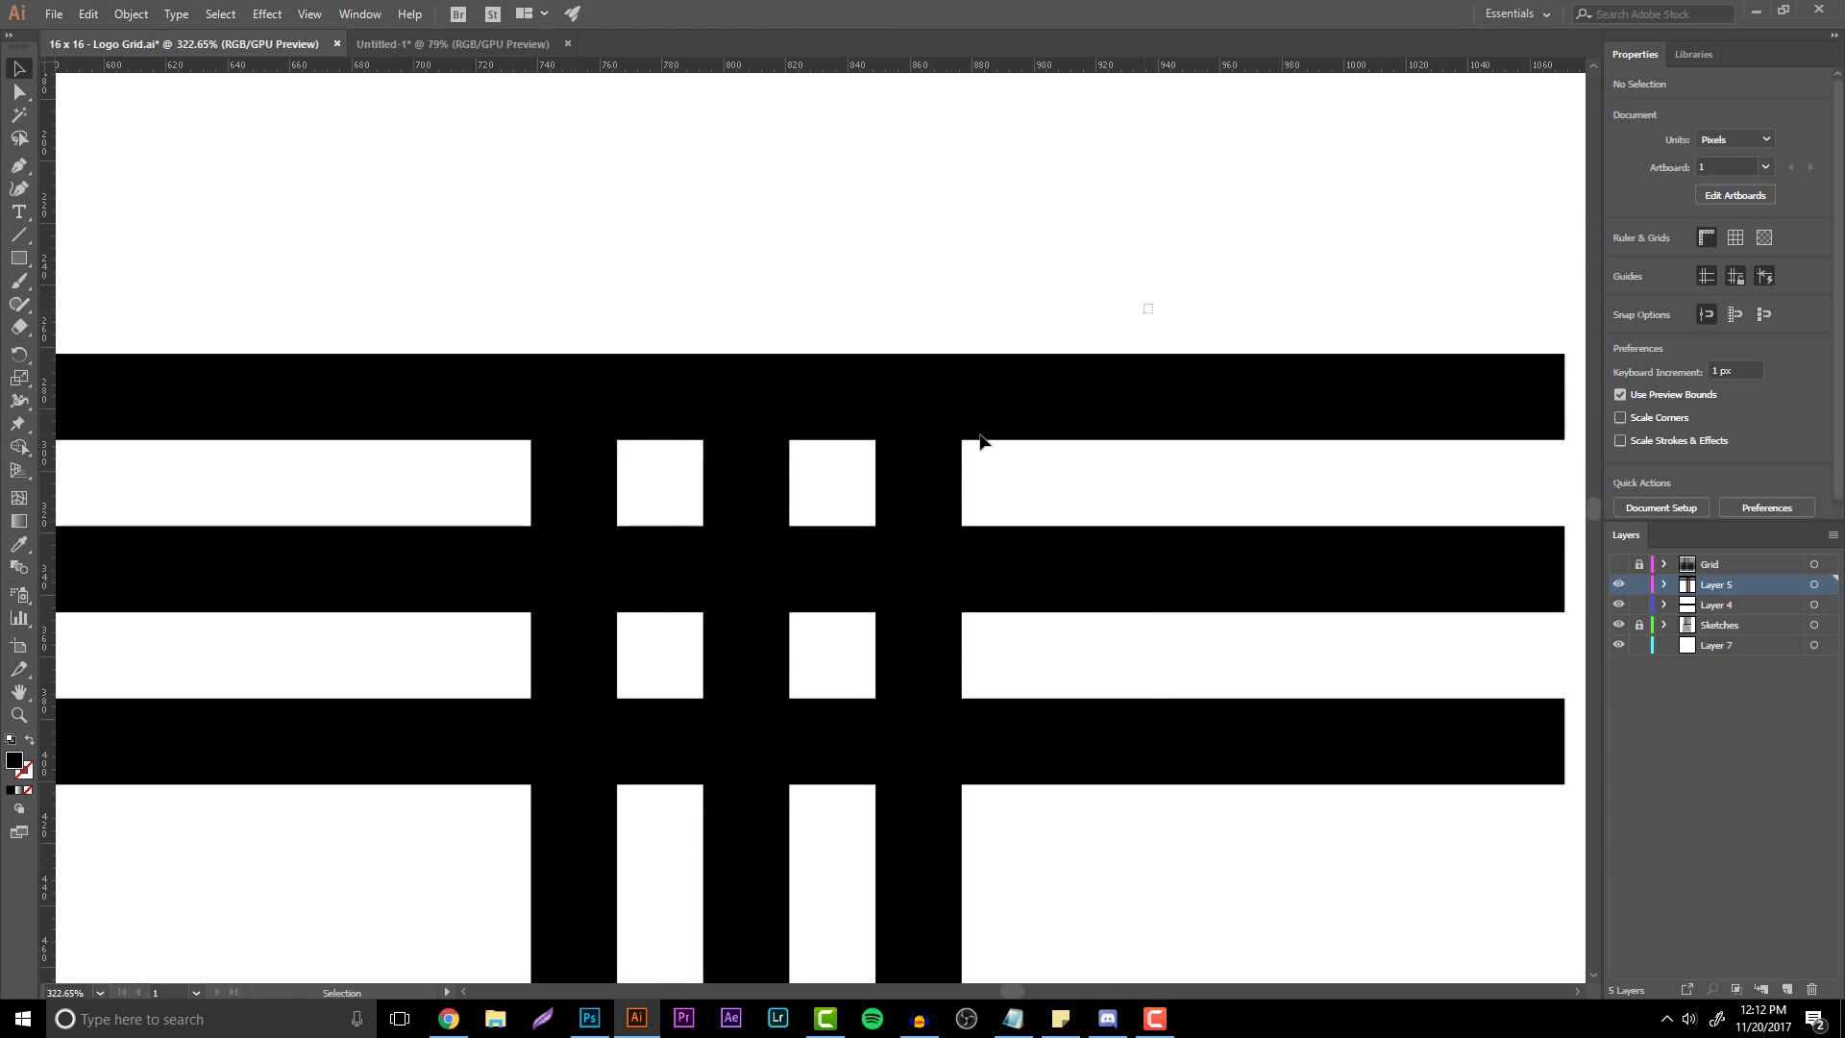
- Select all six bars and remove the horizontal bars' overhang left of the stem with Shape Builder
left_click_drag(1146, 305, 331, 856)
left_click(18, 447)
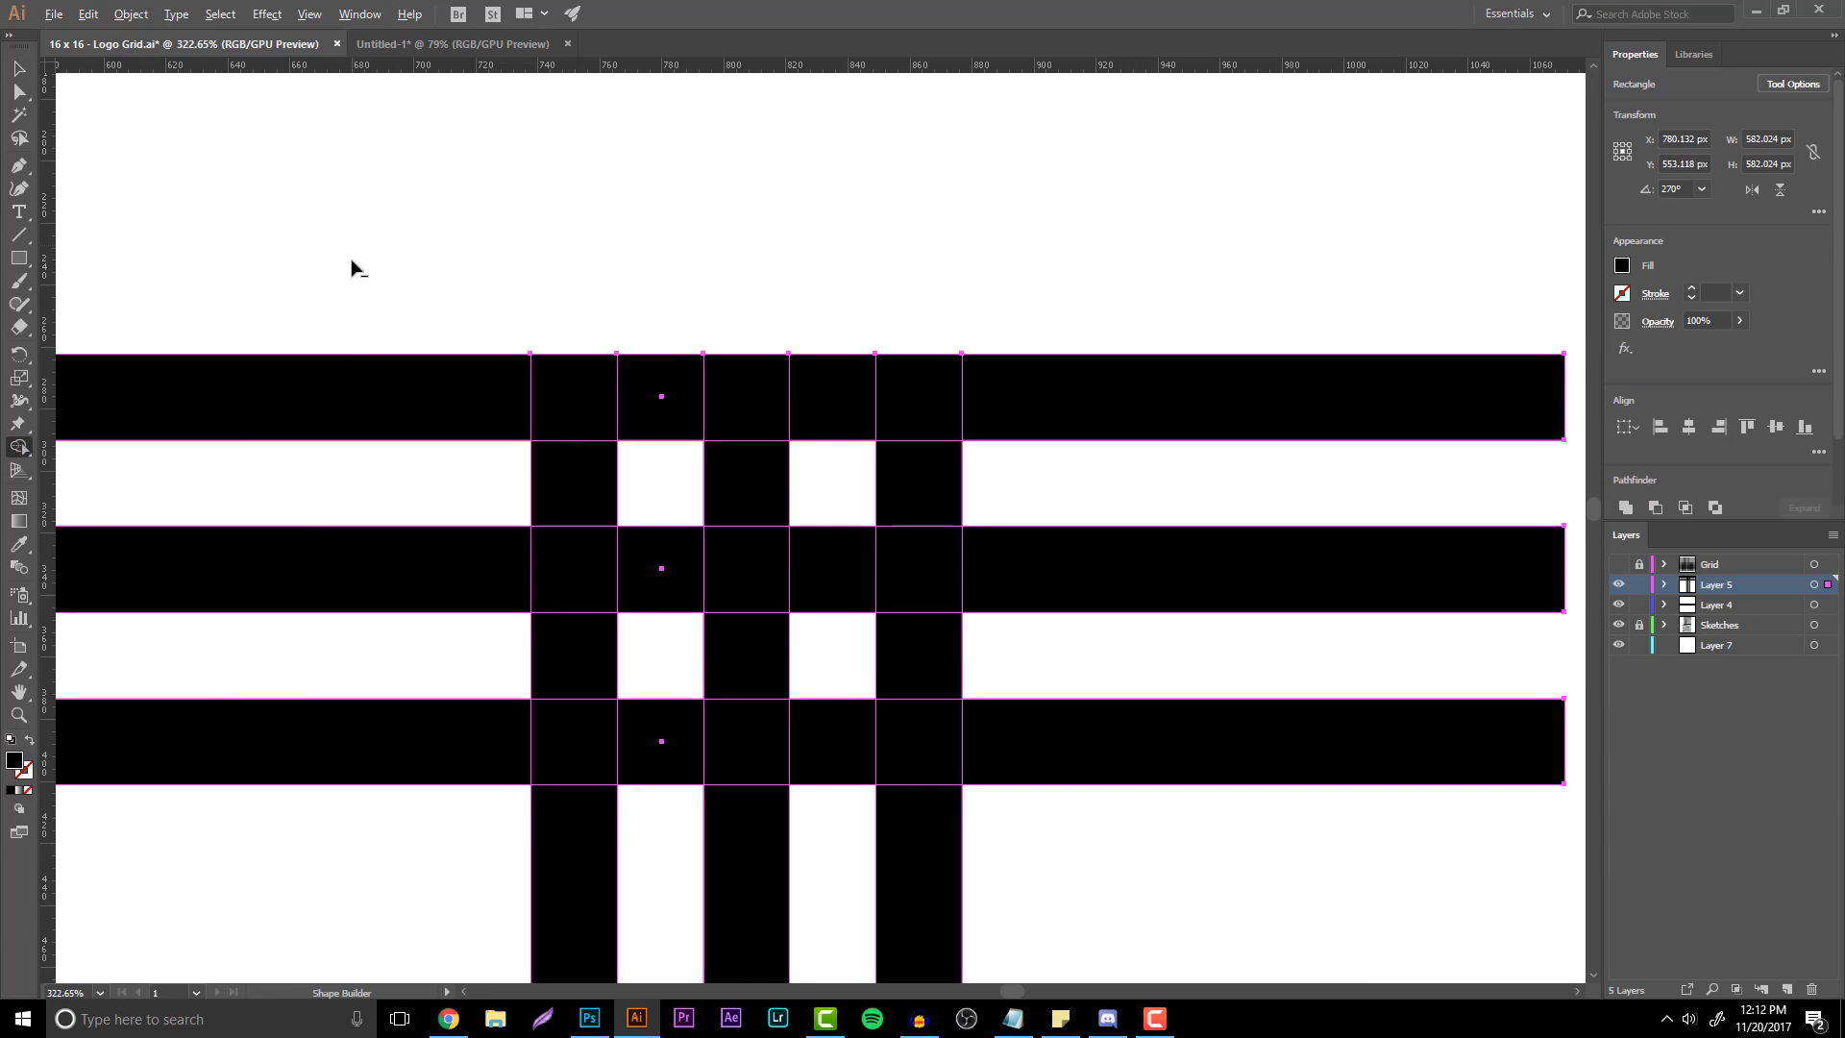
left_click_drag(351, 268, 280, 894)
scroll(667, 507, "down", 2)
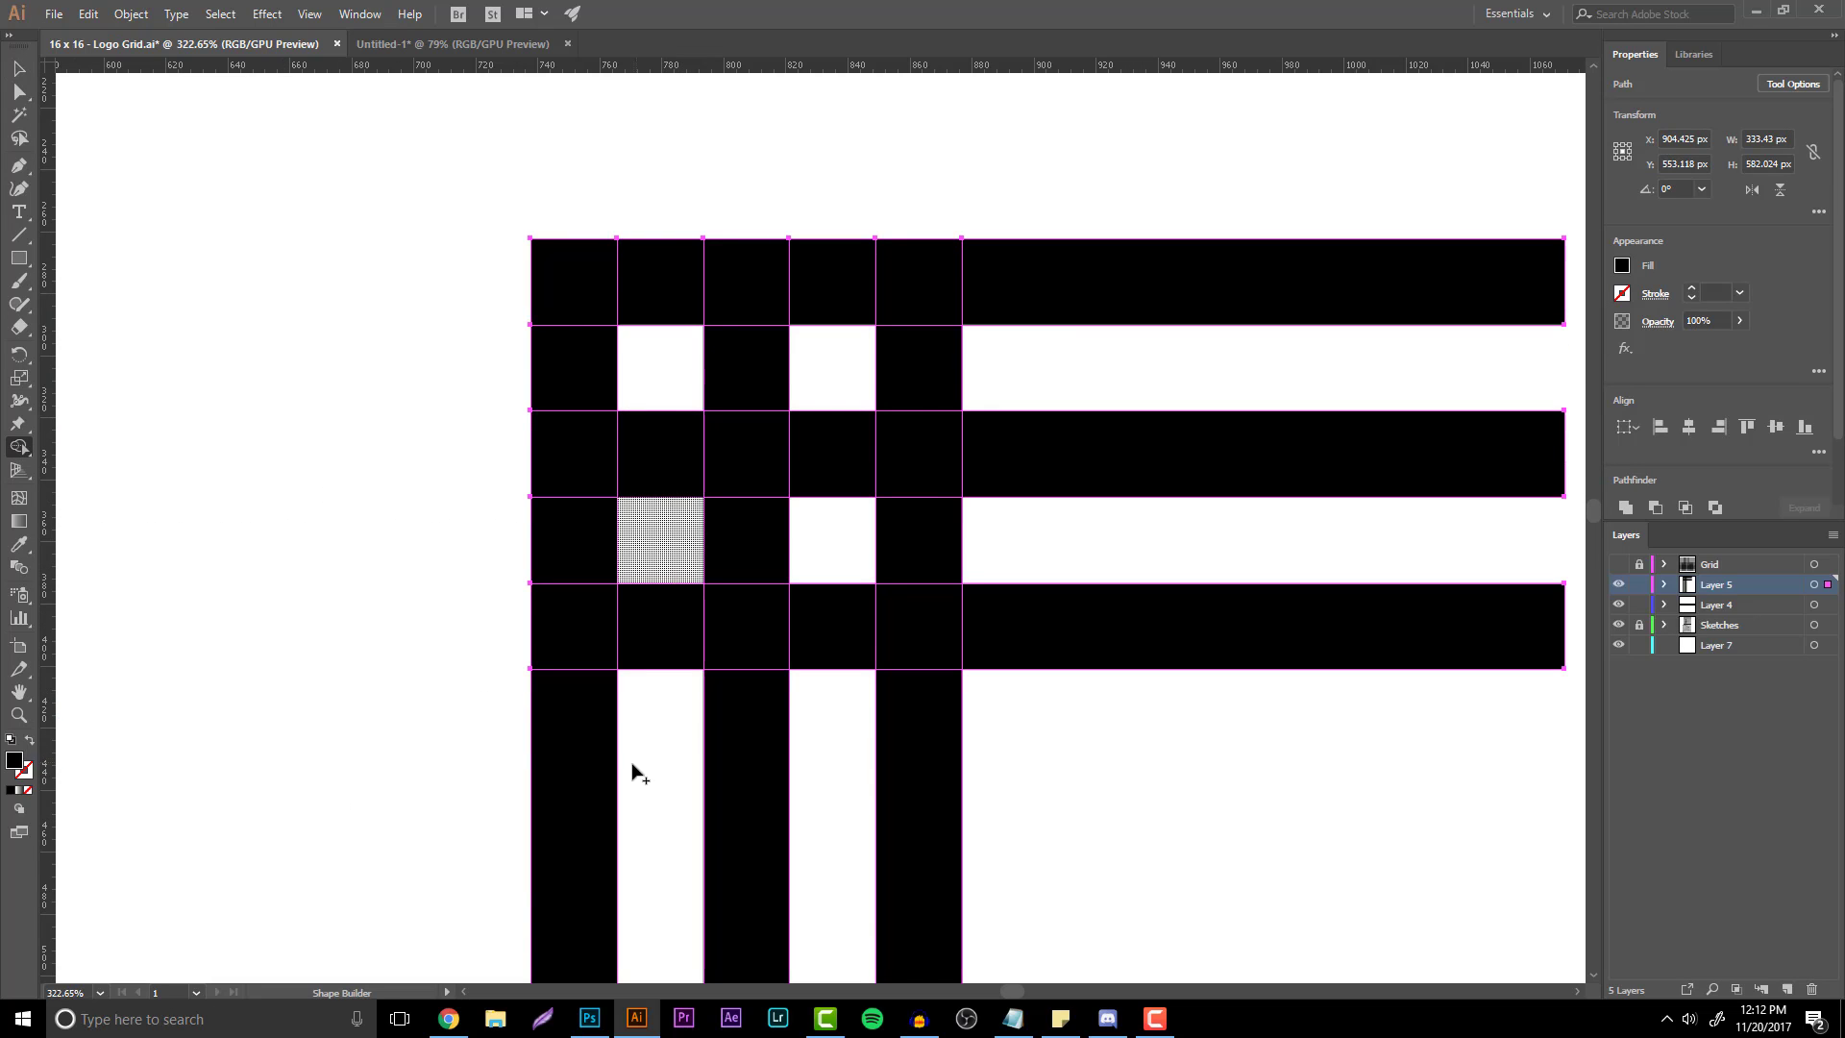
- Remove the crossing segments between the stripes with Shape Builder, leaving three nested right-angle corners
mouse_move(655, 711)
left_mouse_down()
mouse_move(639, 464)
mouse_move(660, 385)
mouse_move(860, 355)
mouse_move(1015, 365)
left_mouse_up()
mouse_move(812, 738)
left_mouse_down()
mouse_move(810, 554)
mouse_move(998, 530)
left_mouse_up()
scroll(217, 667, "down", 2)
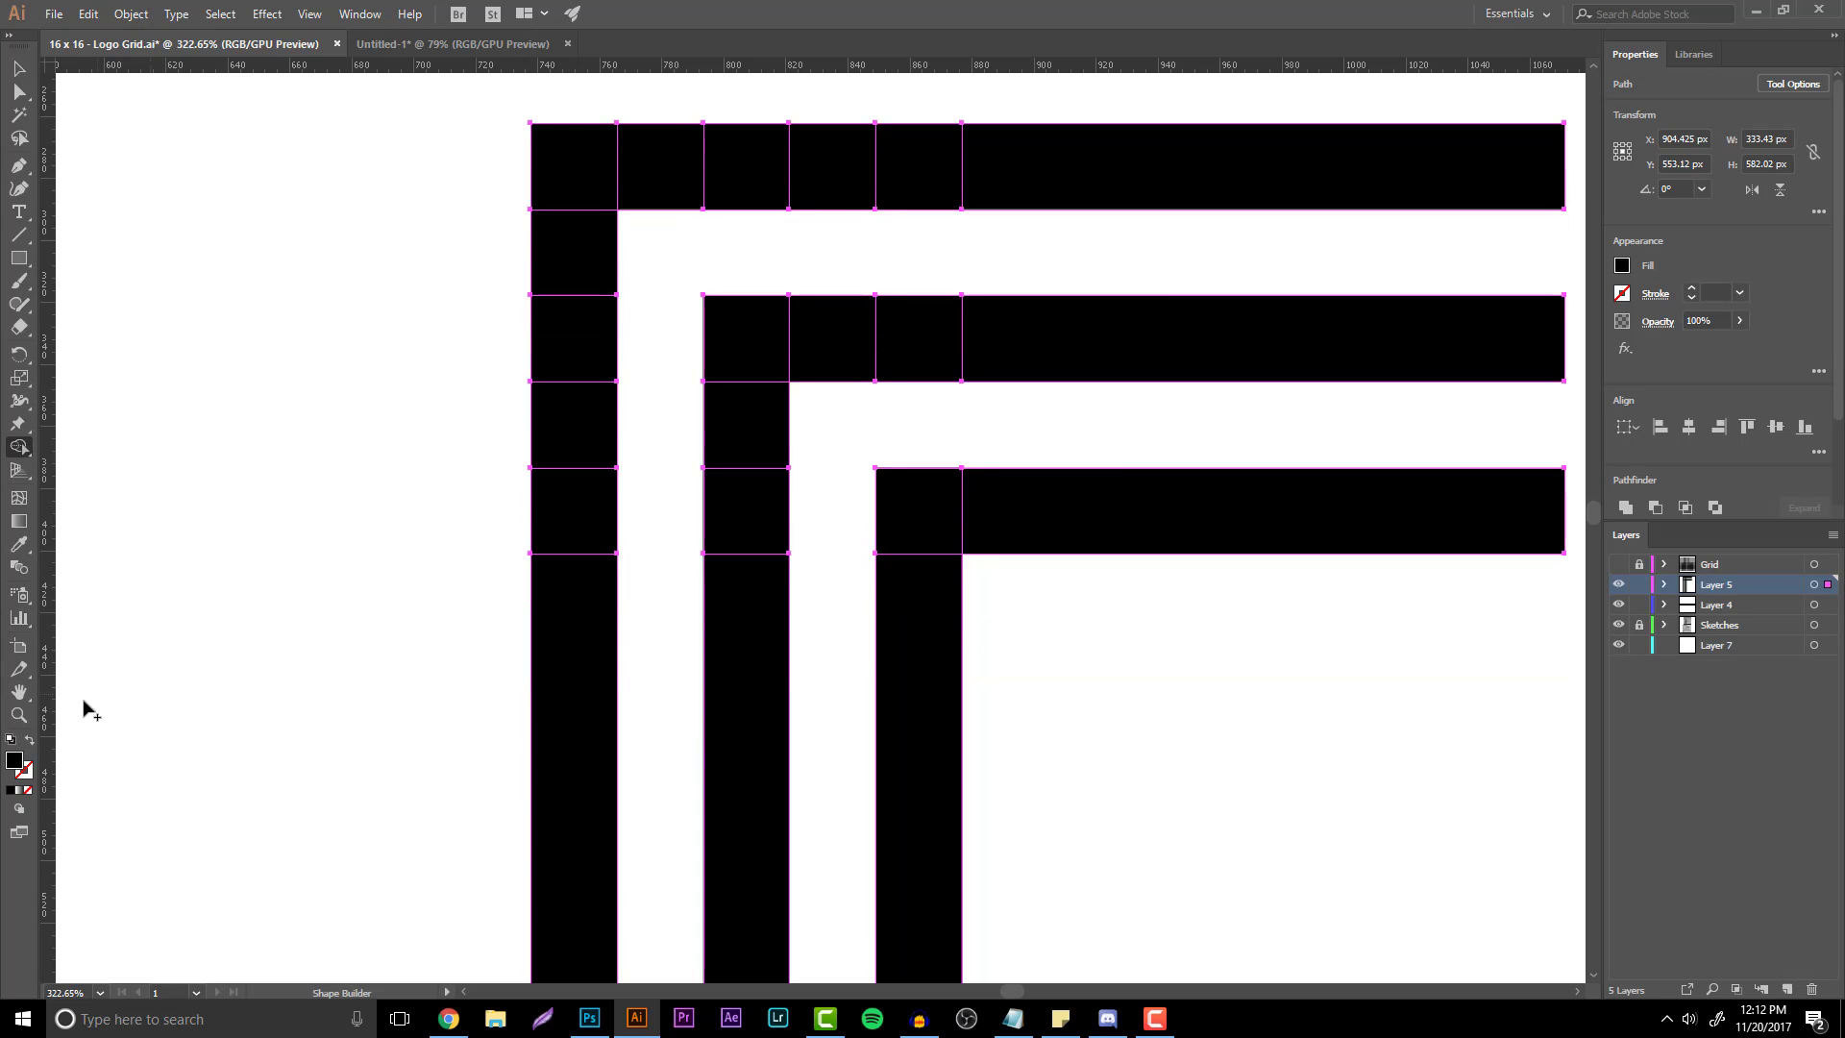
- Copy the innermost horizontal bar, rotate the copy upright and place it across the right ends of the three arms
left_click(21, 717)
left_click_drag(580, 636, 91, 569)
scroll(696, 581, "down", 2)
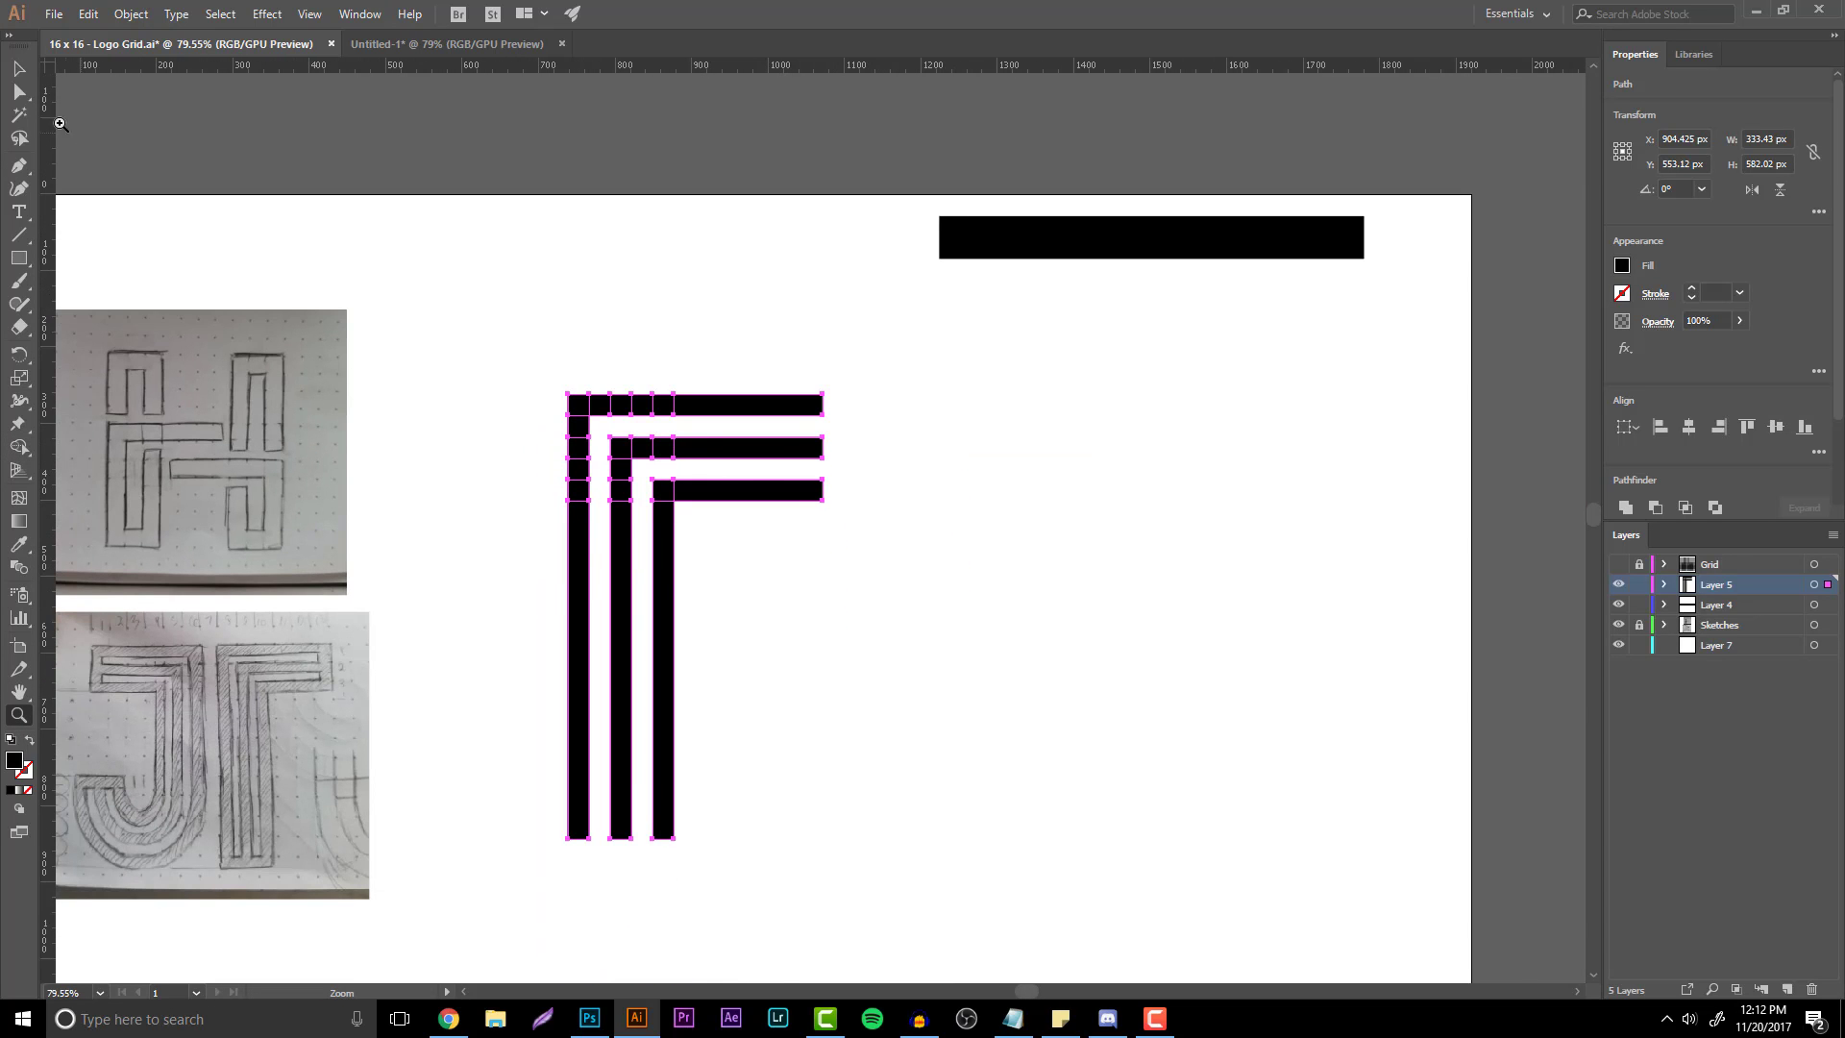
left_click(20, 69)
left_click(484, 339)
left_click(748, 495, "ctrl")
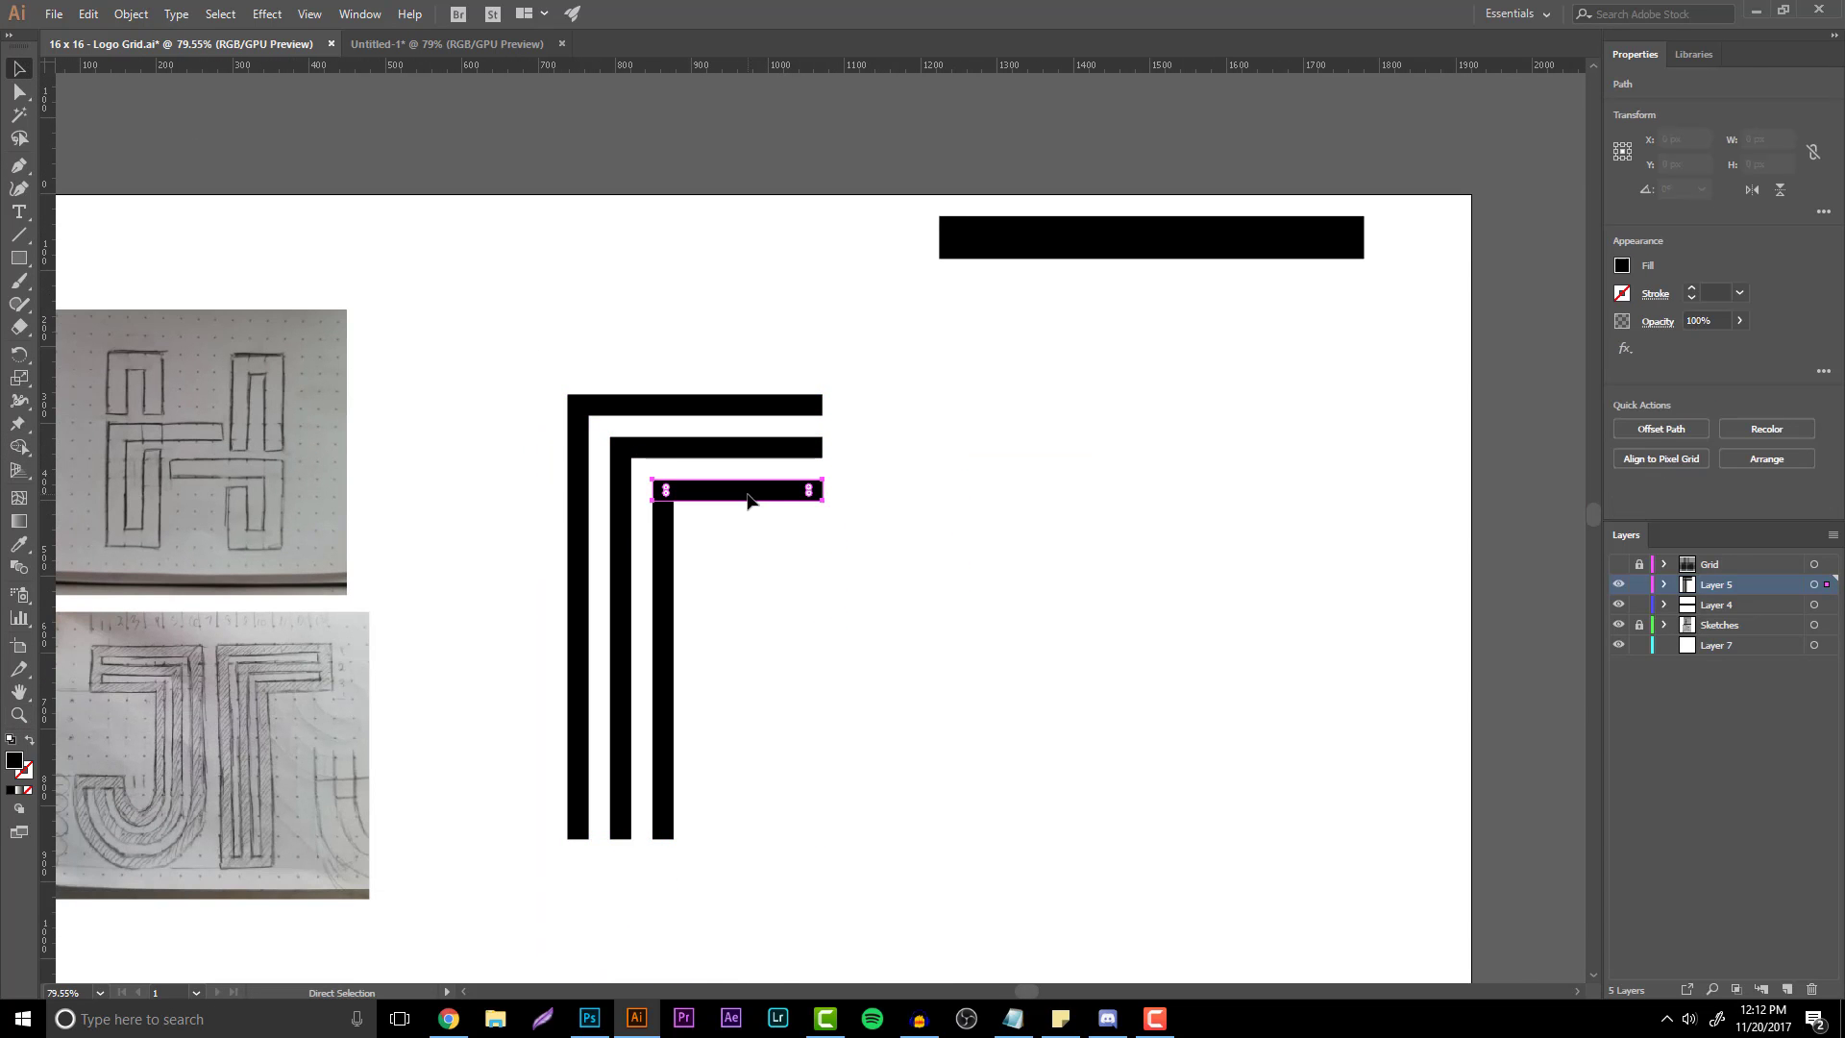
left_click_drag(790, 575, 810, 516)
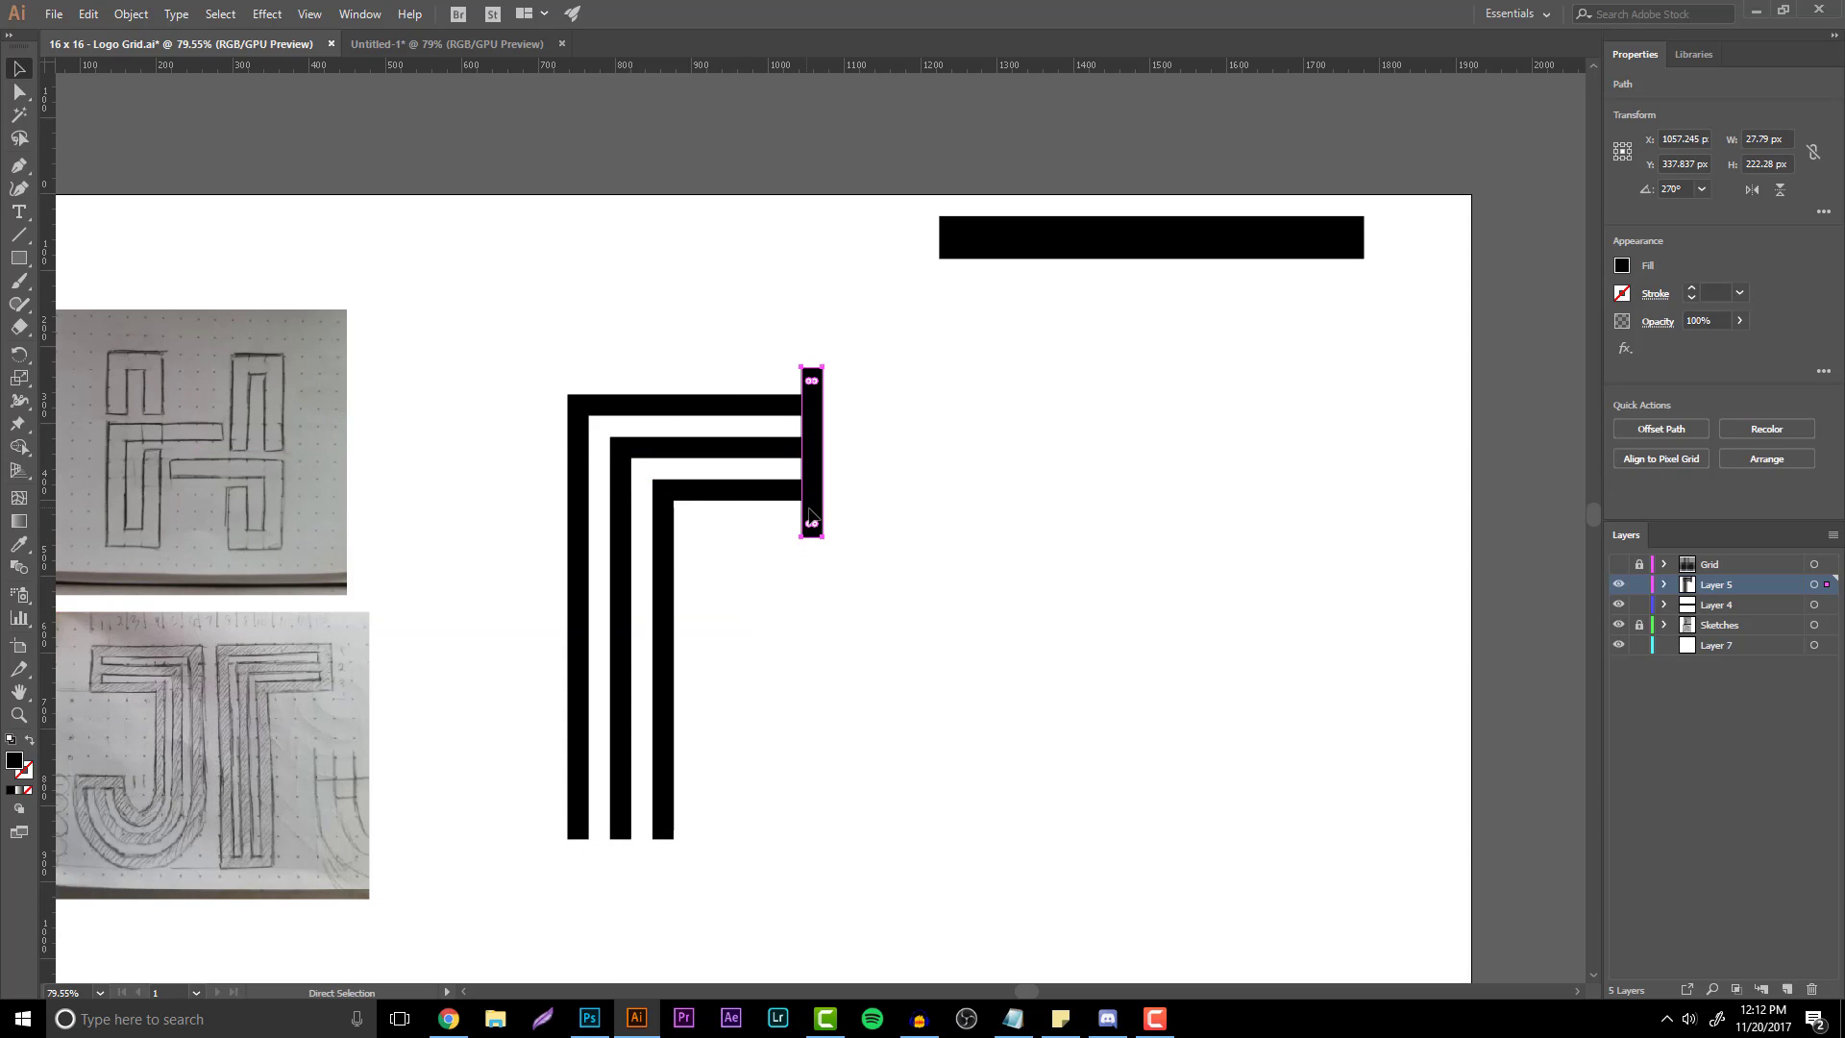
- Cap the stems' lower ends with a horizontal copy of the end bar and trim both bars' overhangs with Shape Builder
left_click_drag(813, 359, 989, 519)
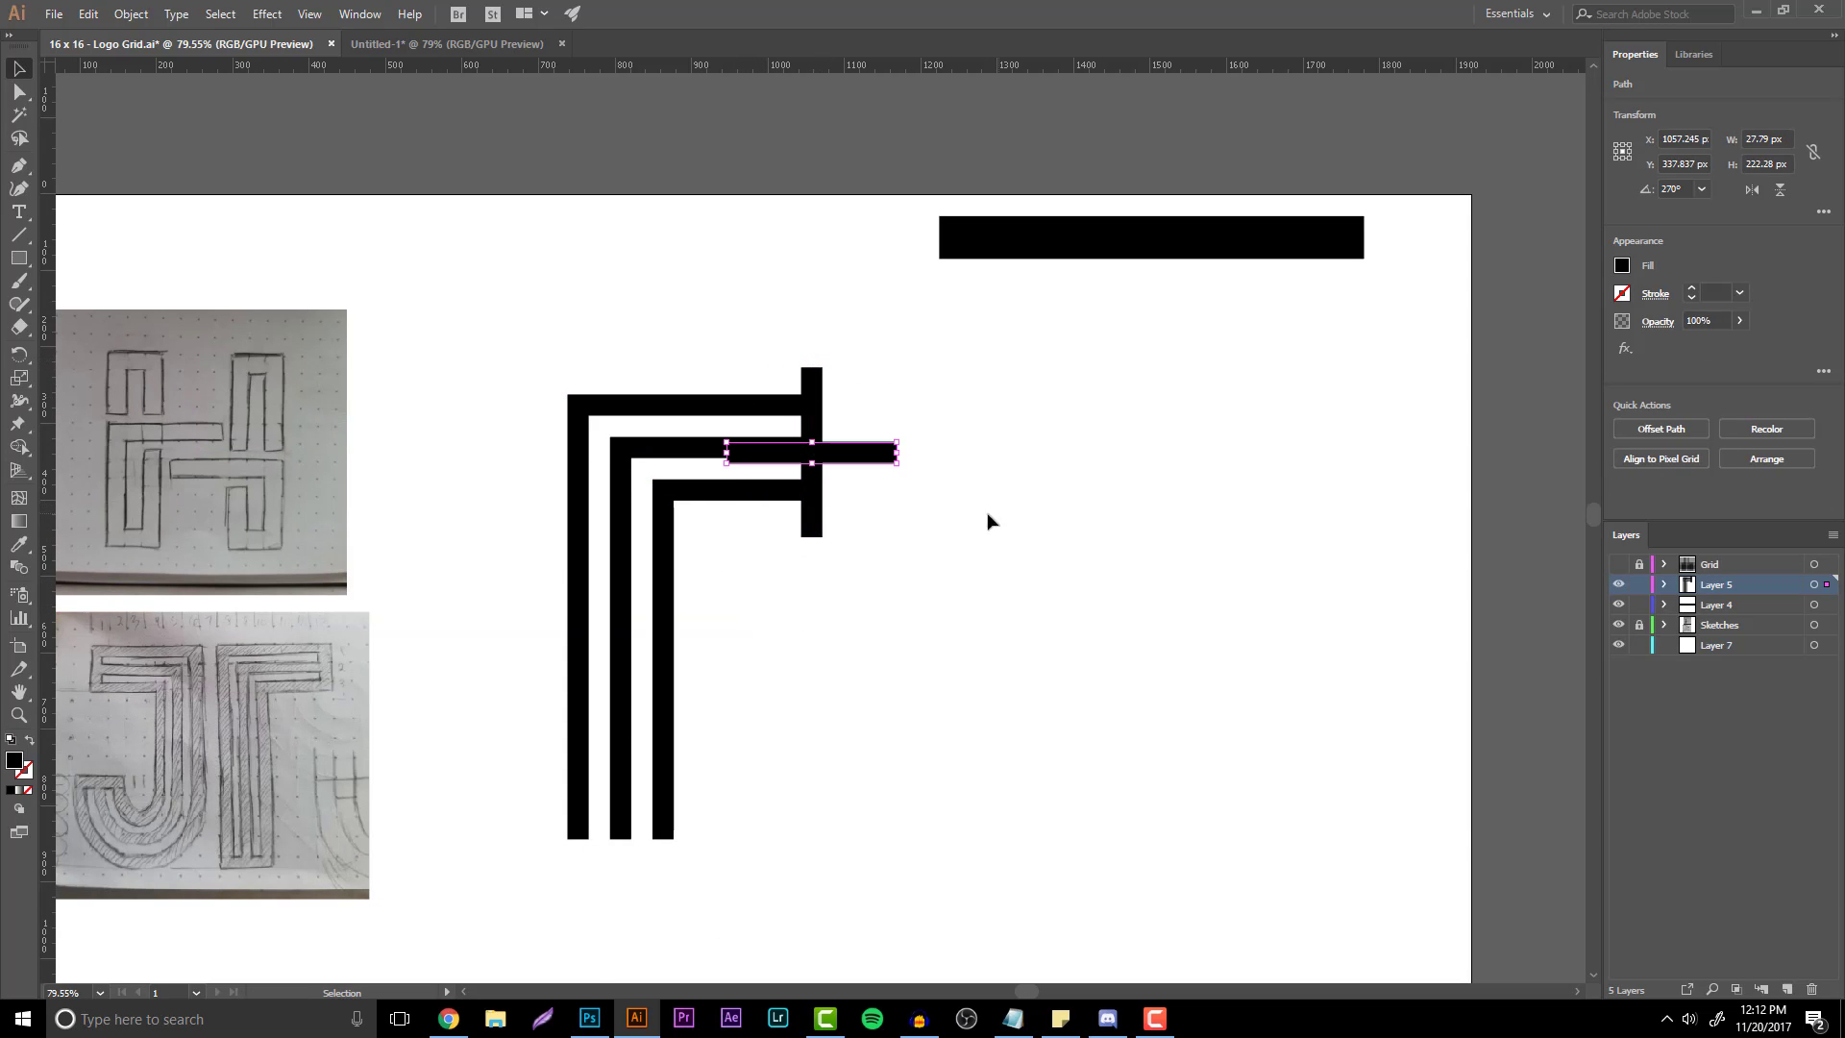
left_click_drag(870, 456, 679, 828)
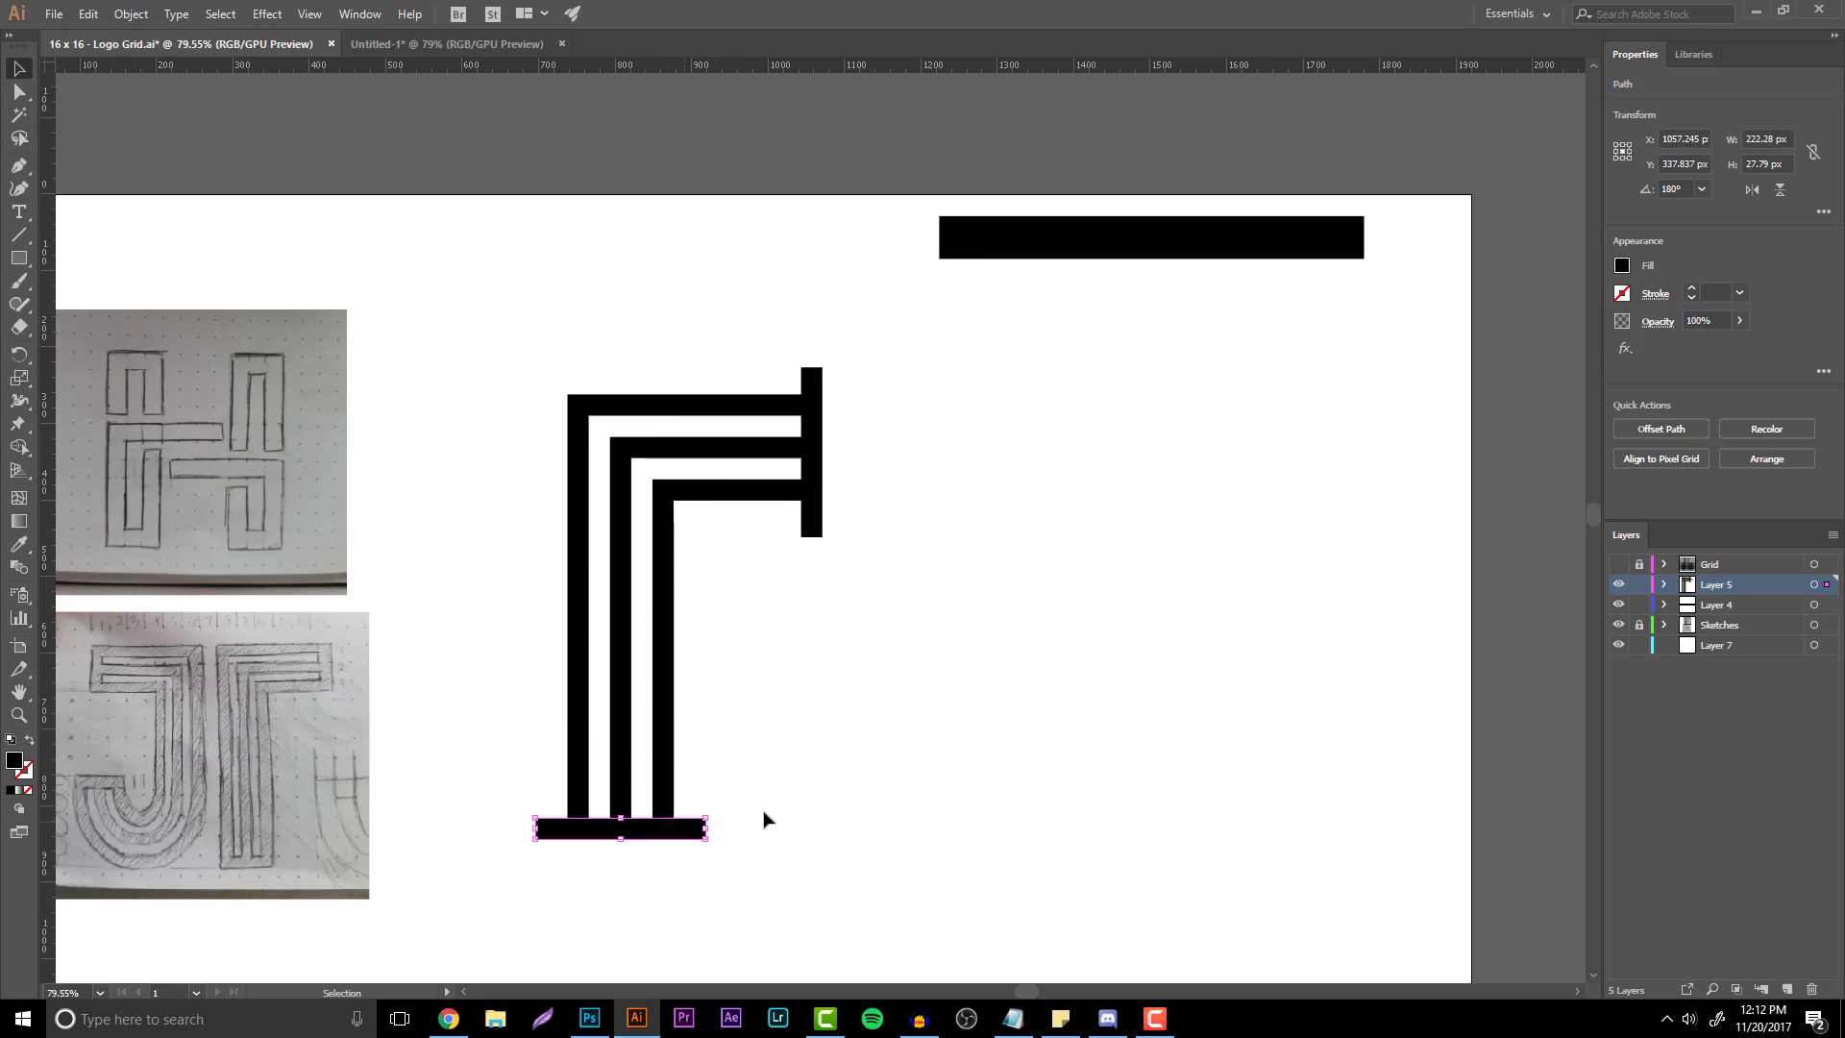
left_click_drag(1029, 853, 539, 362)
left_click(18, 447)
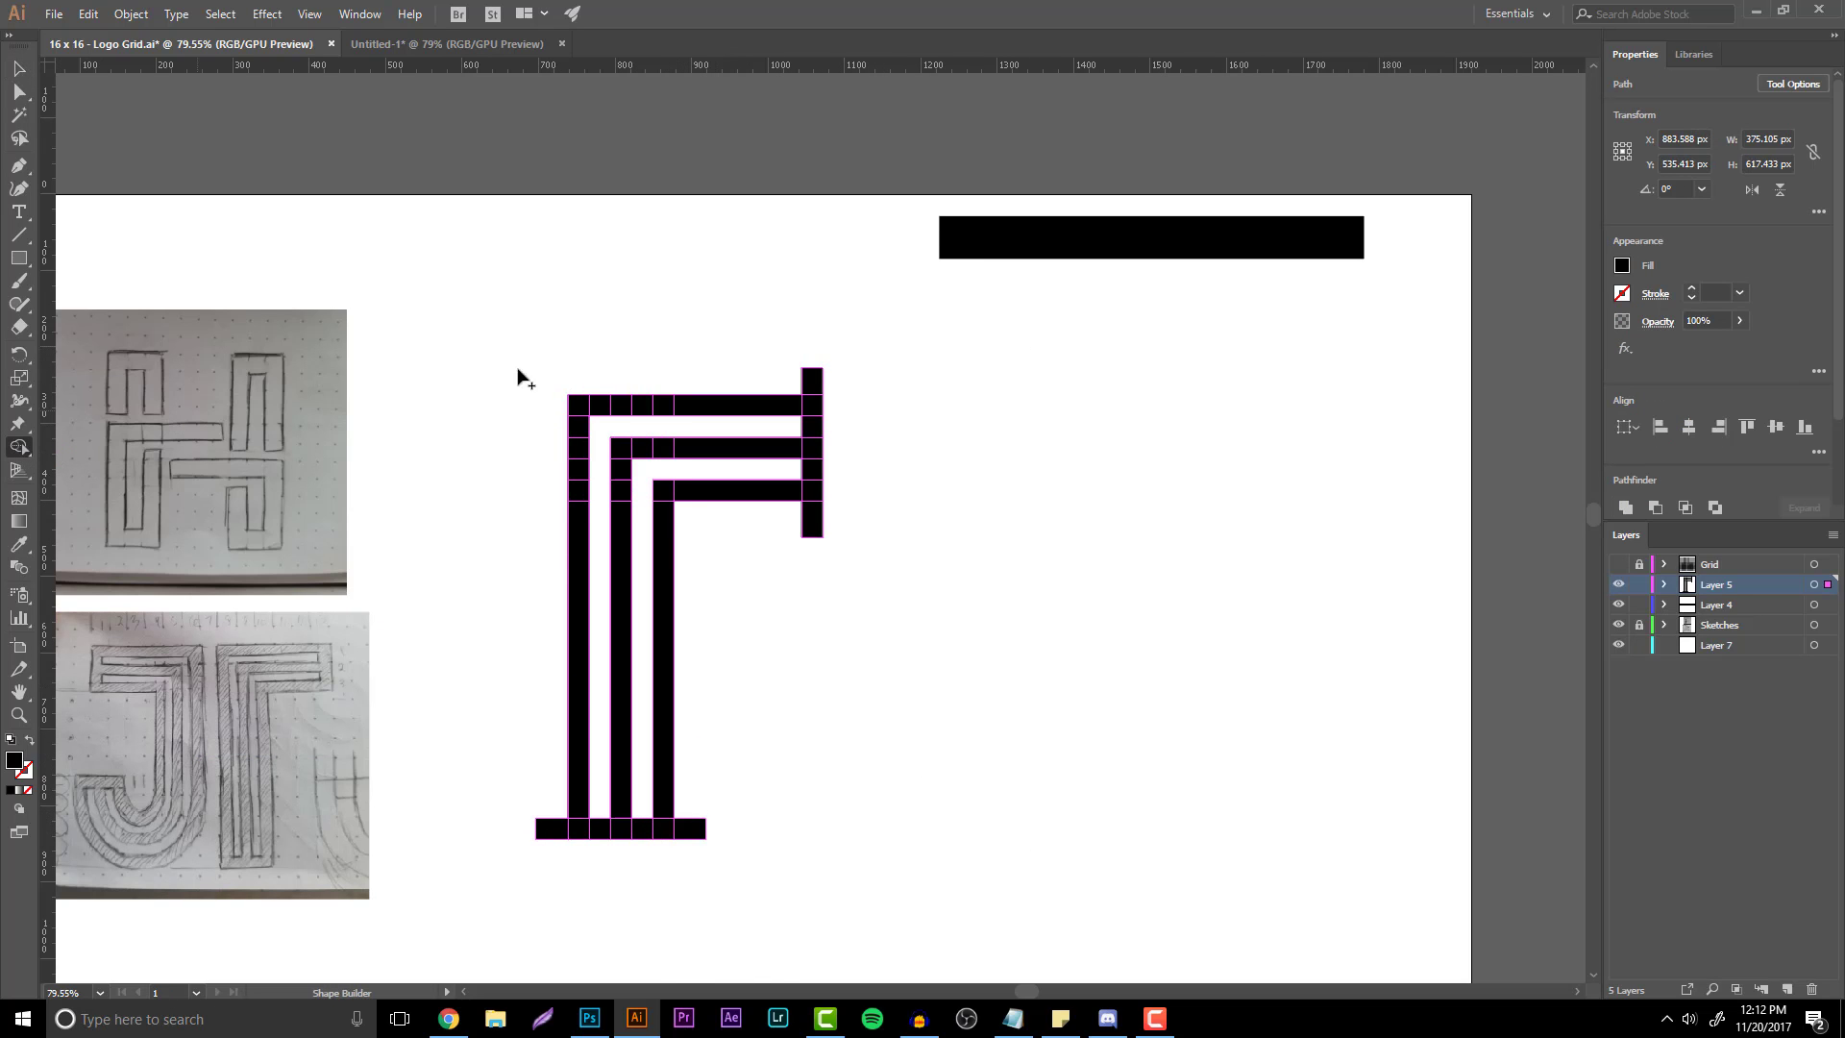
left_click(811, 379, "alt")
left_click(812, 519, "alt")
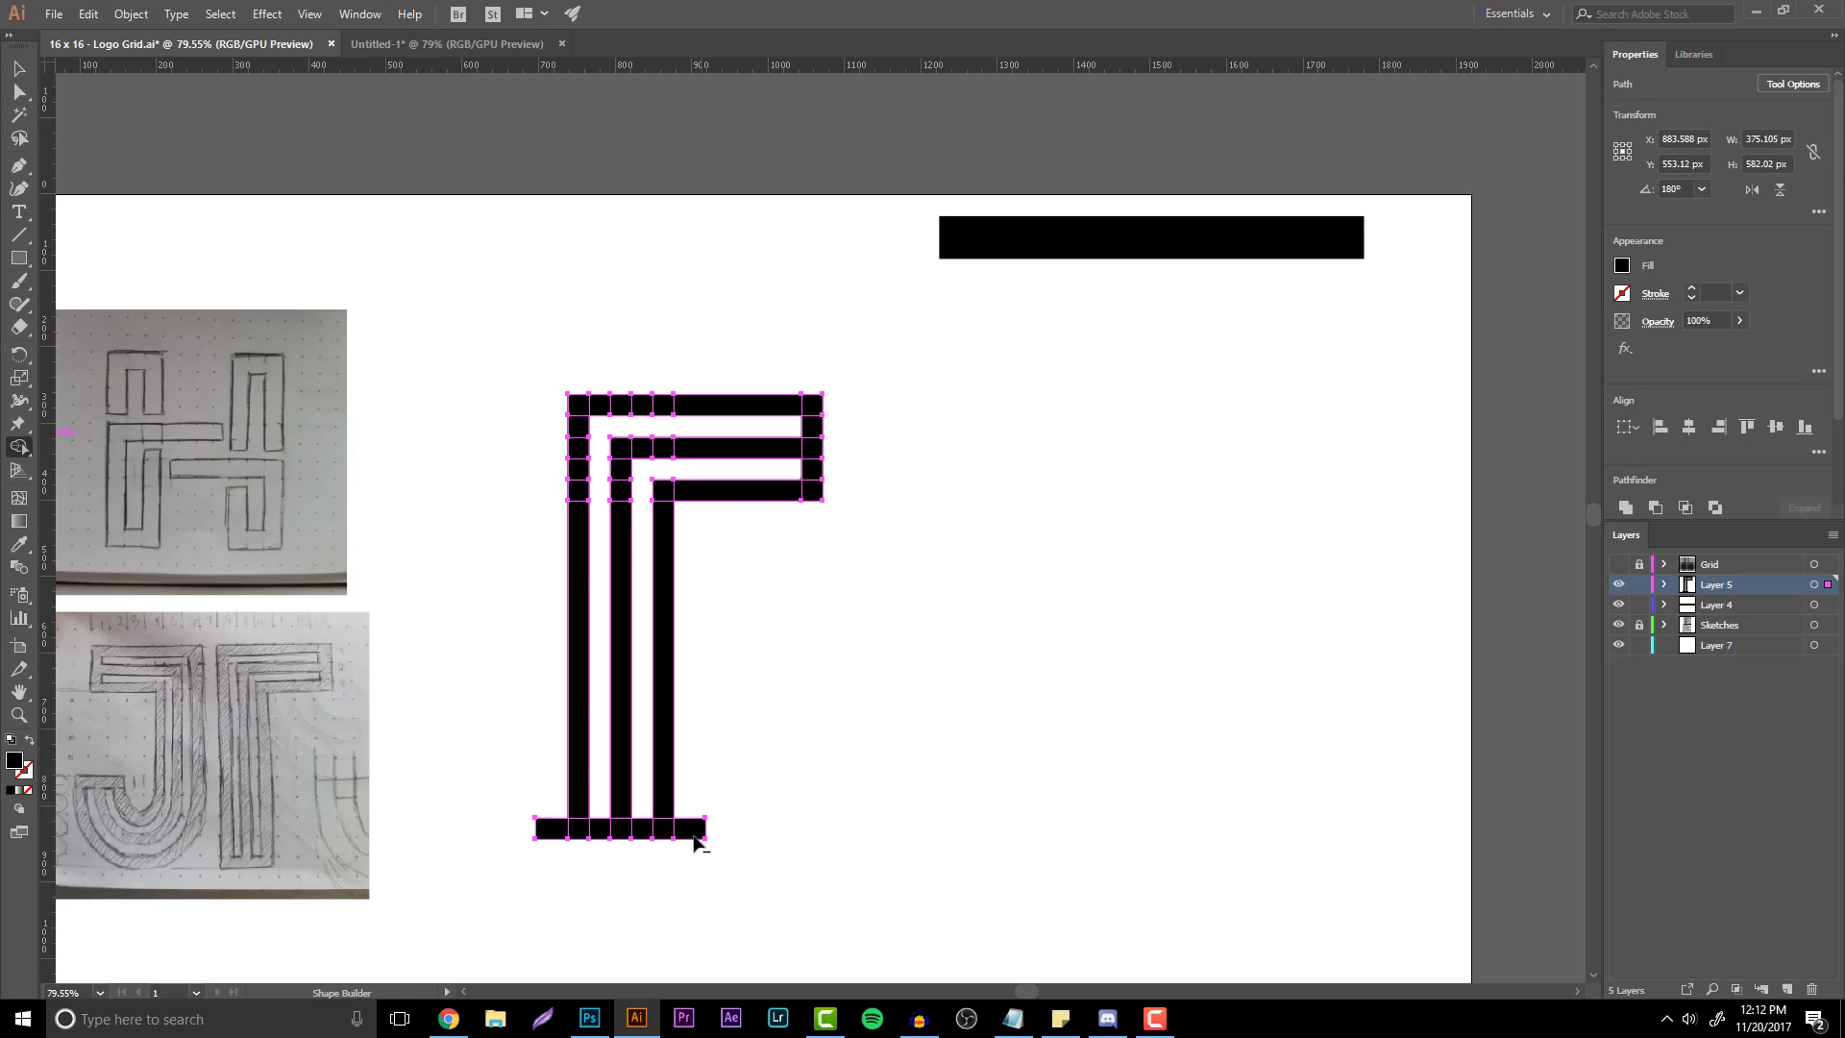
left_click(692, 830, "alt")
left_click(553, 834, "alt")
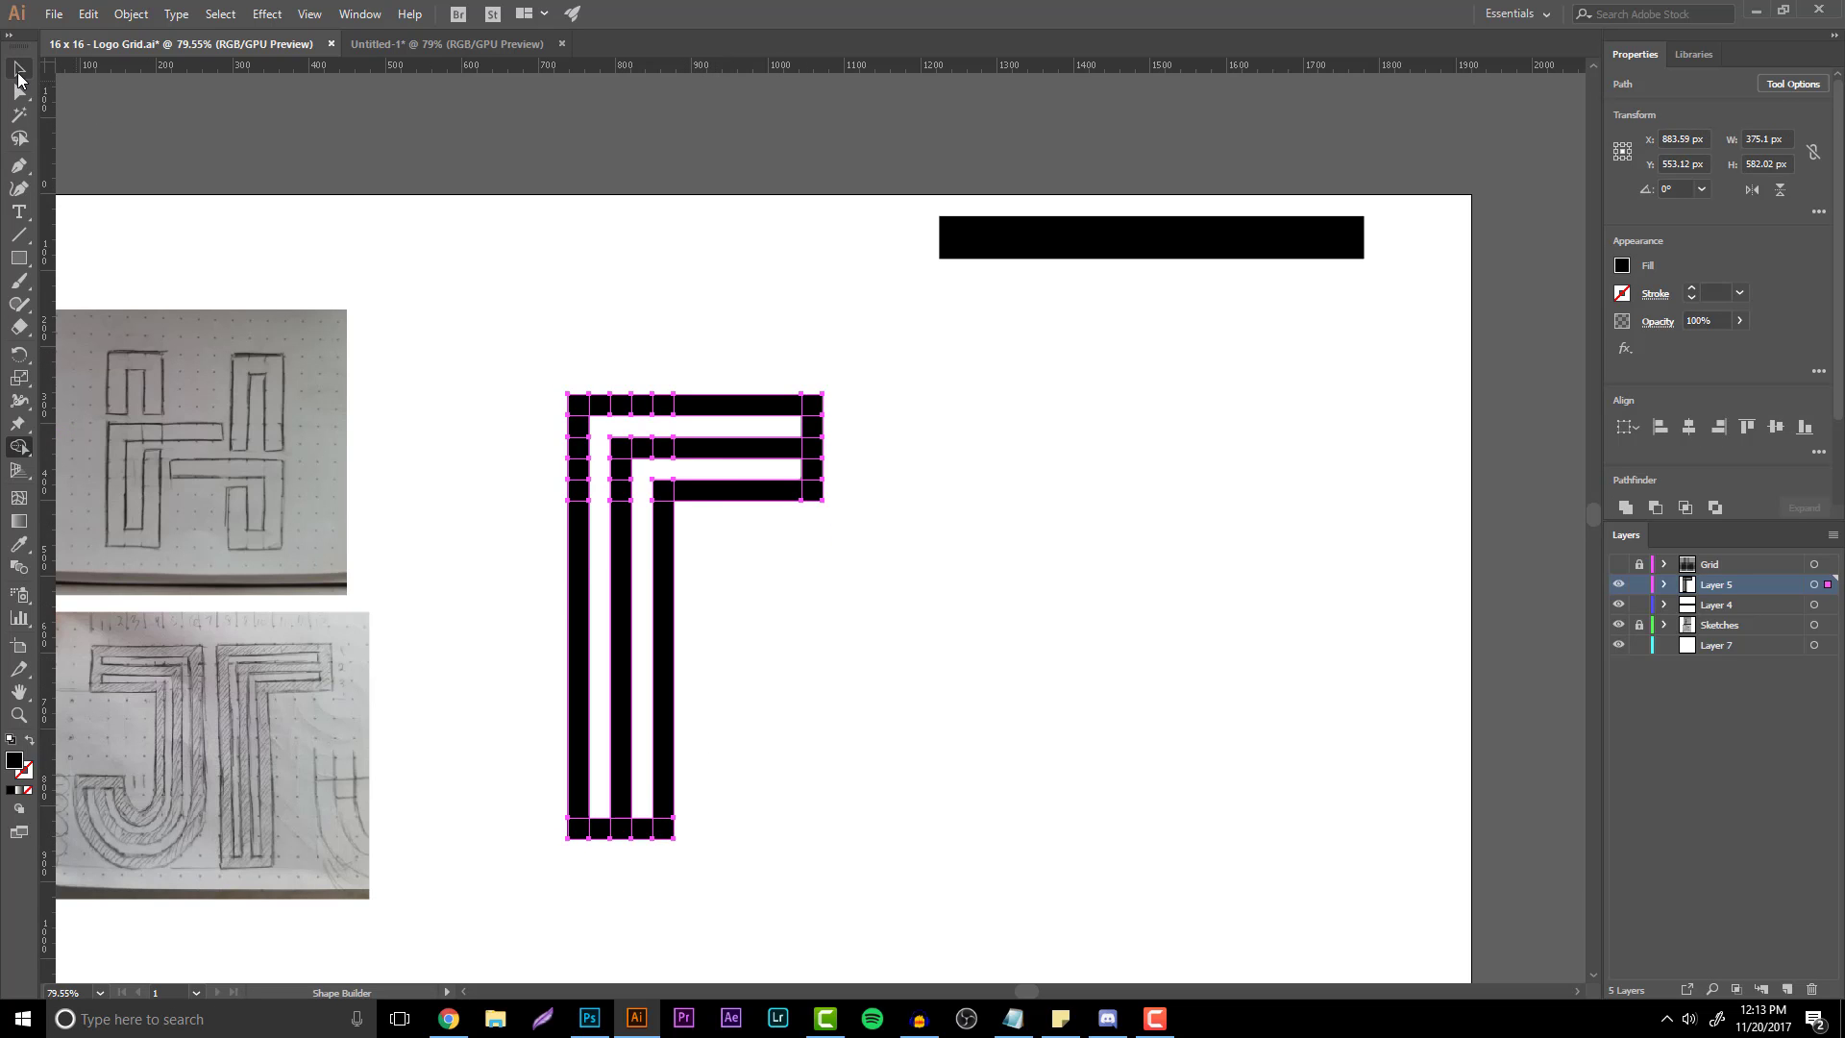
- Reflect a copy of the striped half-T across the vertical axis and place it left of the original, one stripe width apart
left_click(19, 77)
left_click_drag(470, 306, 928, 903)
key("a")
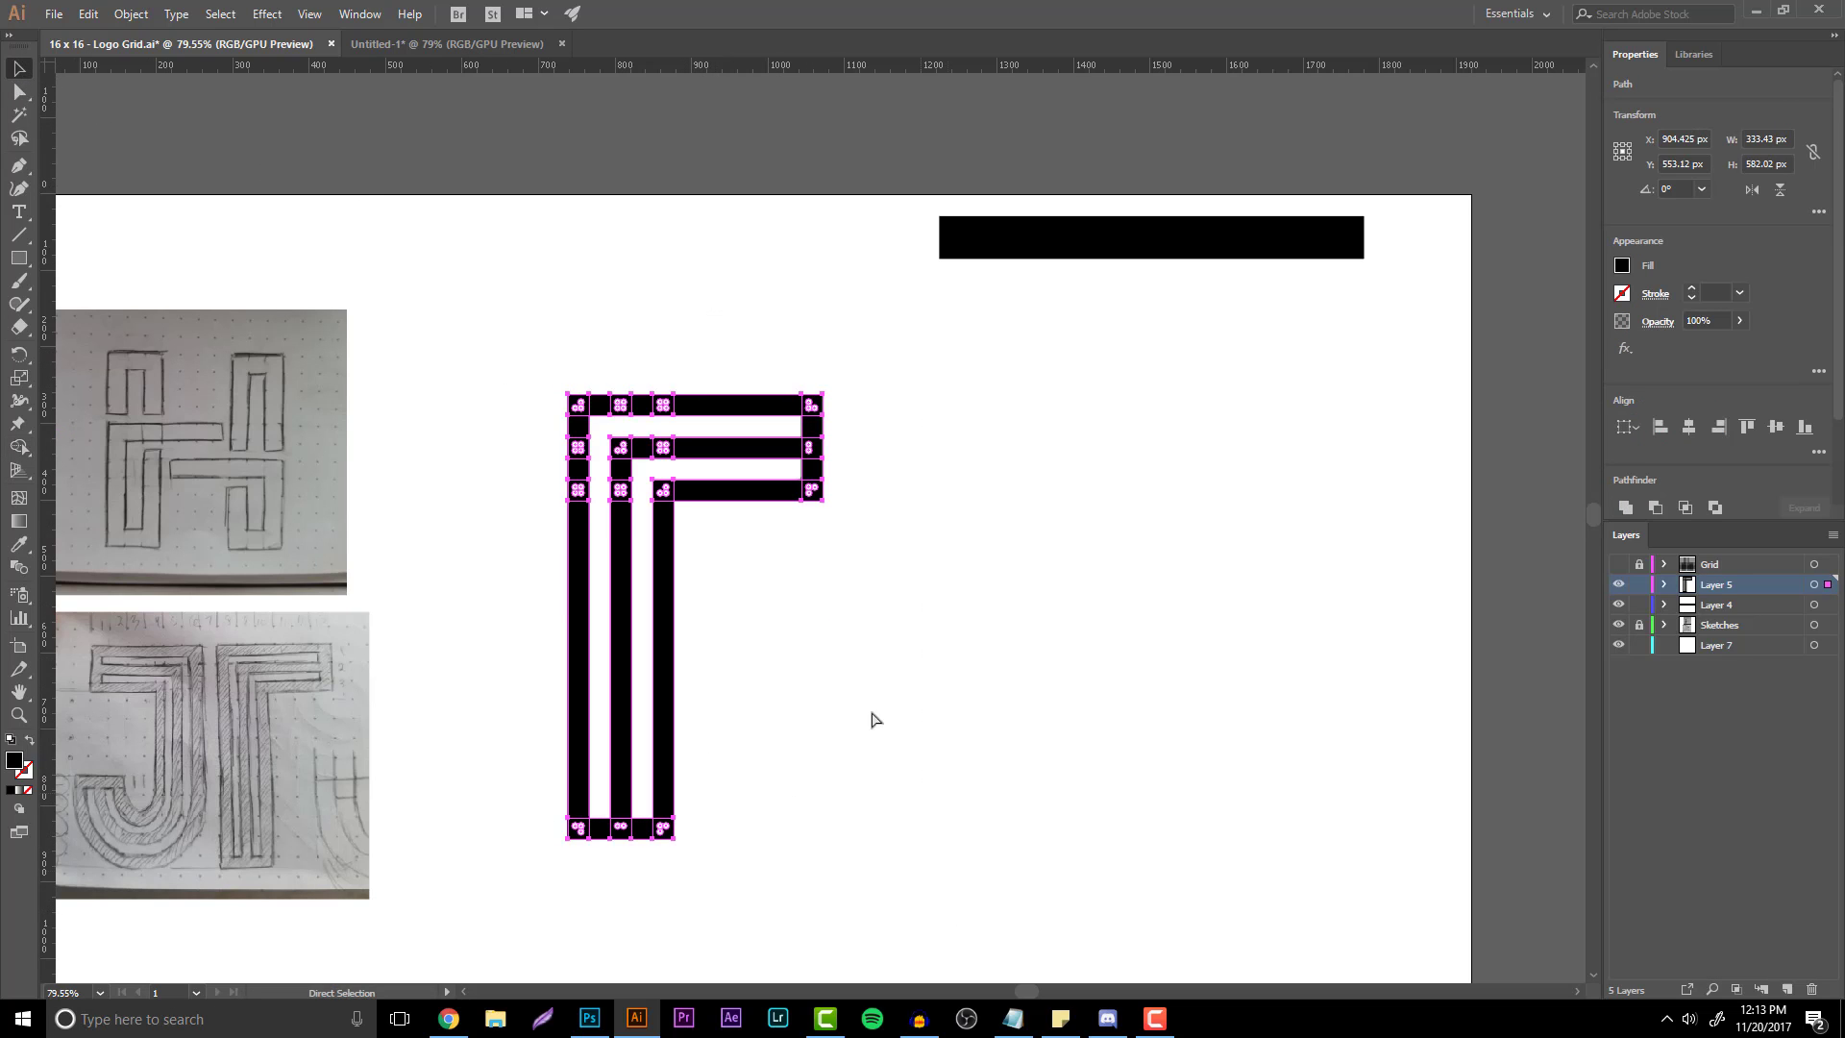
key("v")
left_click(130, 14)
mouse_move(154, 37)
left_click(422, 106)
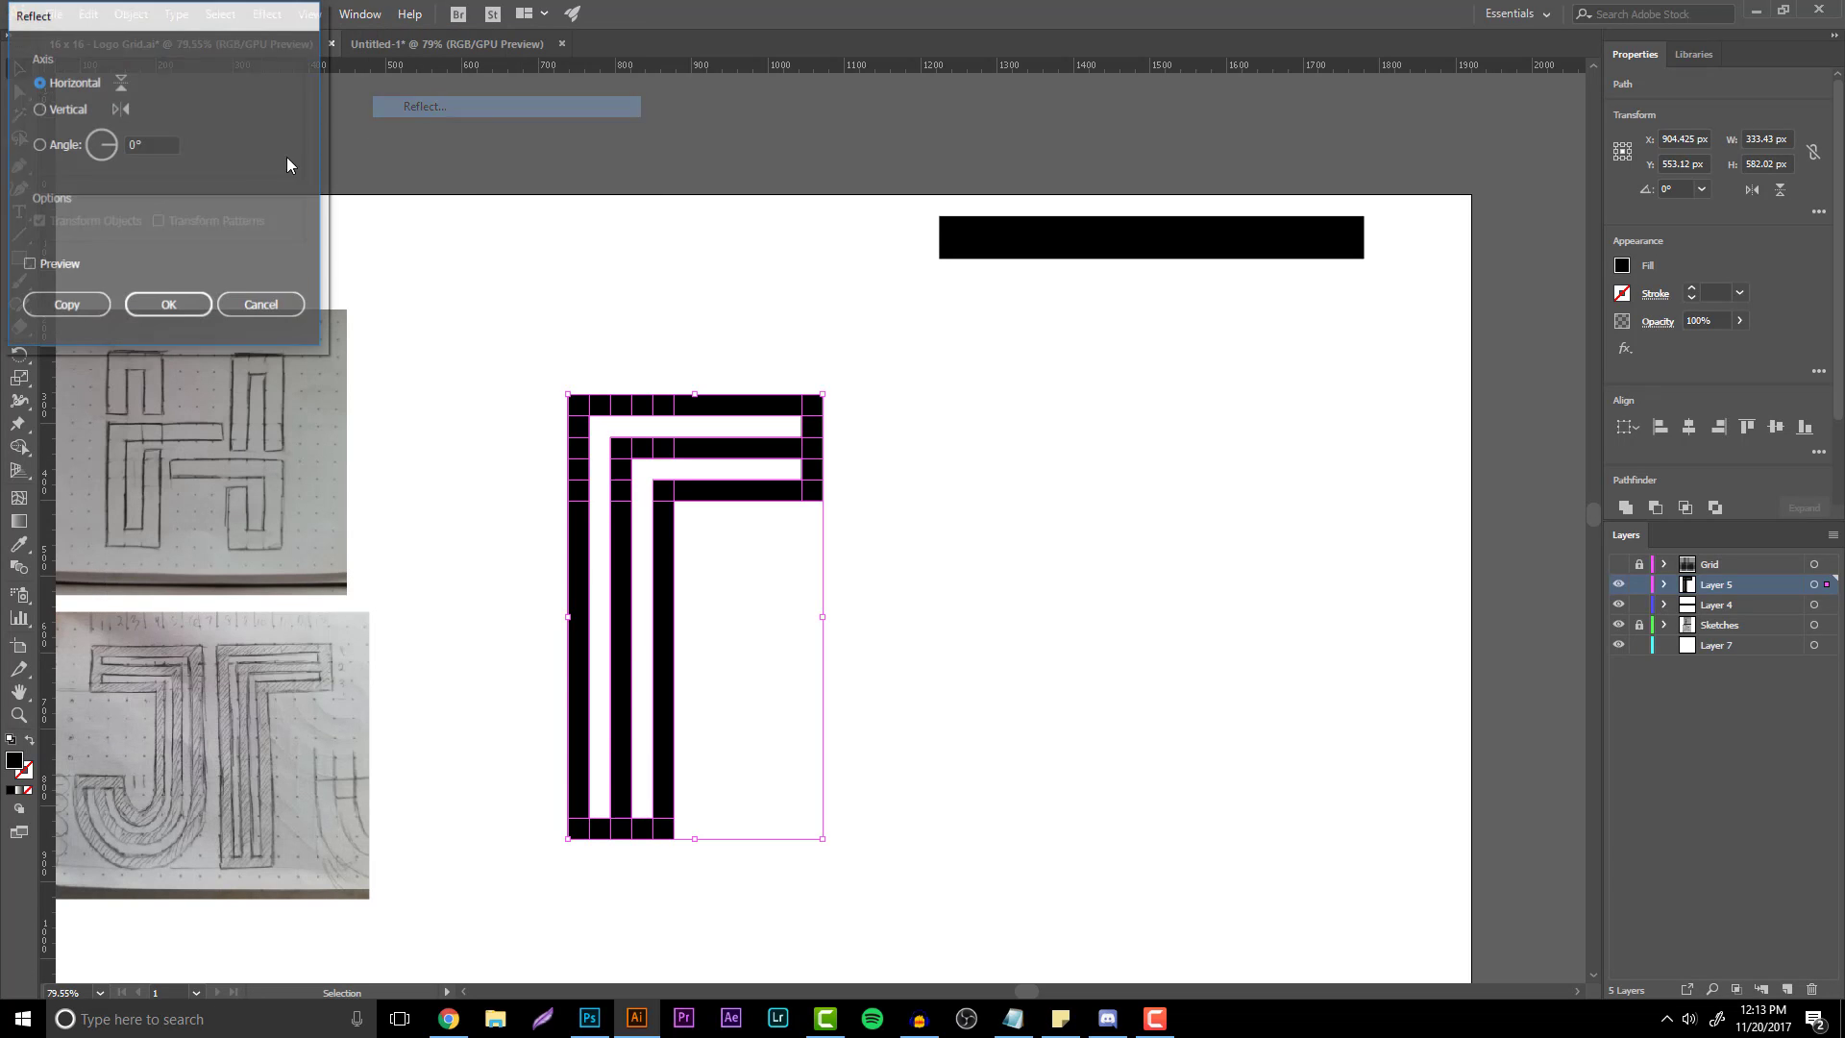
left_click(39, 109)
left_click(181, 306)
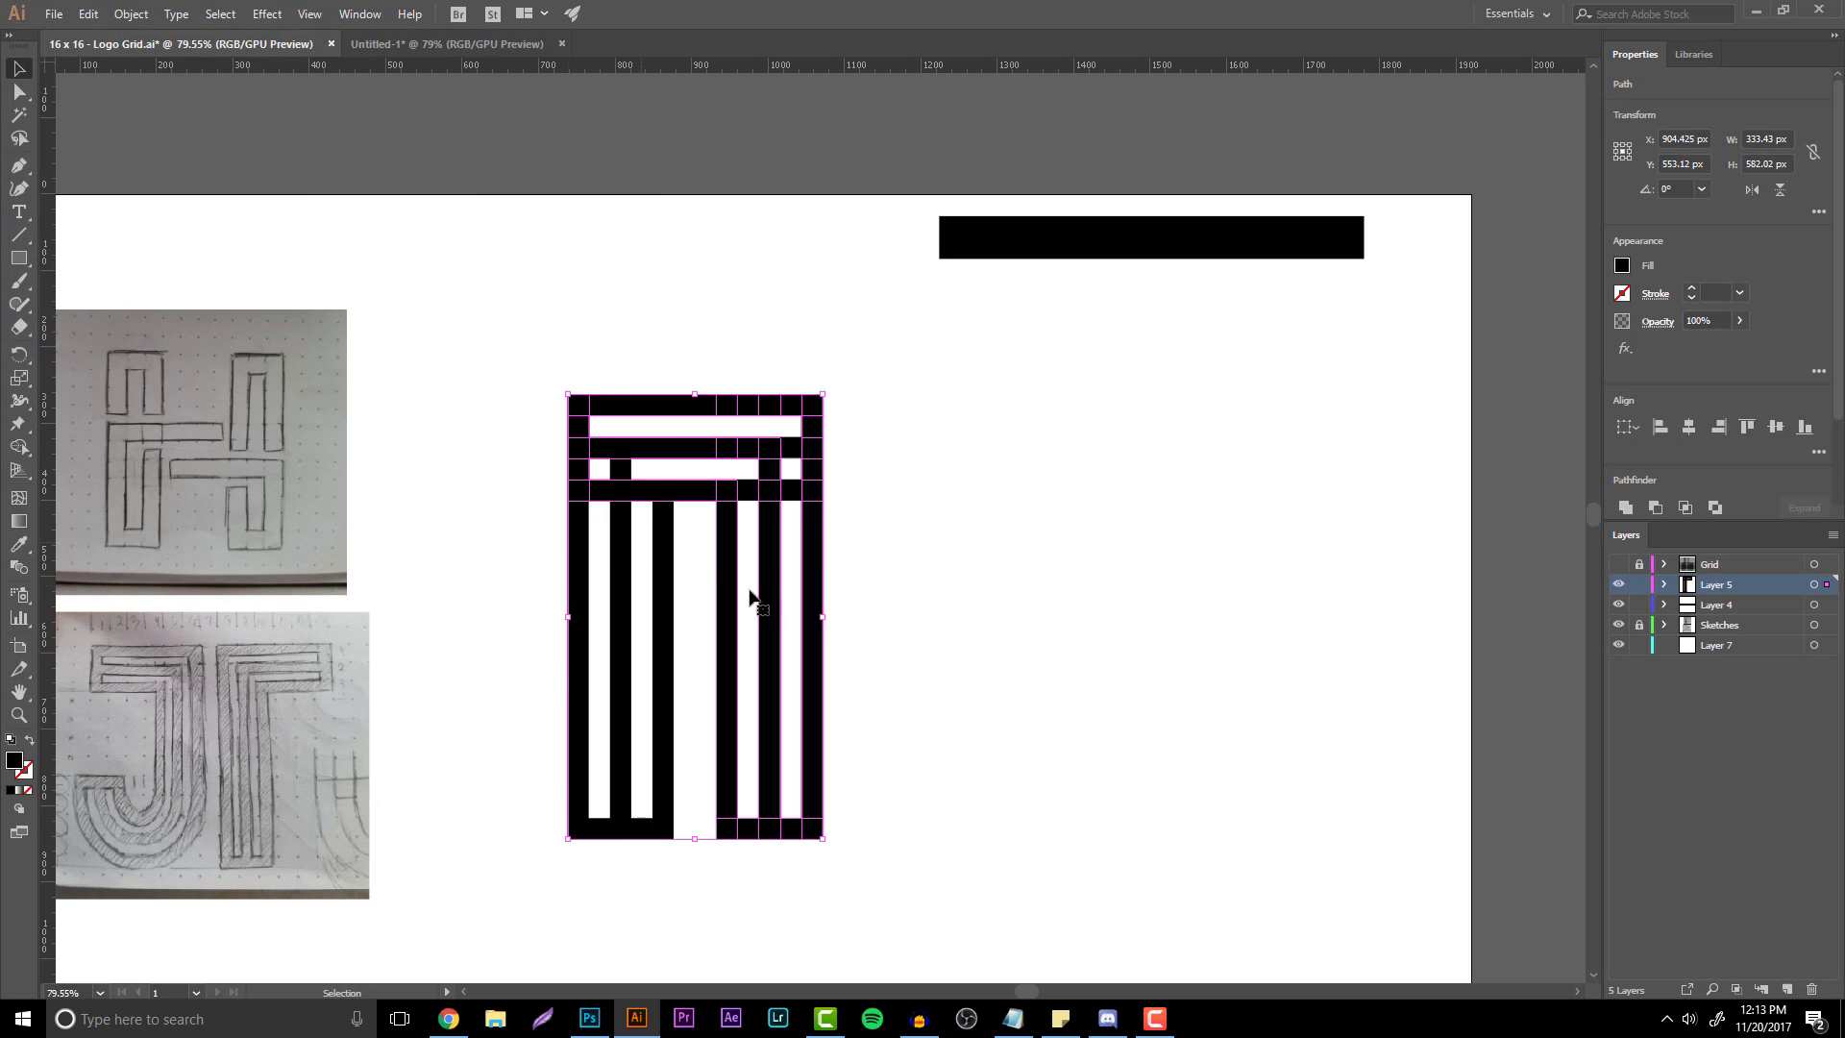
left_click_drag(821, 597, 544, 580)
- Show the Grid layer and move both halves of the T together onto the grid so their outer edges follow grid lines
left_click_drag(928, 866, 413, 344)
left_click_drag(627, 553, 880, 545)
left_click(1234, 626)
key("ctrl+z")
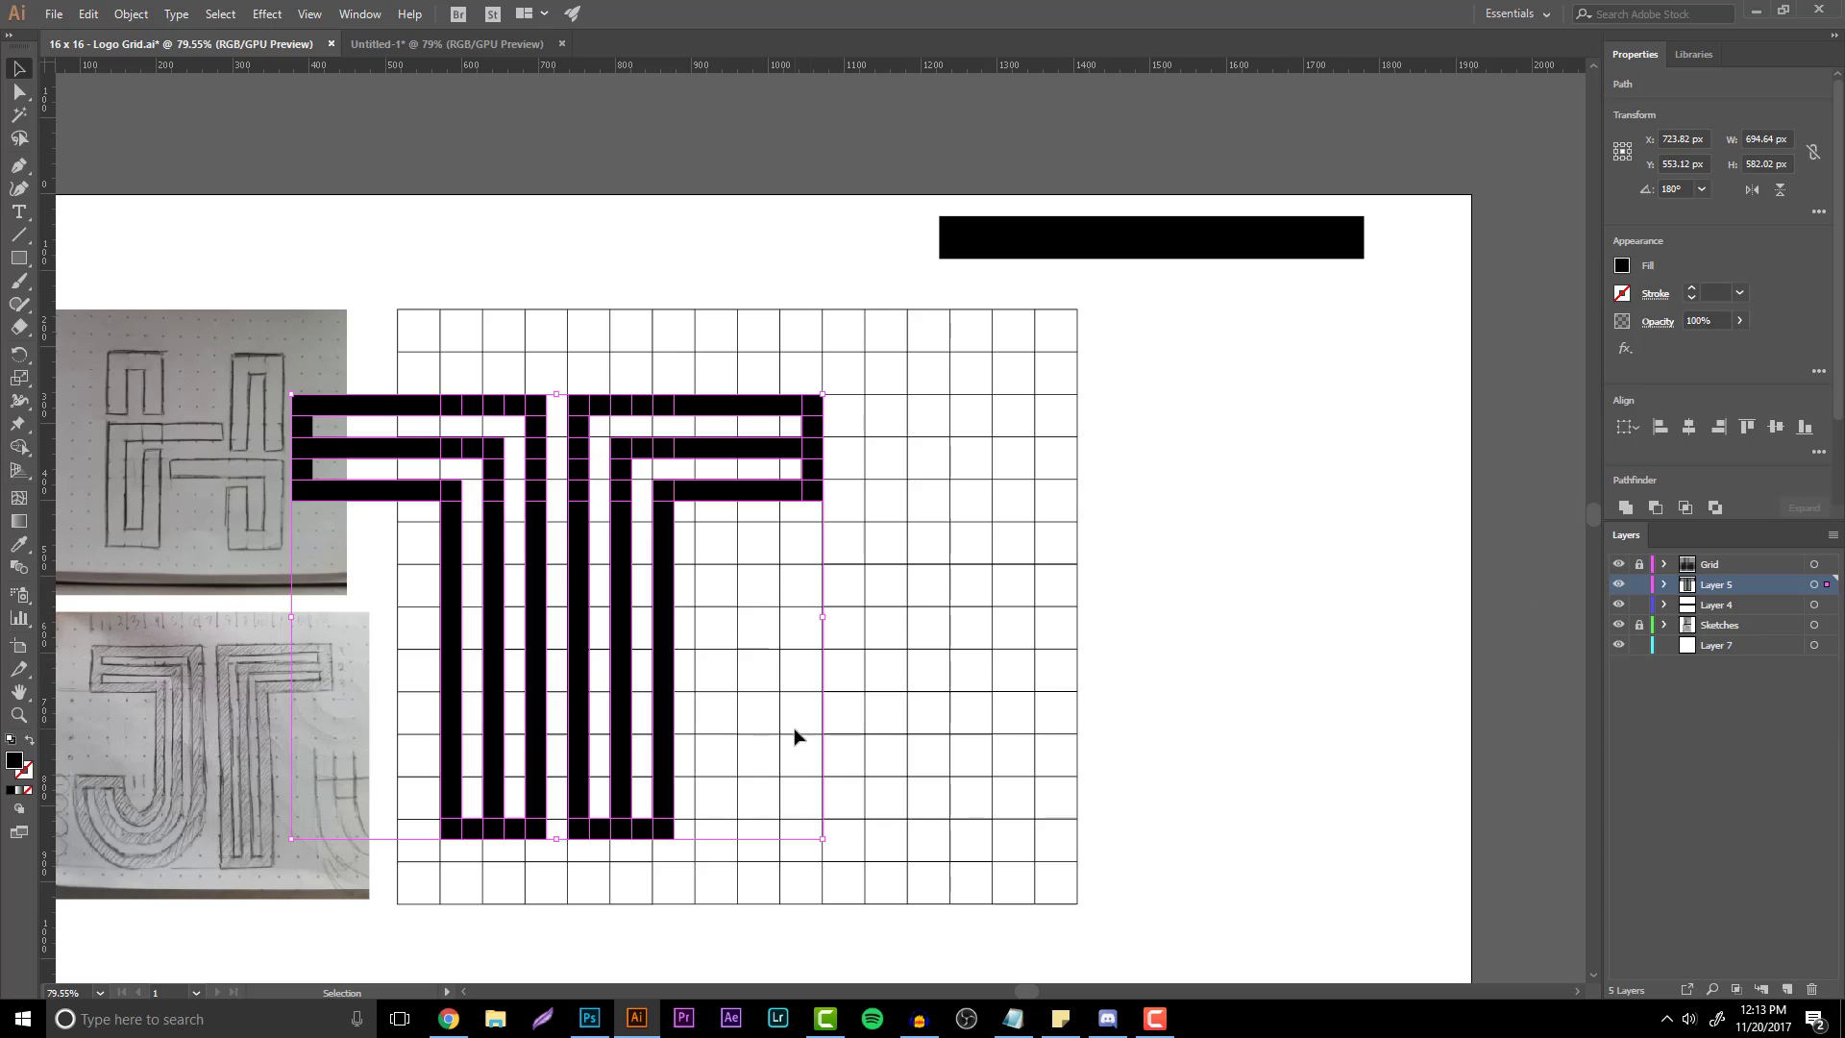
left_click_drag(837, 844, 423, 353)
left_click_drag(758, 405, 959, 414)
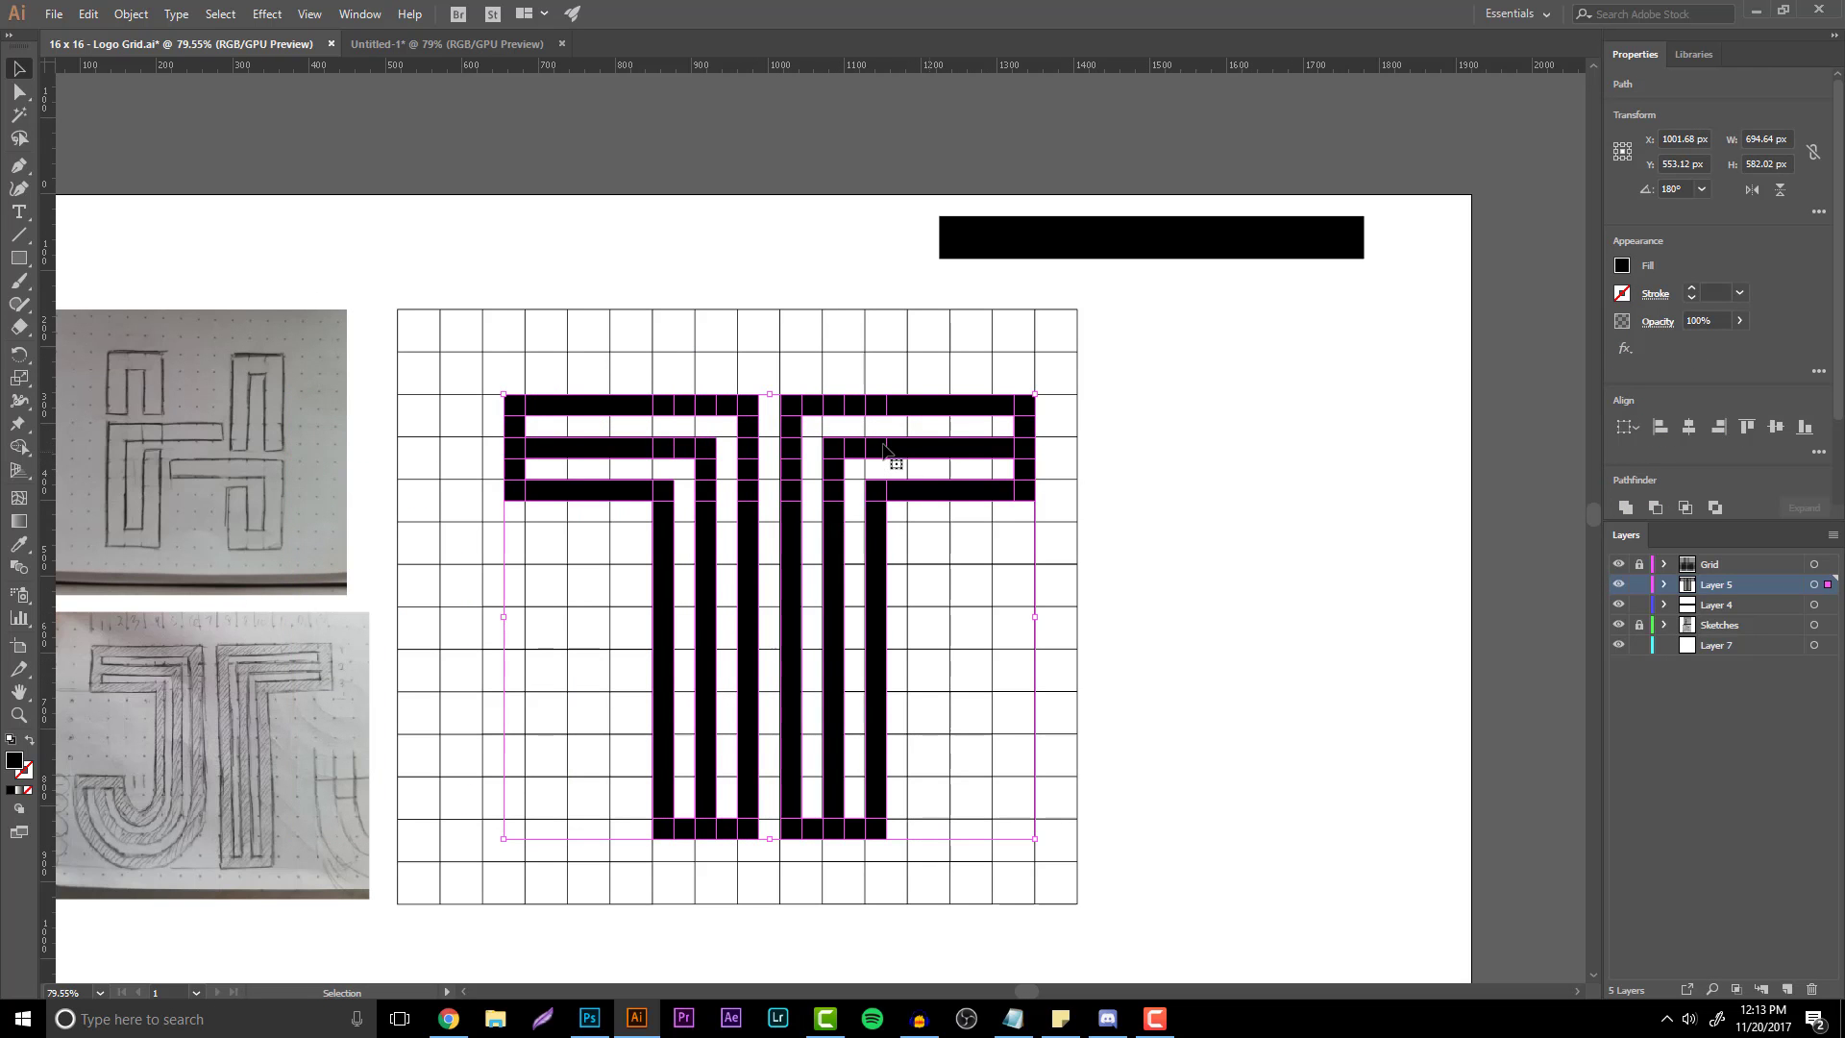
left_click(945, 716)
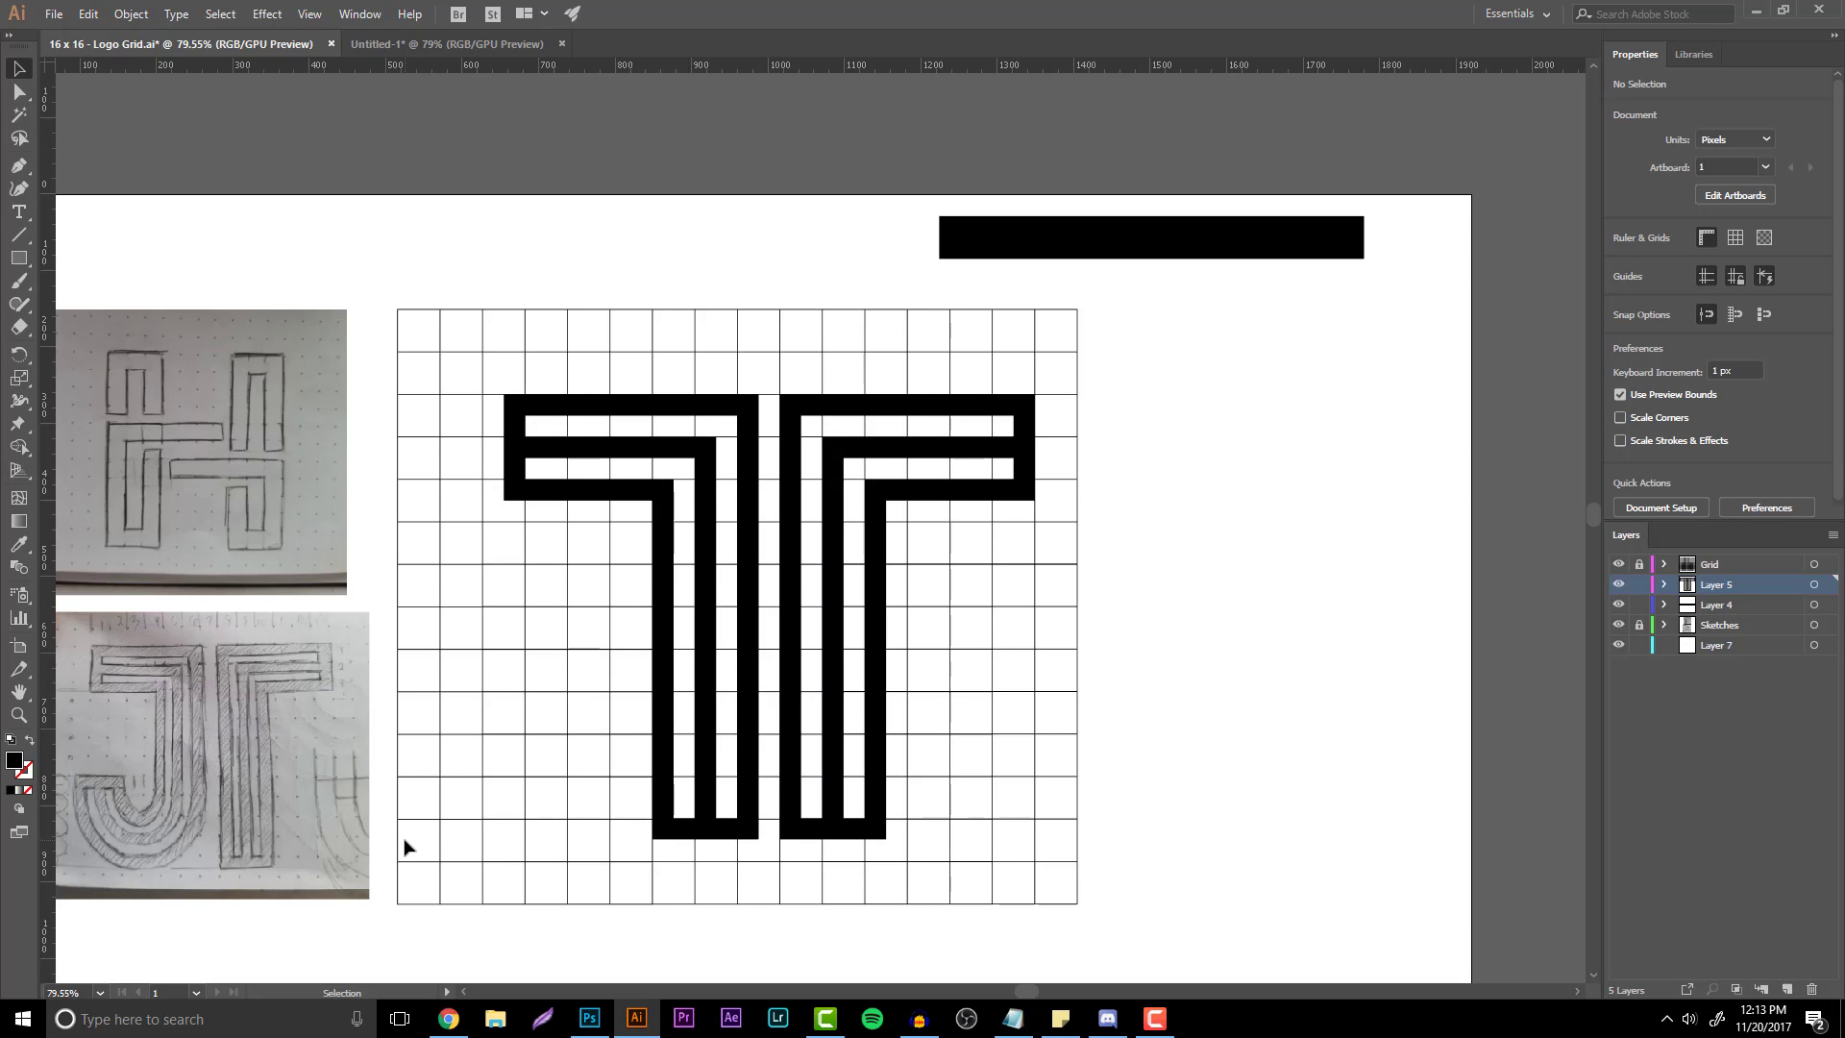
- Switch to Chrome, open the designer's own Dribbble profile and view the outlined H Logo Exploration shot
left_click(448, 1018)
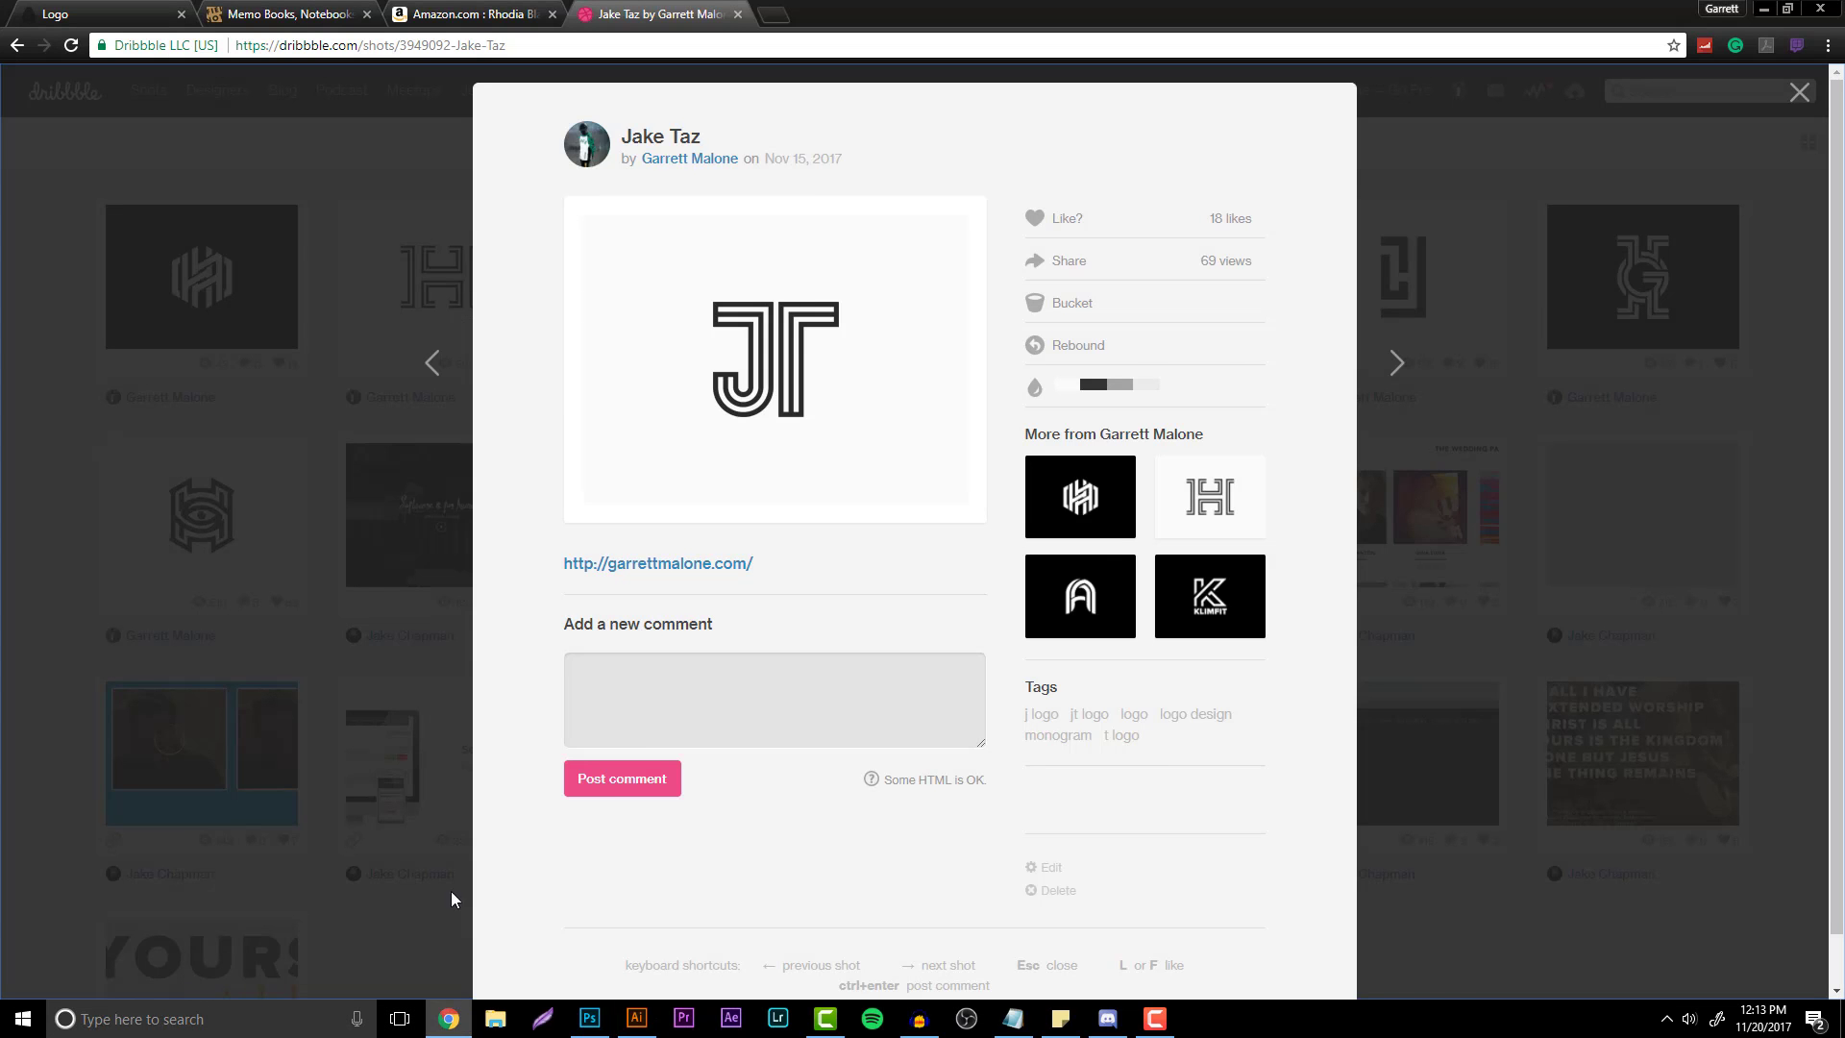
left_click(403, 509)
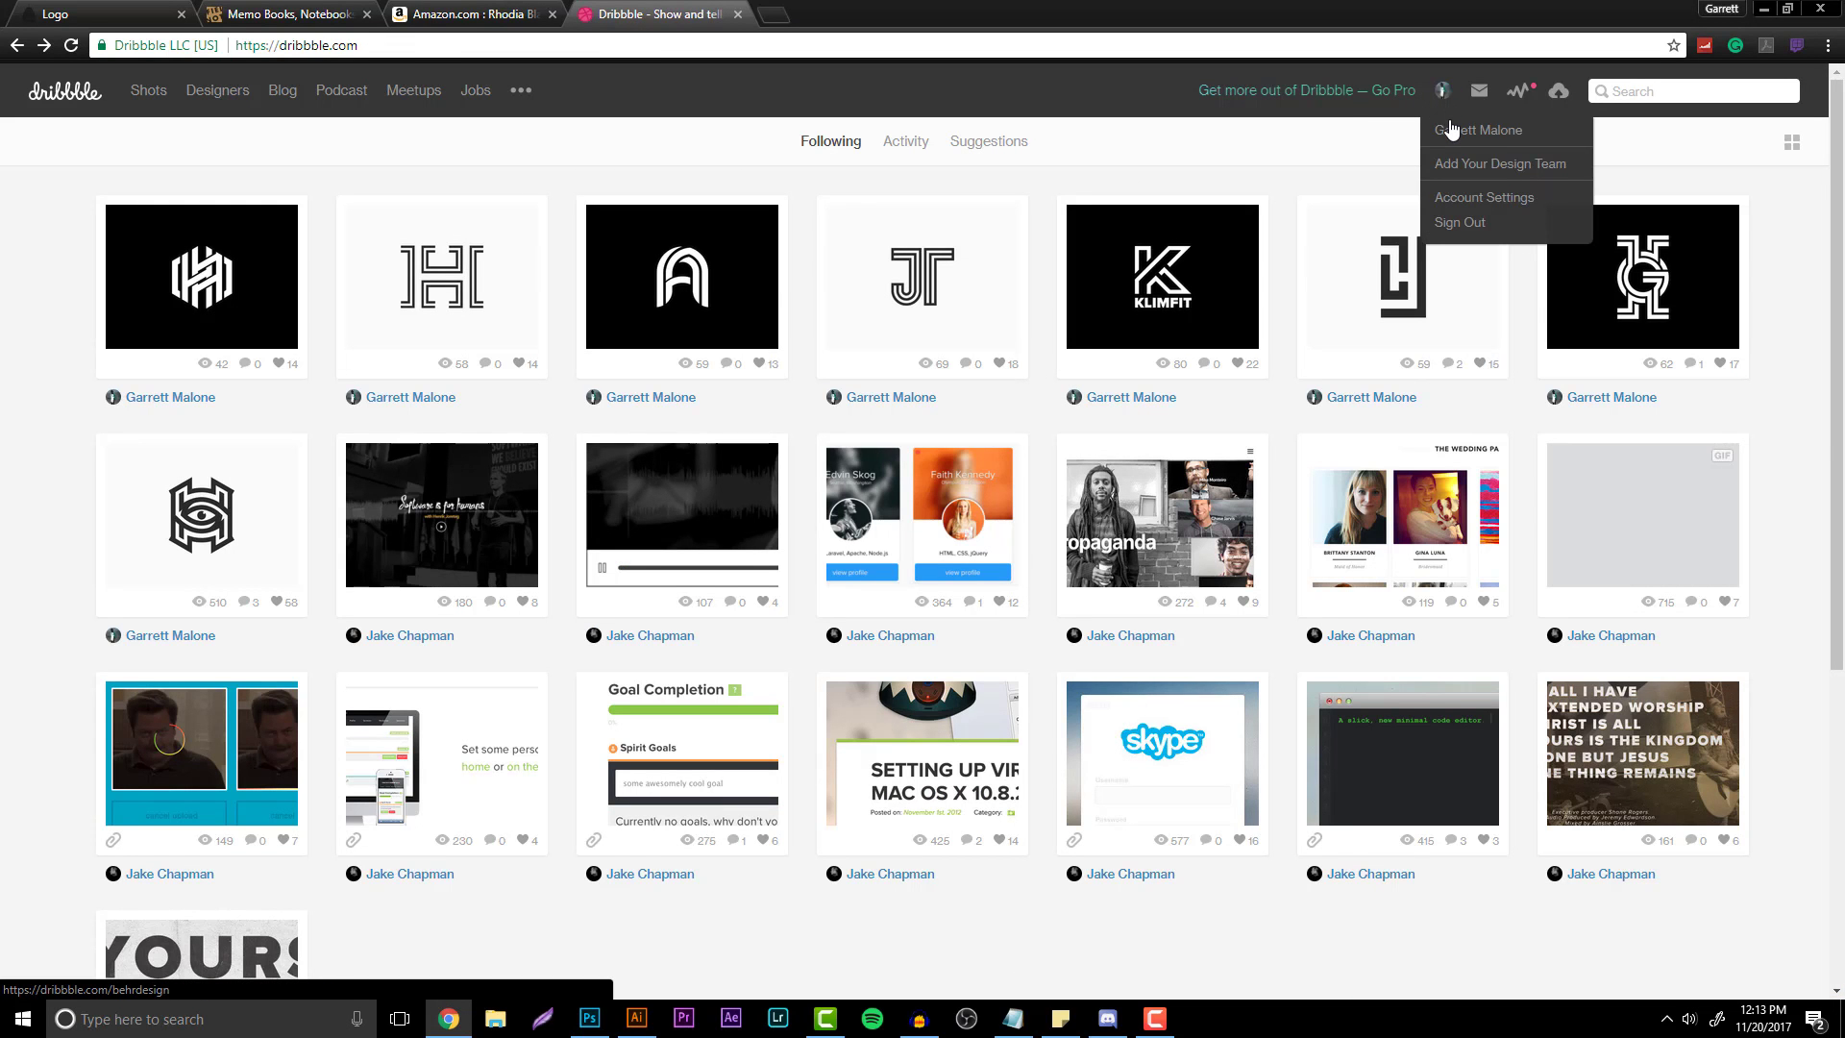
left_click(1451, 129)
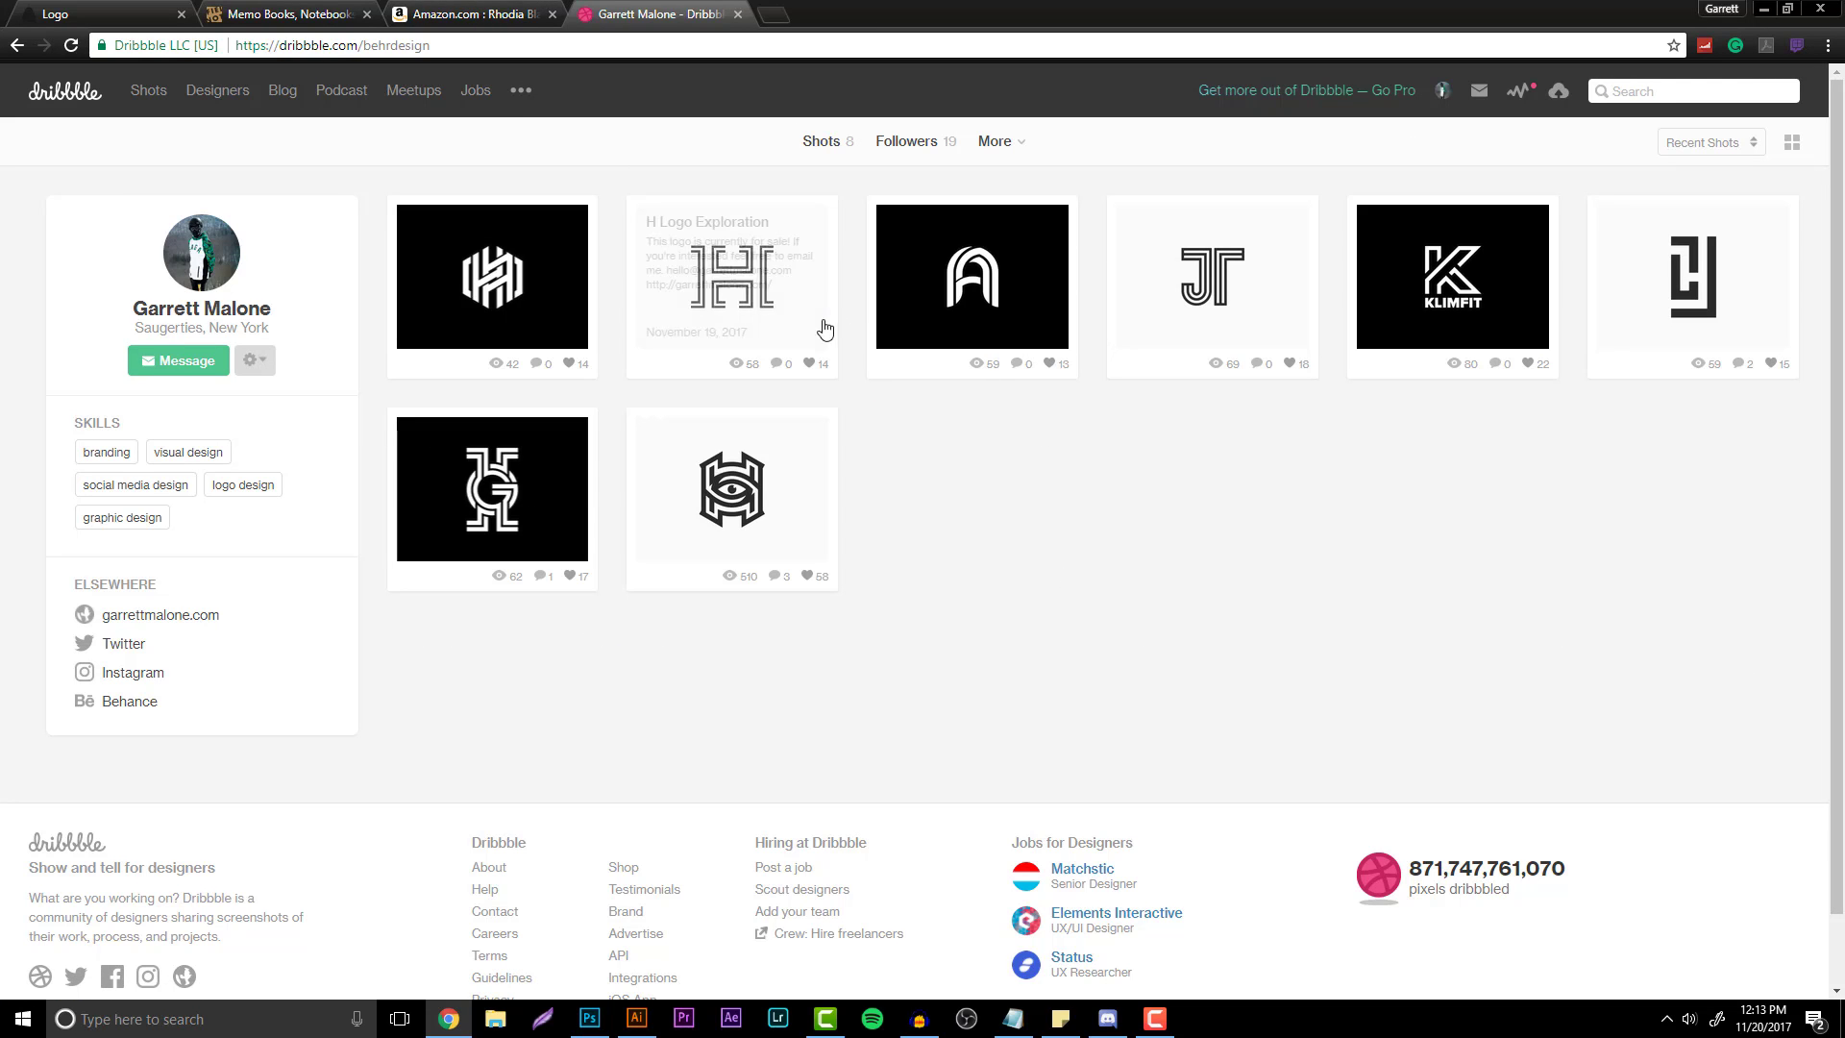
left_click(764, 300)
left_click(1485, 620)
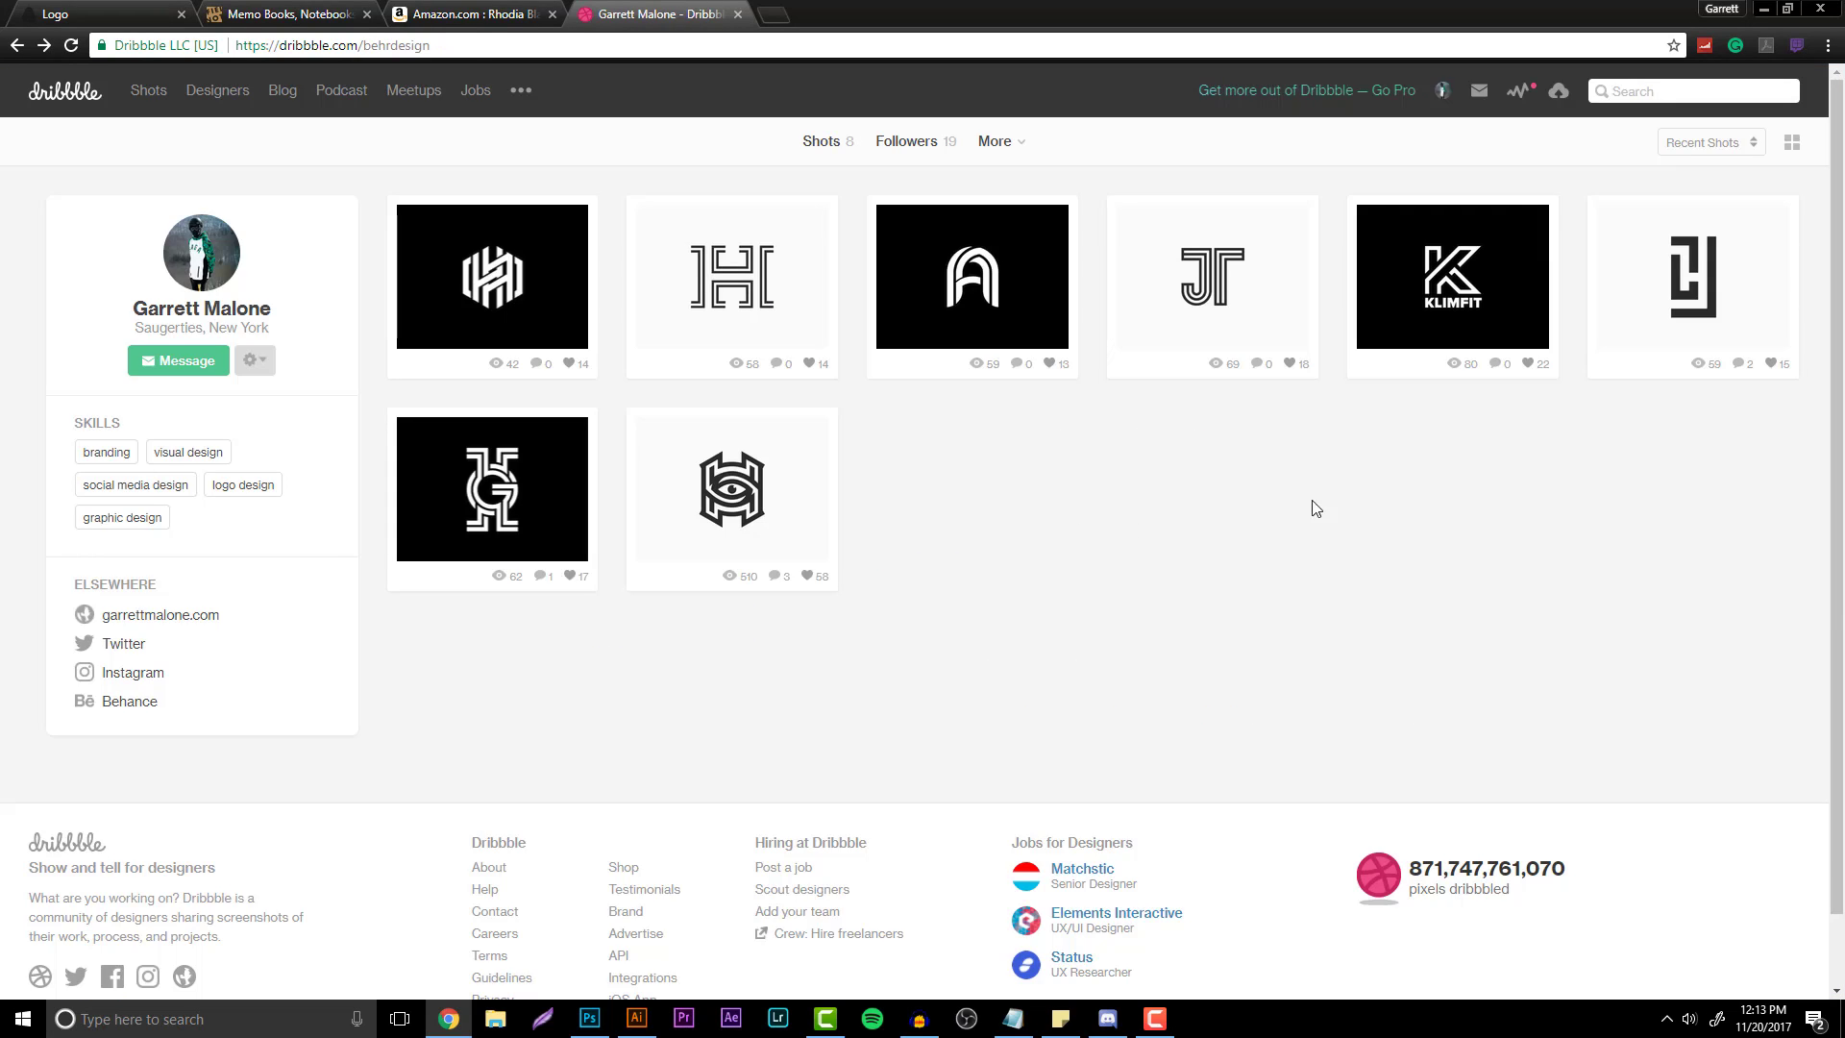
- Examine the Argon, KlimFit, IG monogram and negative-space H Logo Exploration shots on the Dribbble profile
left_click(987, 299)
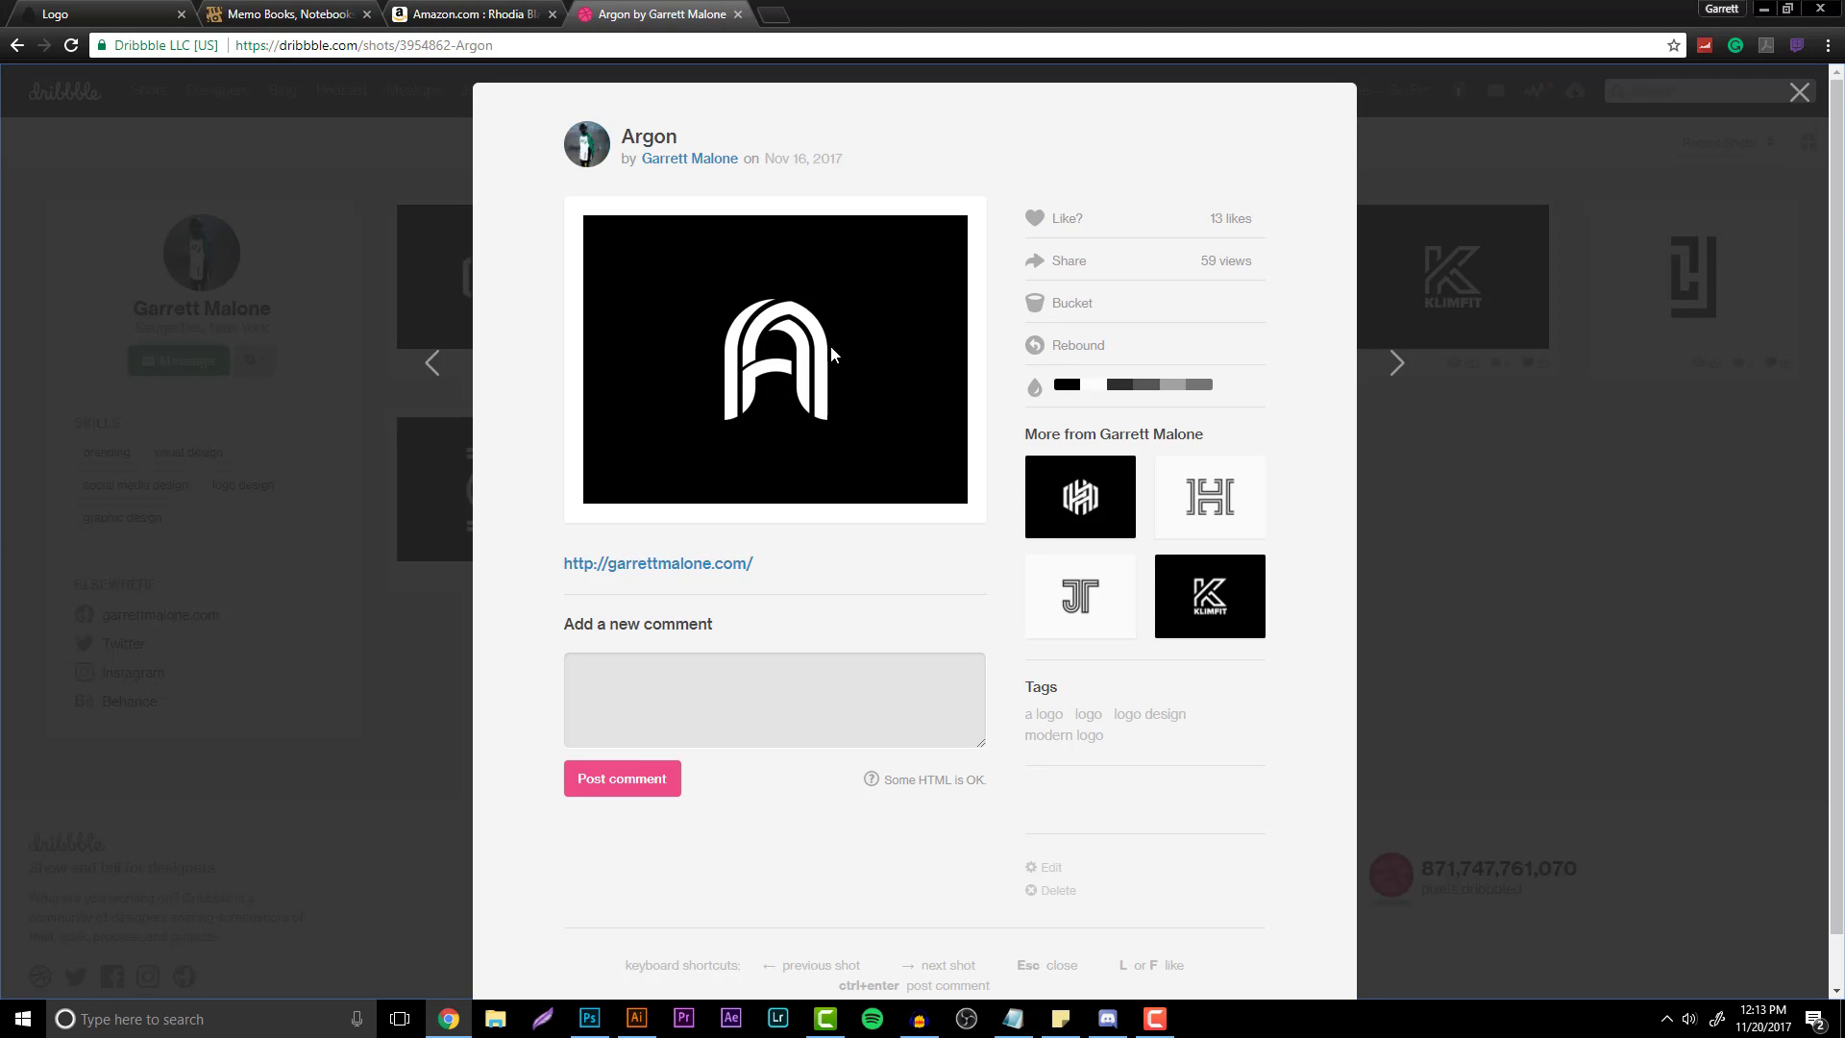
left_click(1396, 523)
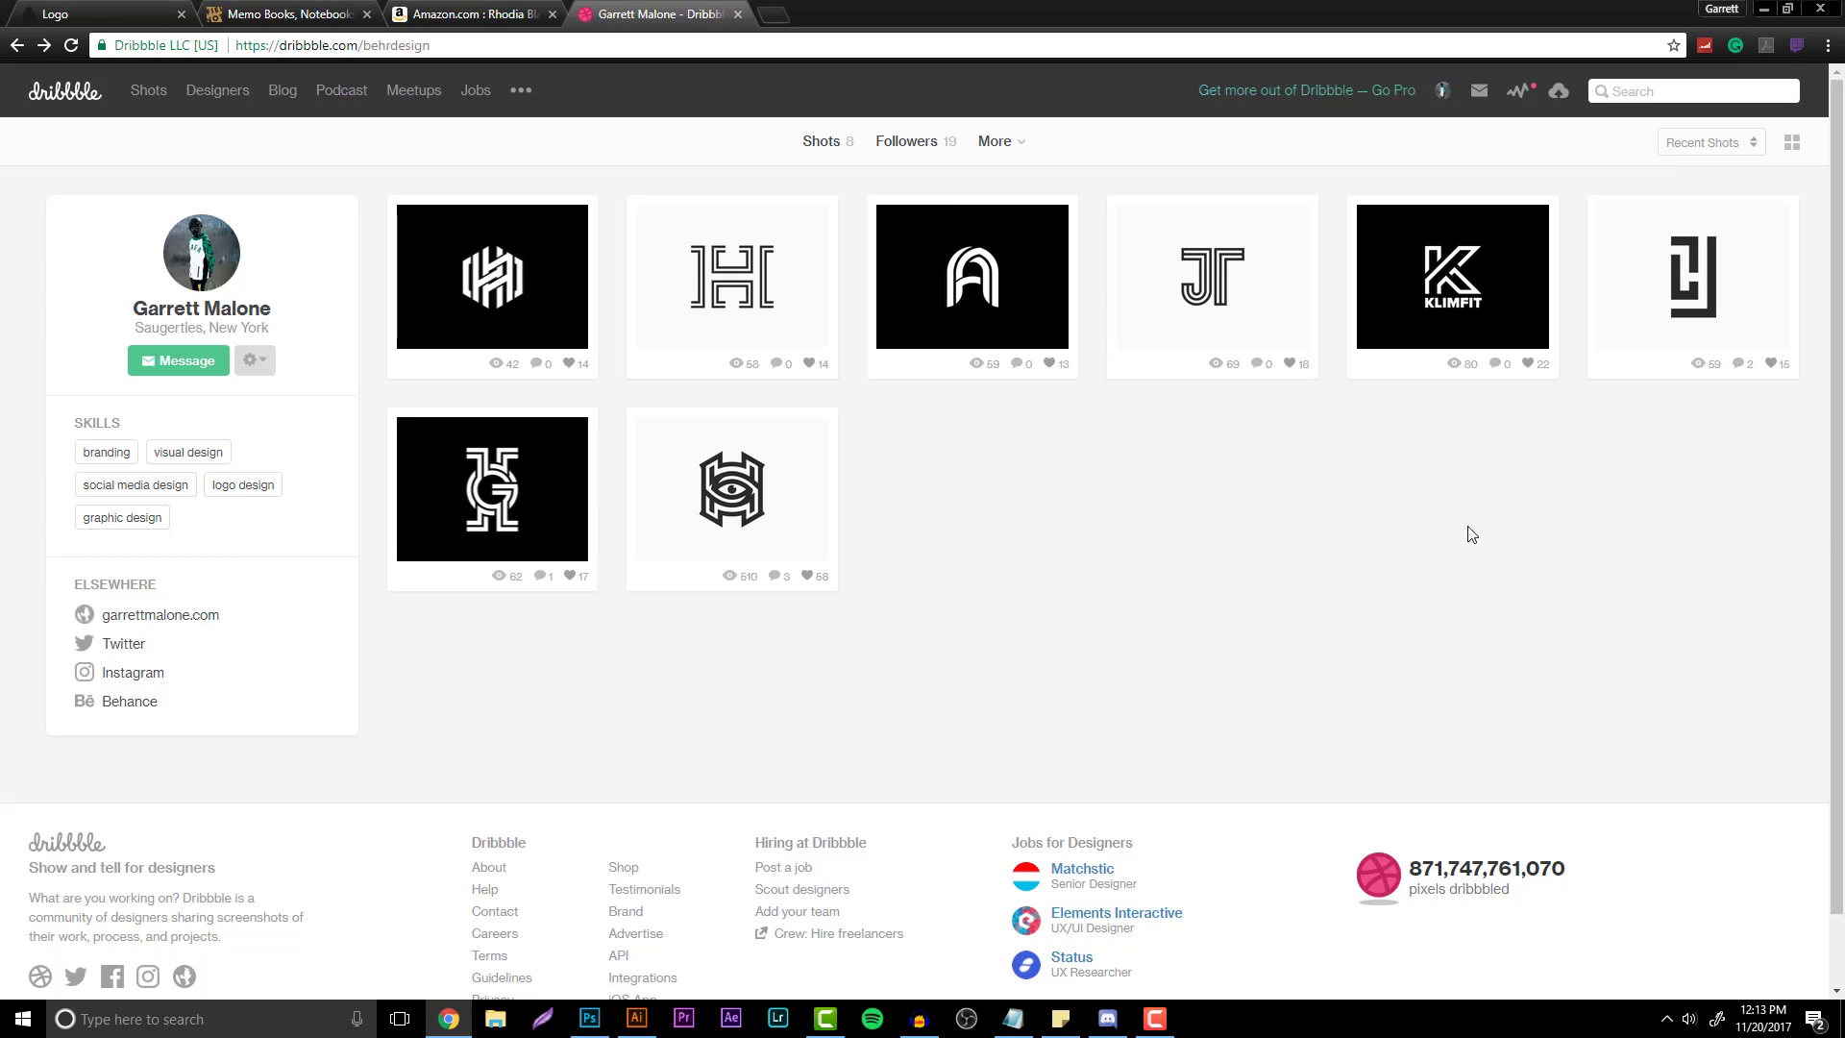
left_click(1445, 320)
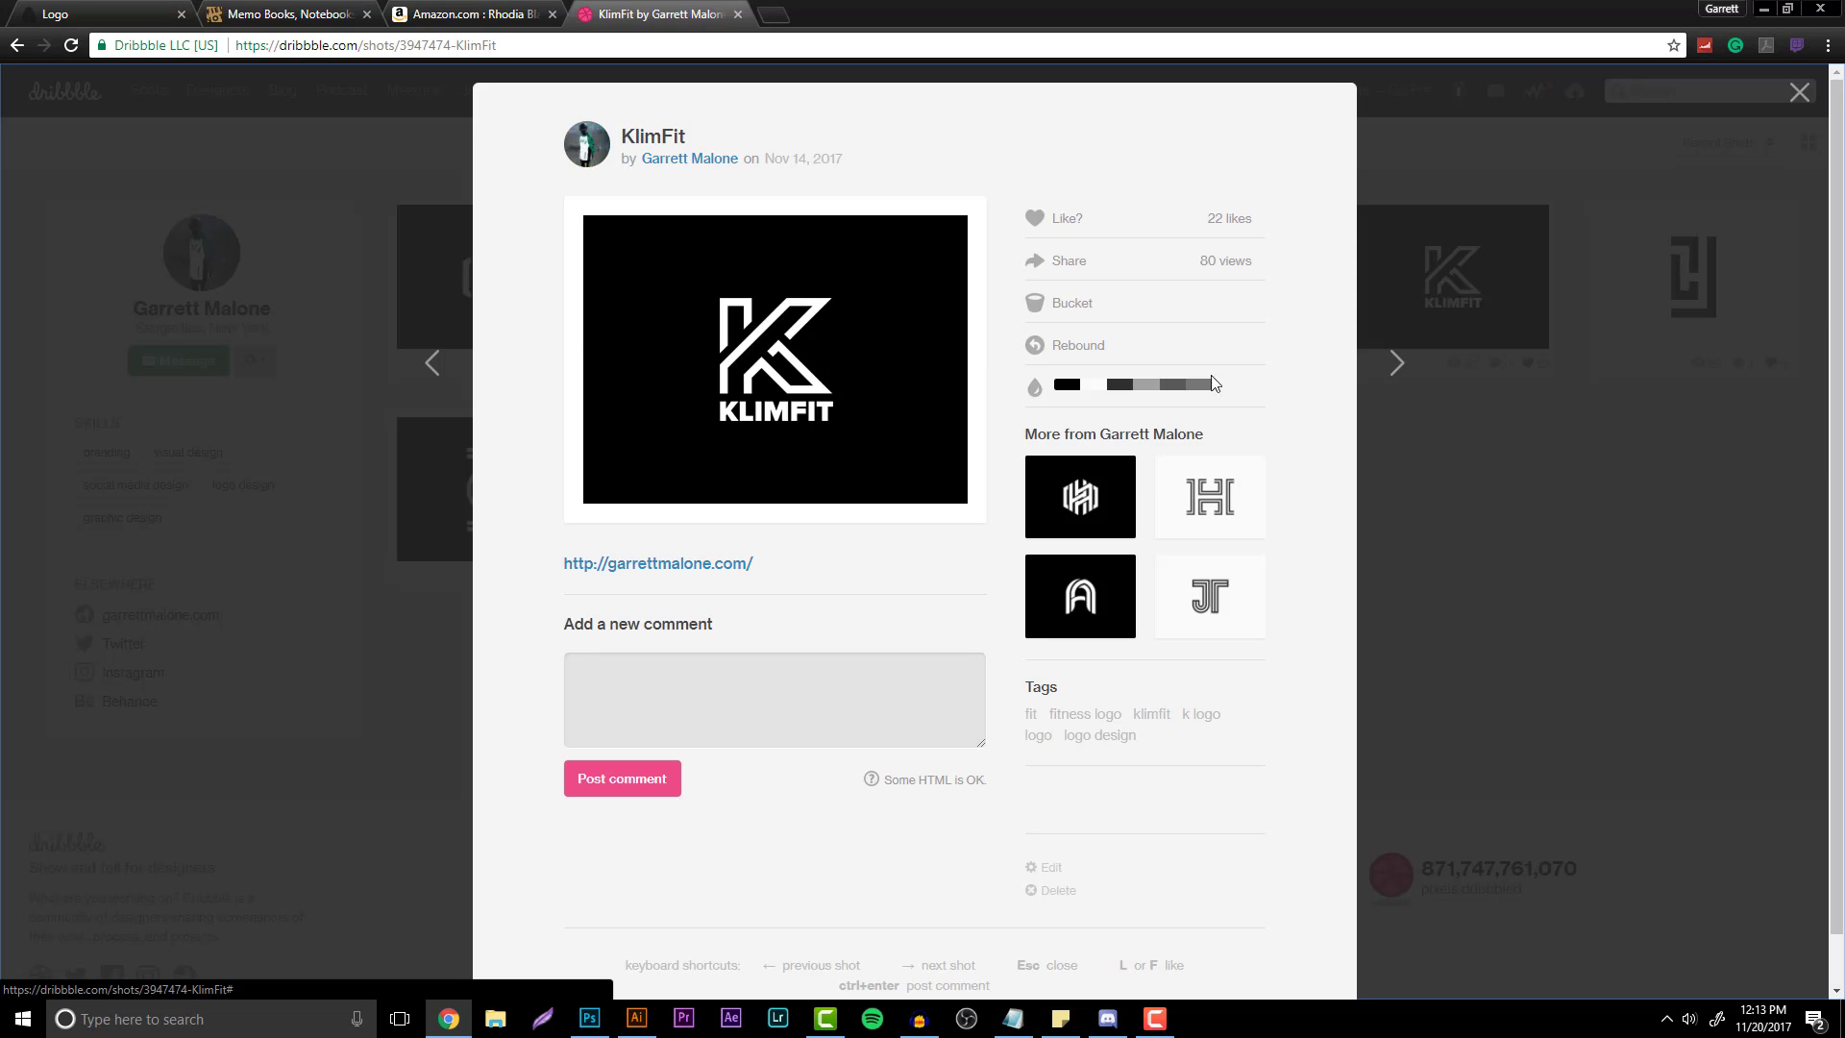
left_click(1566, 535)
right_click(1583, 401)
key("Escape")
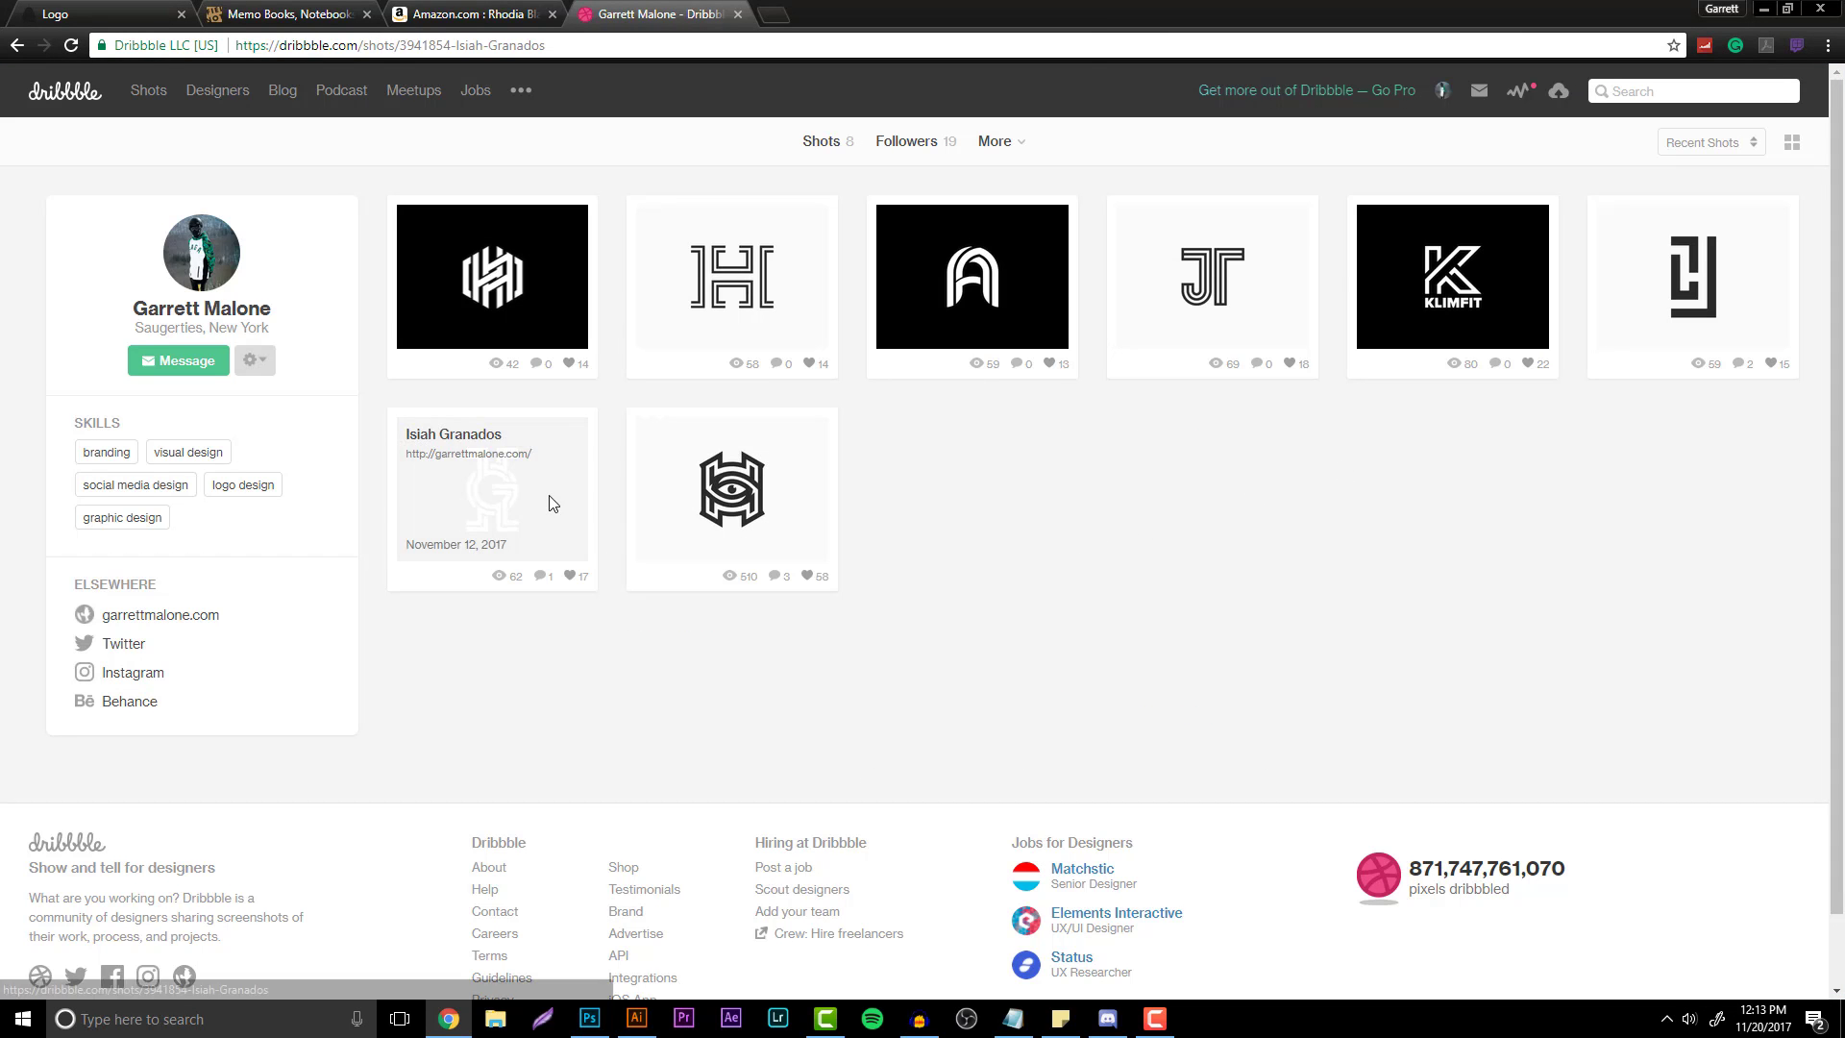
left_click(550, 503)
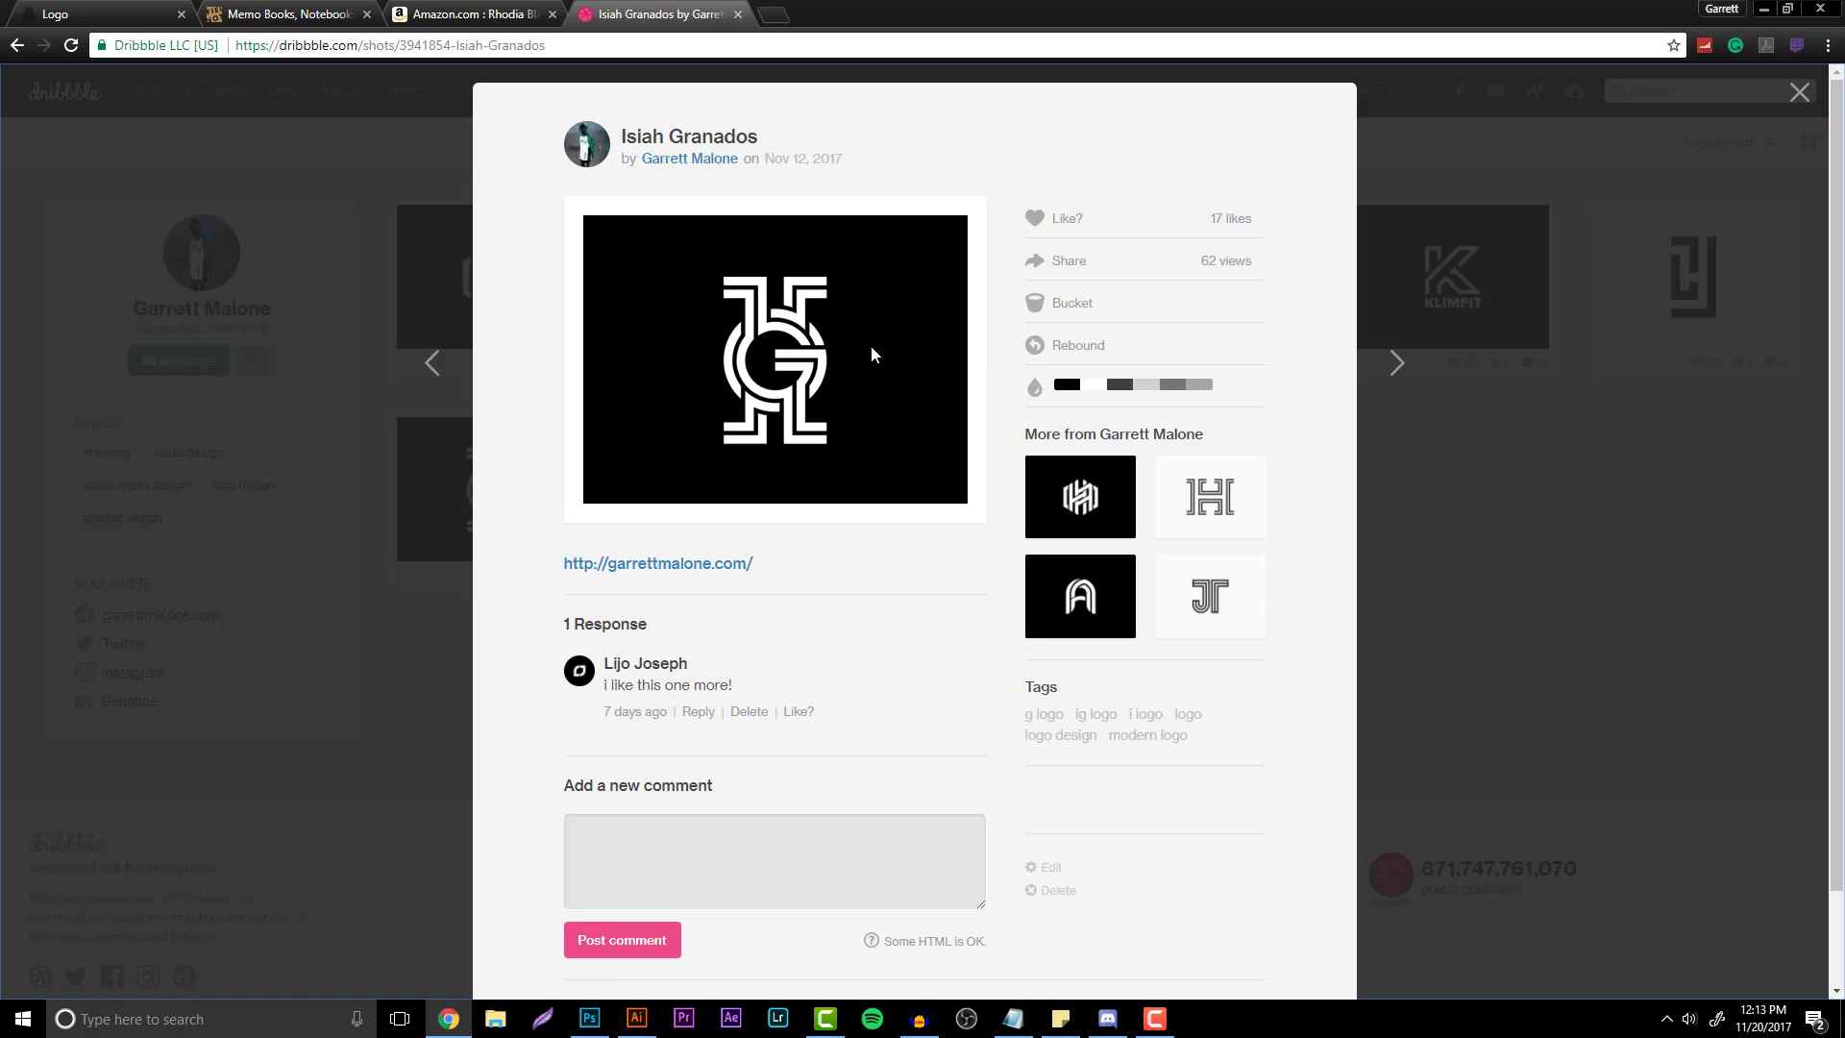
left_click(430, 363)
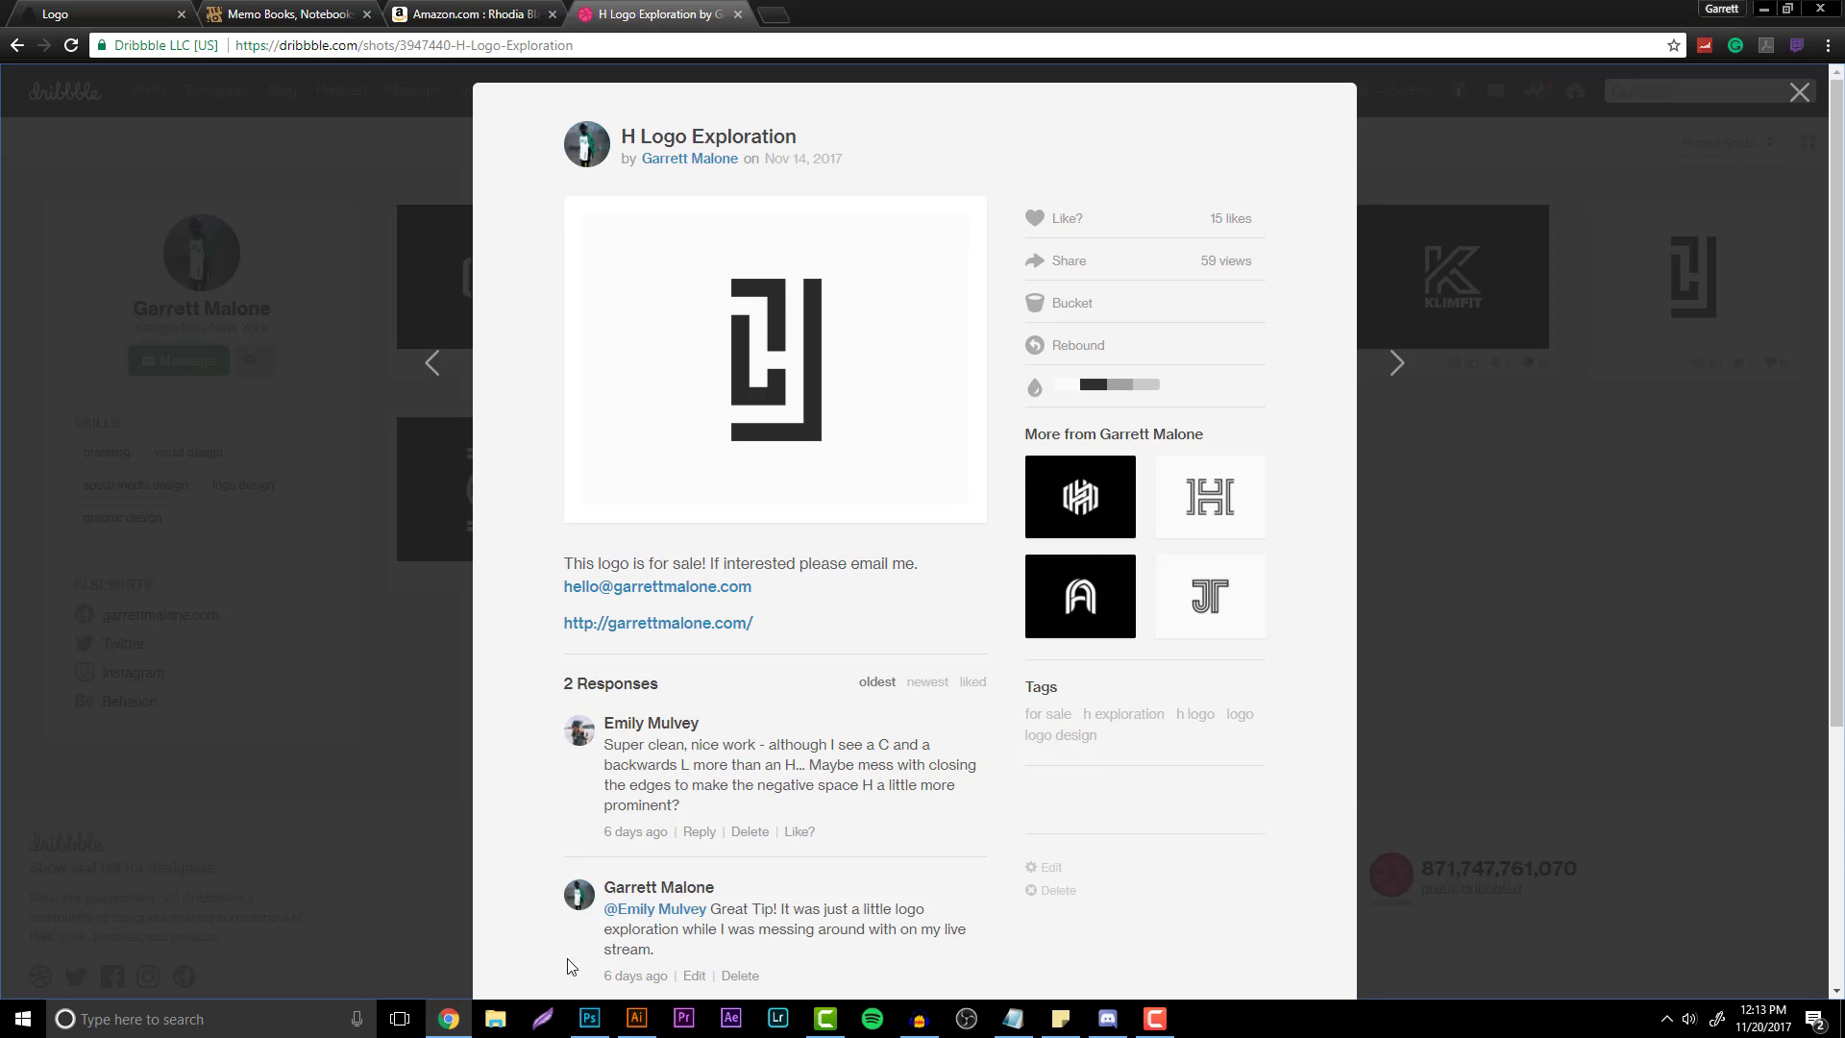
- Switch back to Illustrator and delete both halves of the T so the grid is empty
left_click(637, 1018)
scroll(494, 486, "down", 2)
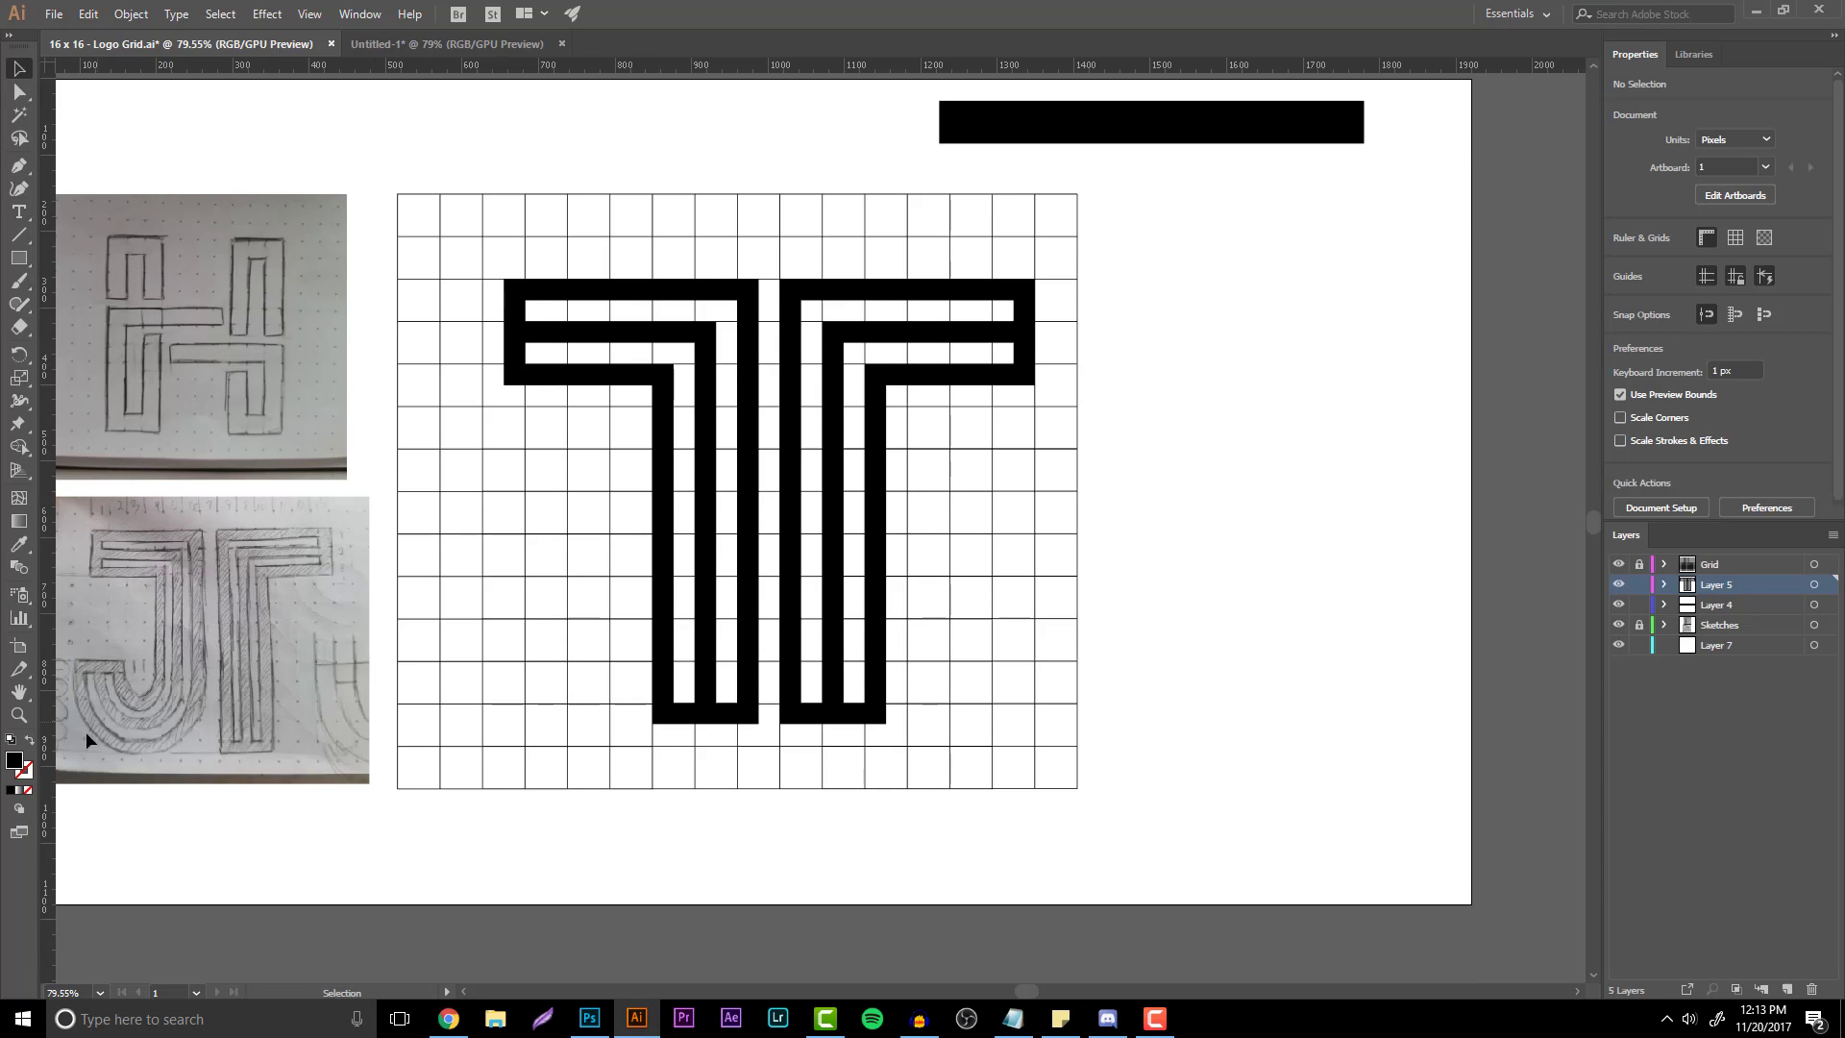
left_click(19, 715)
left_click_drag(633, 531, 698, 423)
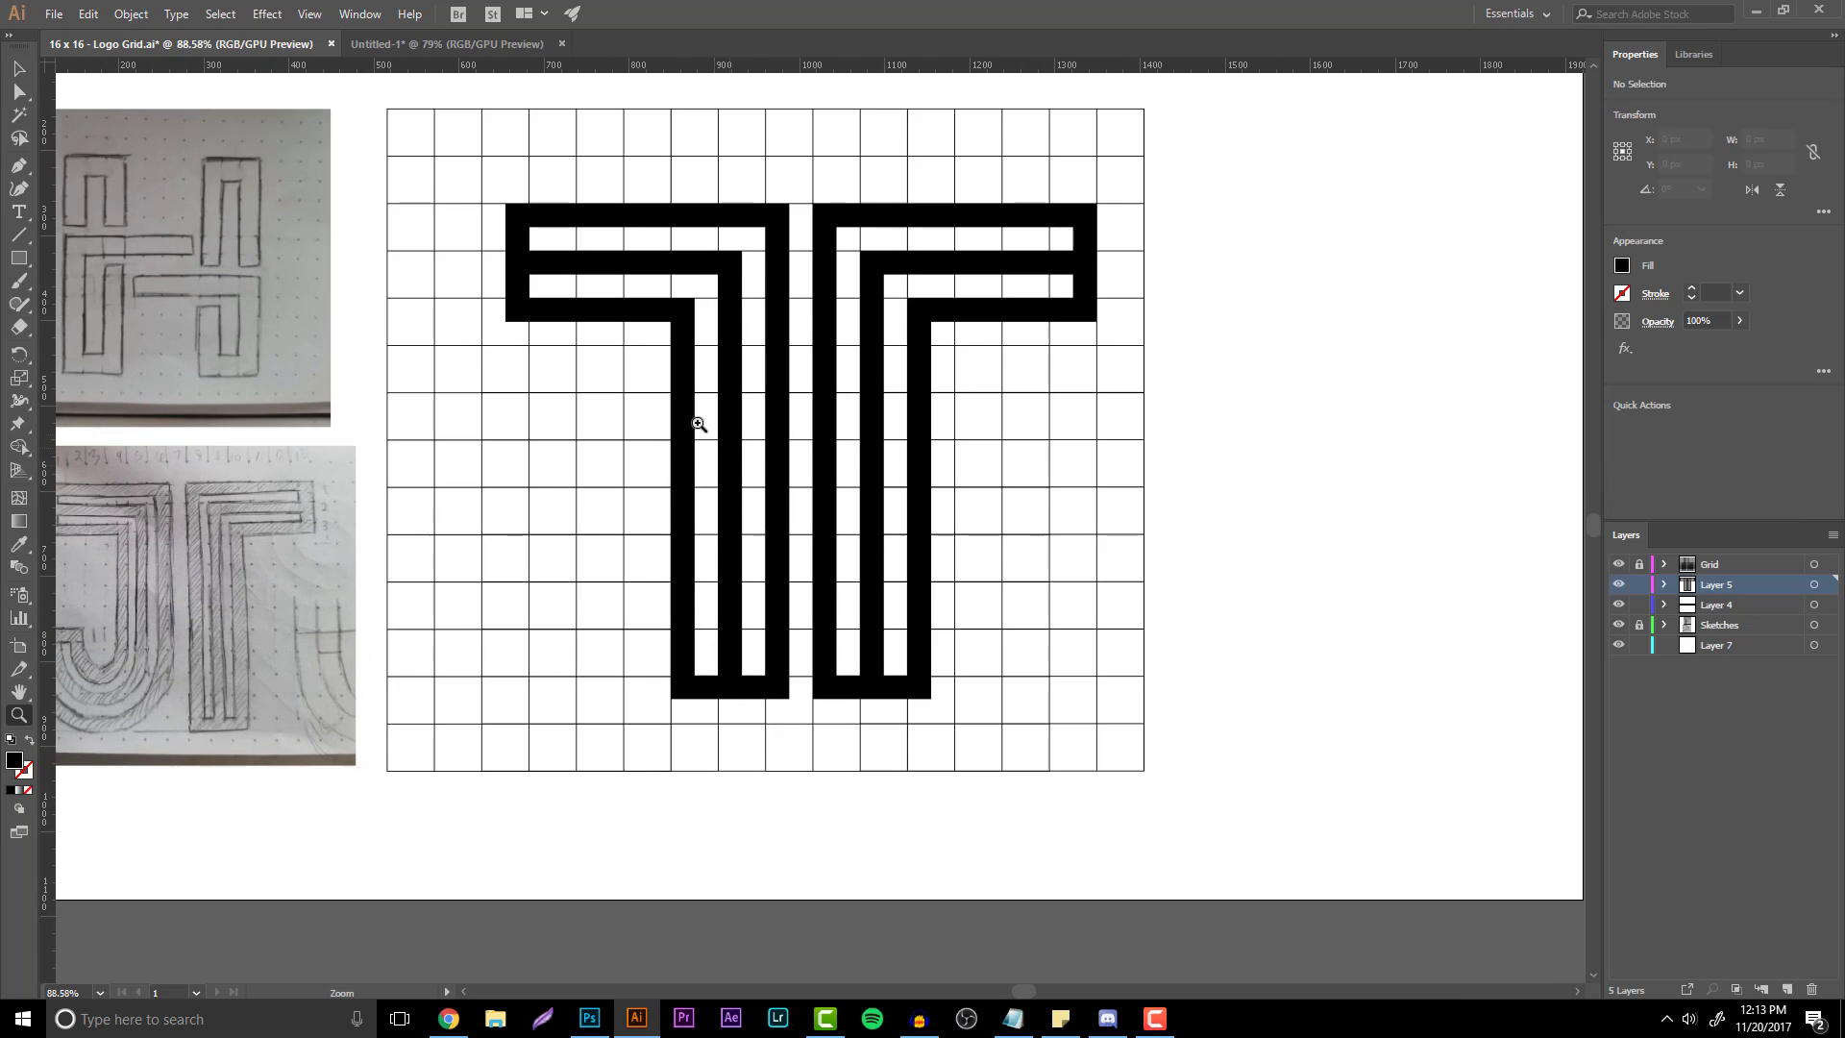
left_click(20, 70)
left_click_drag(561, 174, 1132, 752)
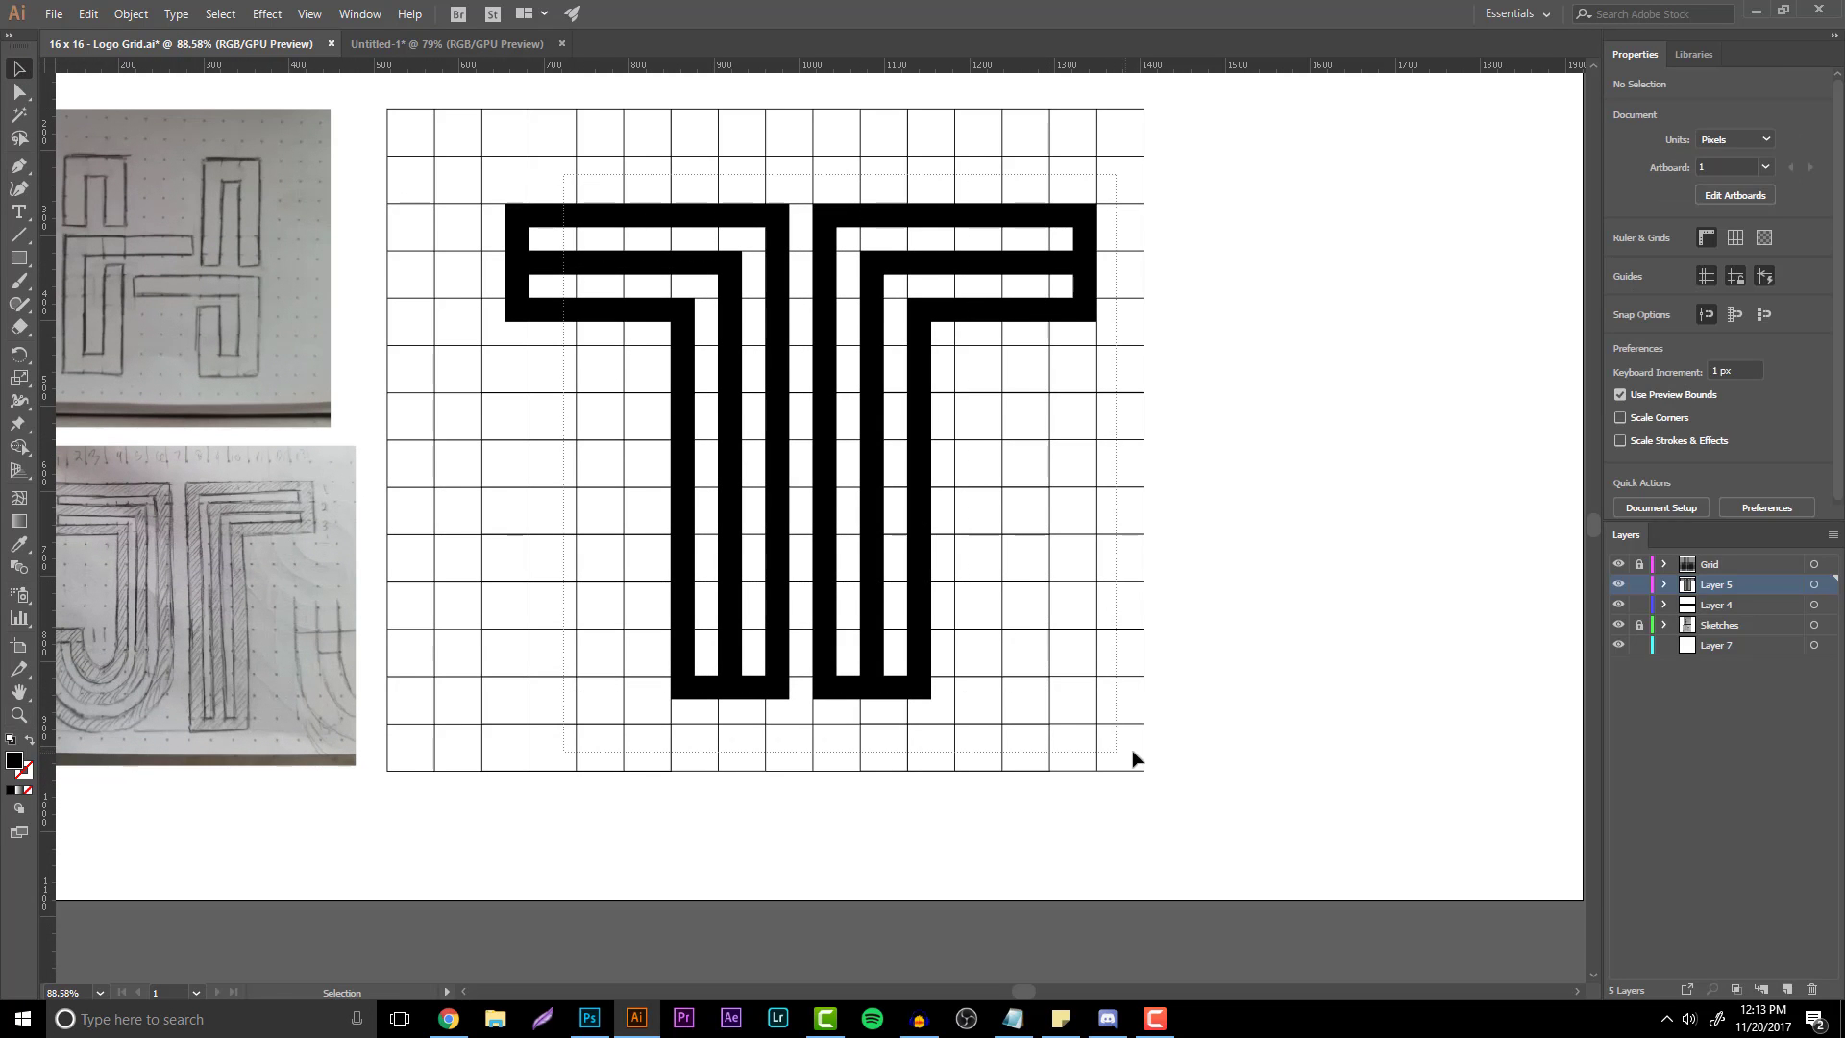
key("Delete")
key("Delete")
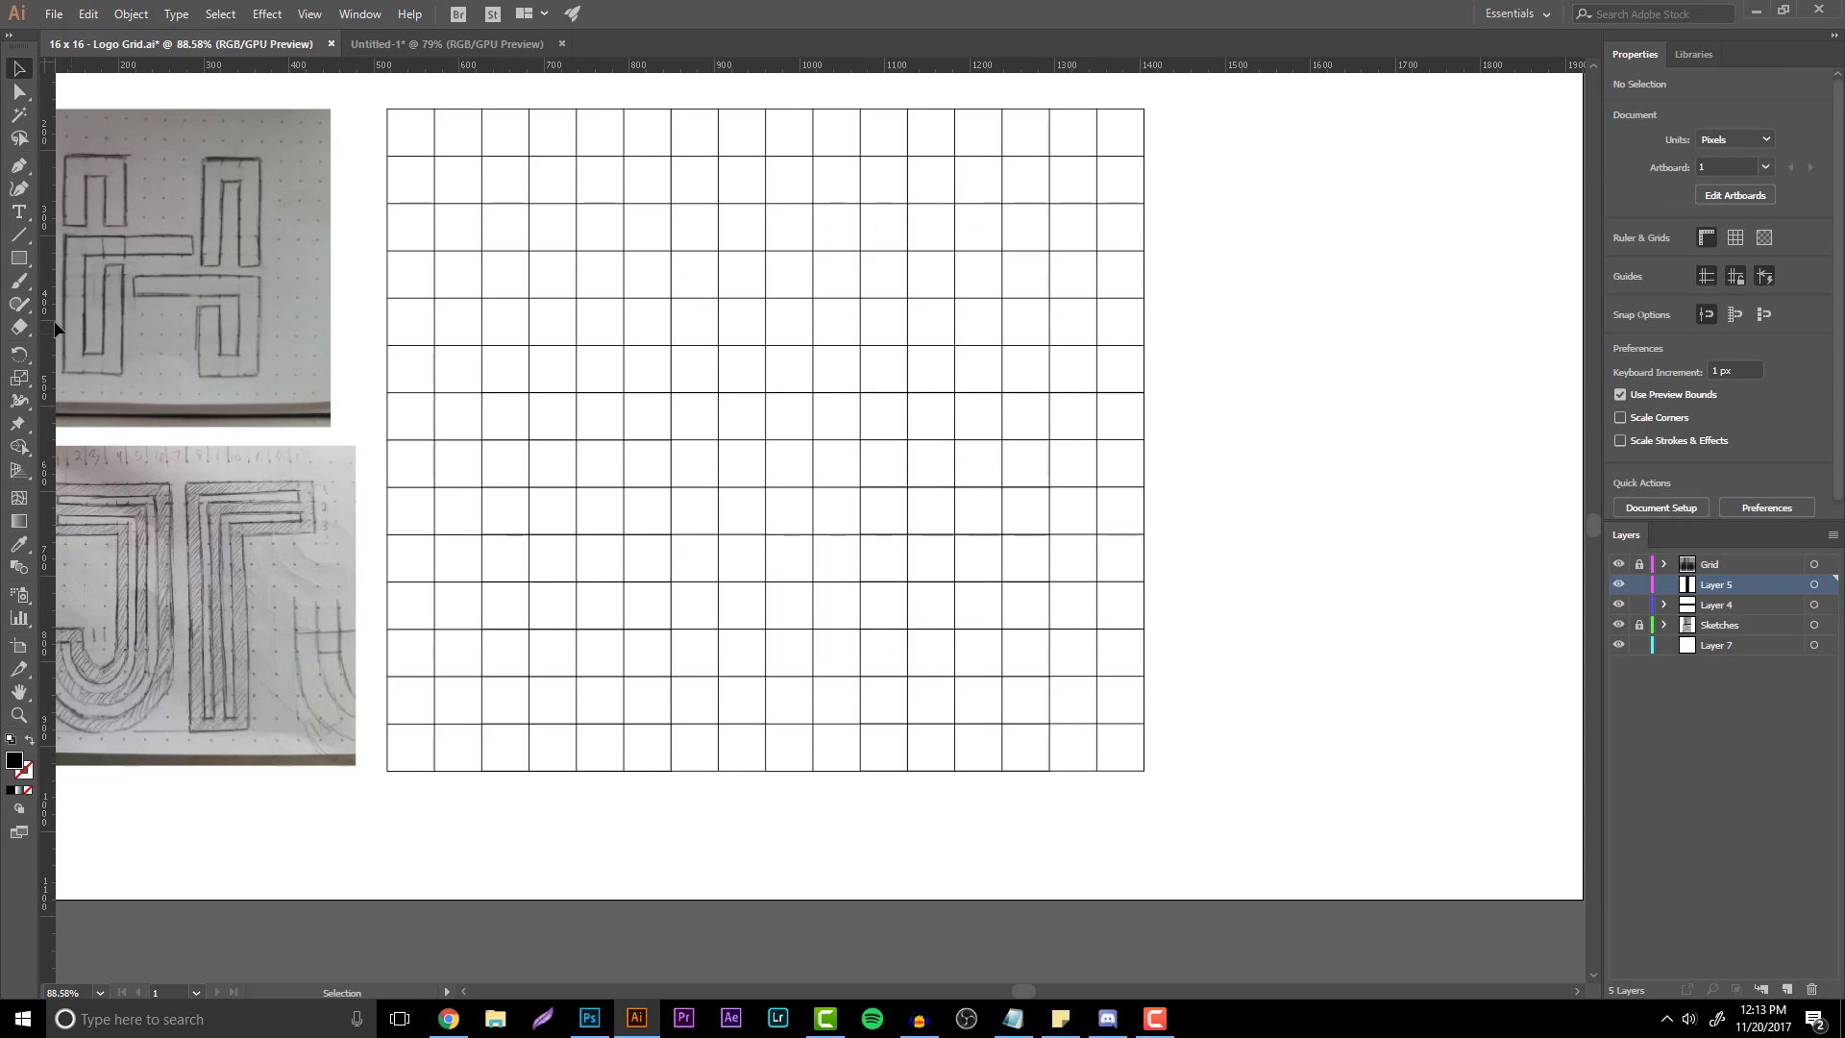
- Draw four concentric black circles on the grid, ten, eight, six and four grid squares in diameter
left_click(19, 258)
left_click_drag(19, 259, 84, 304)
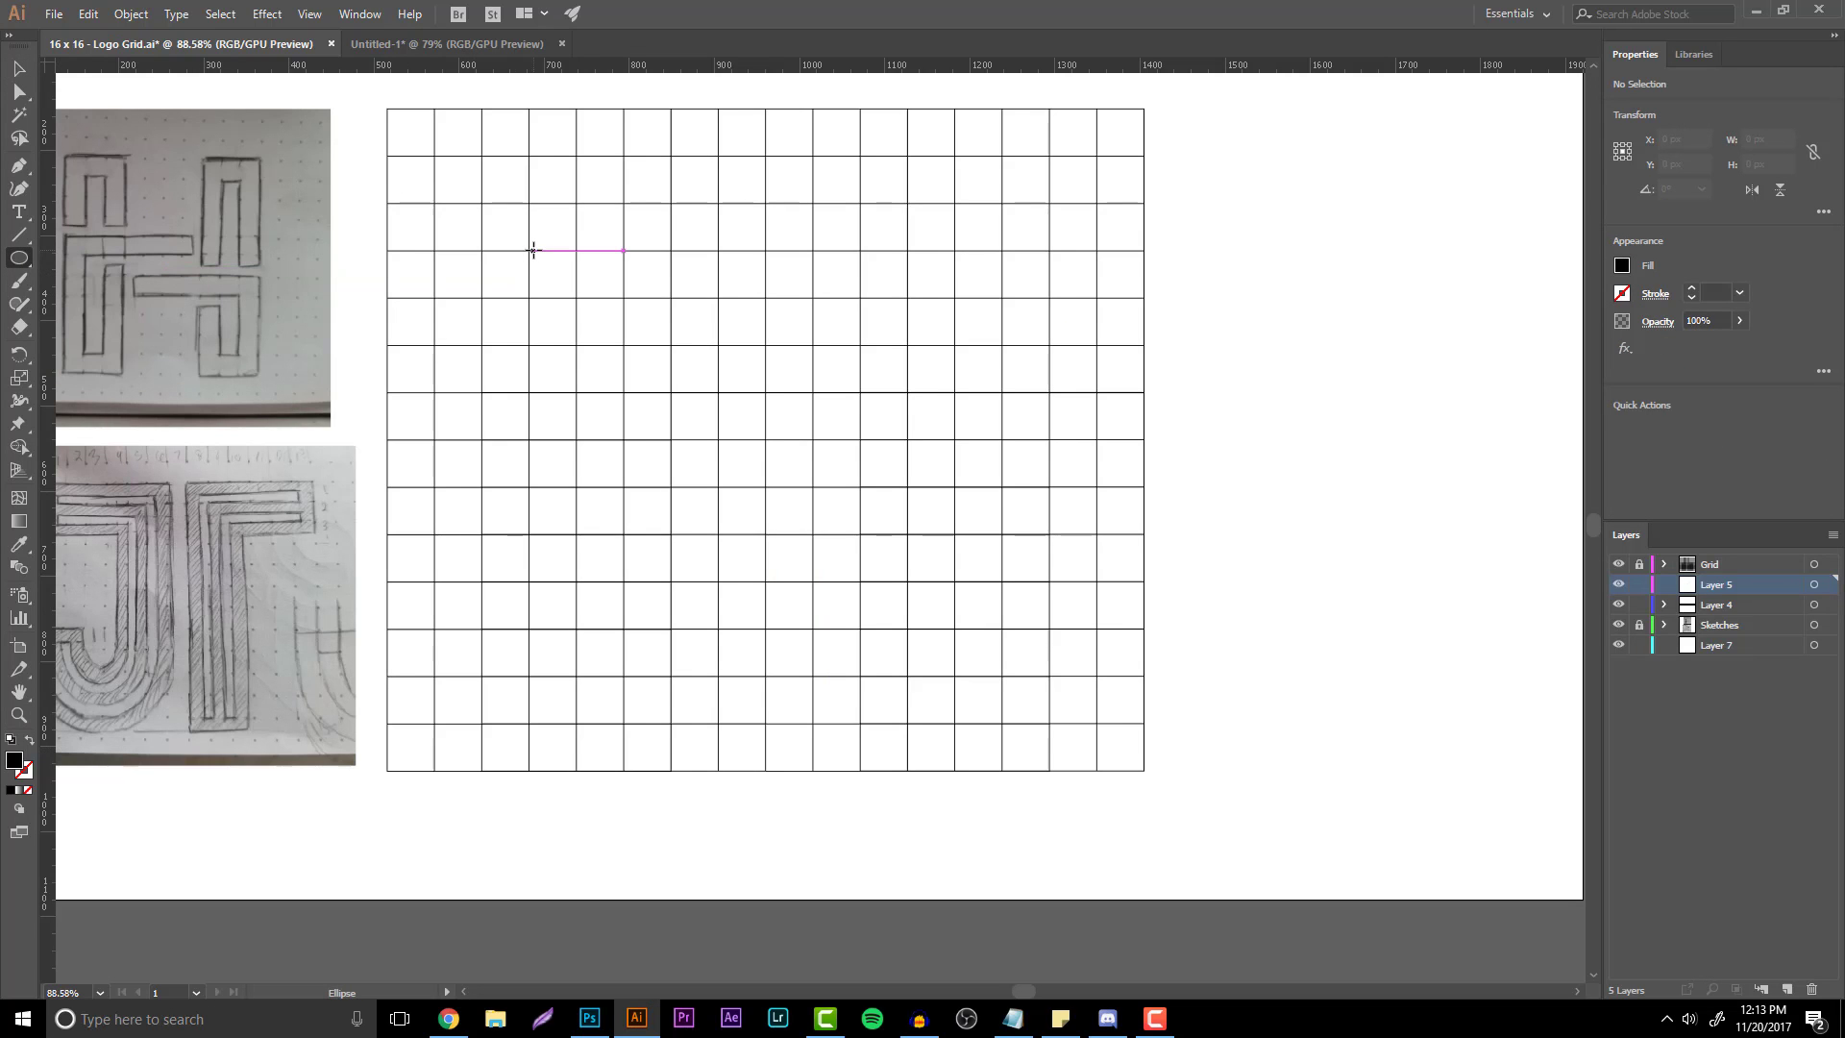
left_click_drag(529, 251, 960, 679)
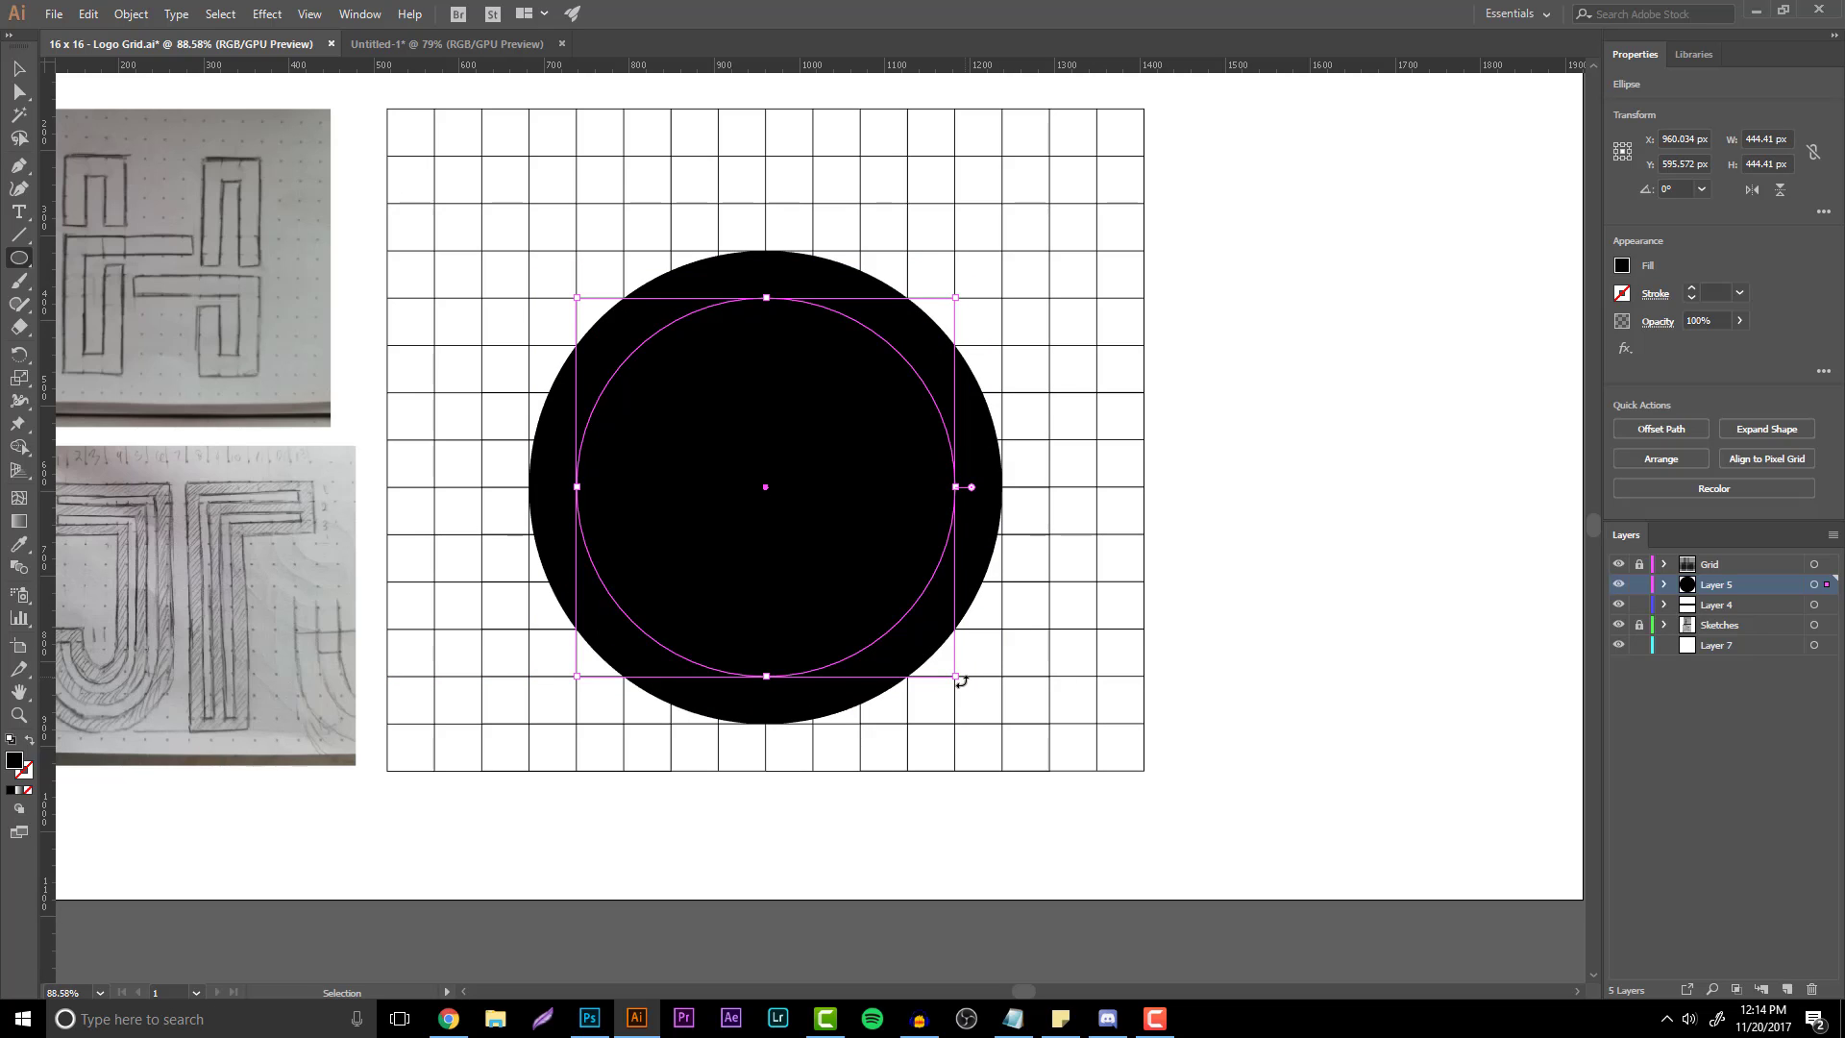
left_click_drag(958, 675, 862, 597)
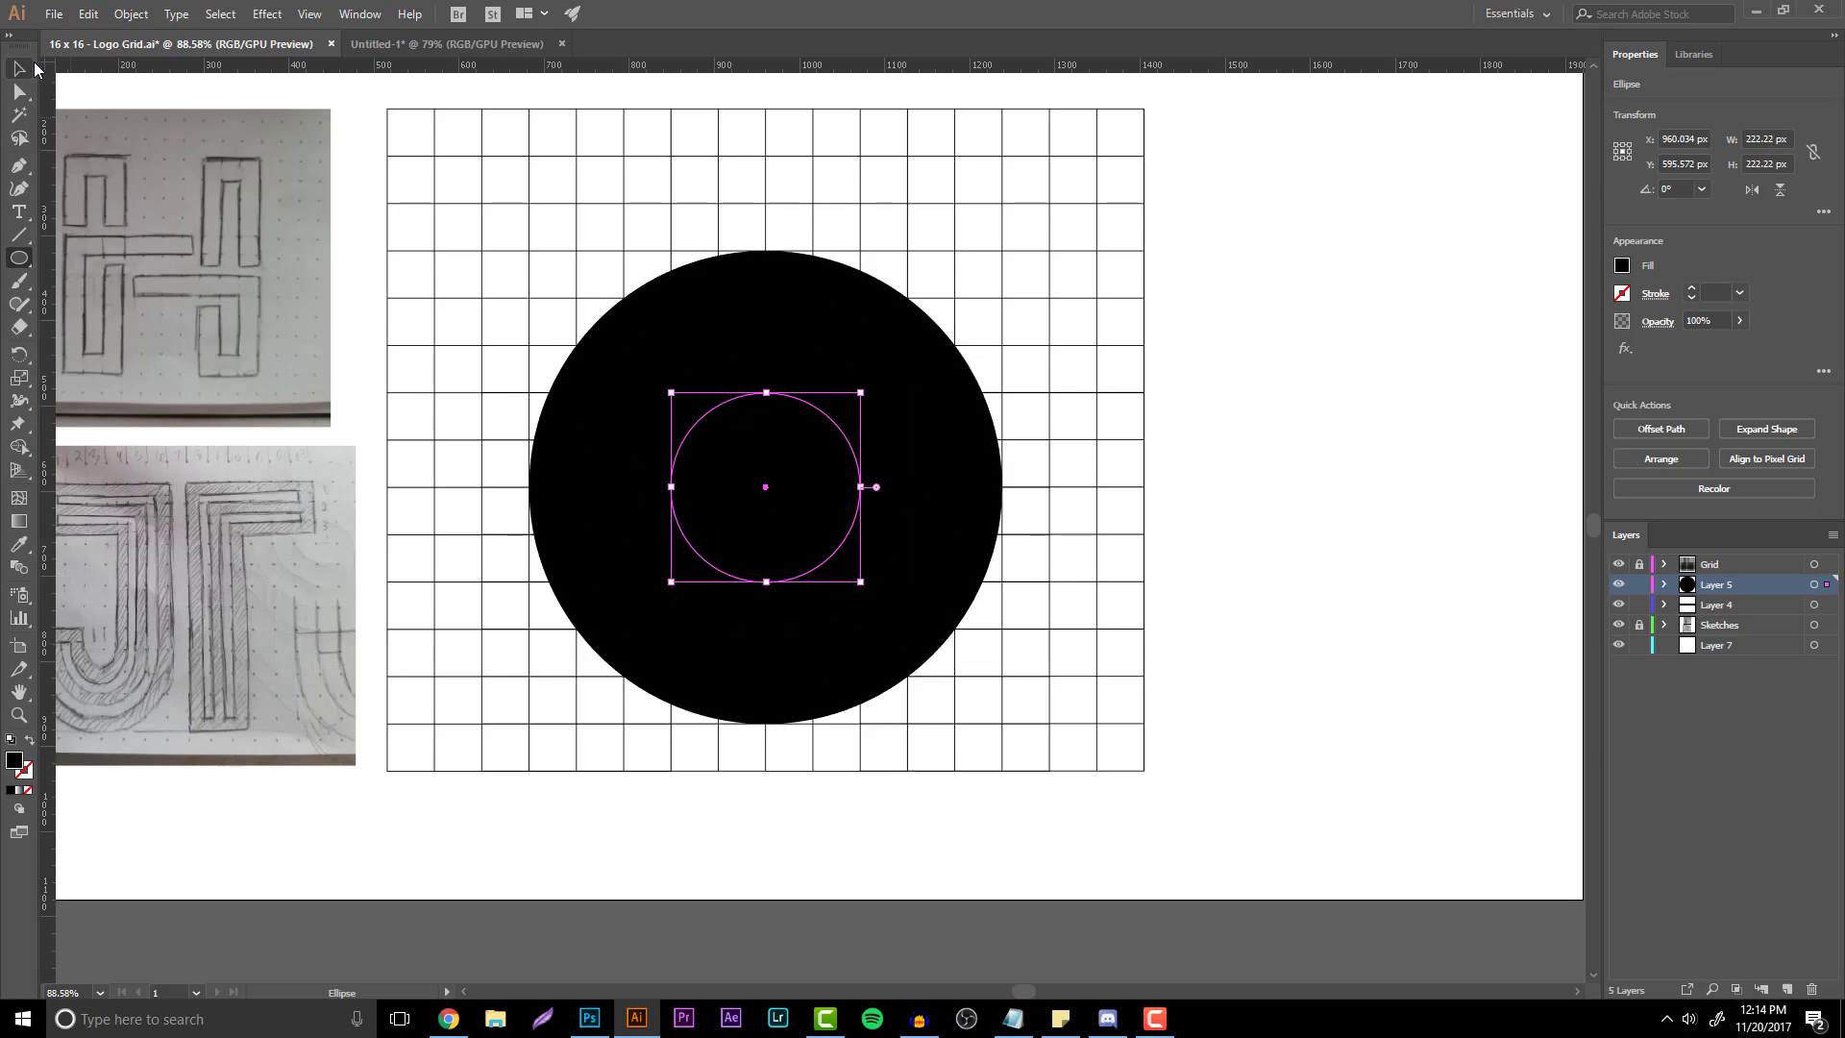
mouse_move(1107, 869)
left_mouse_down()
mouse_move(467, 213)
mouse_move(733, 423)
mouse_move(1116, 783)
left_mouse_up()
key("ctrl+z")
- Select all four circles and remove the second band and the centre disc with Shape Builder, leaving two rings
left_click(19, 69)
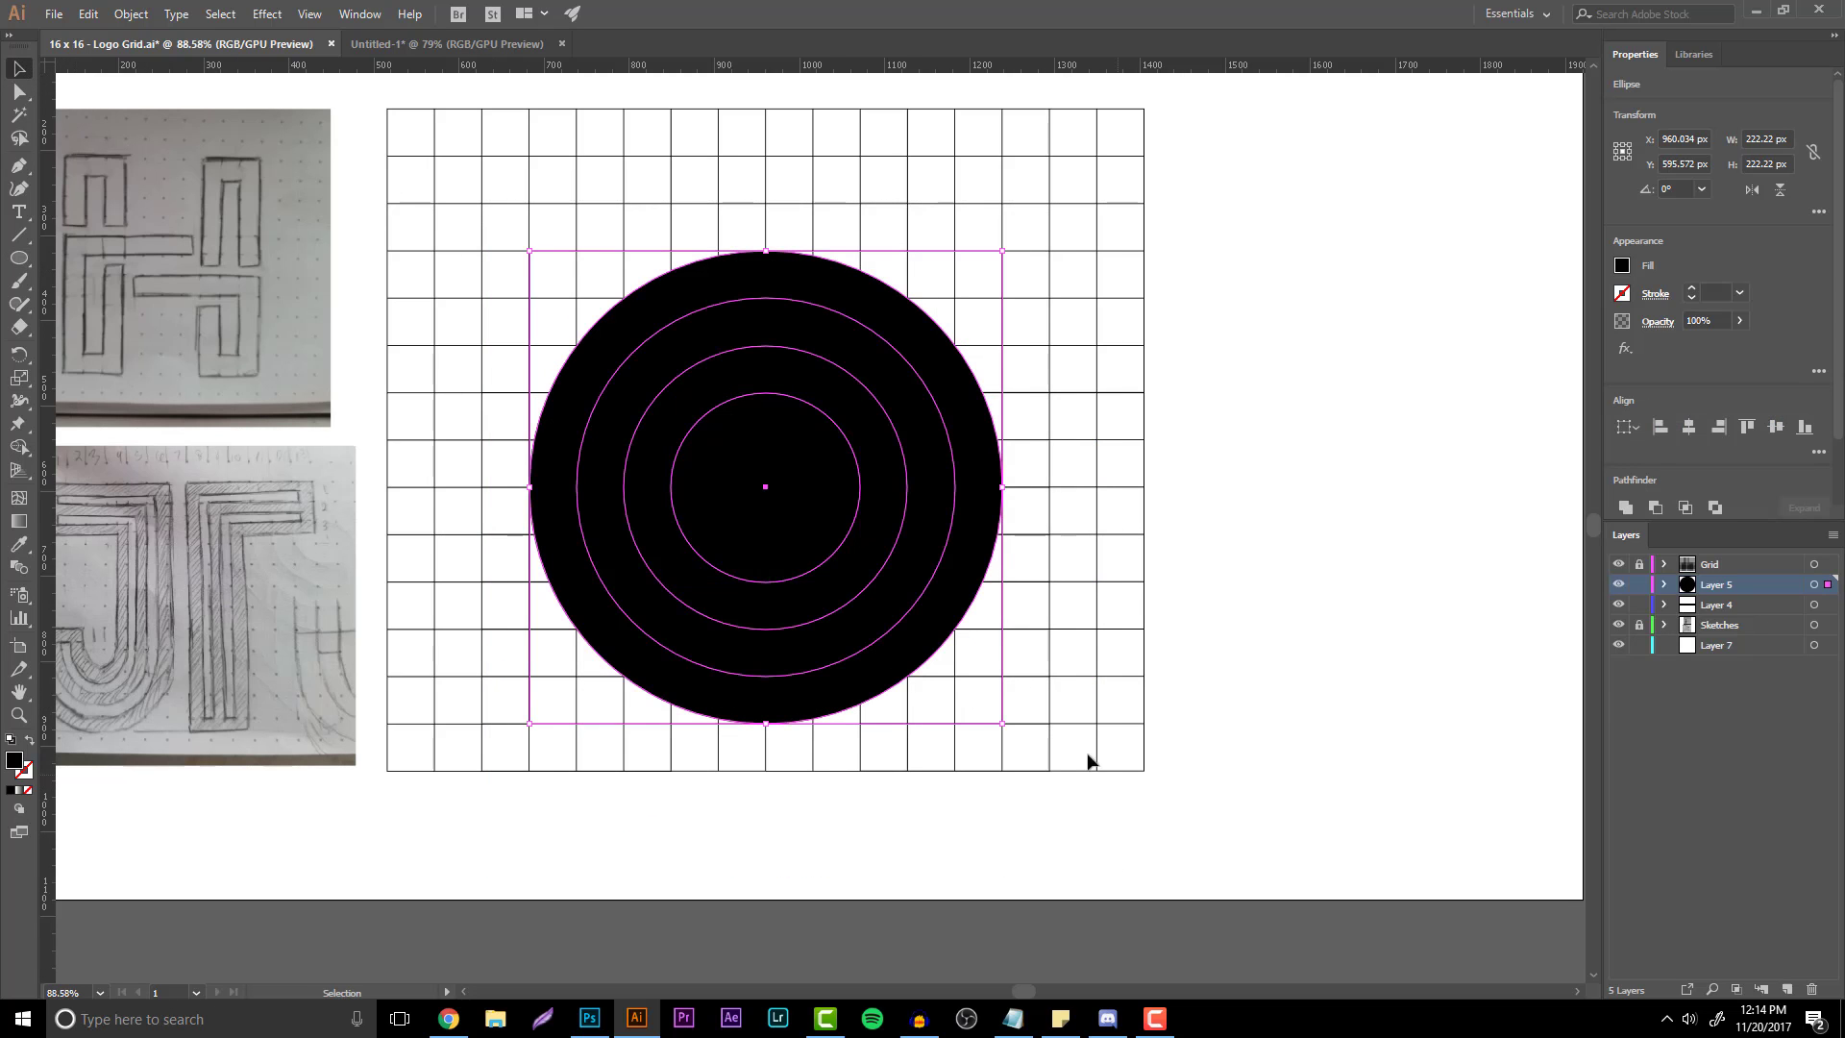
left_click(19, 446)
left_click(601, 494, "alt")
left_click(757, 497, "alt")
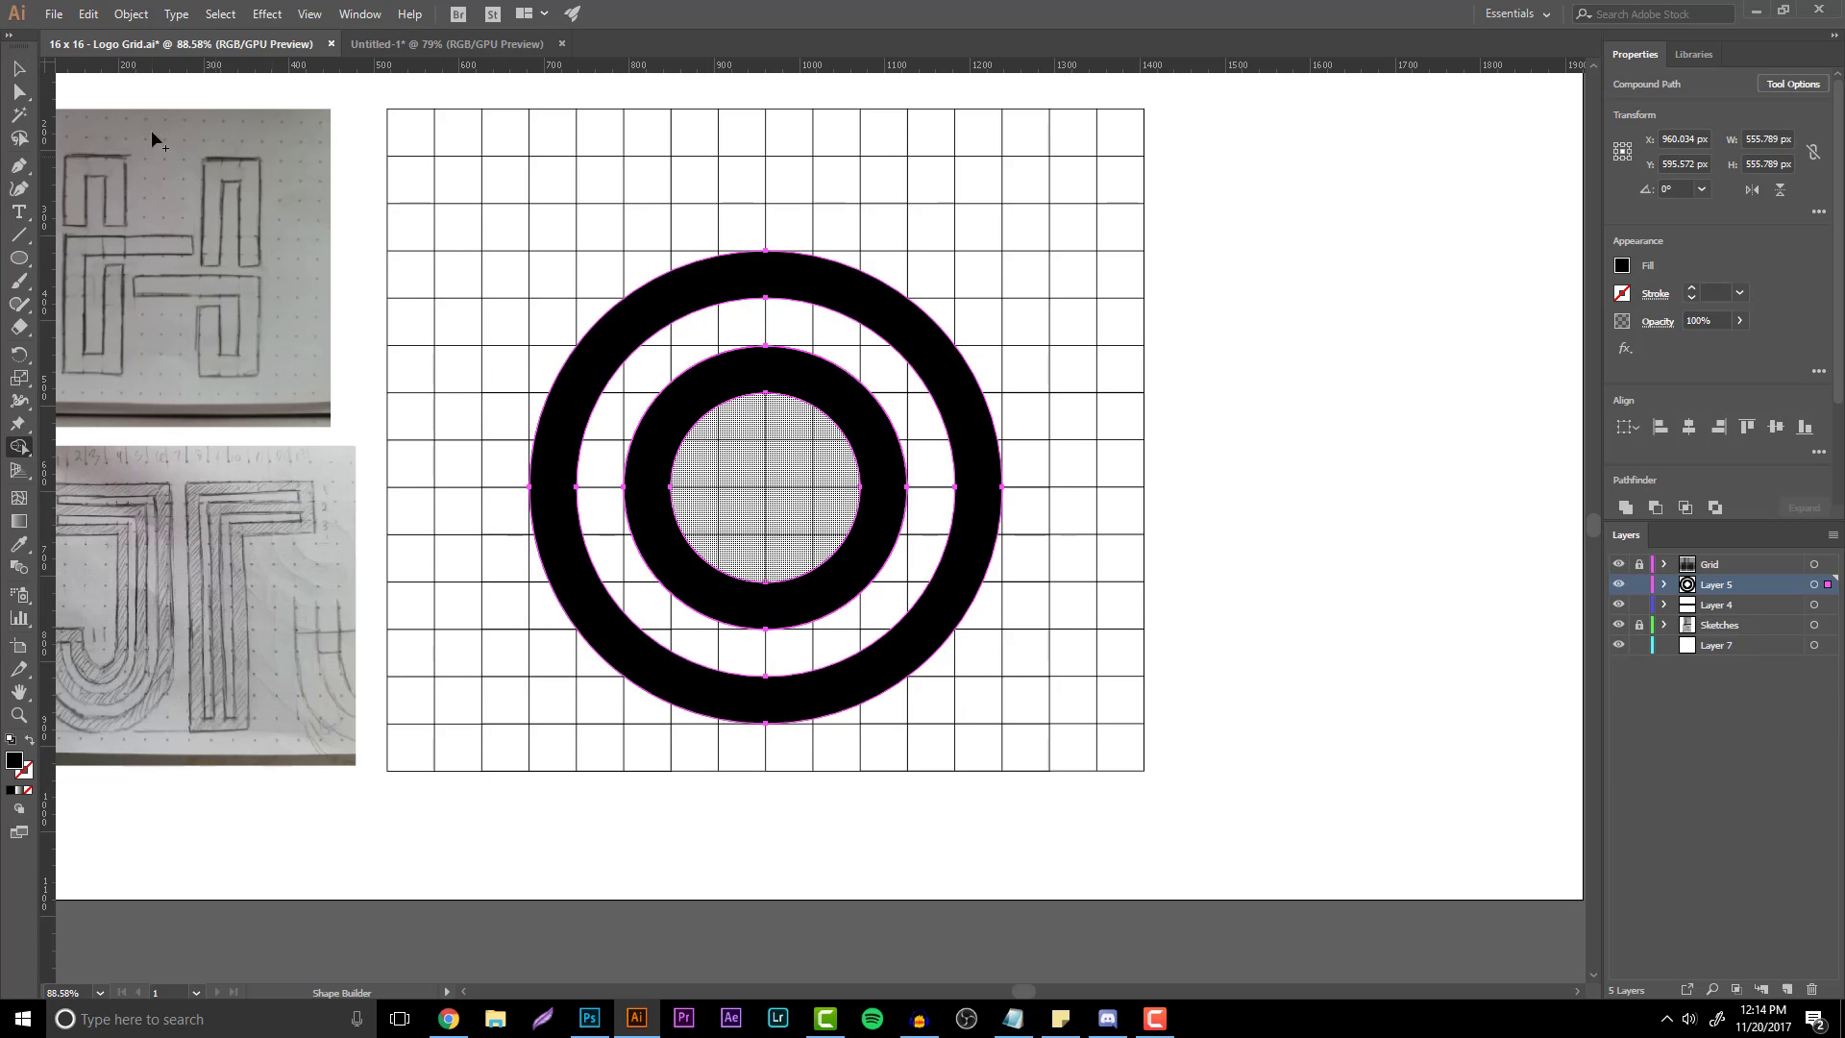
key("v")
left_click(437, 160)
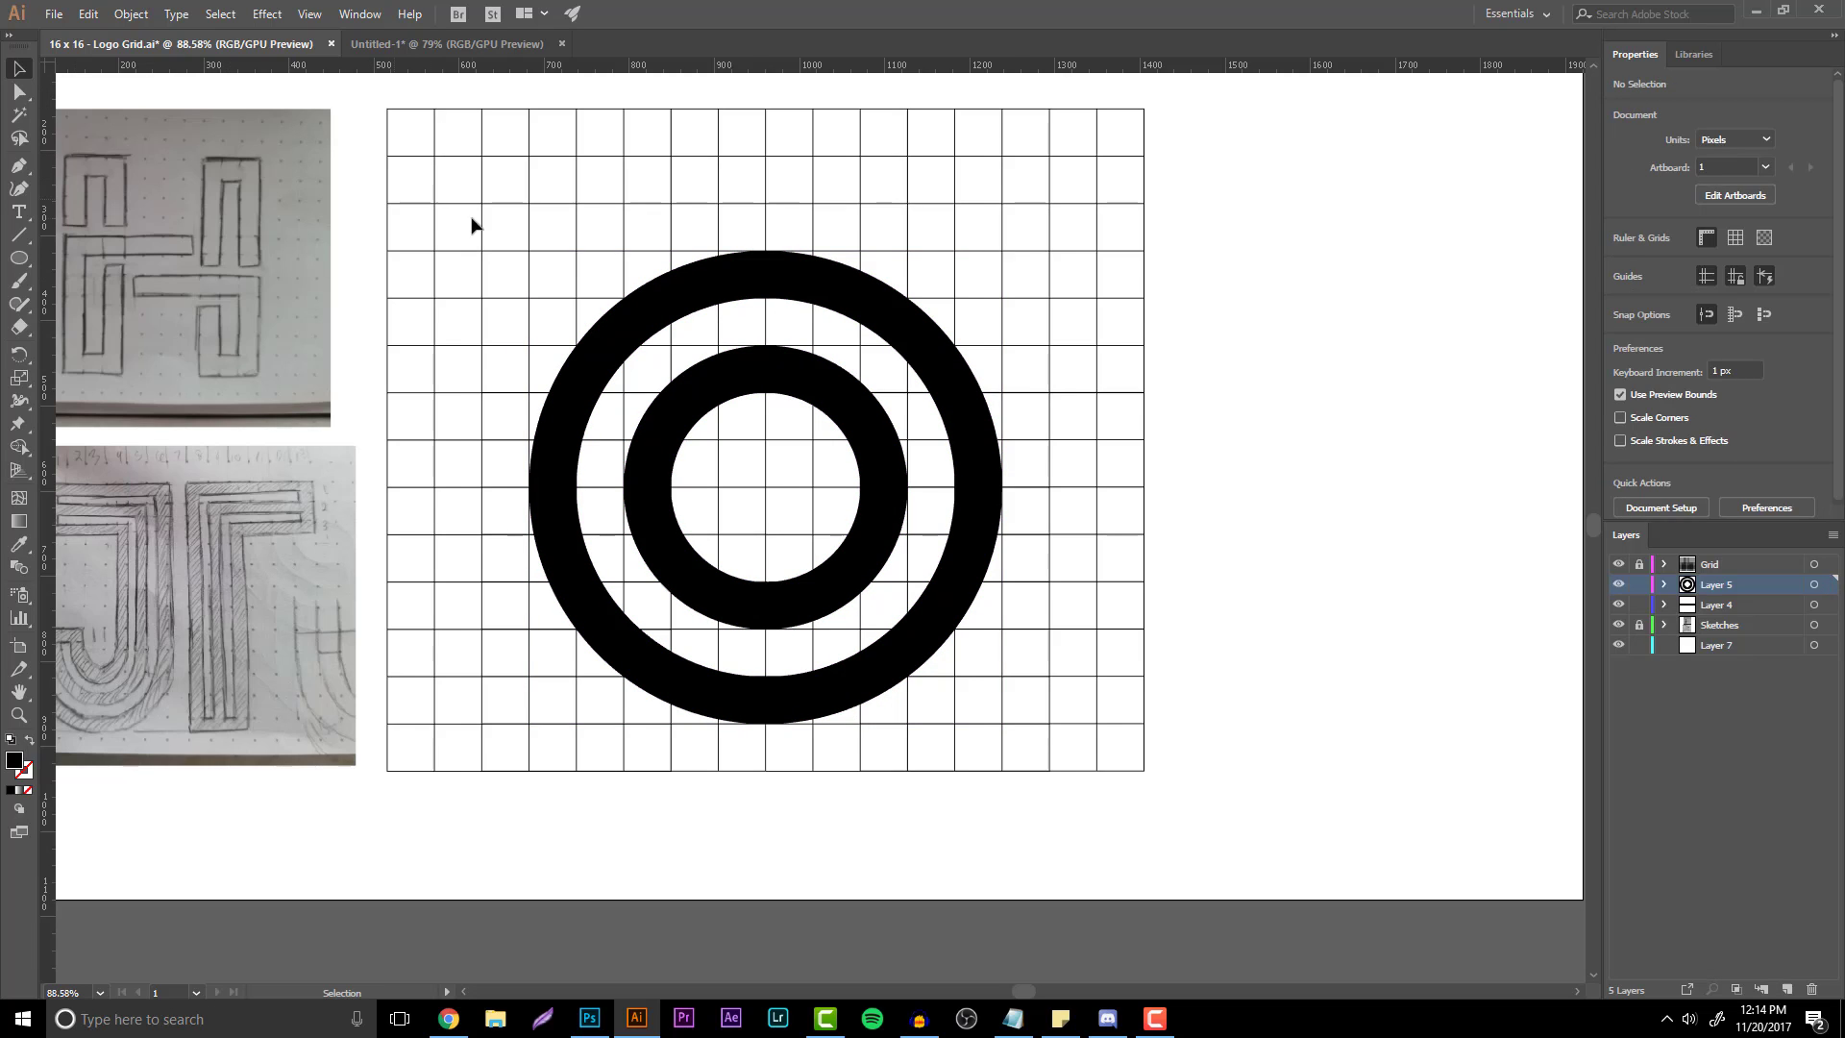
- Draw two 56 by 278 px vertical bars down from the rings' right sides and a horizontal bar about 330 by 56 px across their tops
left_click_drag(471, 225, 1050, 770)
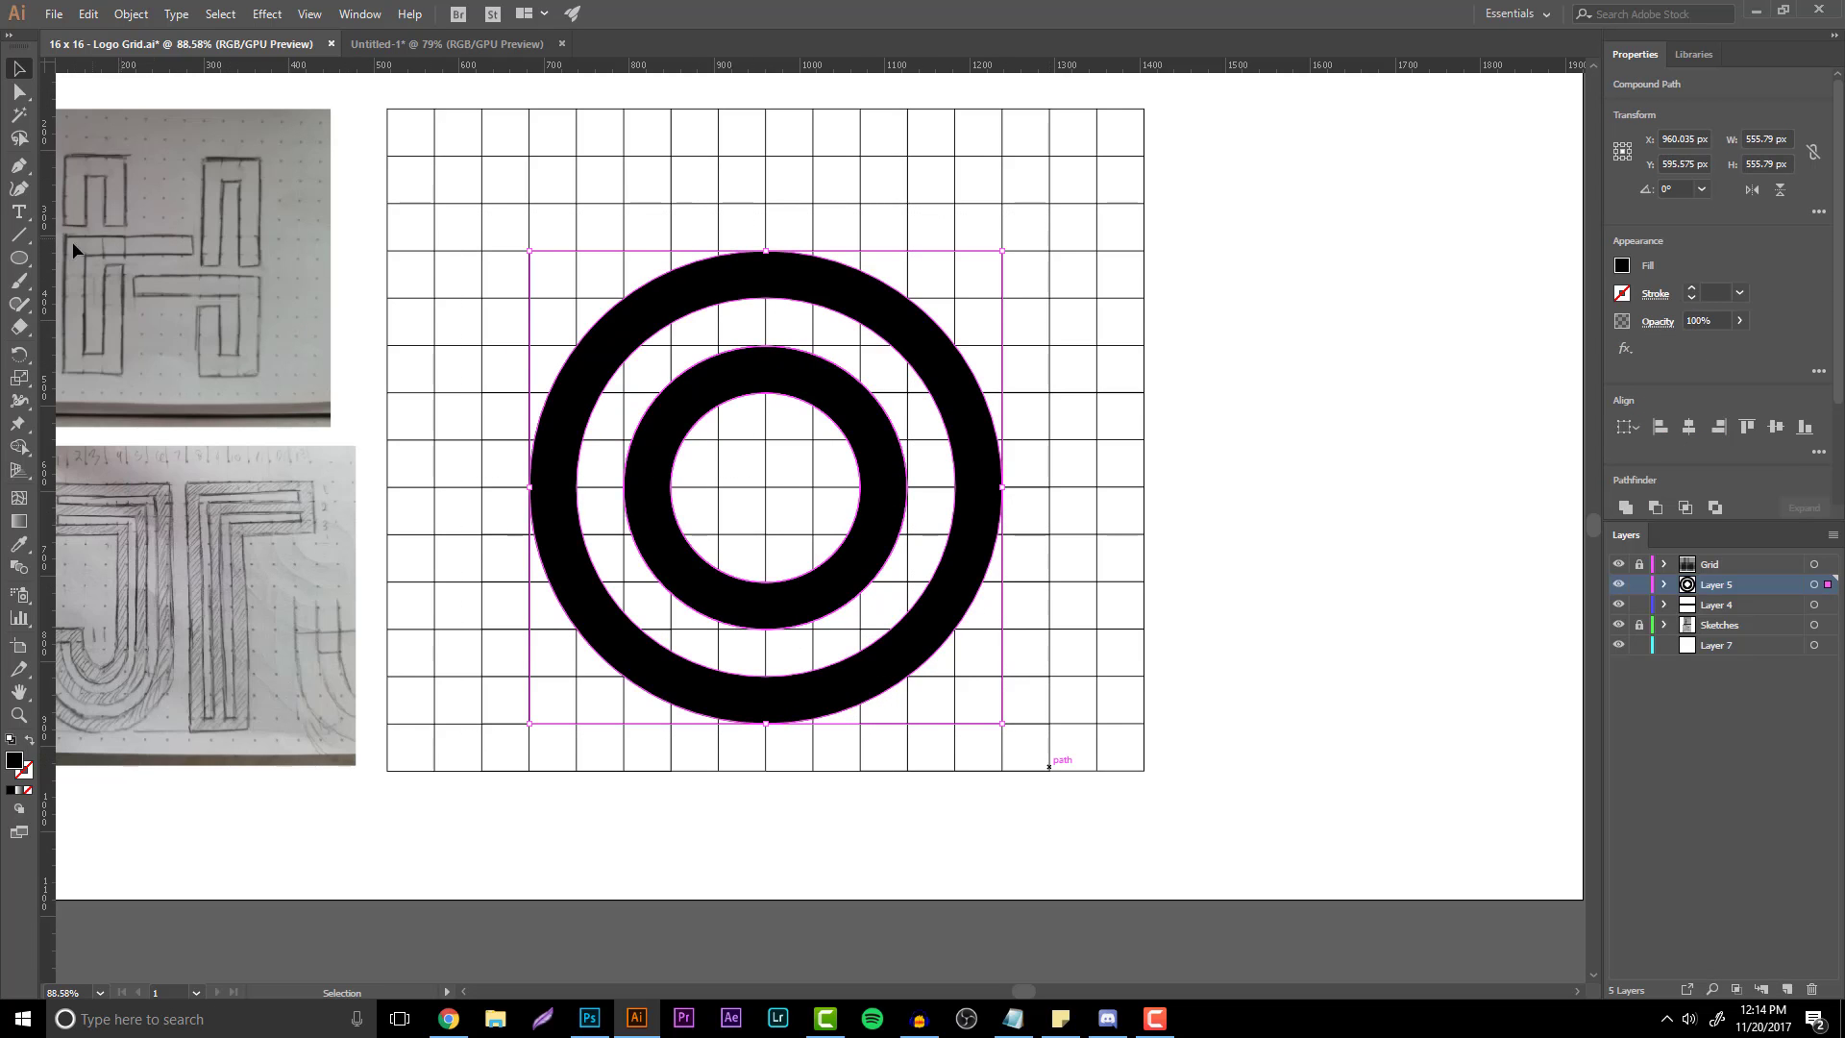
left_click_drag(27, 259, 77, 255)
left_click_drag(860, 487, 907, 722)
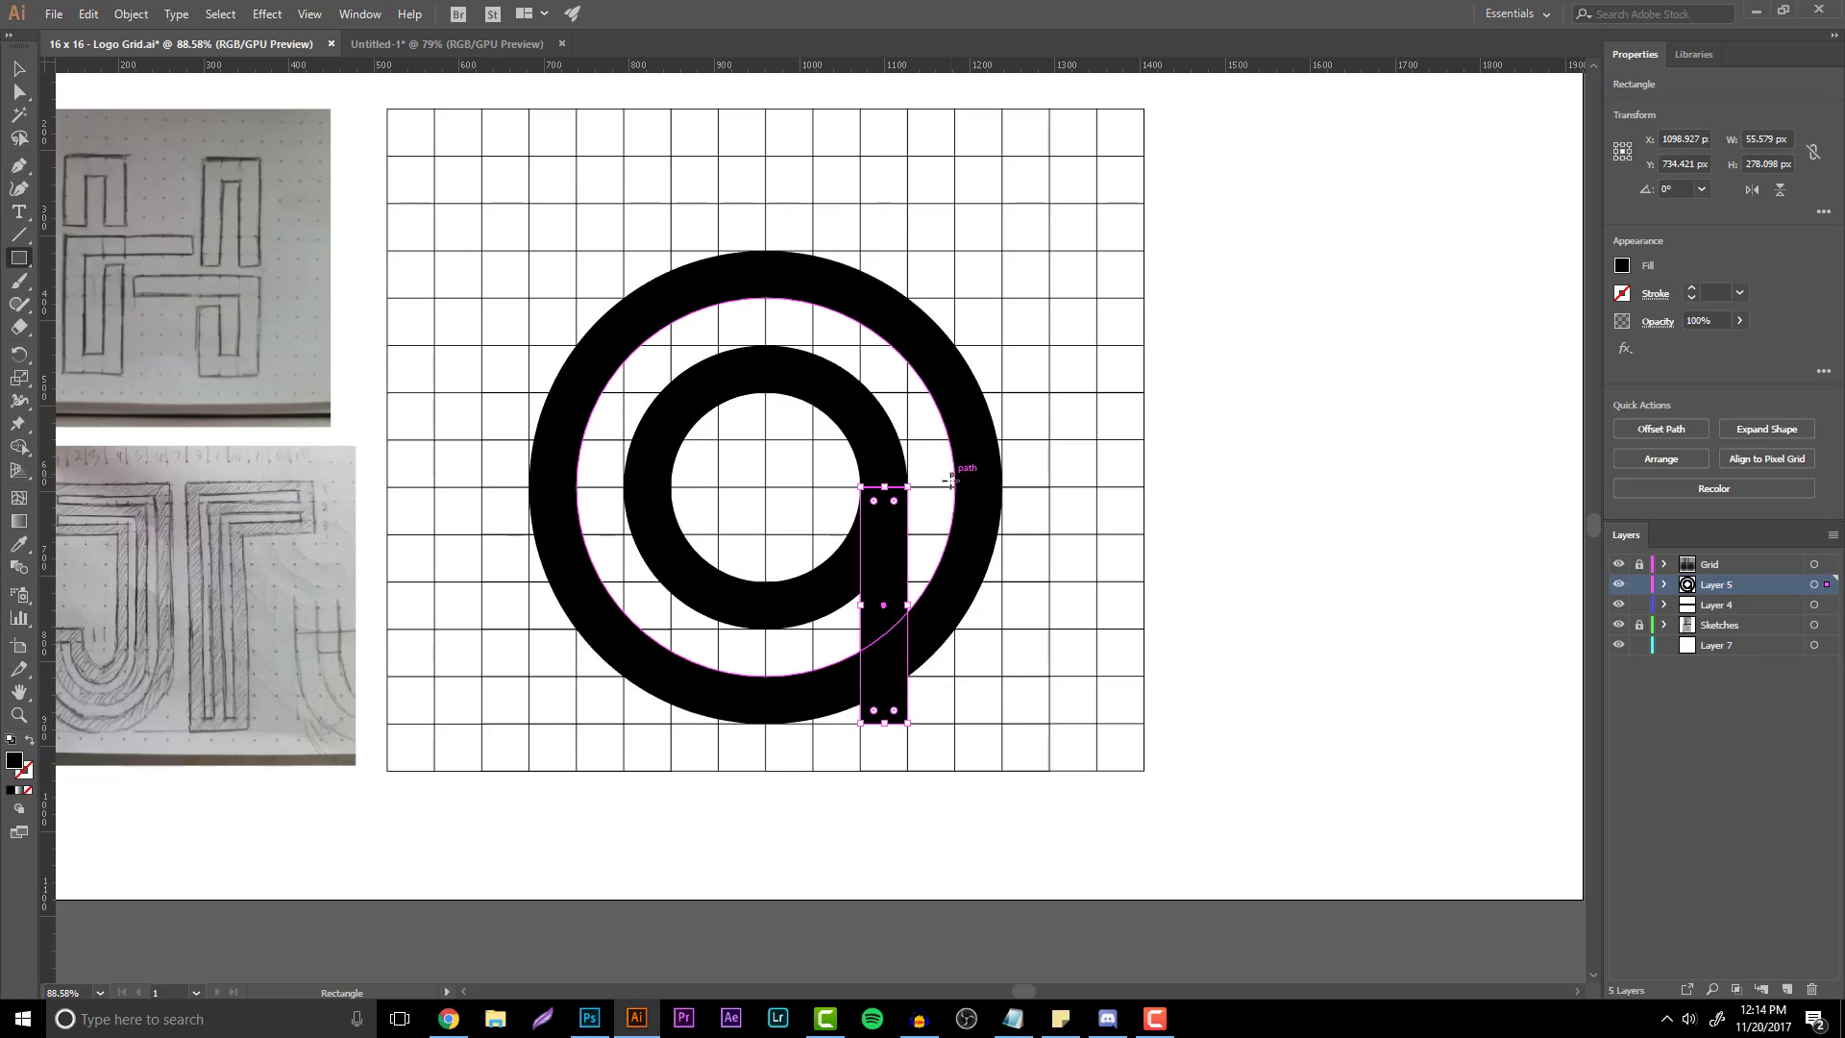
left_click_drag(954, 488, 1003, 722)
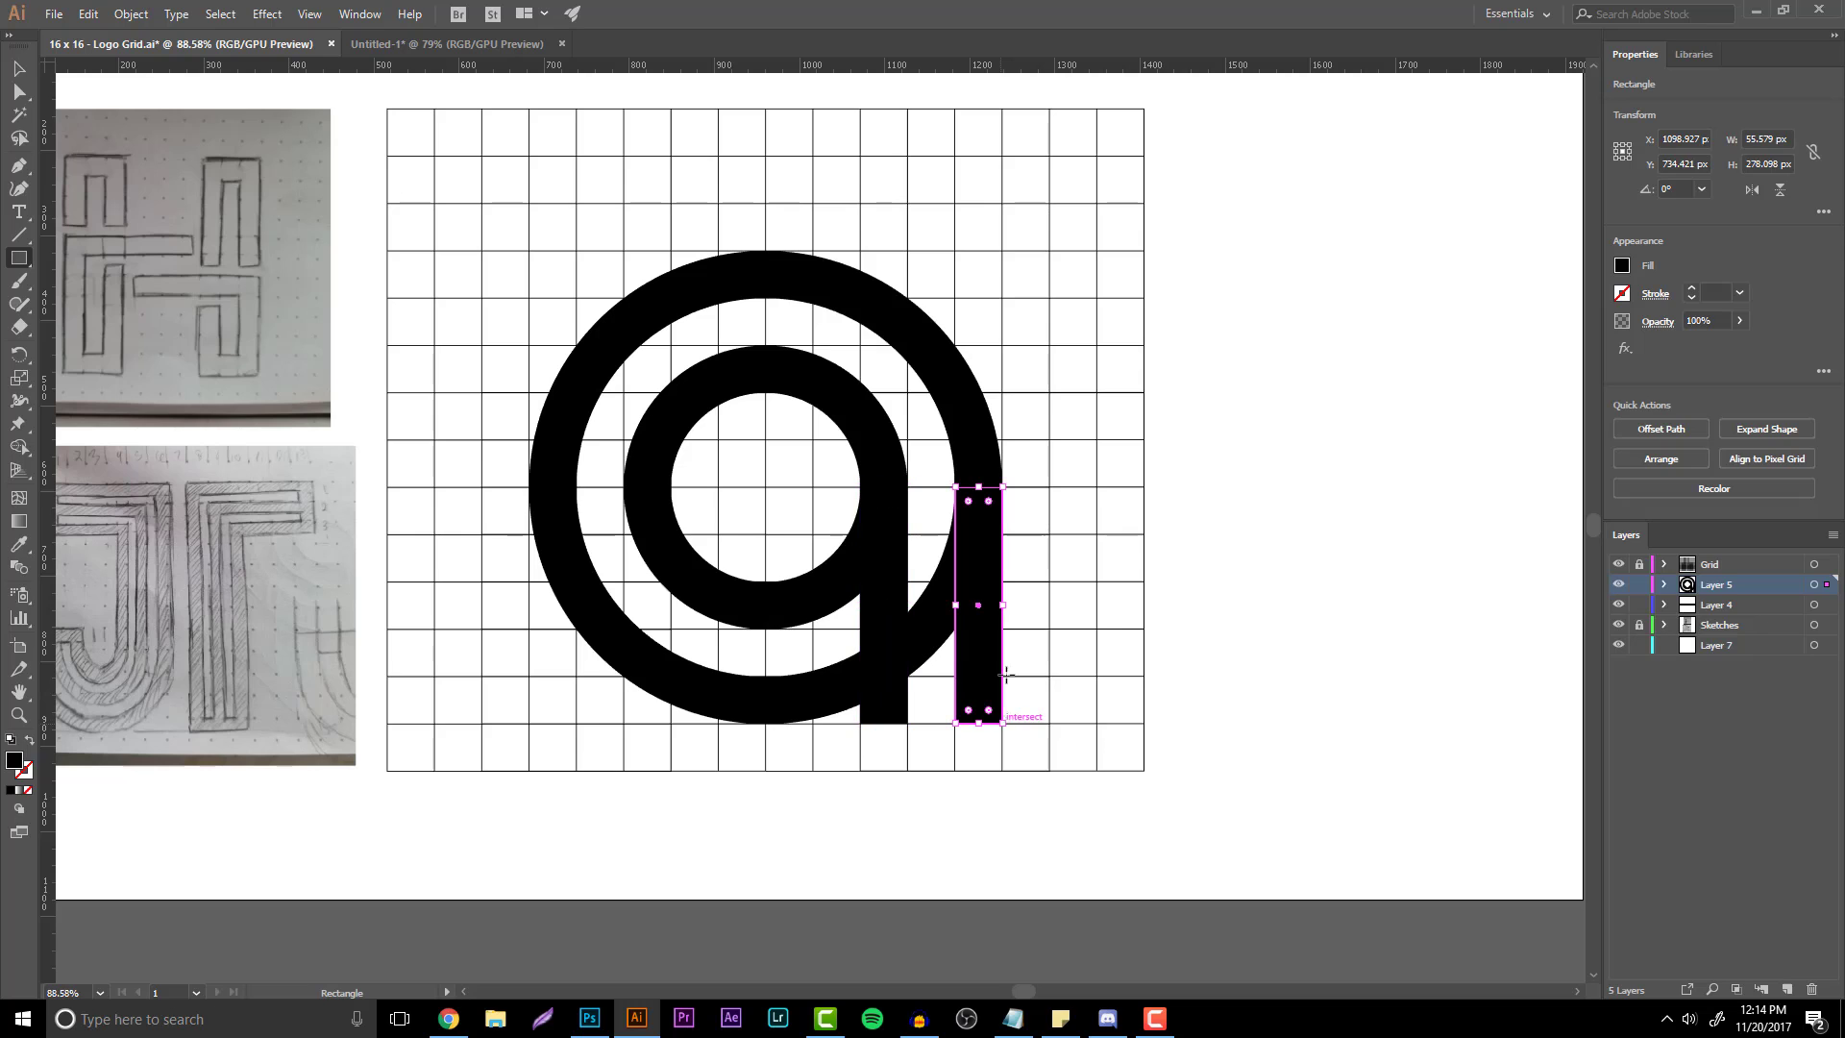
left_click_drag(1049, 488, 770, 440)
key("v")
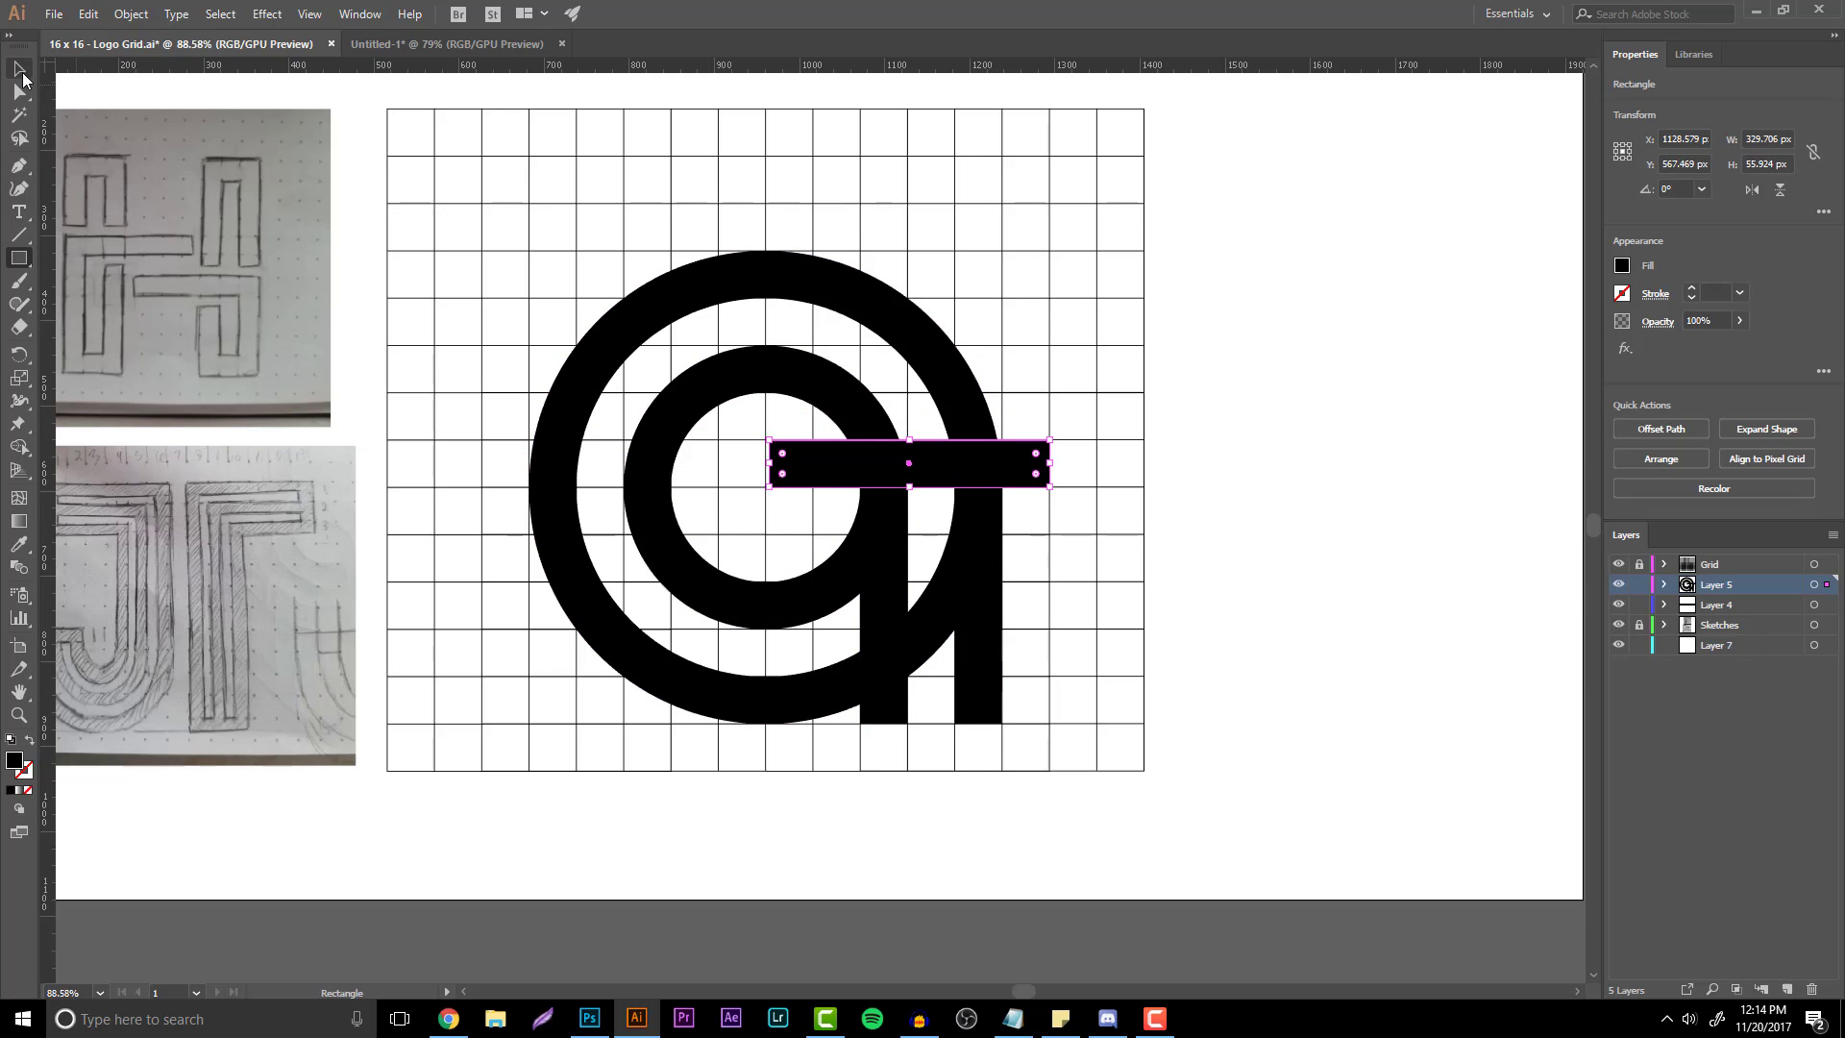
- Select all the mark's shapes and remove the horizontal bar and the outer ring's section between the two vertical bars with Shape Builder
left_click_drag(1168, 810, 505, 245)
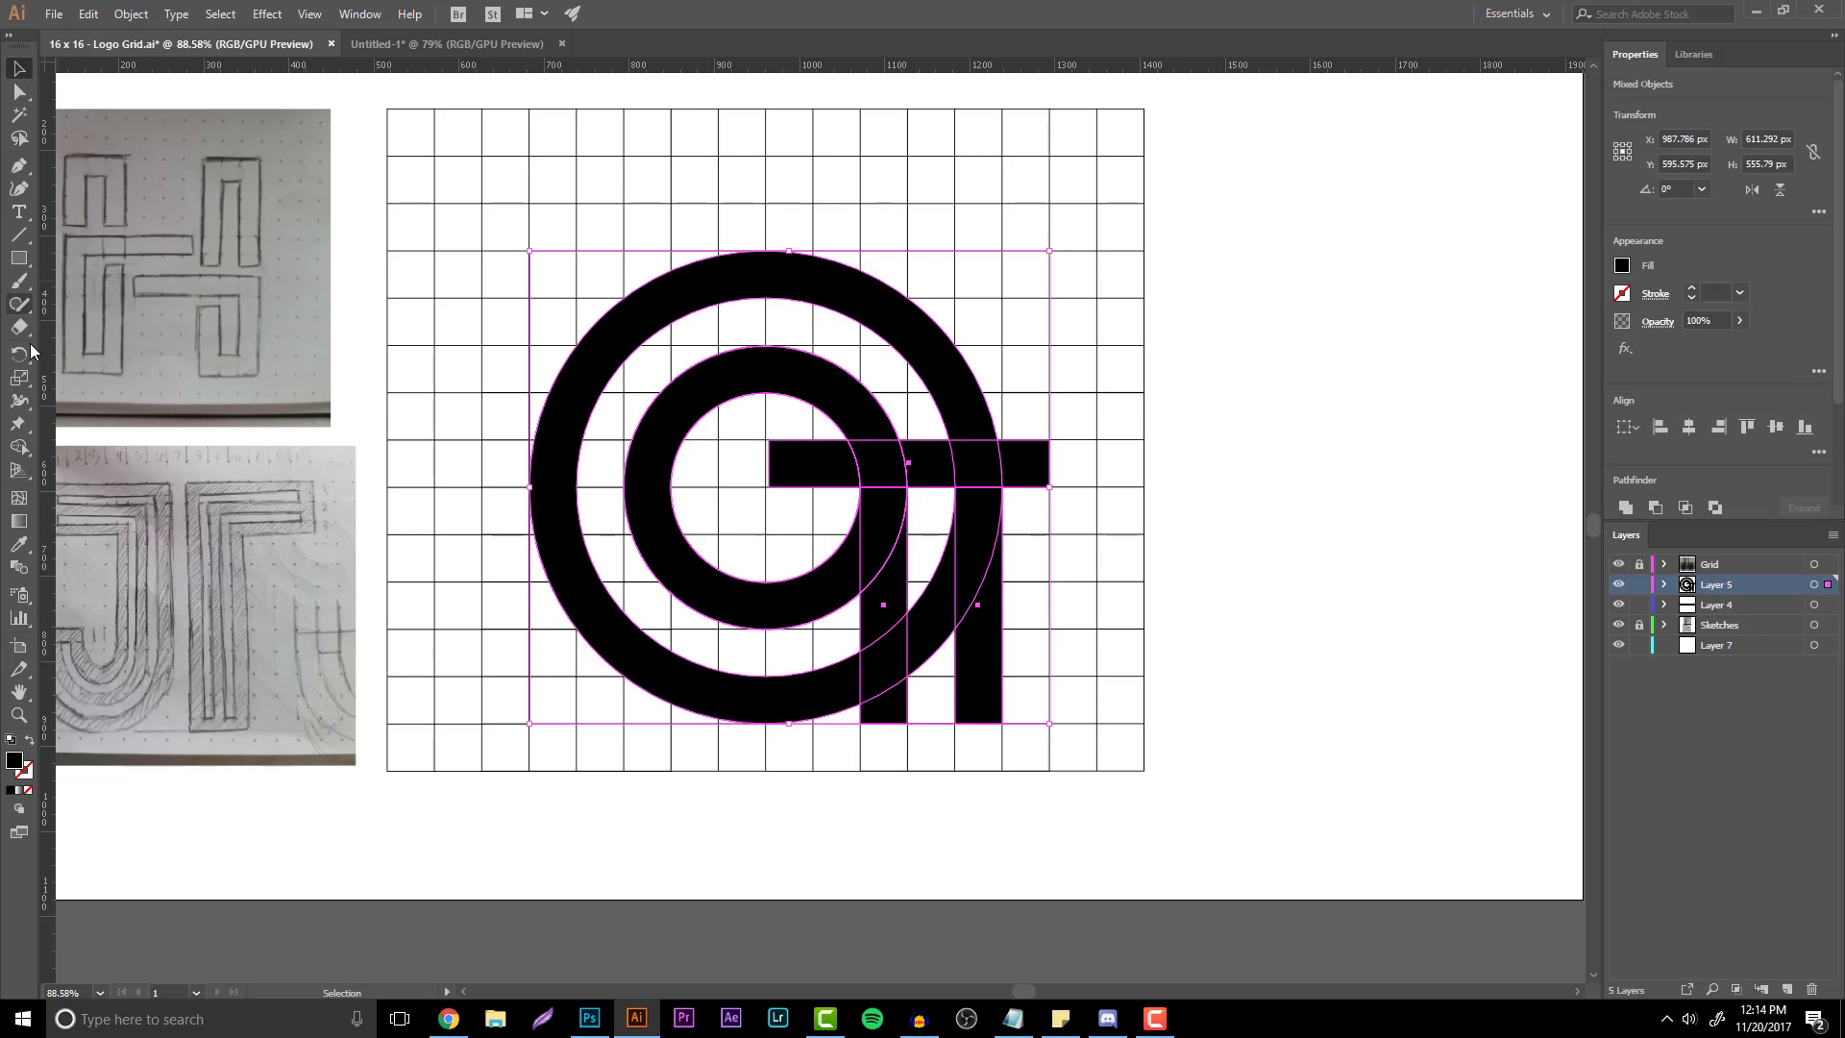
left_click(29, 449)
left_click_drag(786, 477, 1063, 466)
left_click_drag(941, 639, 934, 646)
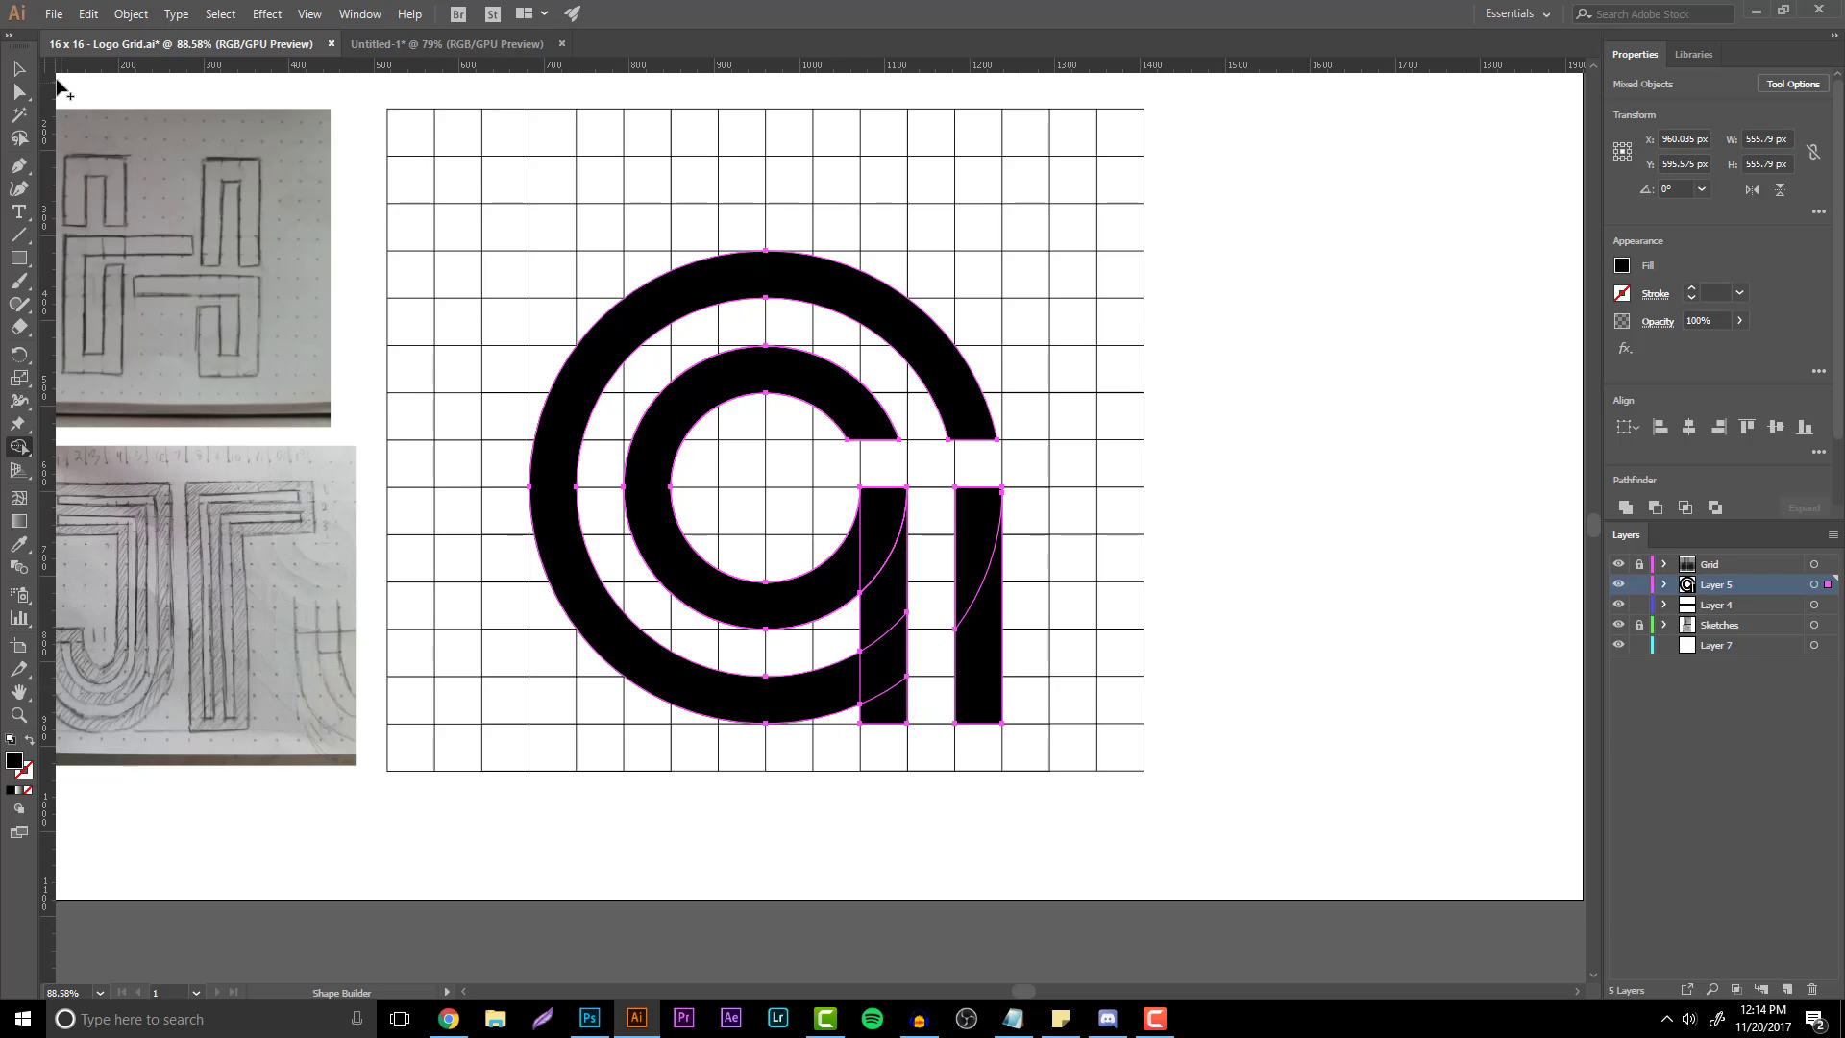
left_click(18, 68)
left_click(495, 184)
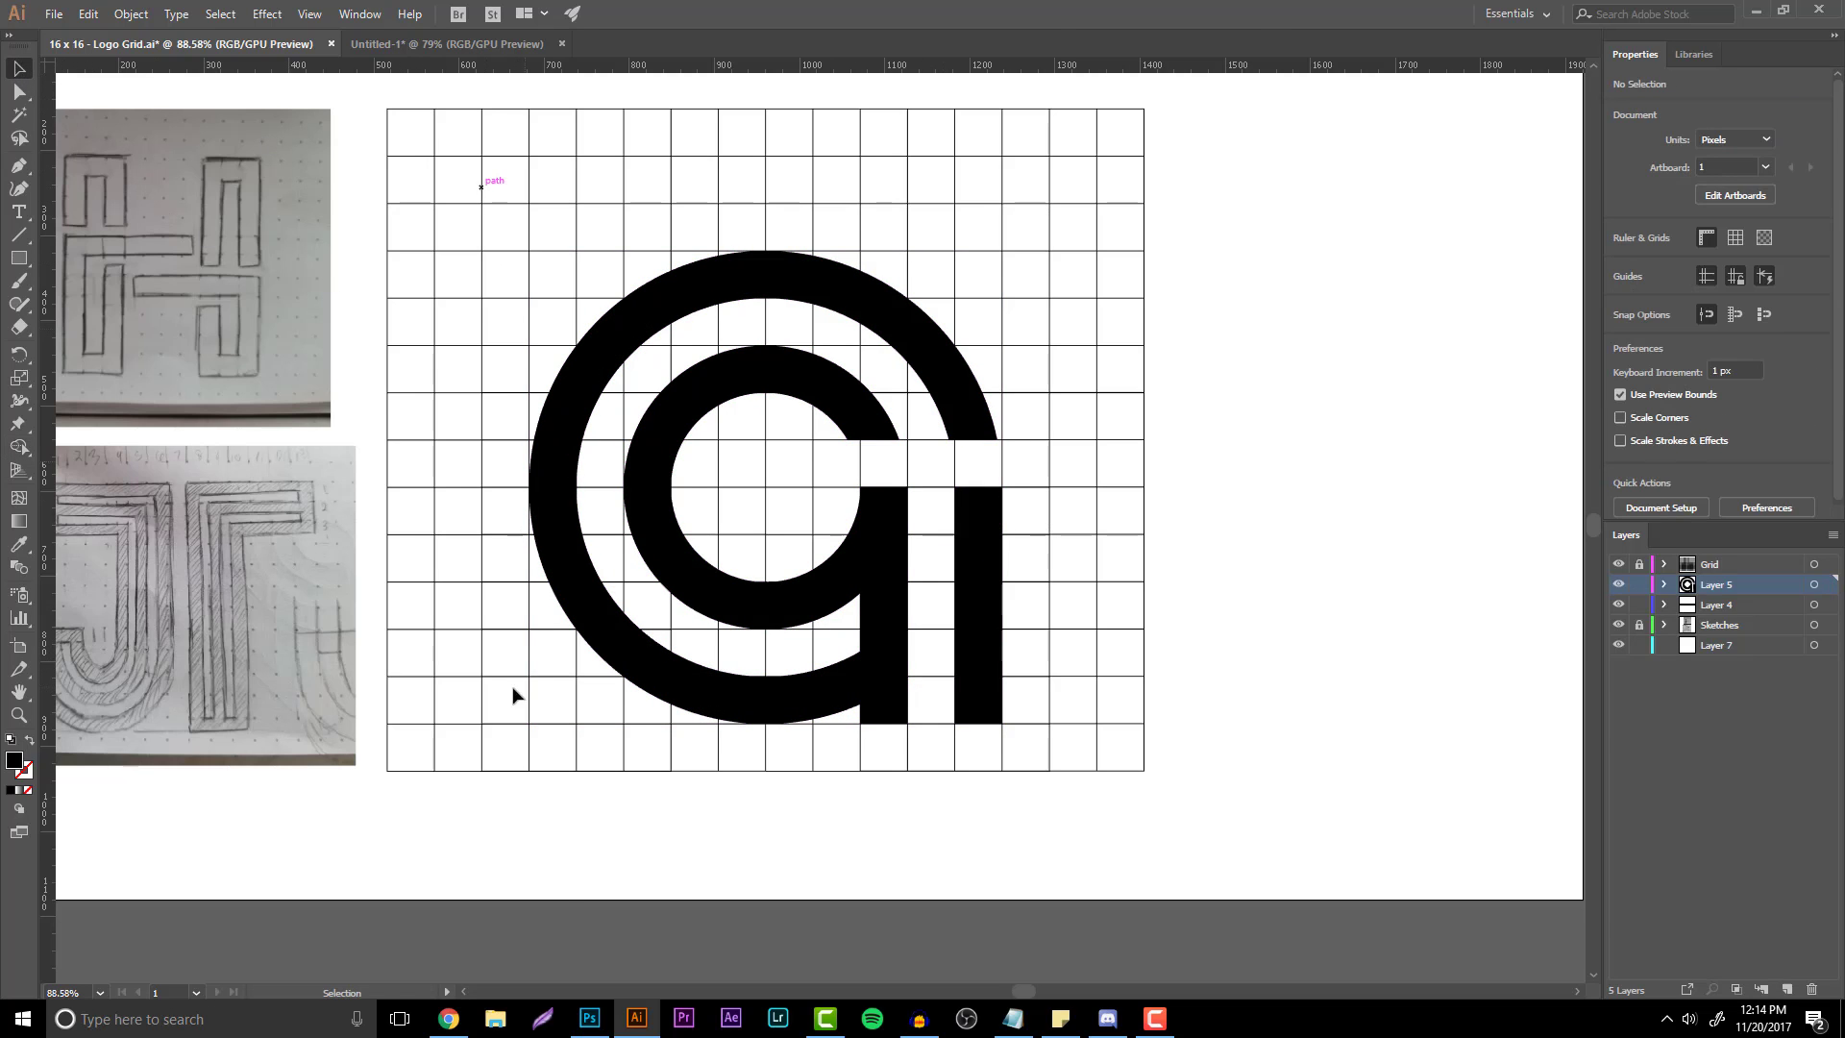
- Switch to Chrome, open YouTube in a new tab and view your own channel page as a subscriber
left_click(449, 1018)
left_click(777, 11)
type("youtube.com")
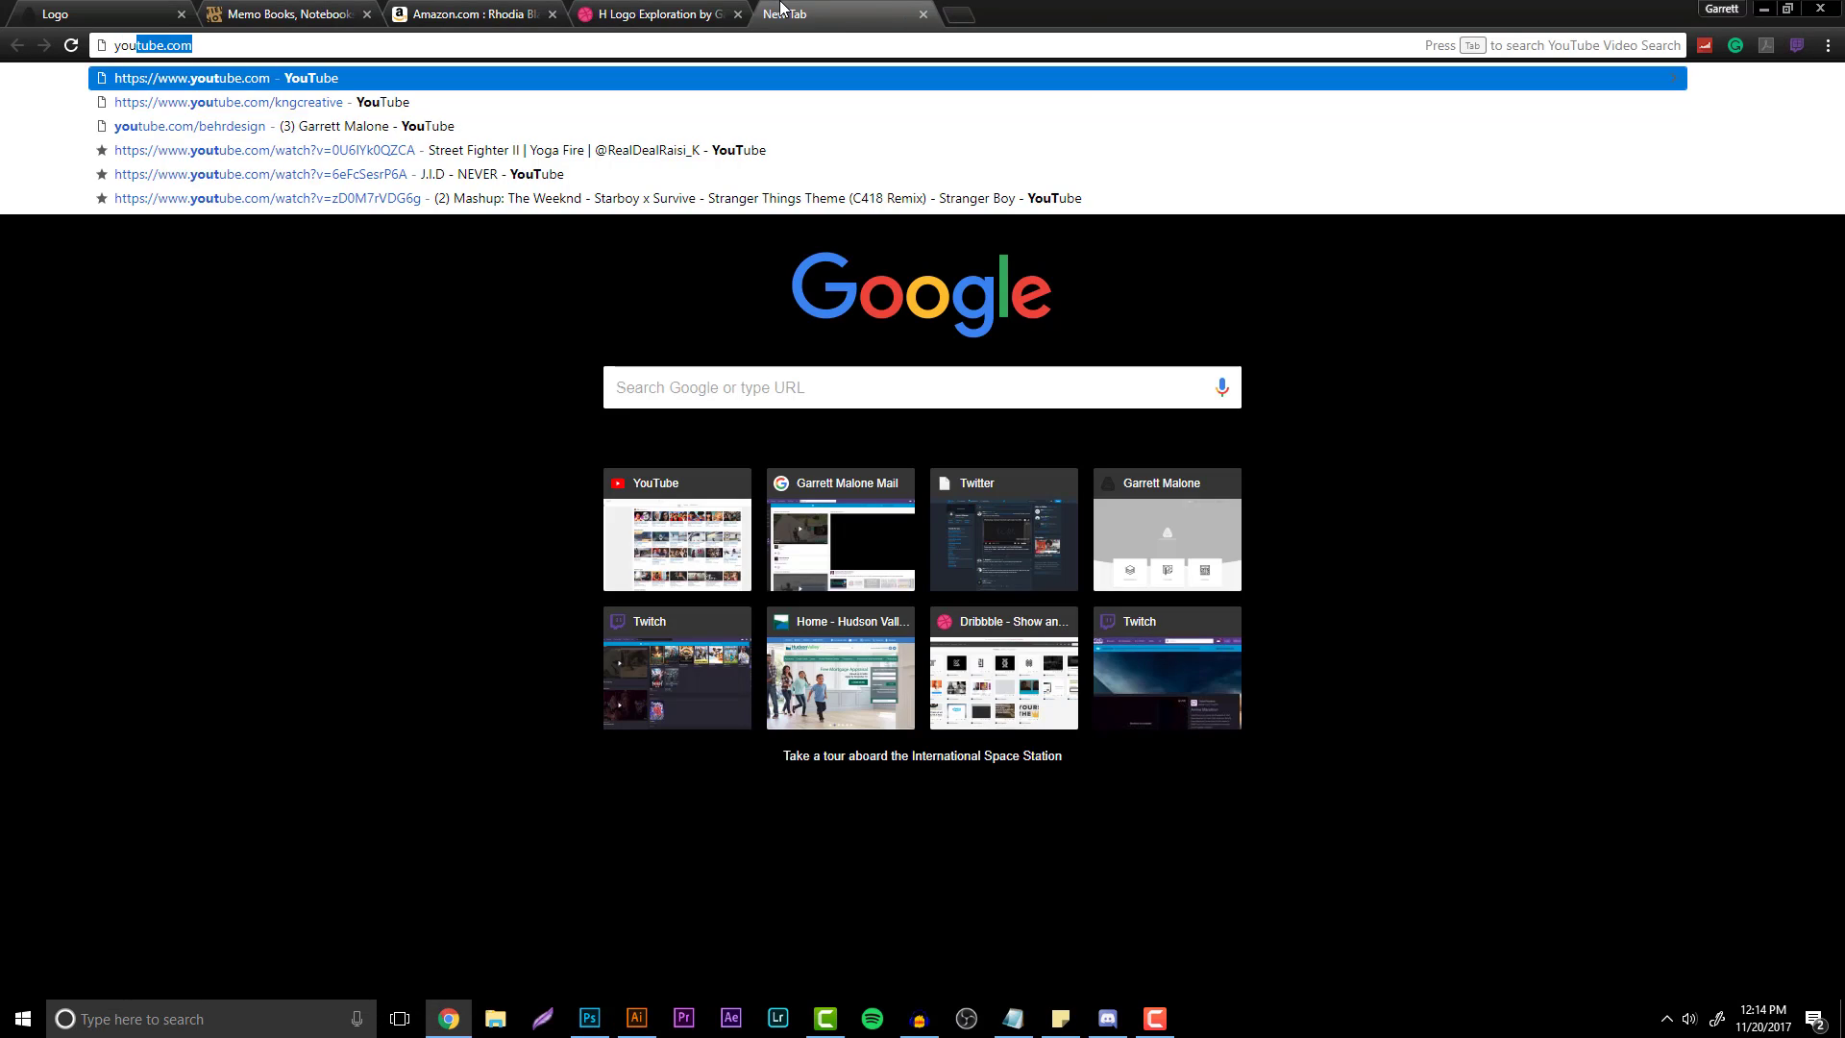
key("Return")
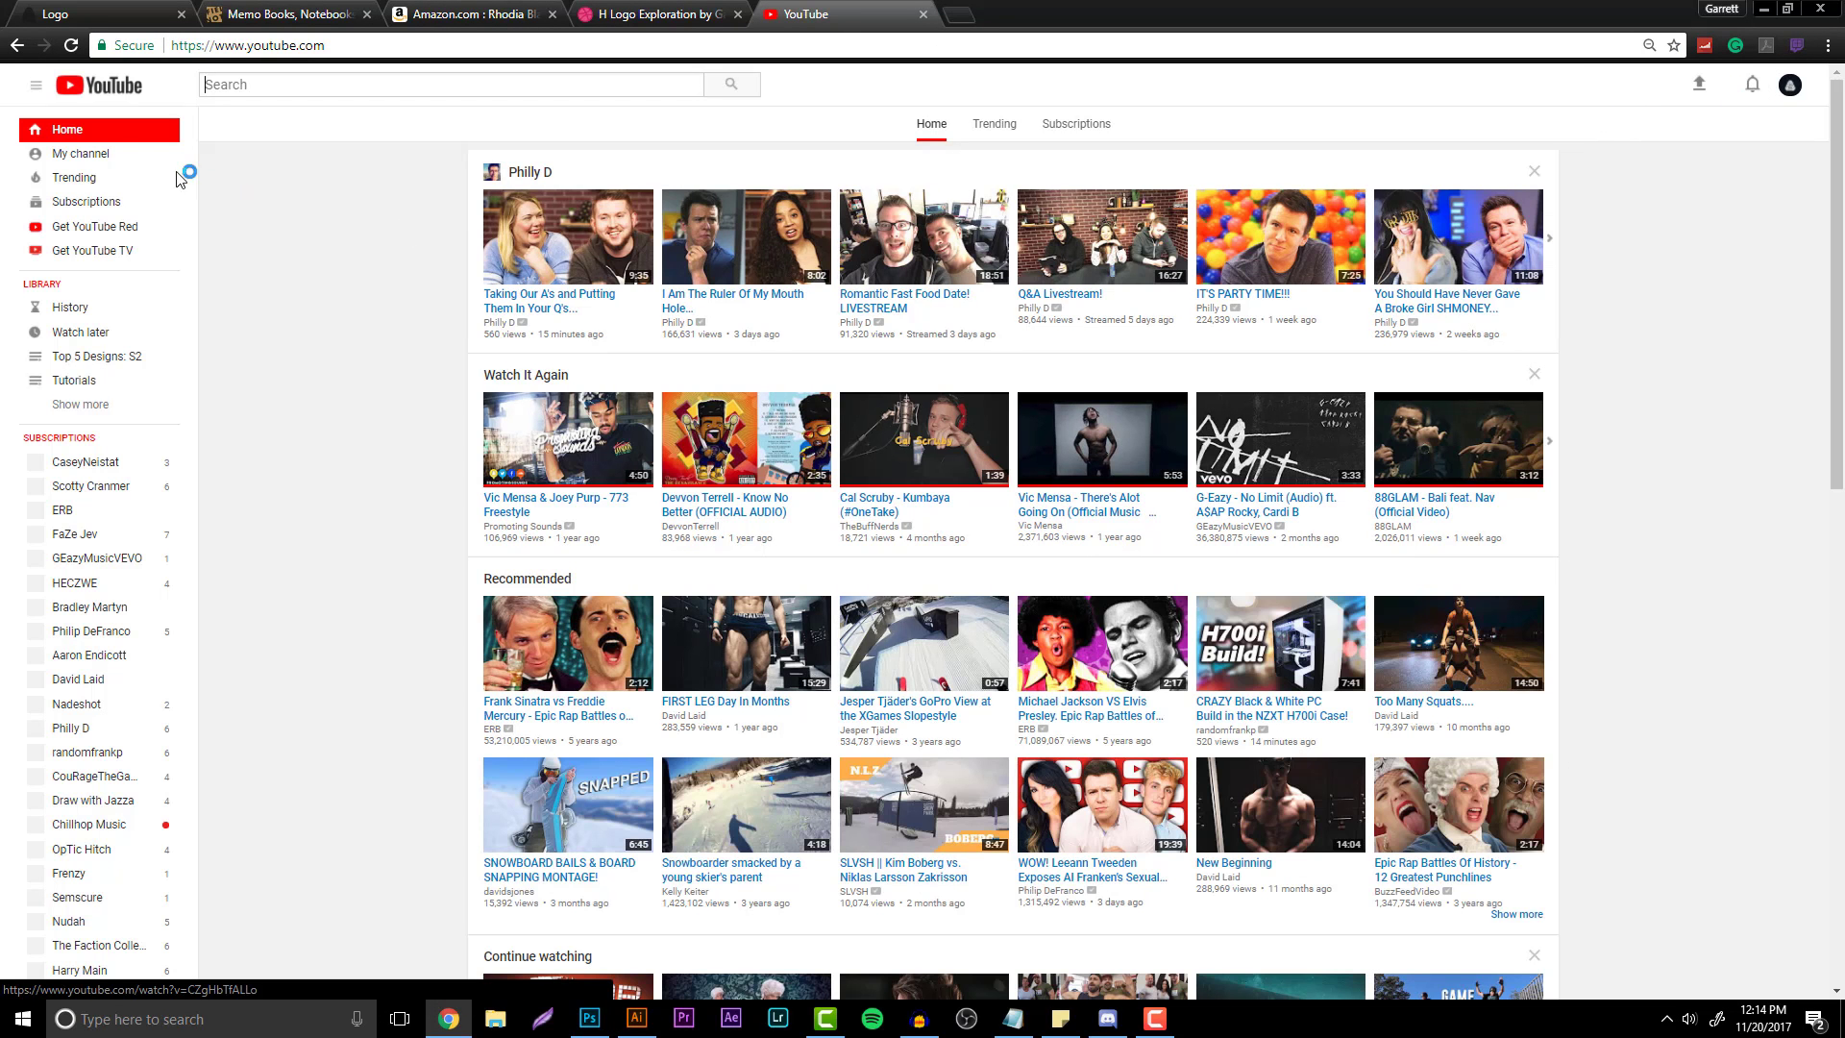
left_click(134, 153)
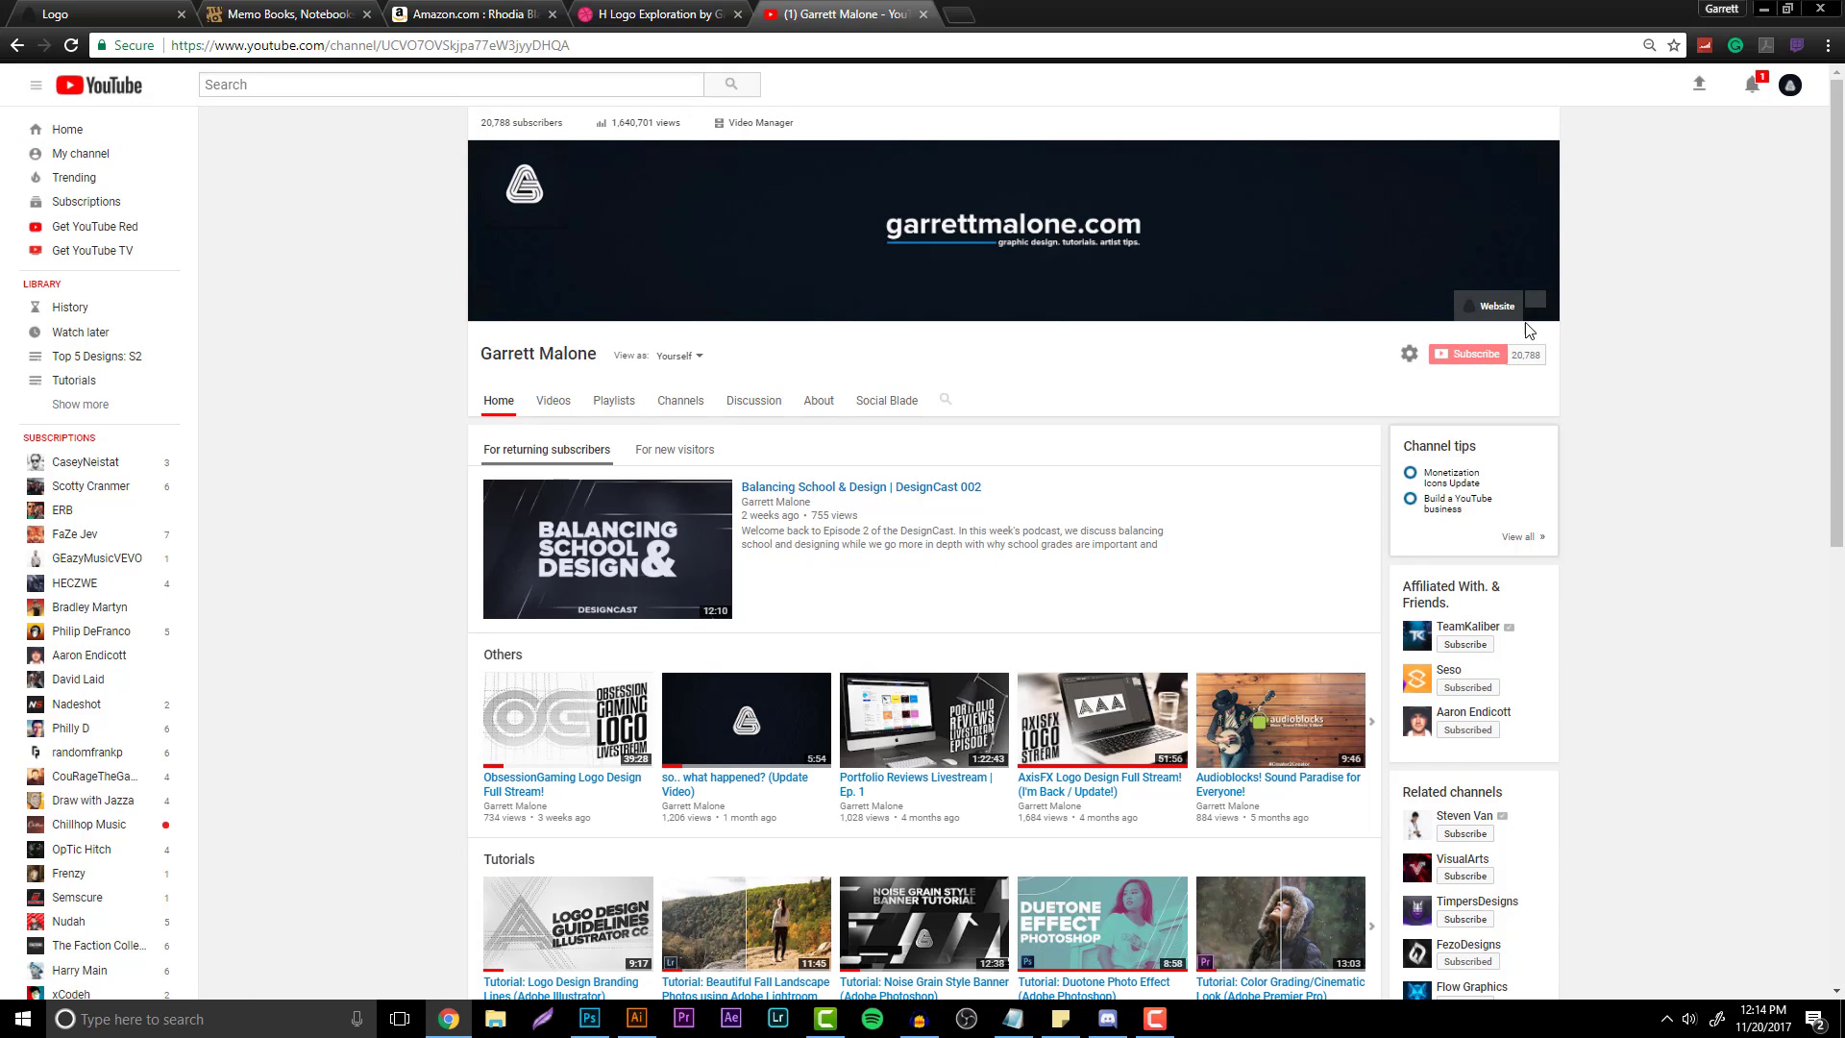
left_click(686, 371)
left_click(686, 413)
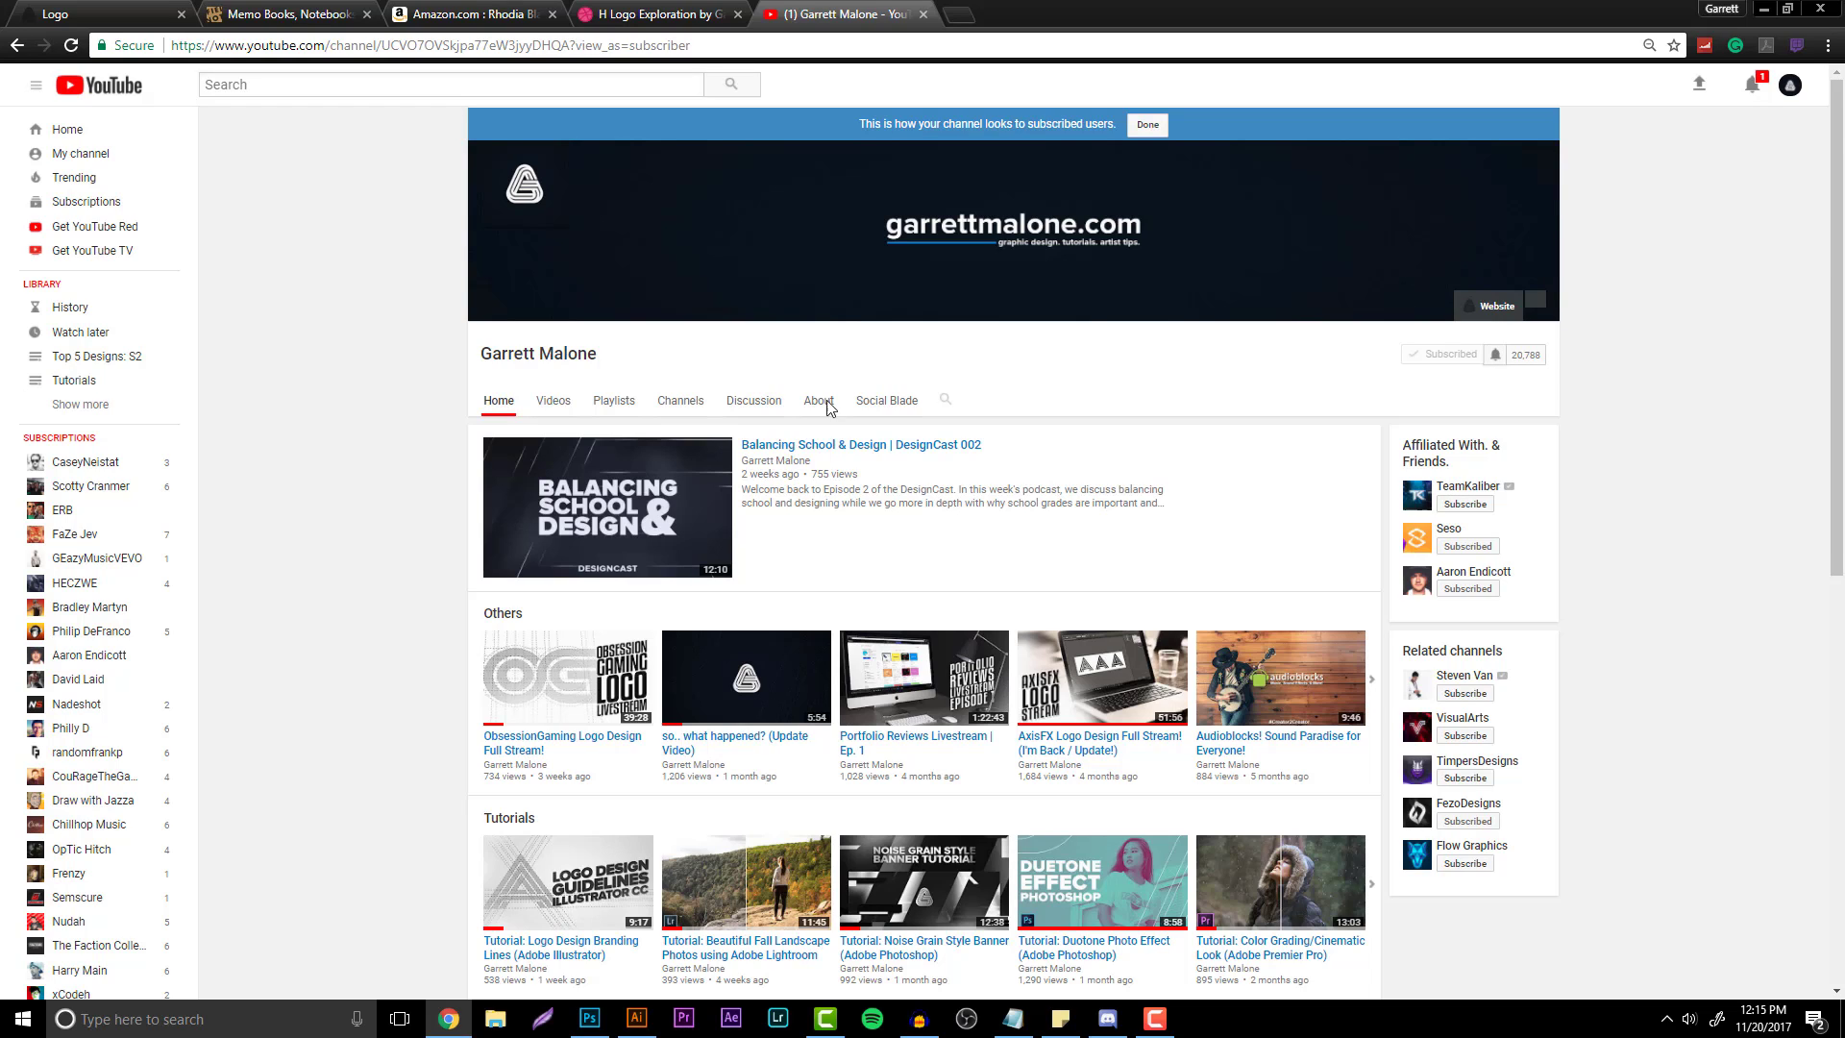
- Switch back to Illustrator and delete the spare black horizontal bar above the grid
left_click(636, 1018)
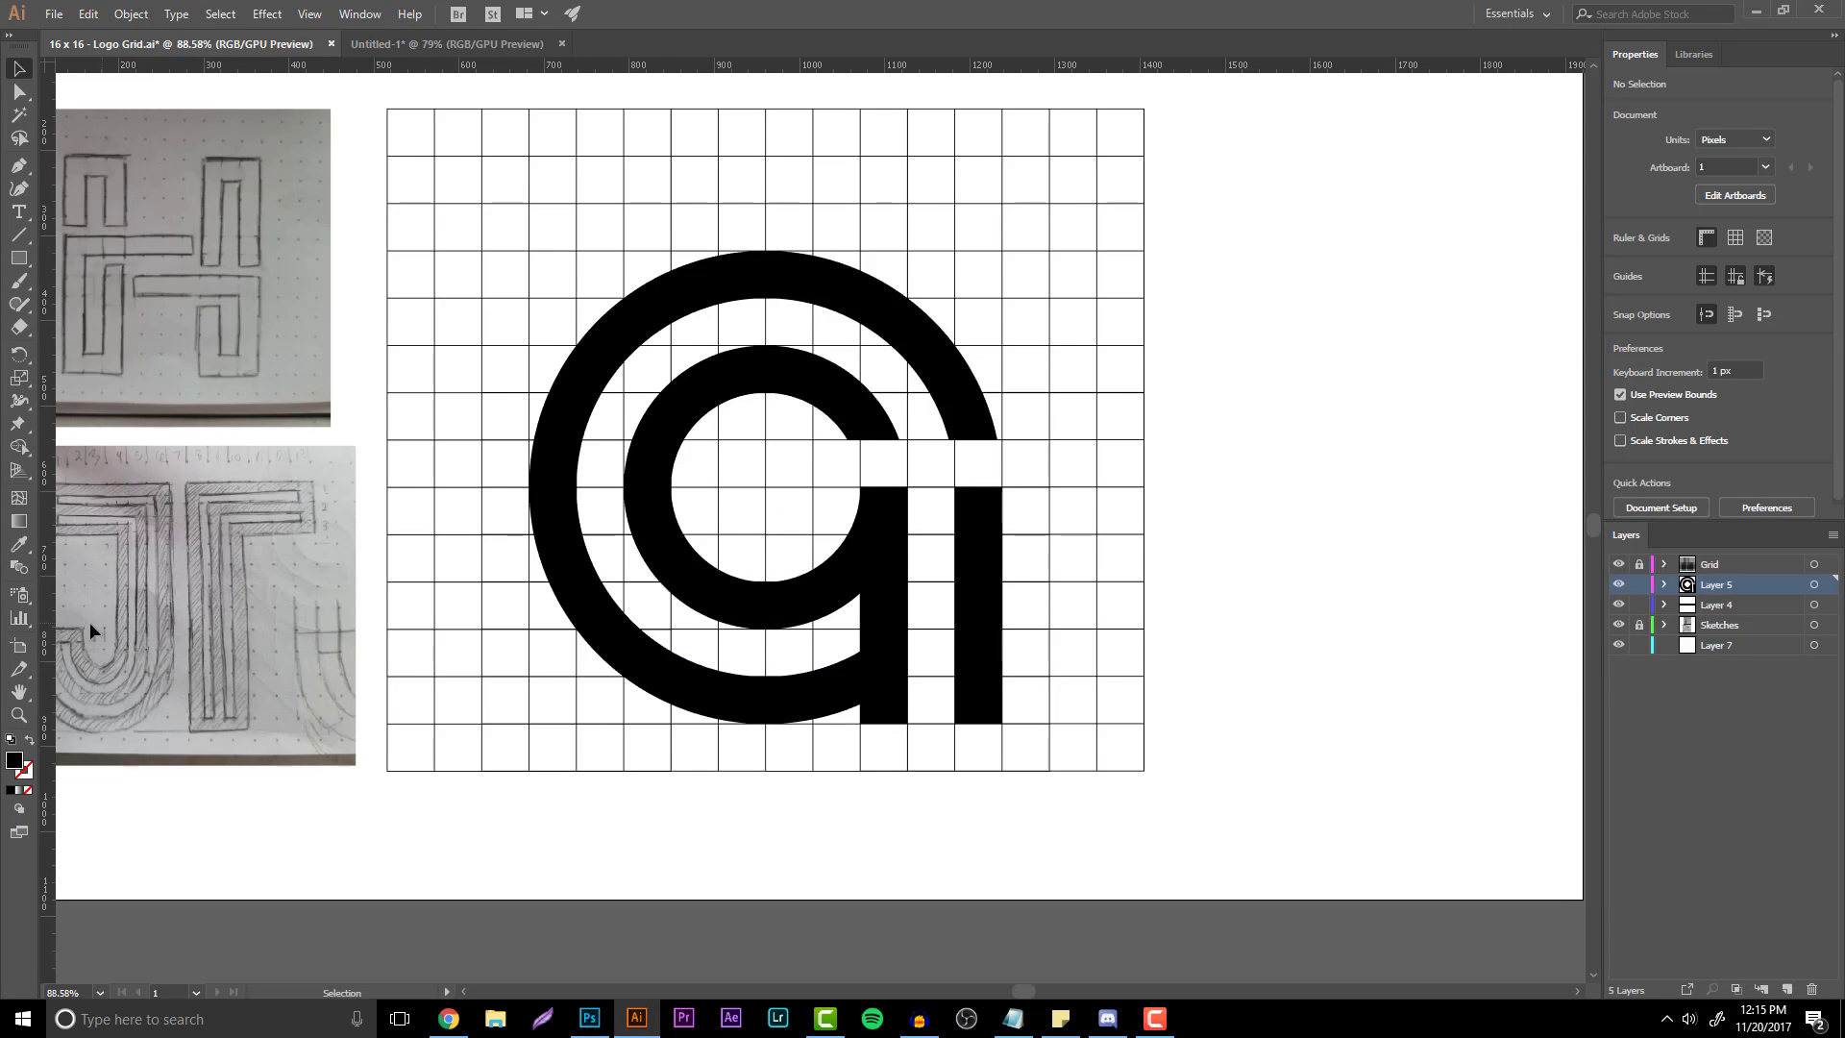
left_click(21, 715)
left_click_drag(705, 504, 679, 471)
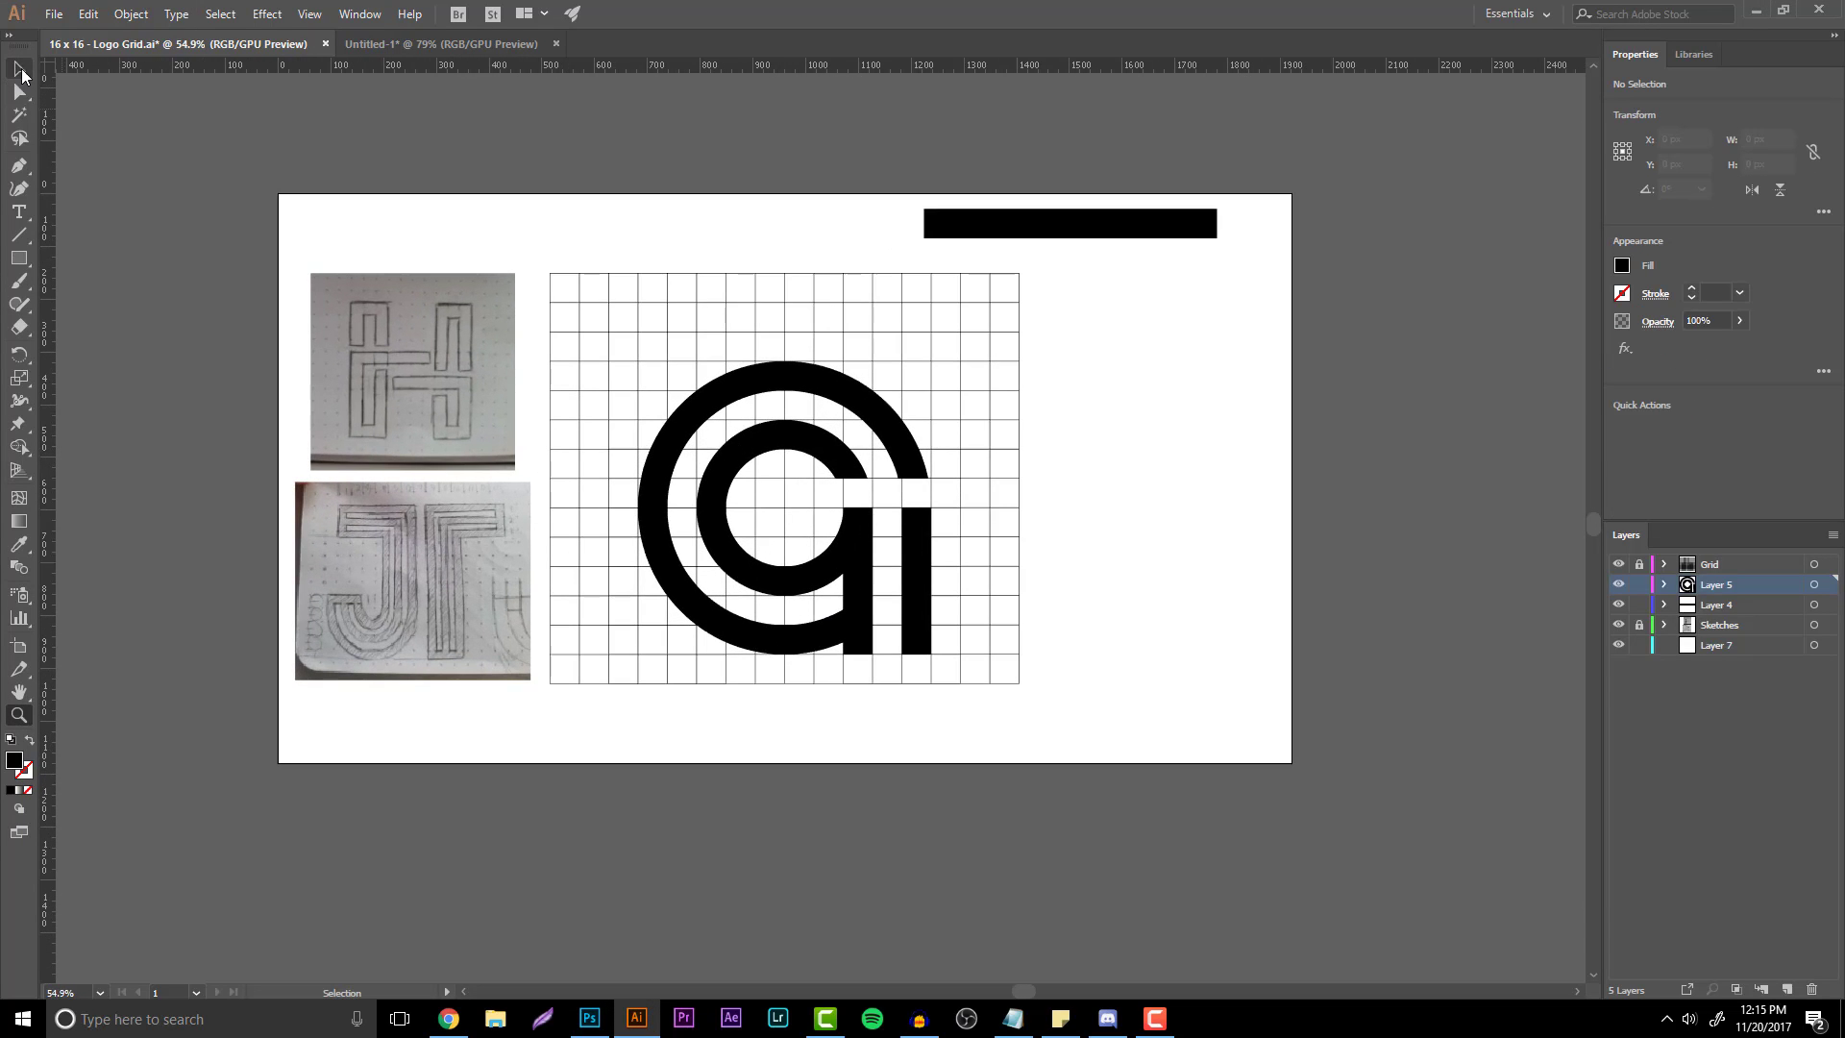
left_click(18, 68)
left_click(1021, 223)
key("Delete")
- Delete the ring-based G mark to clear the grid
left_click(673, 576)
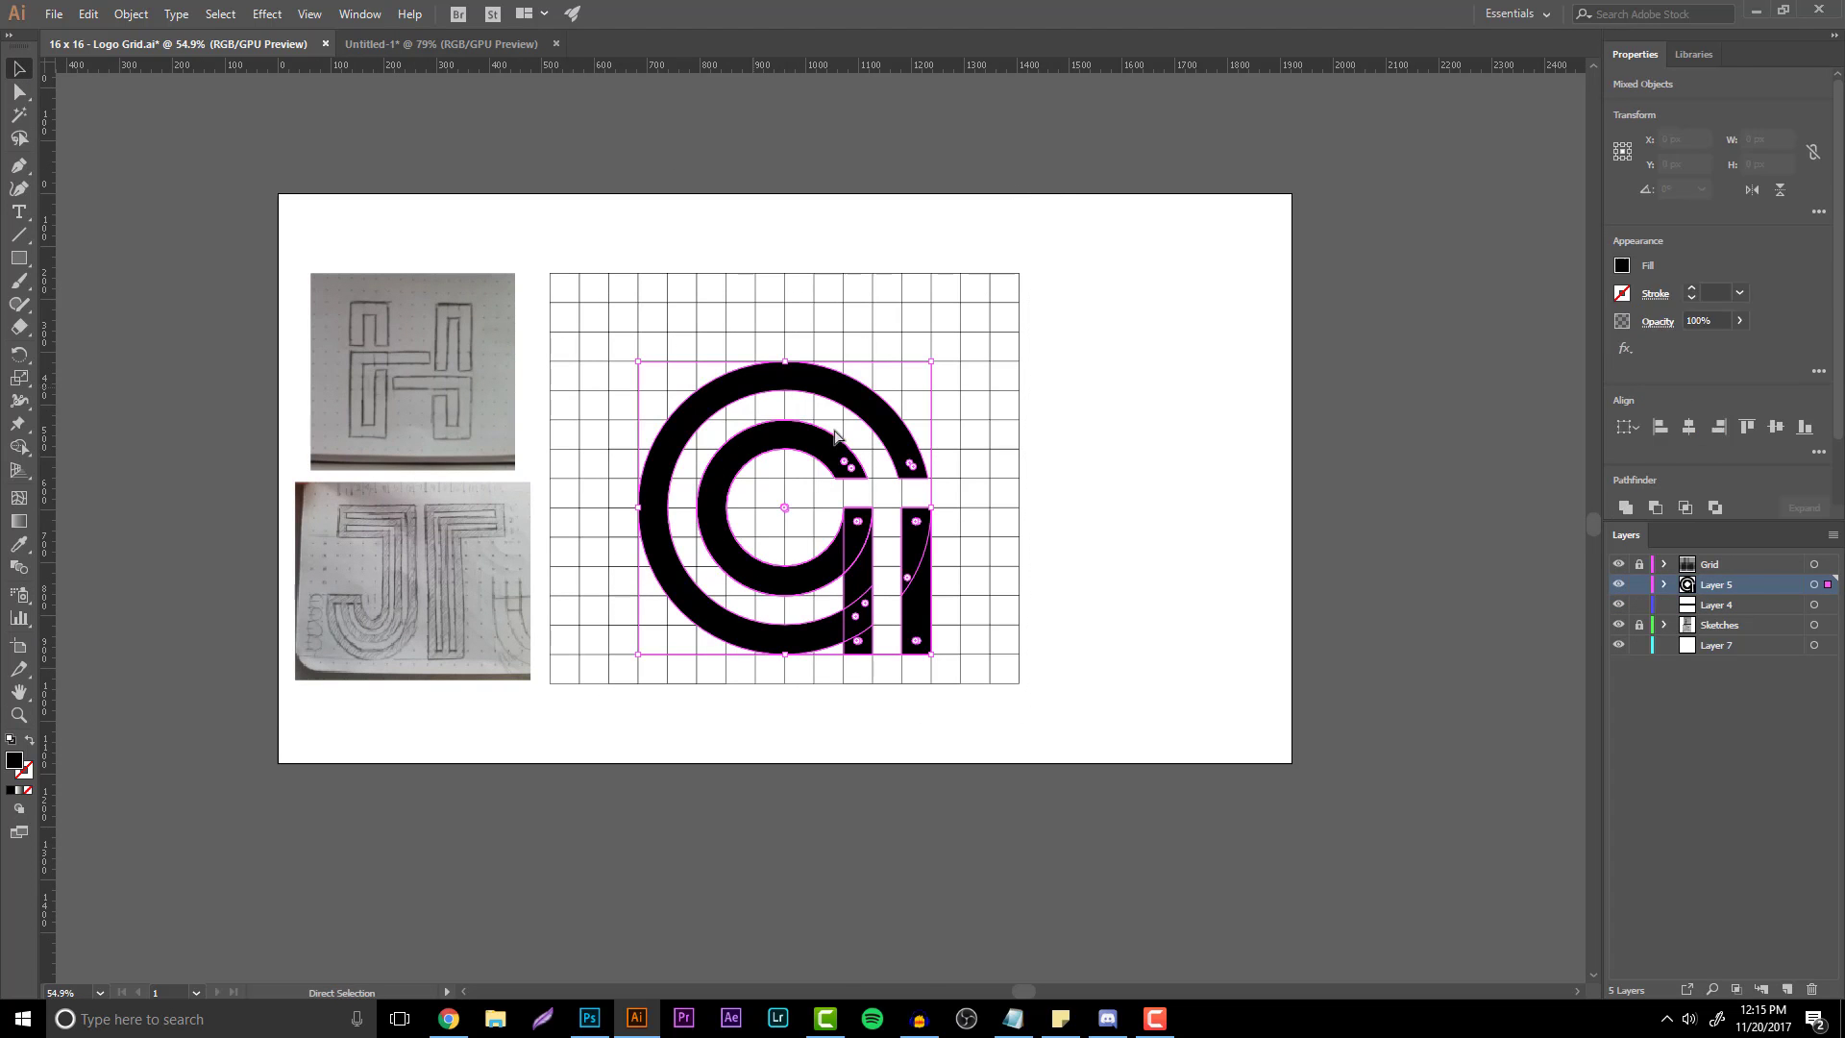
key("Delete")
left_click(19, 715)
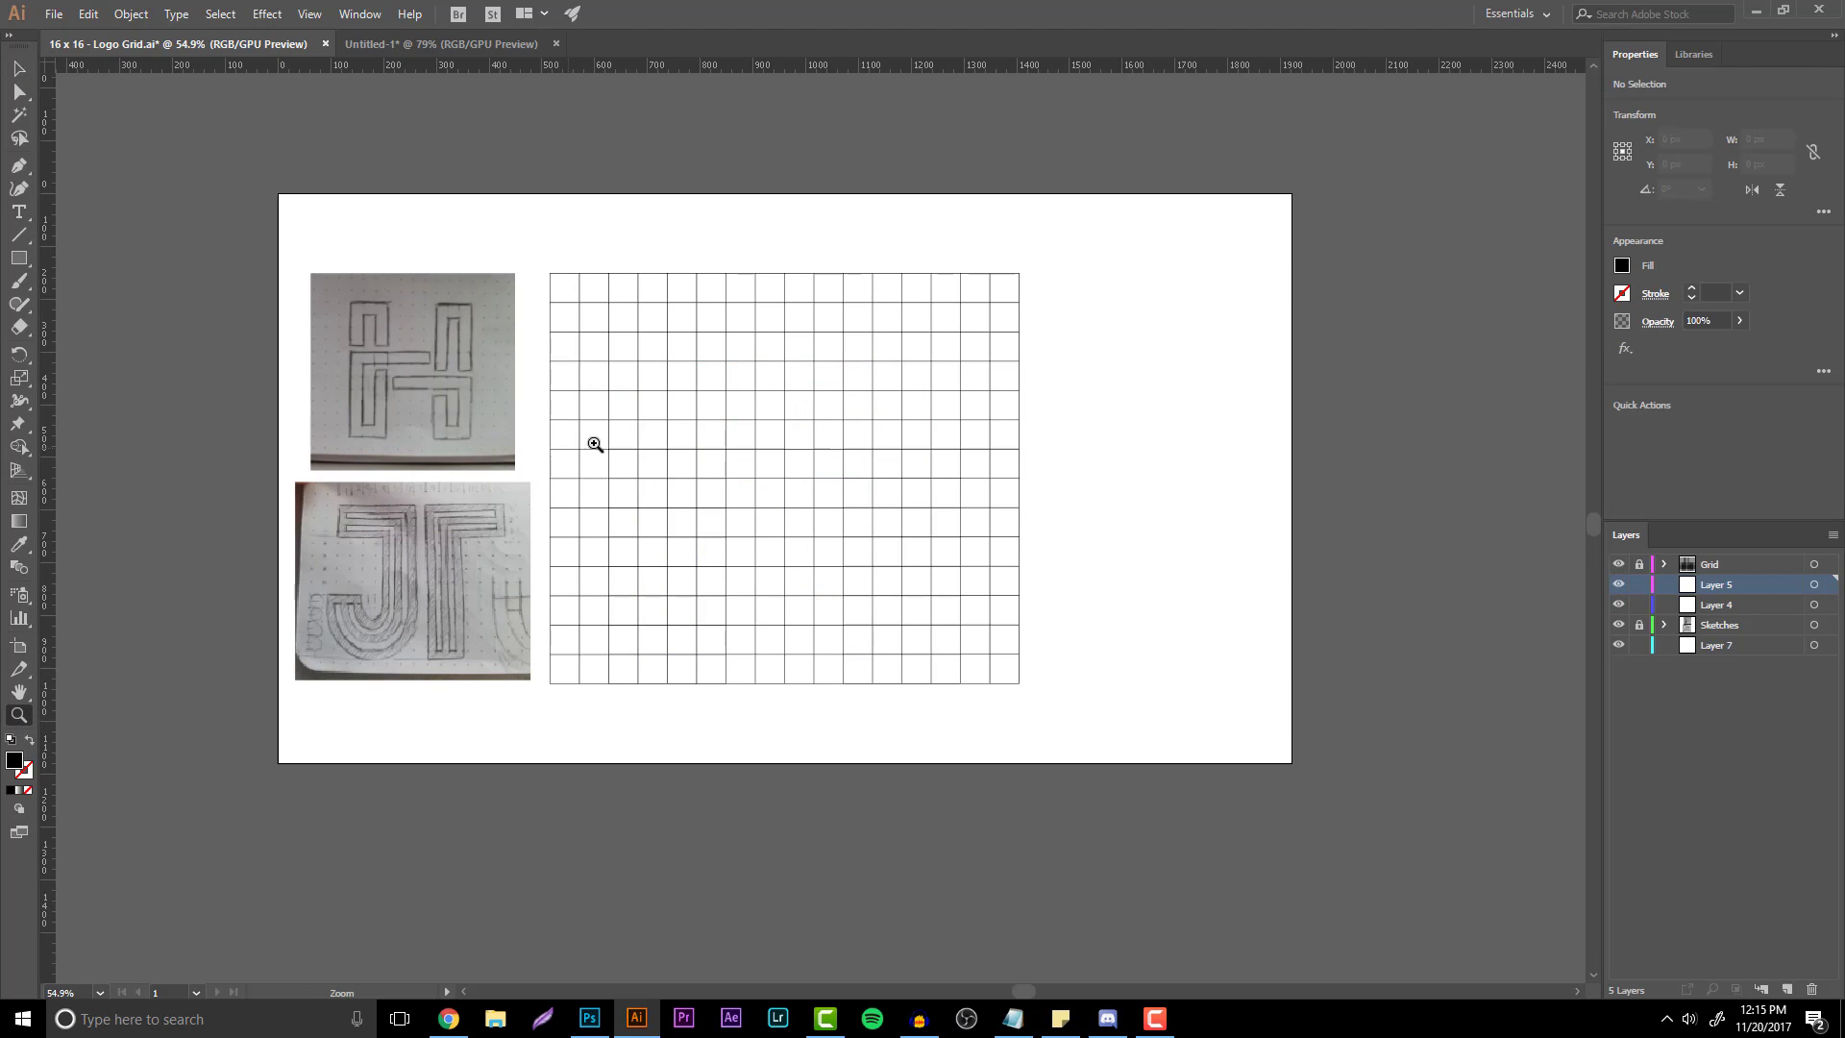
left_click_drag(602, 441, 711, 431)
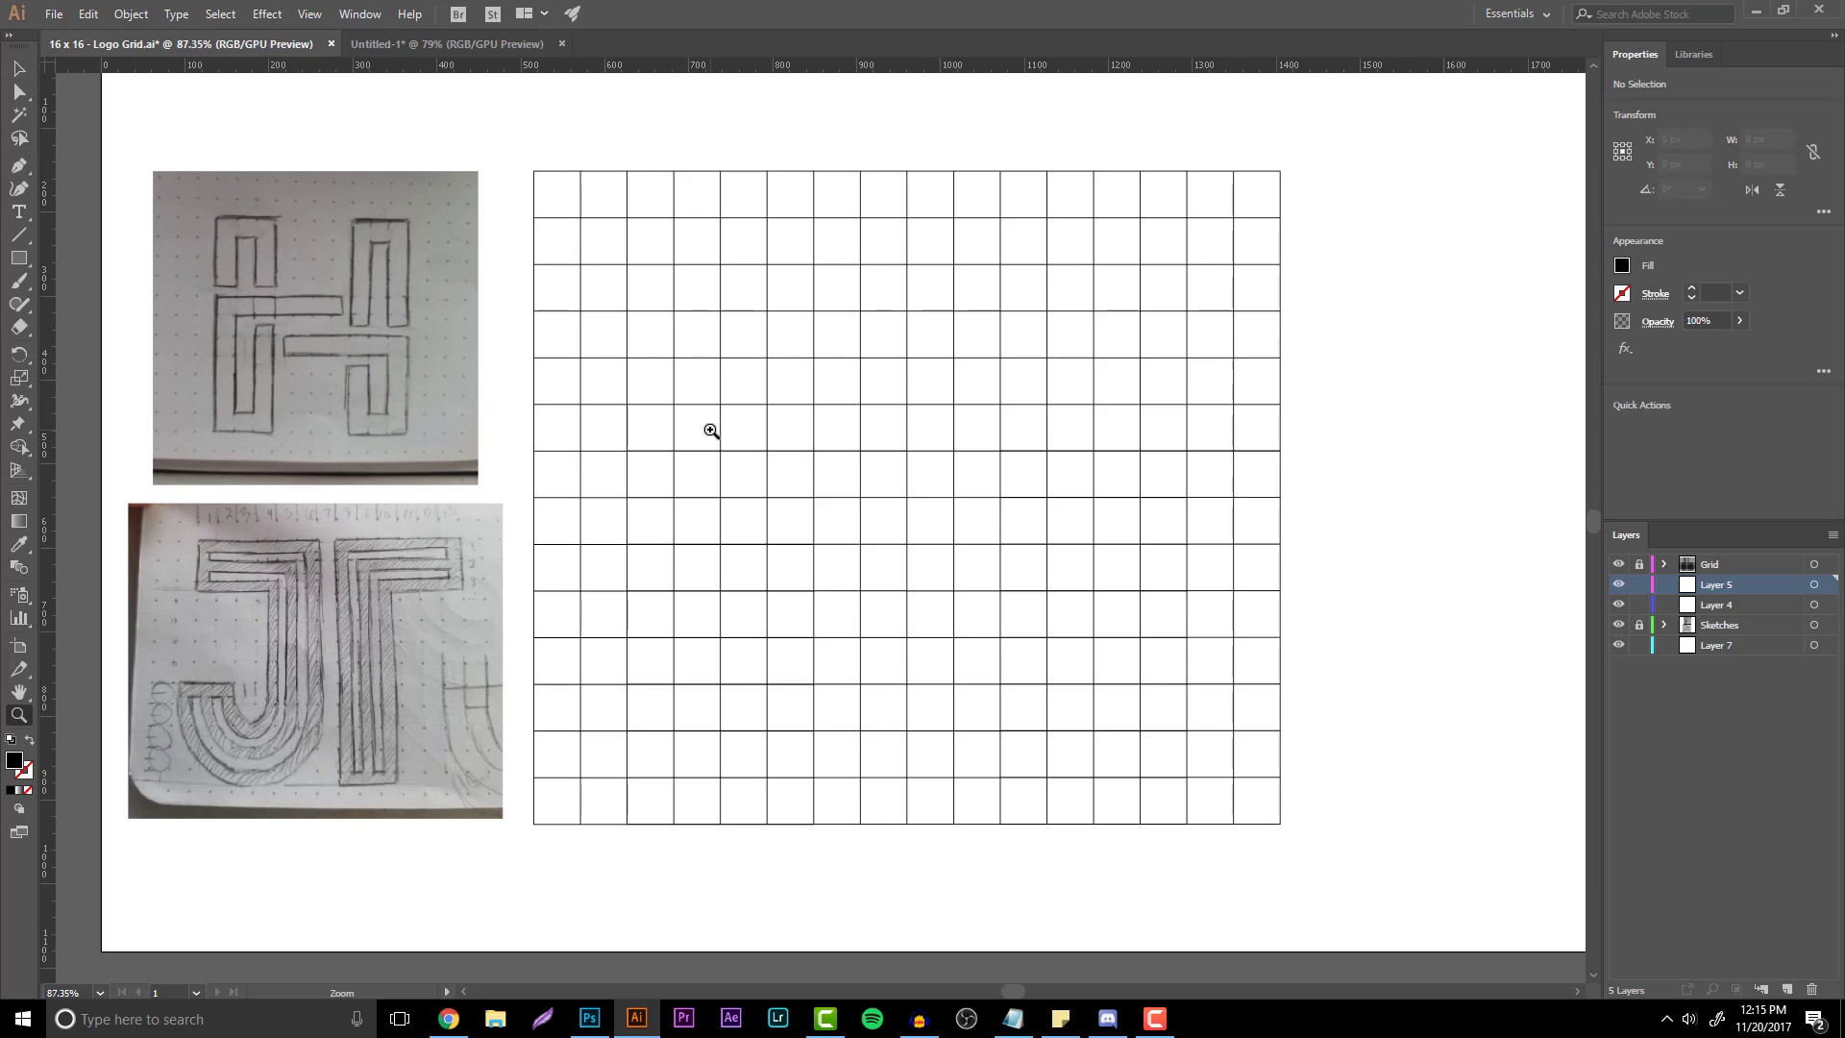